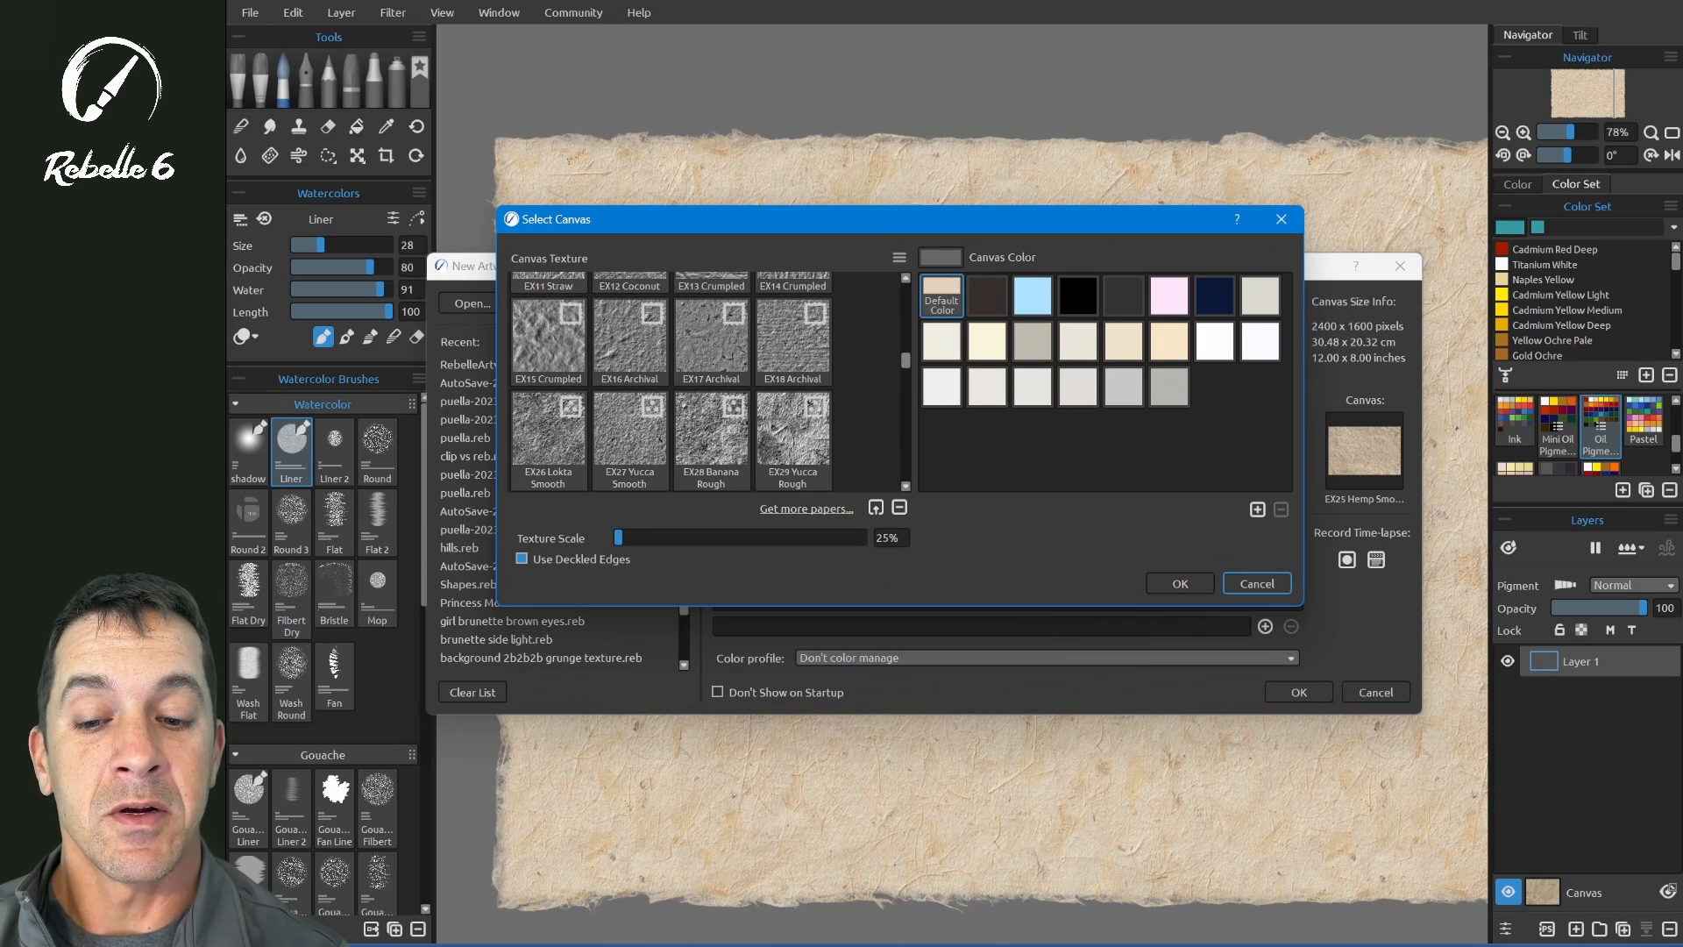
- Look through the available canvas textures at 100% texture scale, leaving the canvas selection without applying changes
left_click_drag(887, 538, 1040, 528)
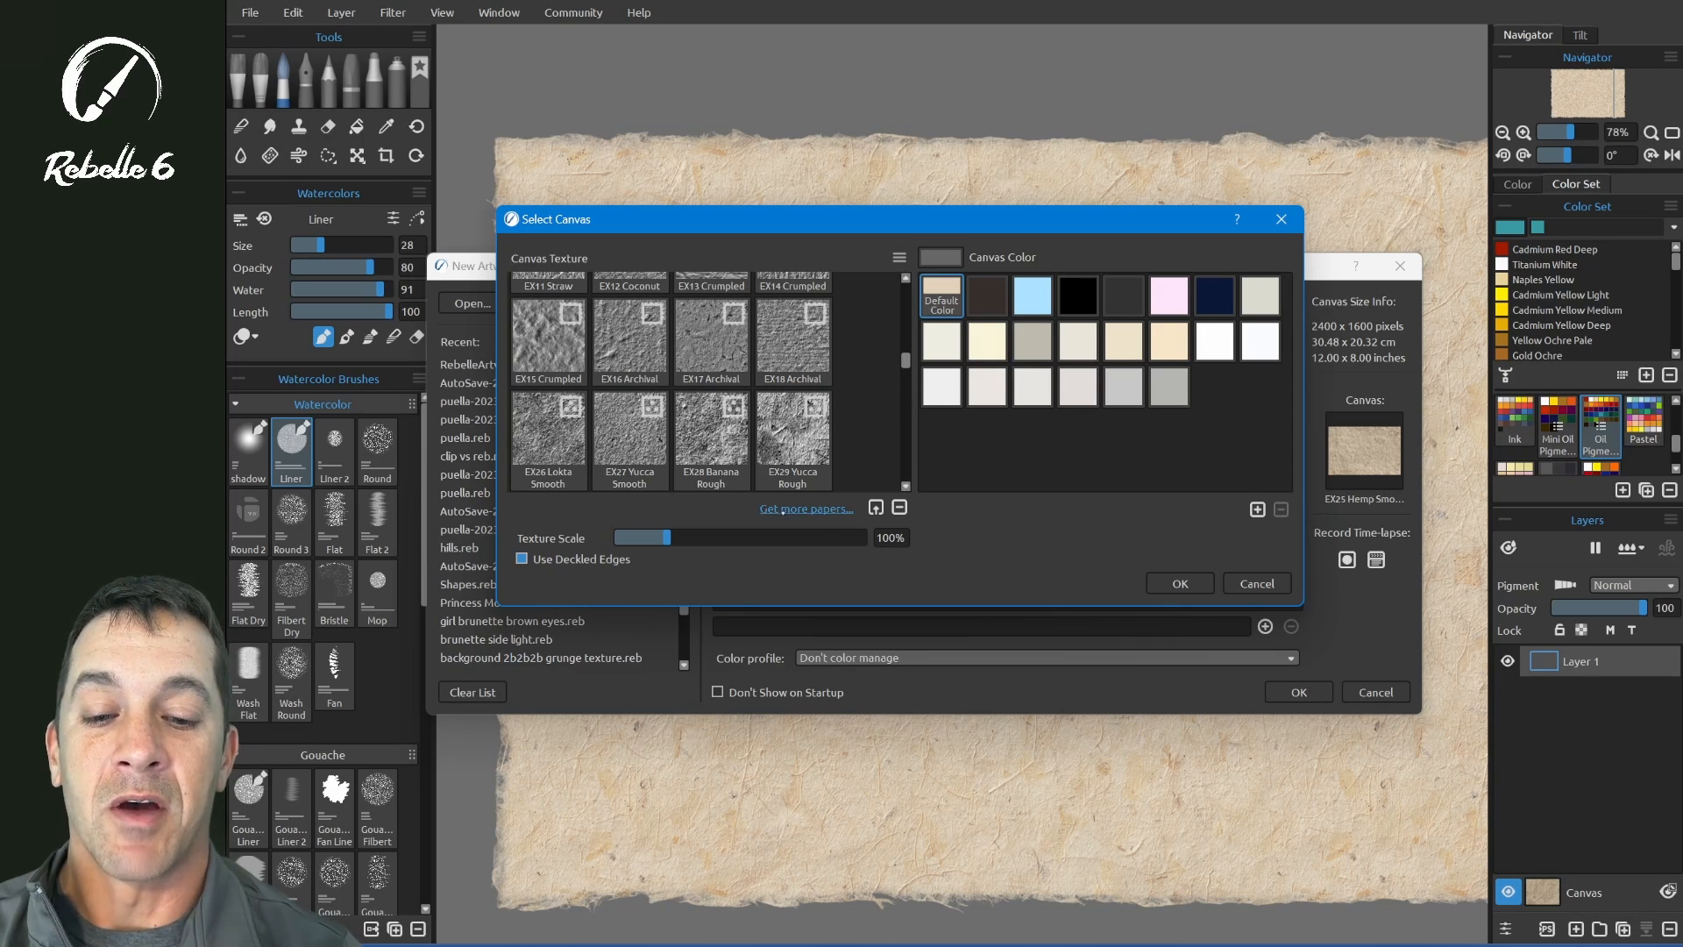
left_click_drag(906, 359, 905, 412)
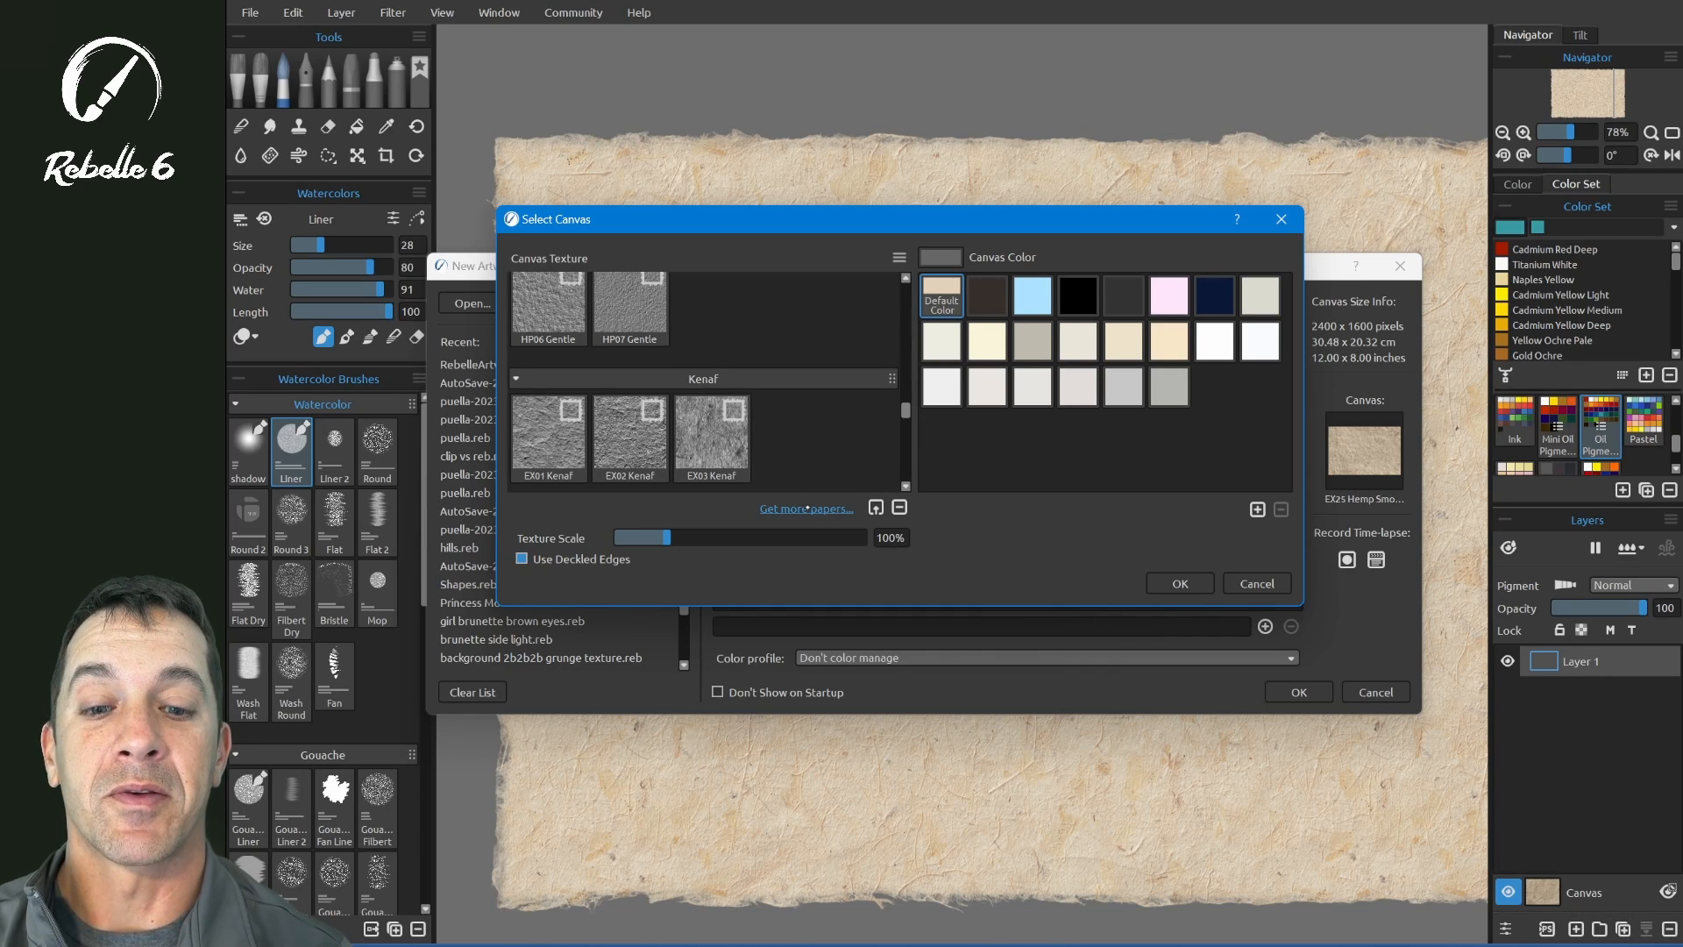
left_click_drag(906, 410, 893, 362)
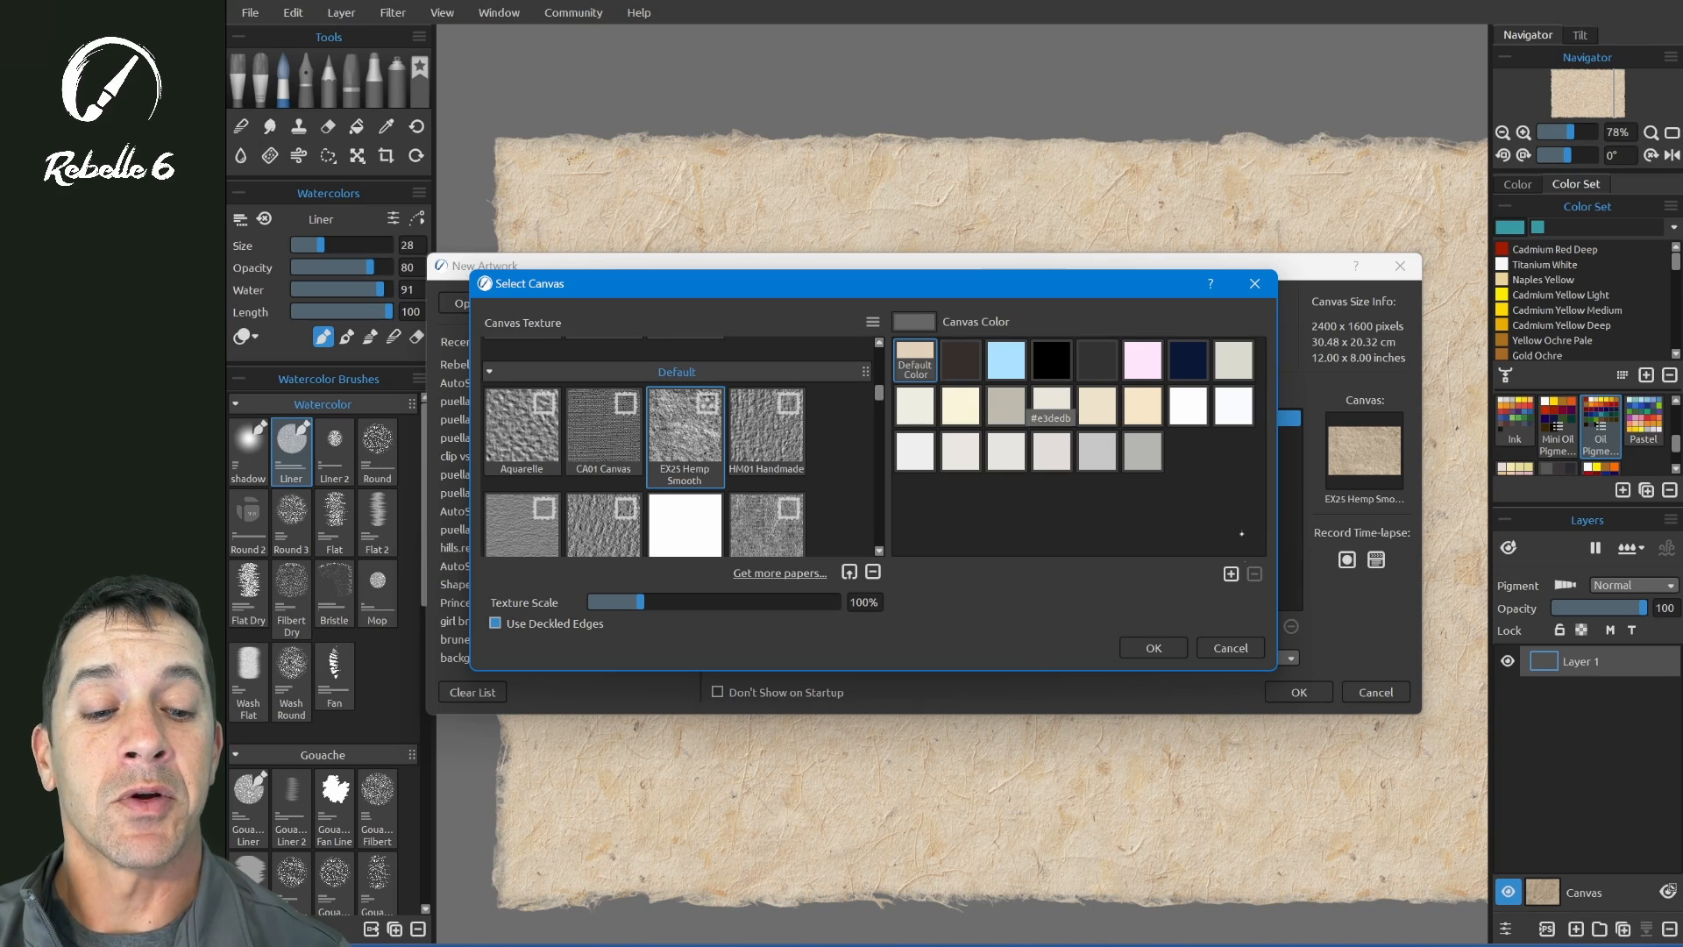
left_click(1230, 648)
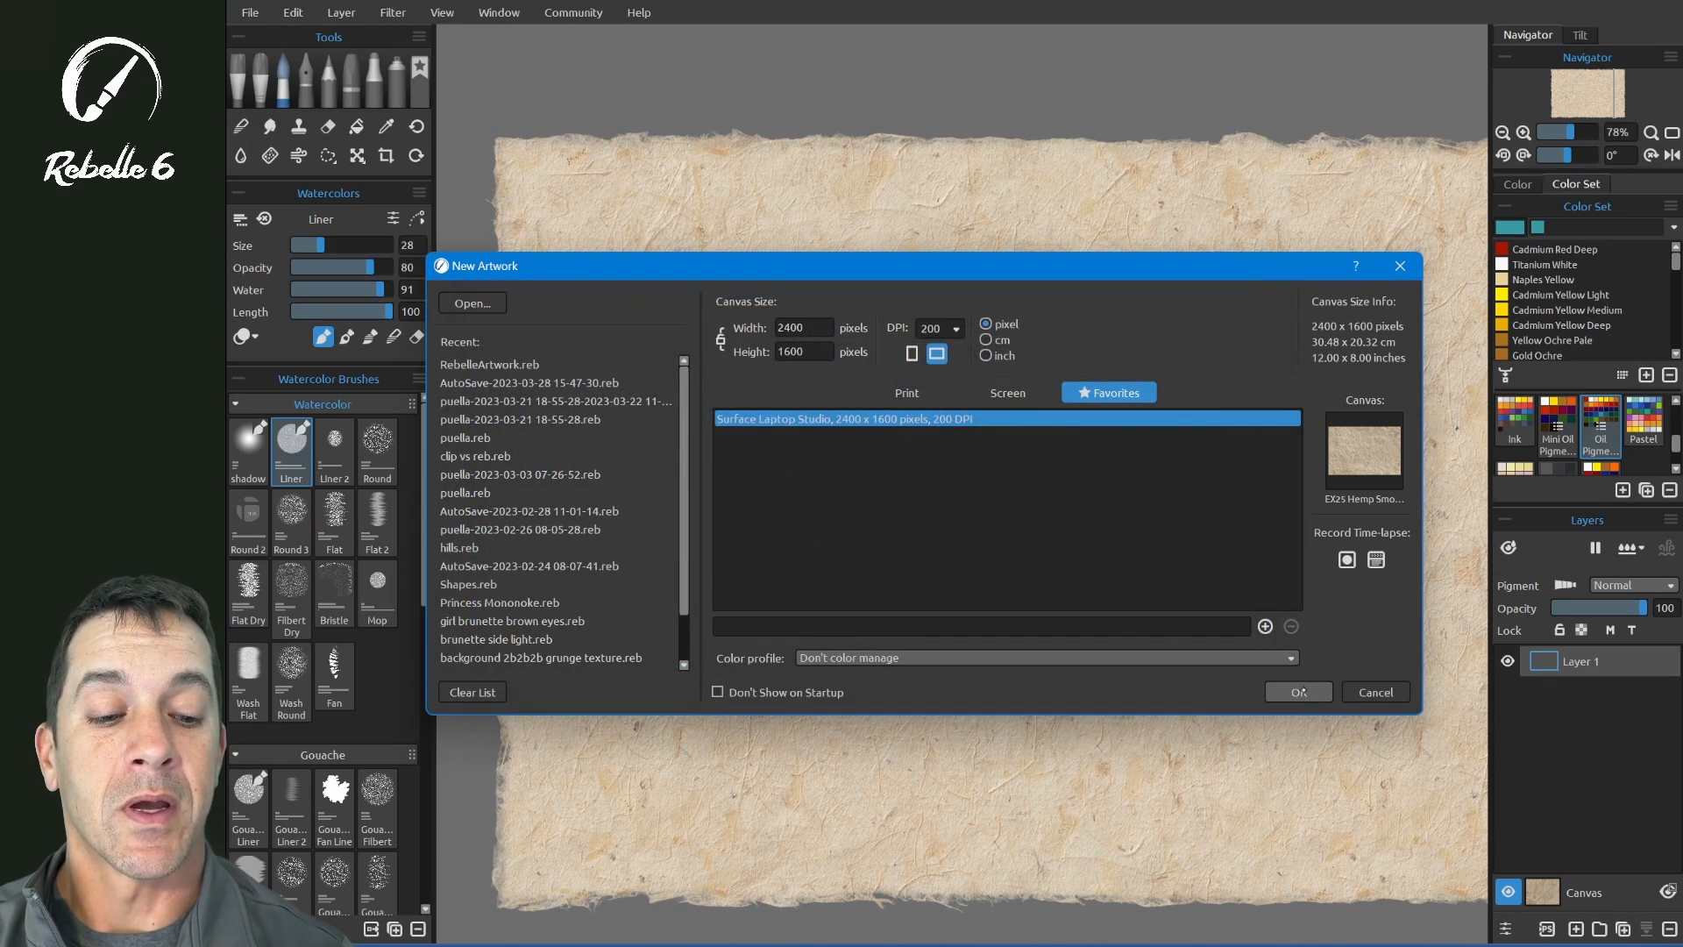
- Create the 2400 × 1600 pixel, 200 DPI artwork on EX25 Hemp Smooth canvas and examine its paper fibers up close
left_click(1298, 692)
scroll(1229, 603, "up", 5)
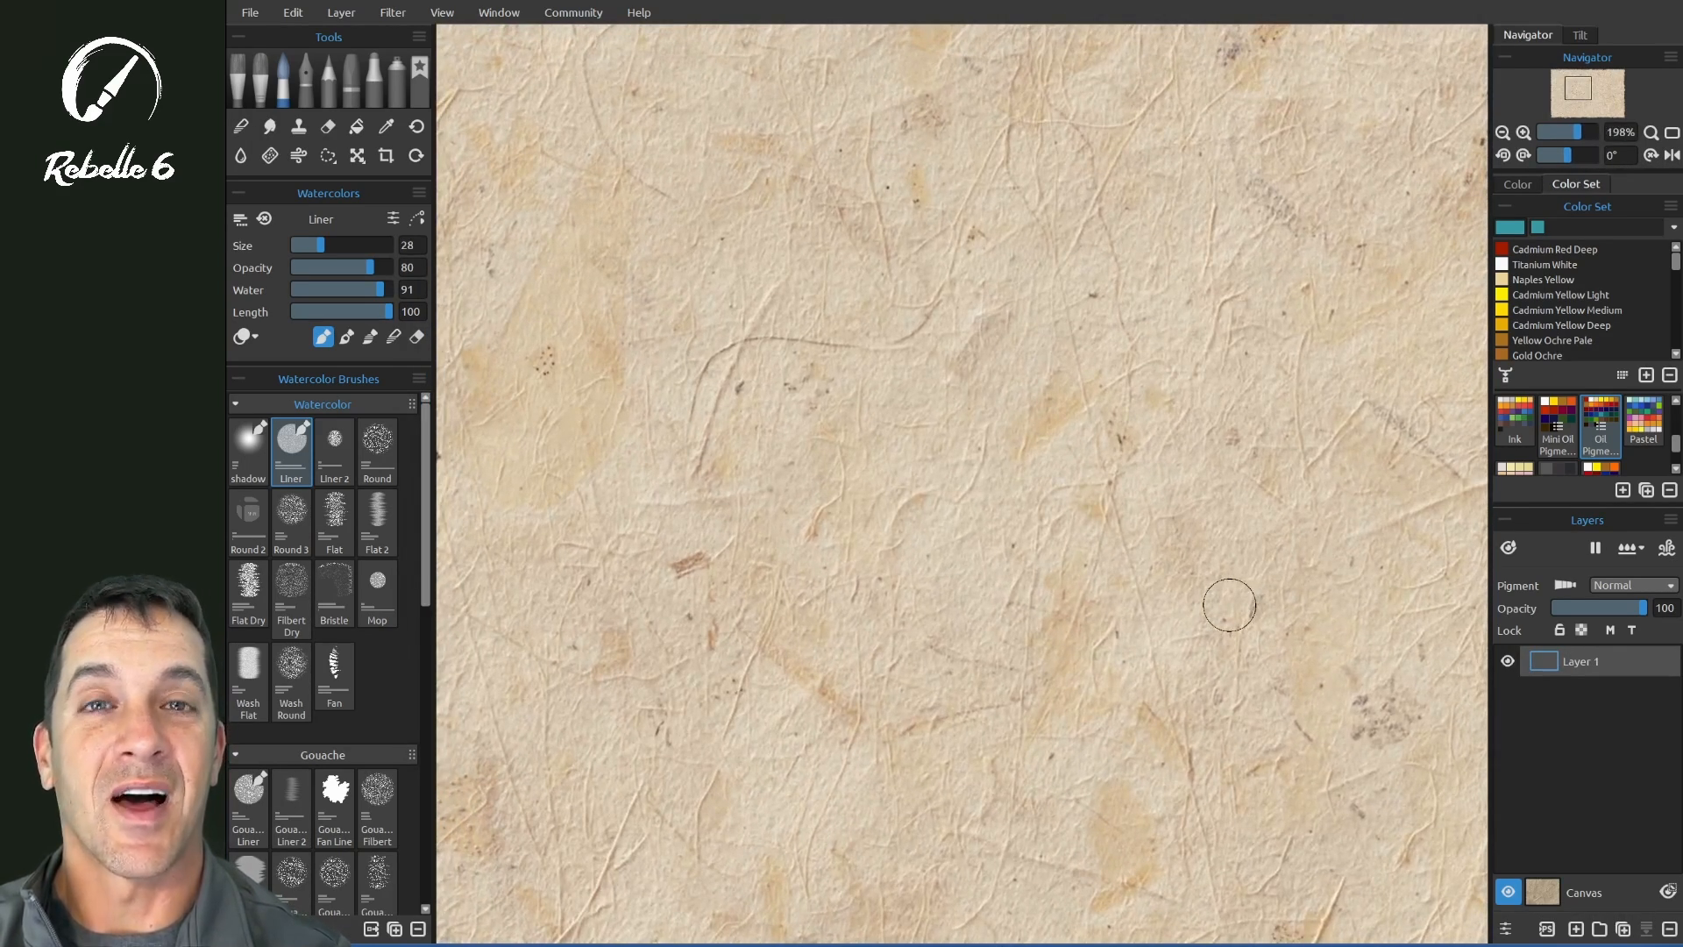
scroll(1229, 605, "up", 5)
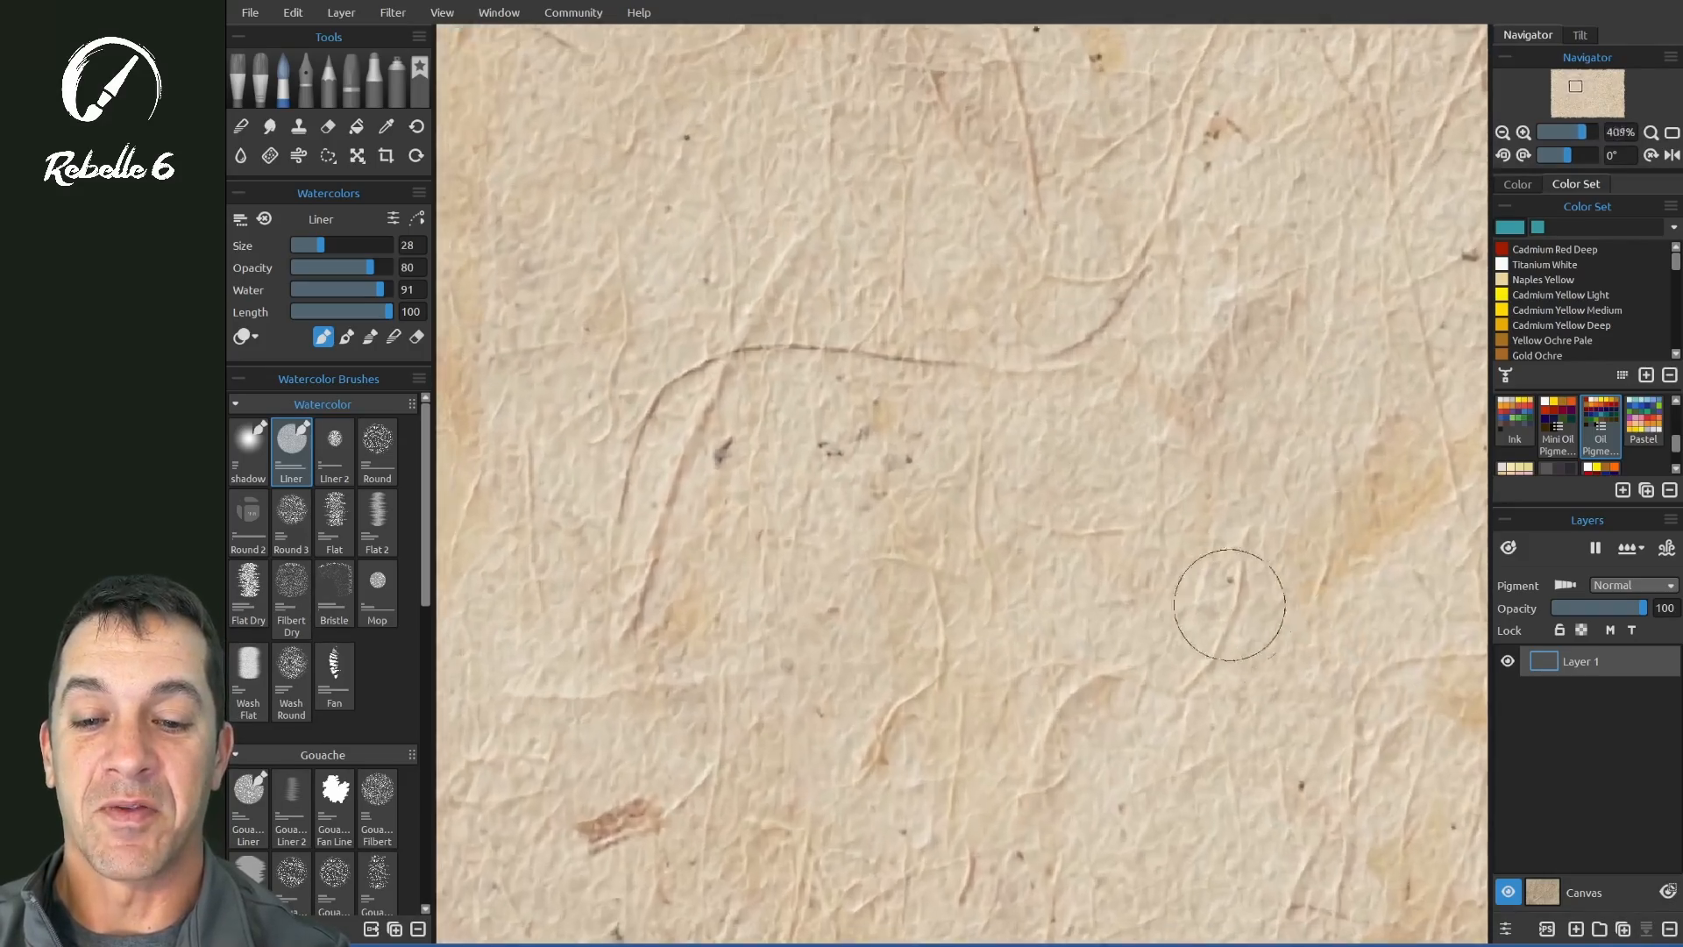
scroll(1230, 605, "up", 6)
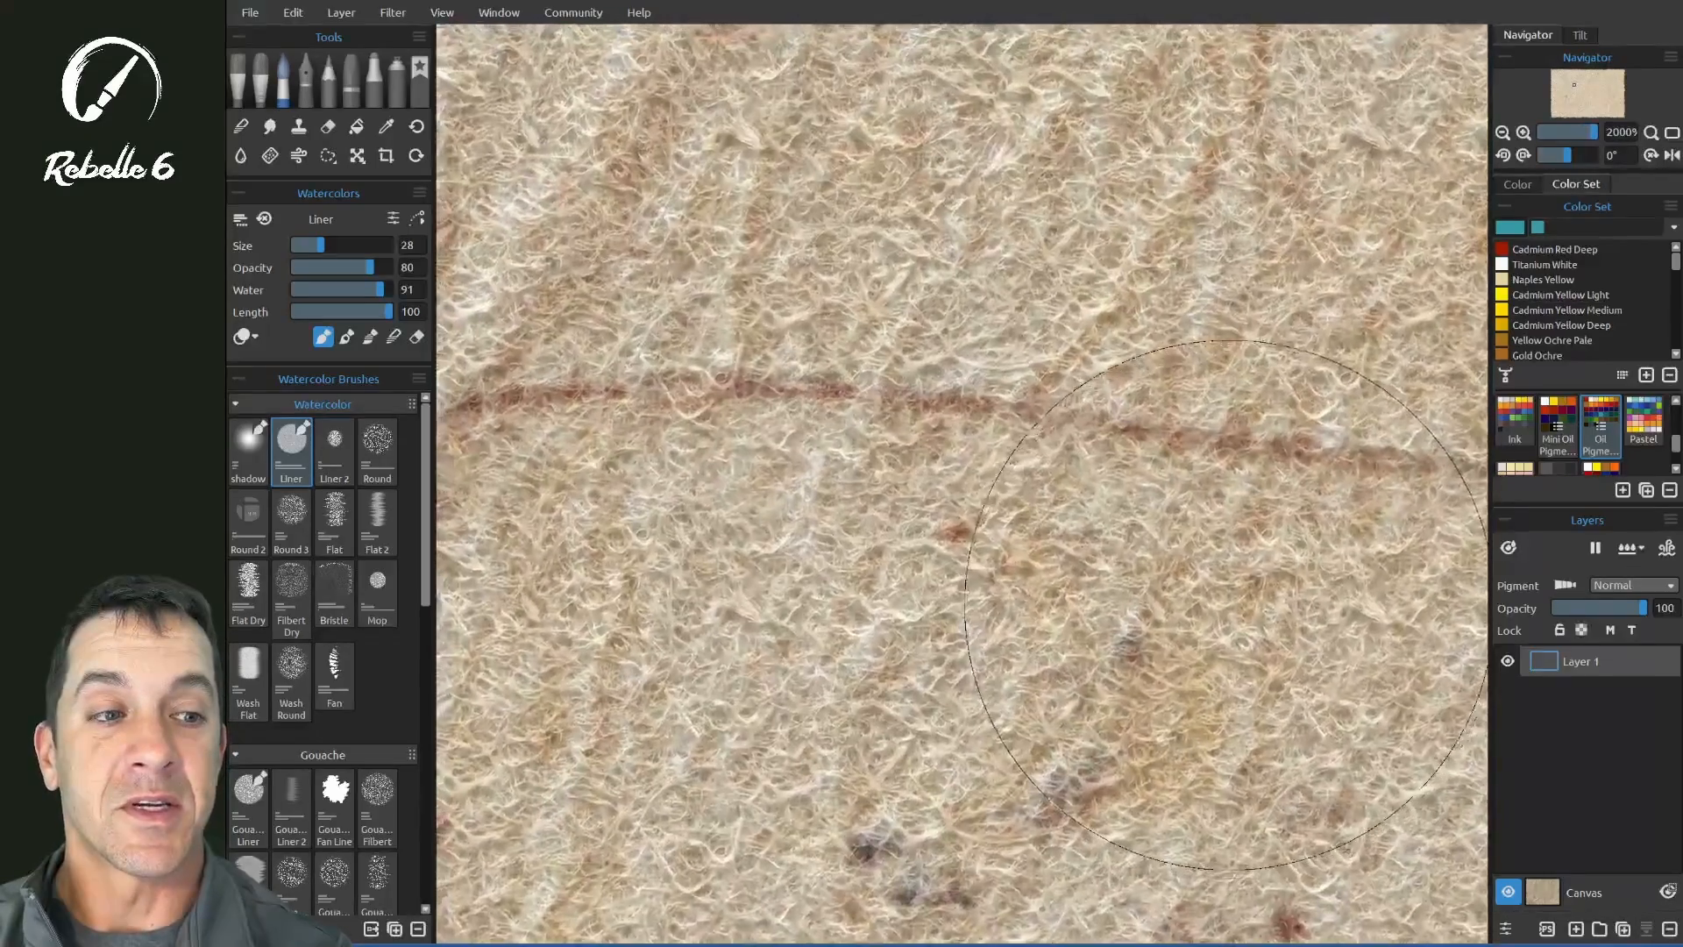
left_click_drag(1229, 605, 1343, 581)
scroll(1228, 605, "down", 2)
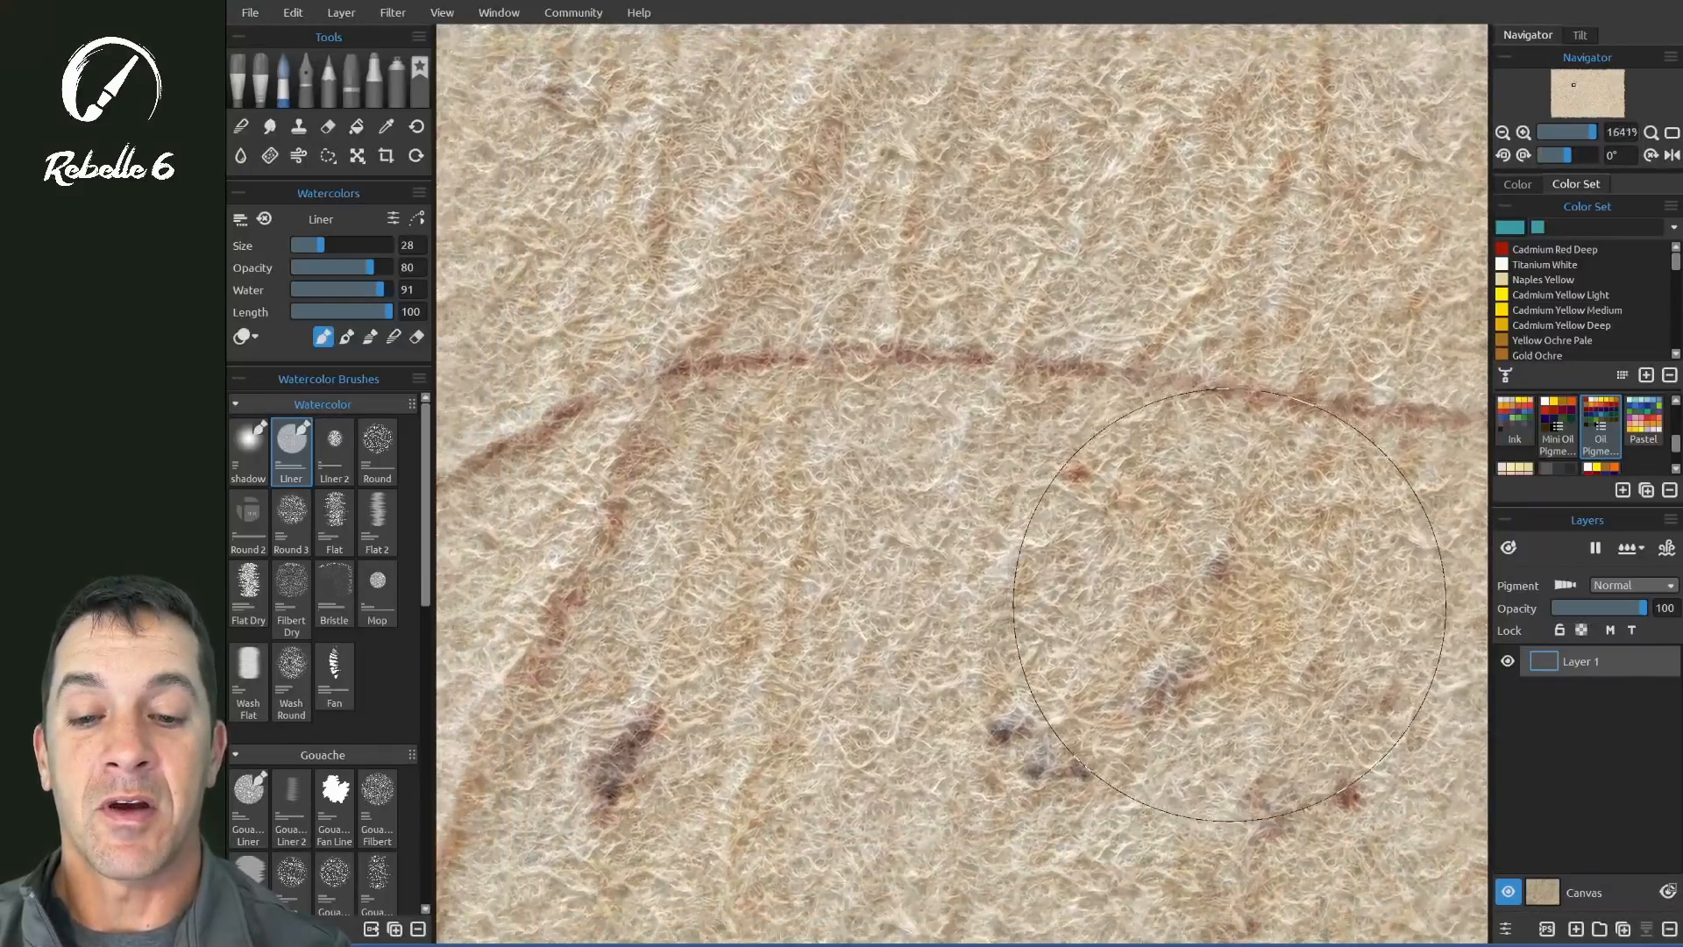
scroll(1230, 605, "down", 5)
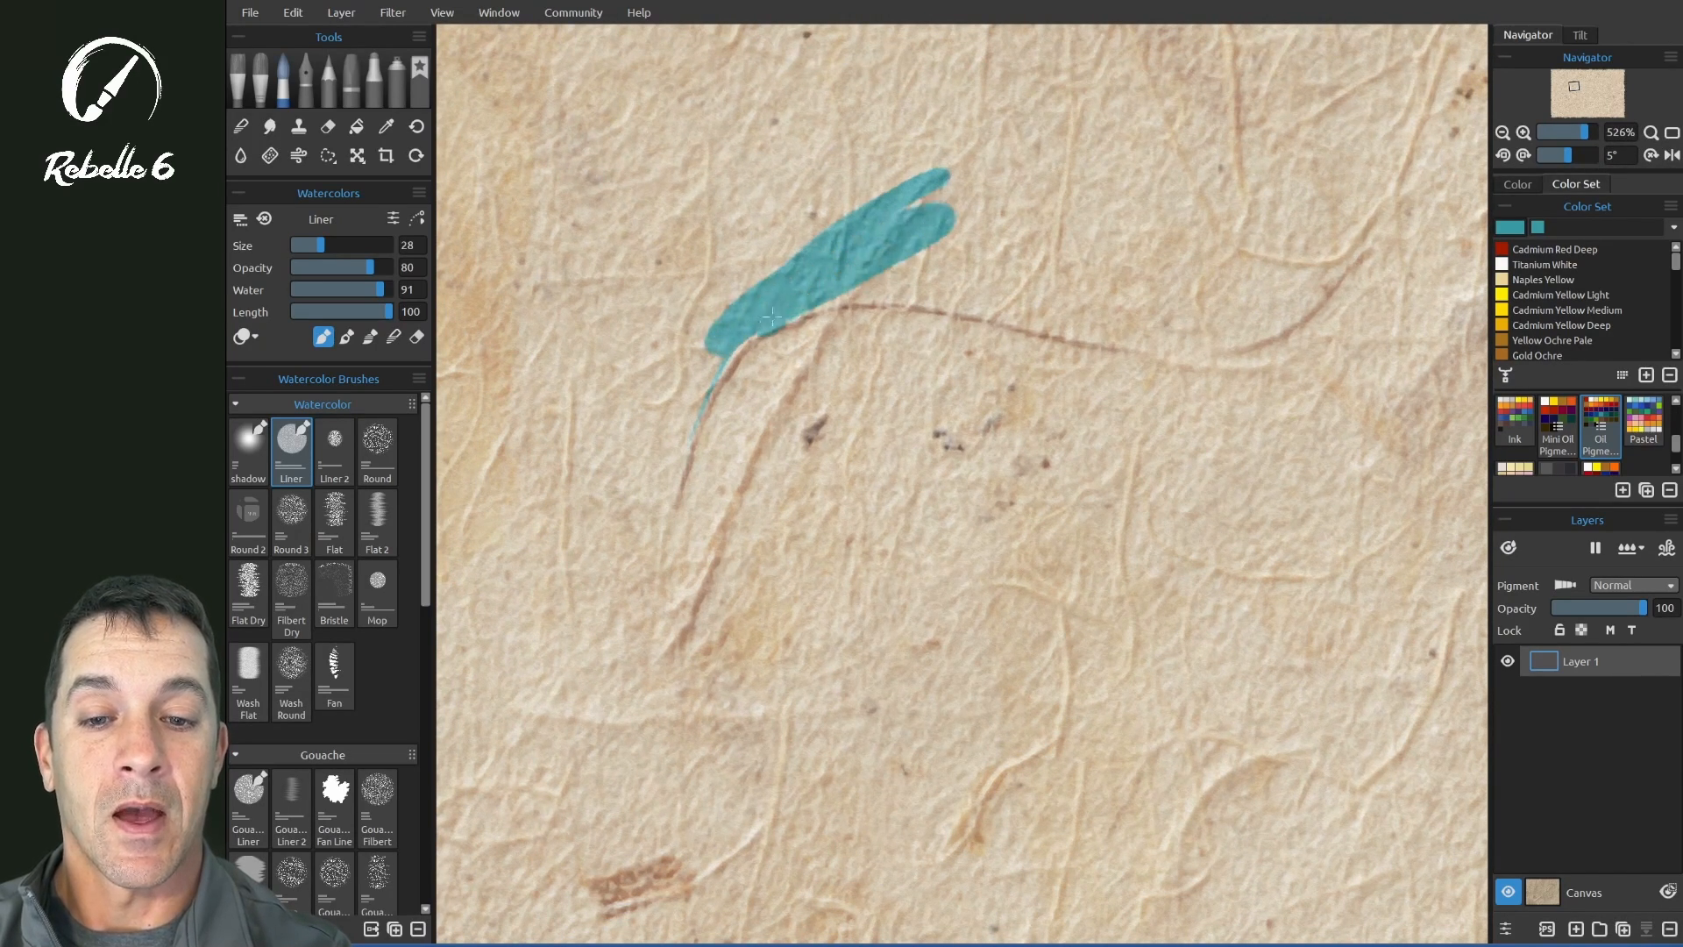
- Paint teal watercolor strokes with the Liner brush over the curved fiber and bring the downward canvas tilt back to the center
mouse_move(780, 259)
left_mouse_down()
mouse_move(916, 245)
mouse_move(792, 330)
left_mouse_up()
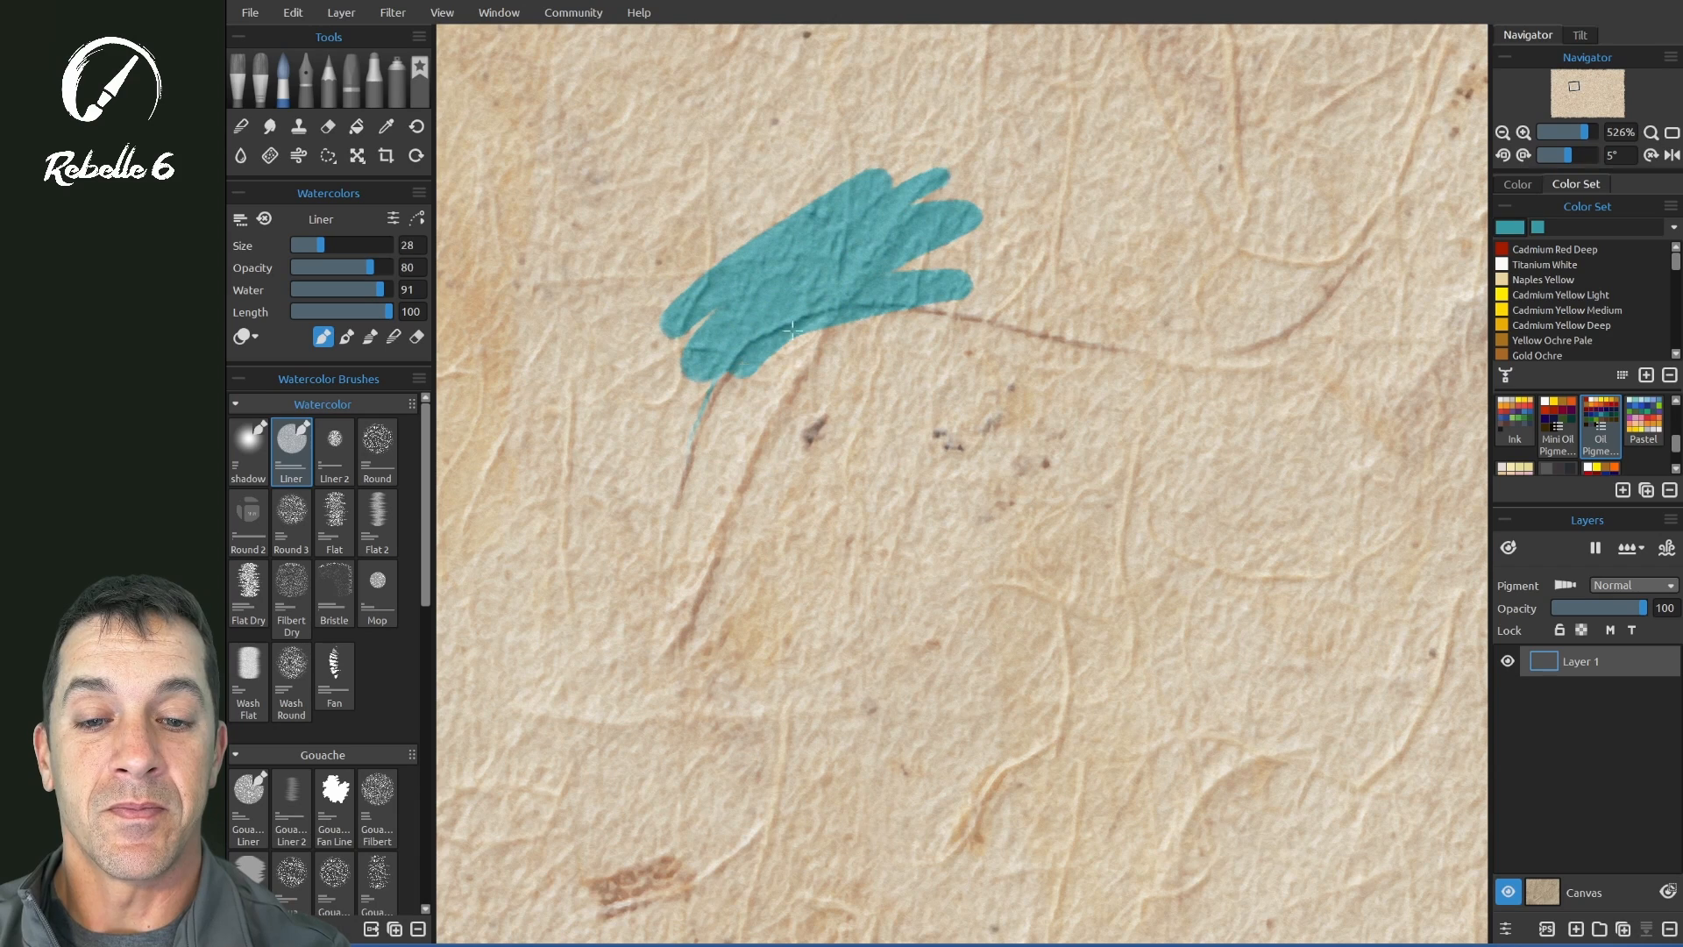
left_click(1579, 36)
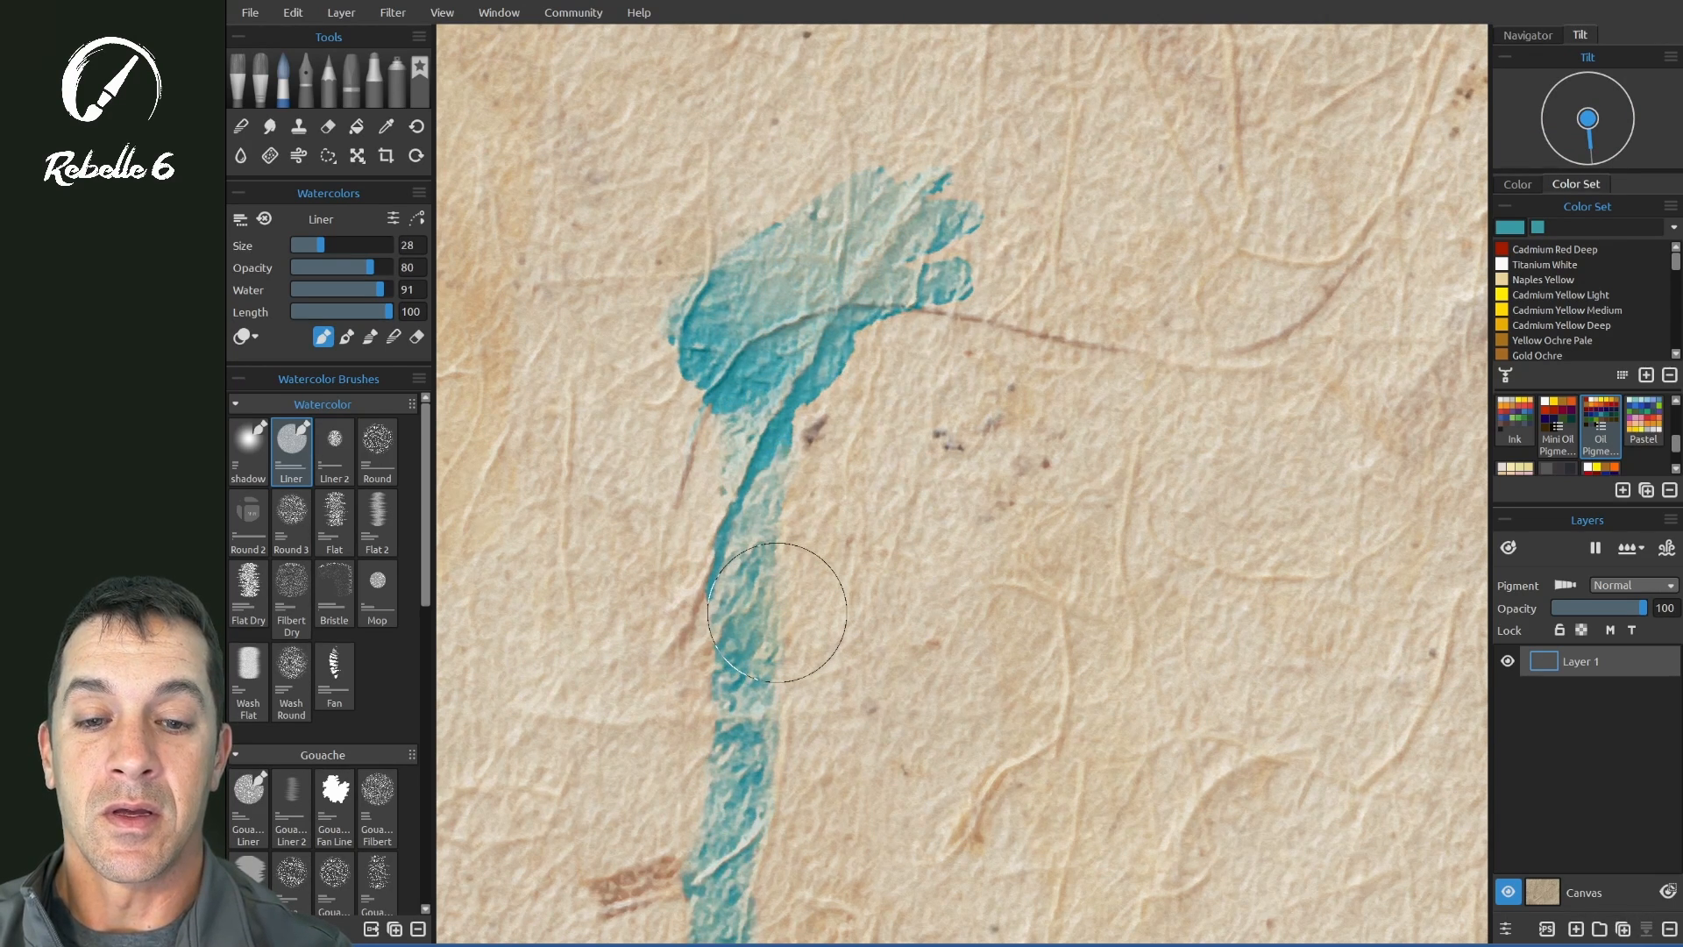
scroll(776, 612, "down", 2)
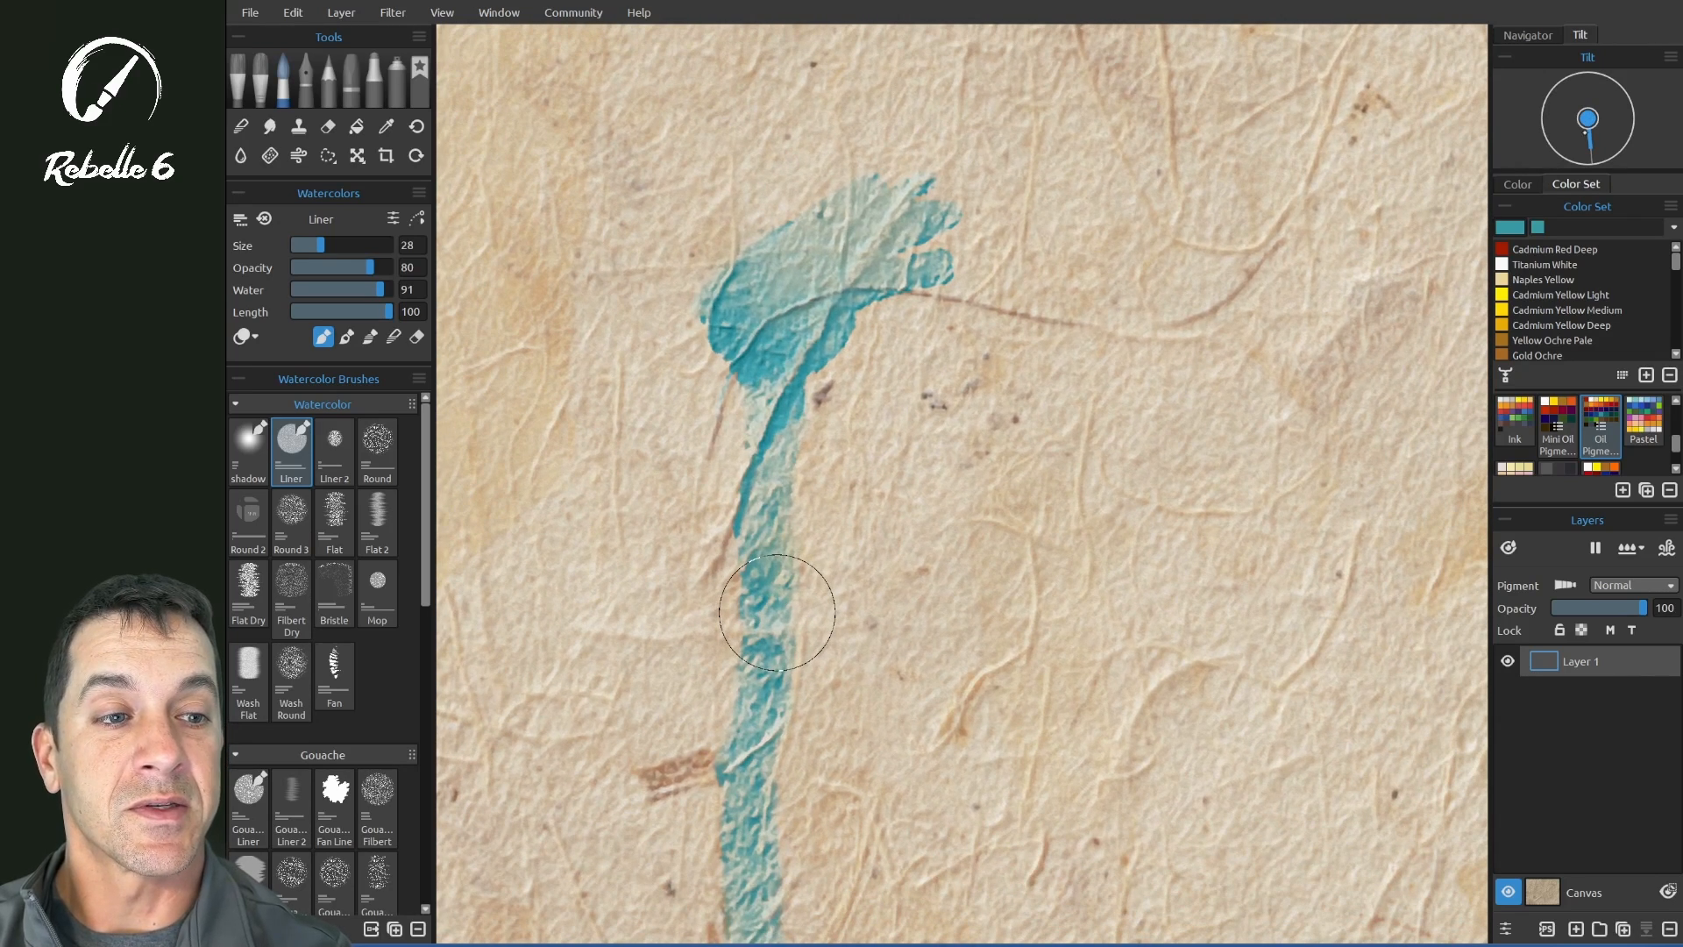
left_click_drag(1594, 141, 1589, 122)
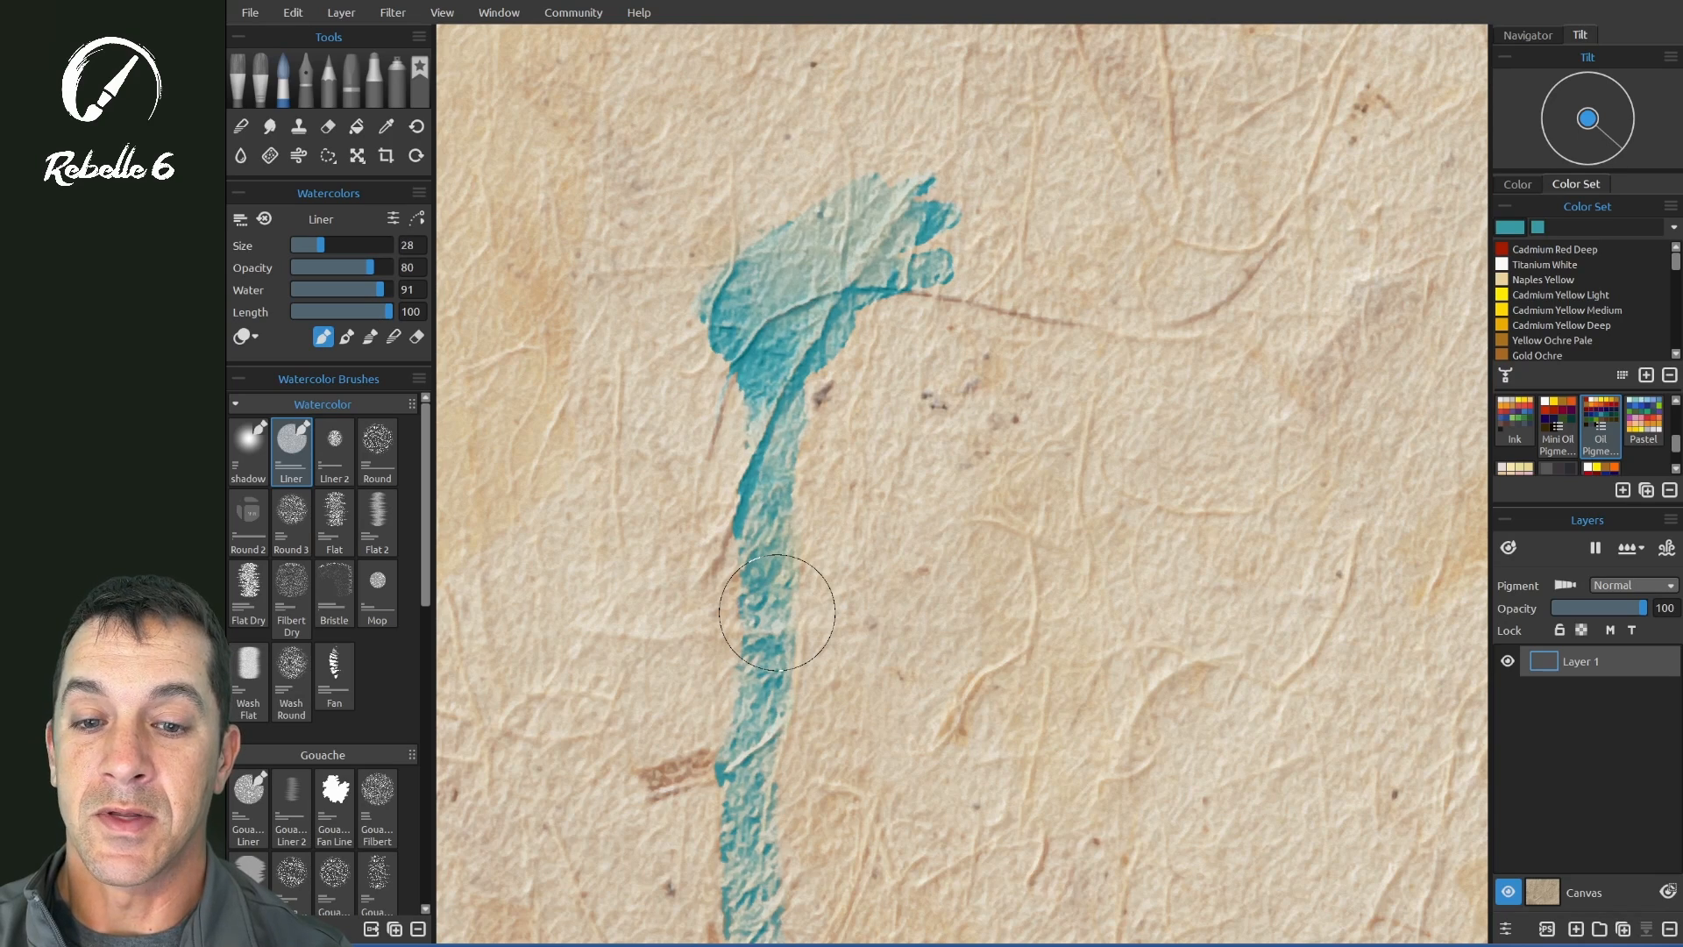
- Undo the running teal strokes and paint a fresh teal watercolor patch over the curved fiber
key("ctrl+z")
left_click_drag(706, 361, 894, 188)
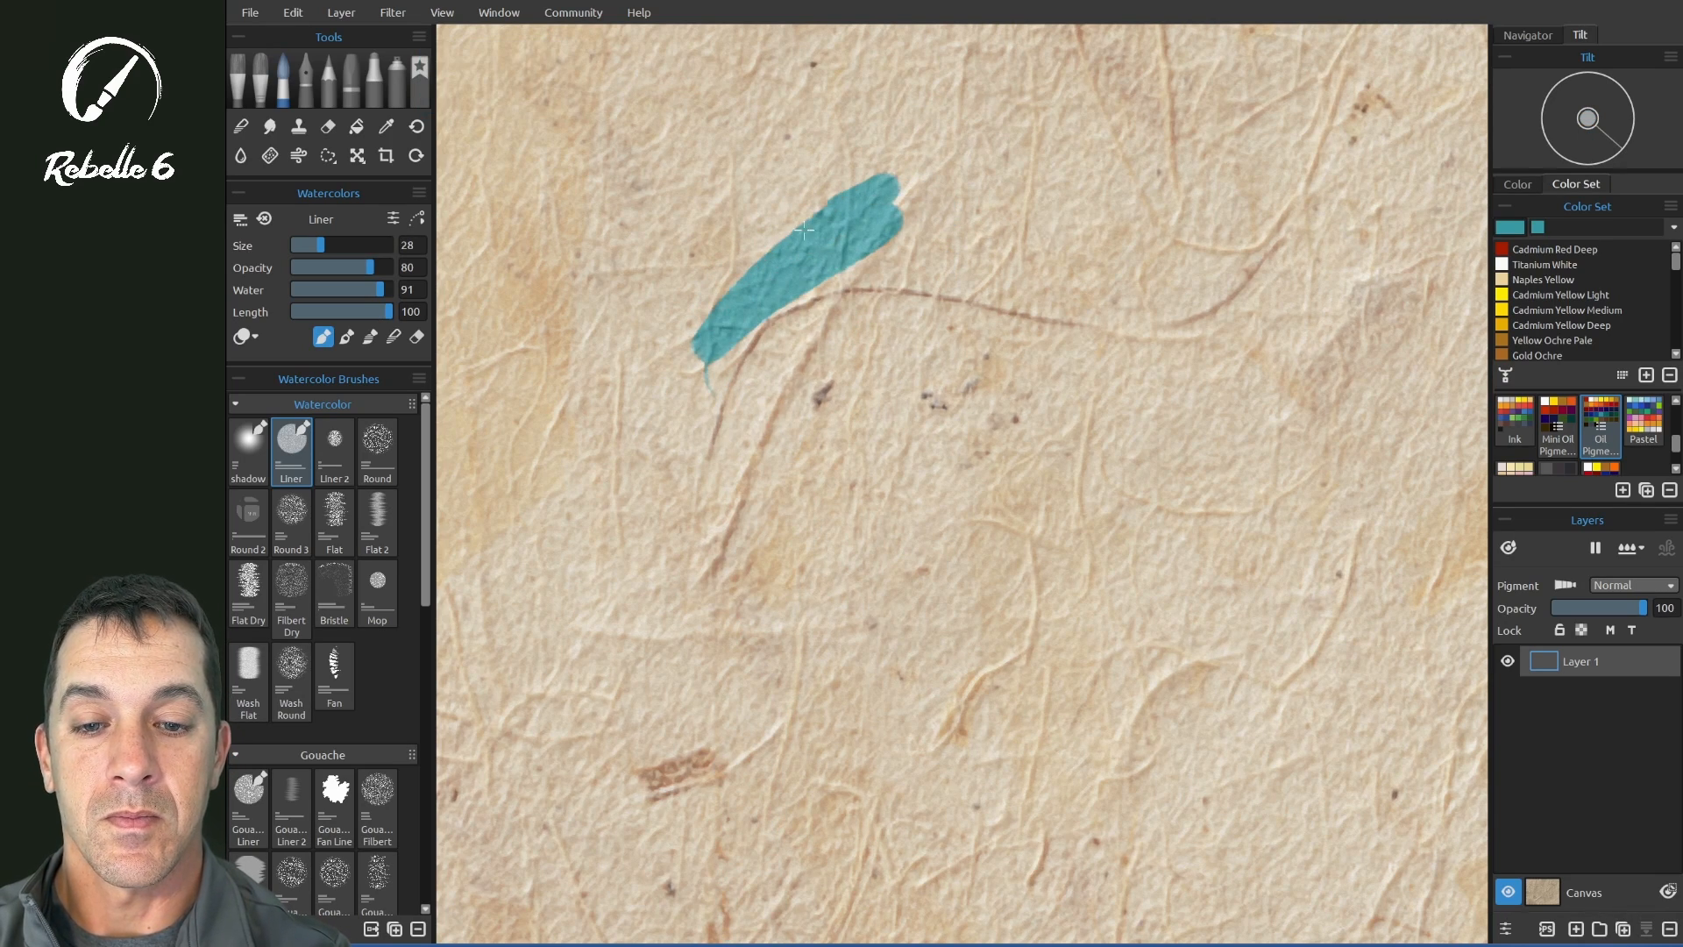
mouse_move(804, 229)
left_mouse_down()
mouse_move(807, 320)
mouse_move(870, 284)
mouse_move(781, 380)
mouse_move(851, 338)
mouse_move(836, 390)
mouse_move(937, 235)
left_mouse_up()
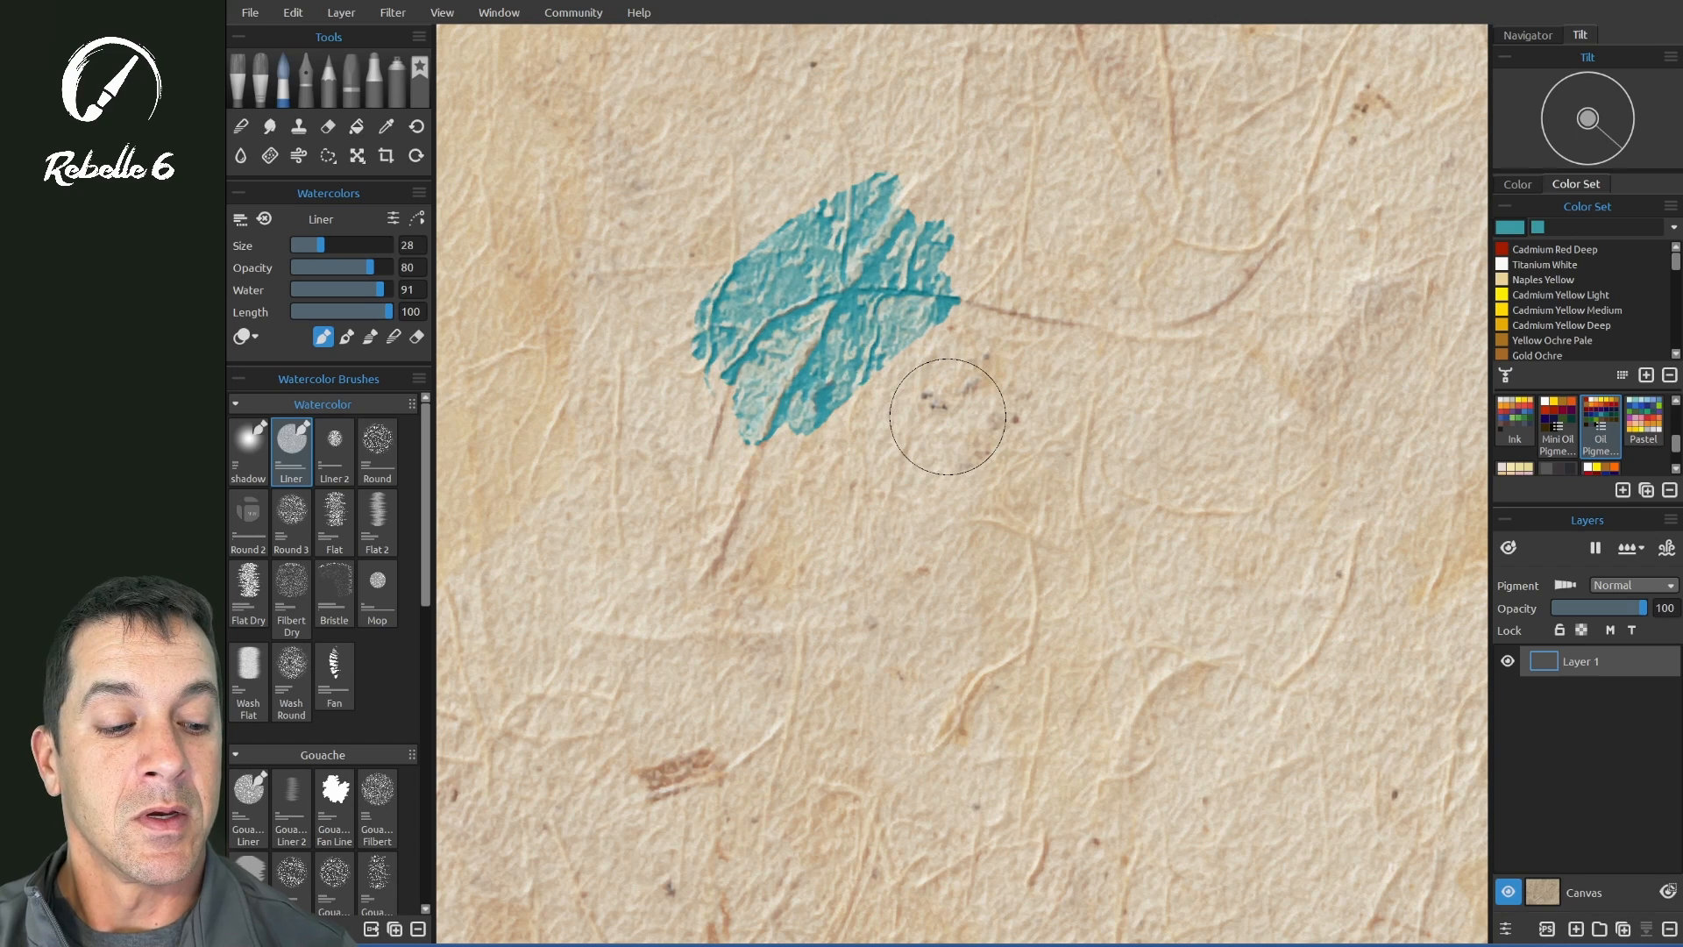
- Change the canvas texture to EX13 Crumpled from the Exotic papers
left_click(1542, 891)
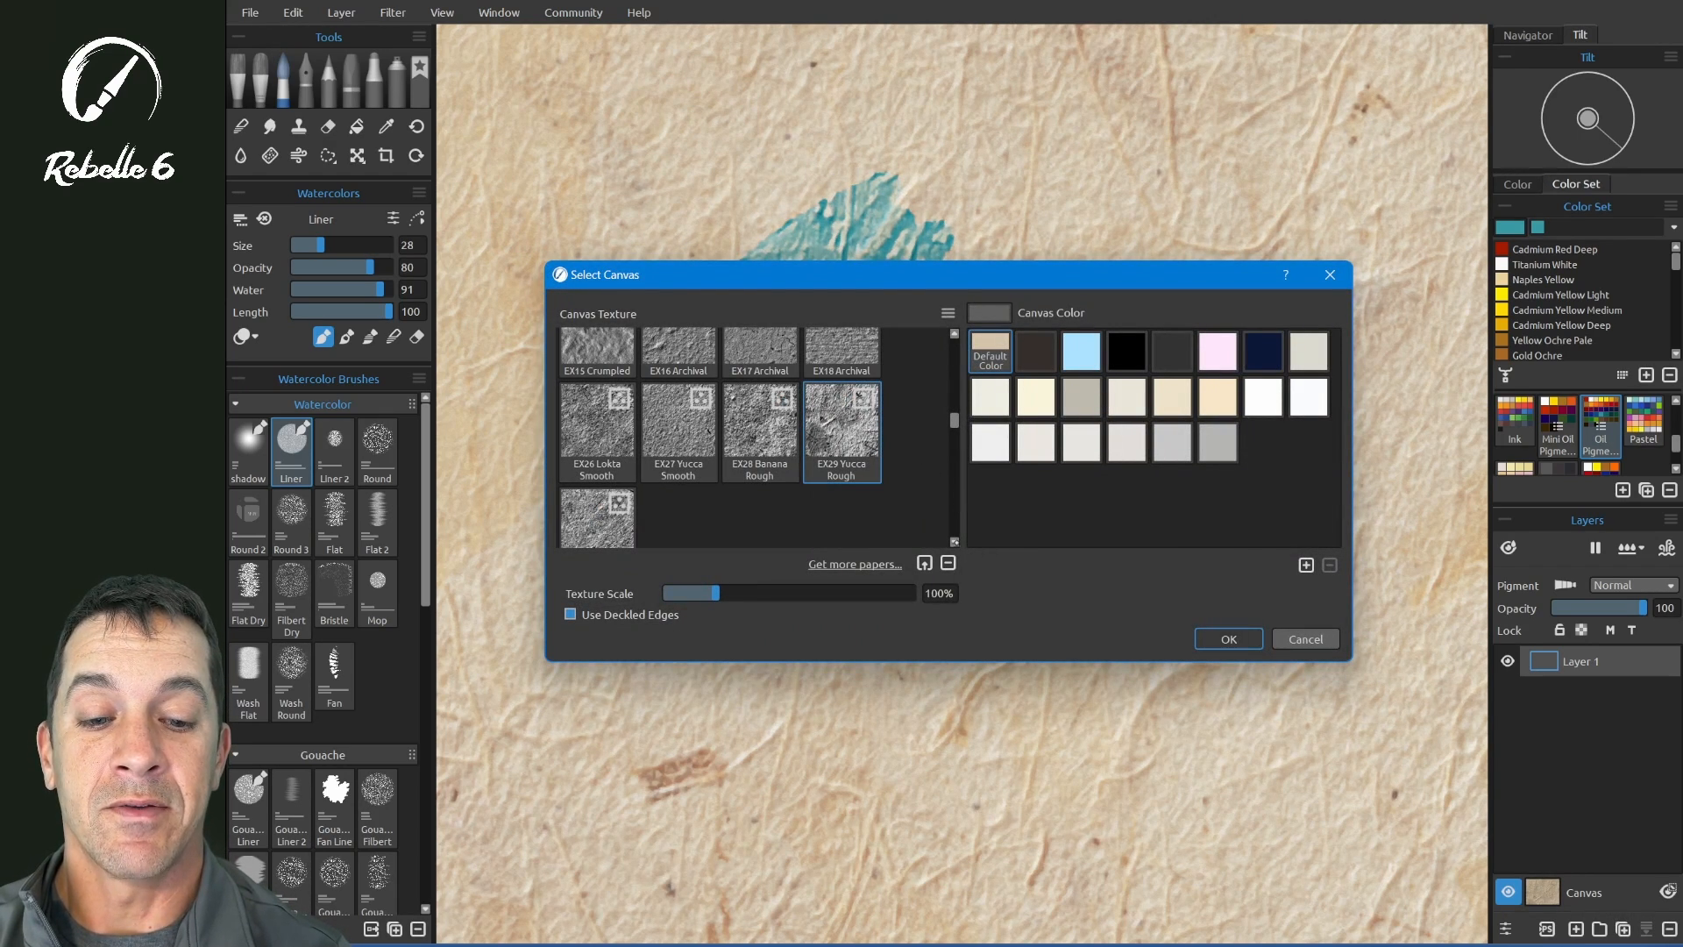
scroll(764, 496, "up", 3)
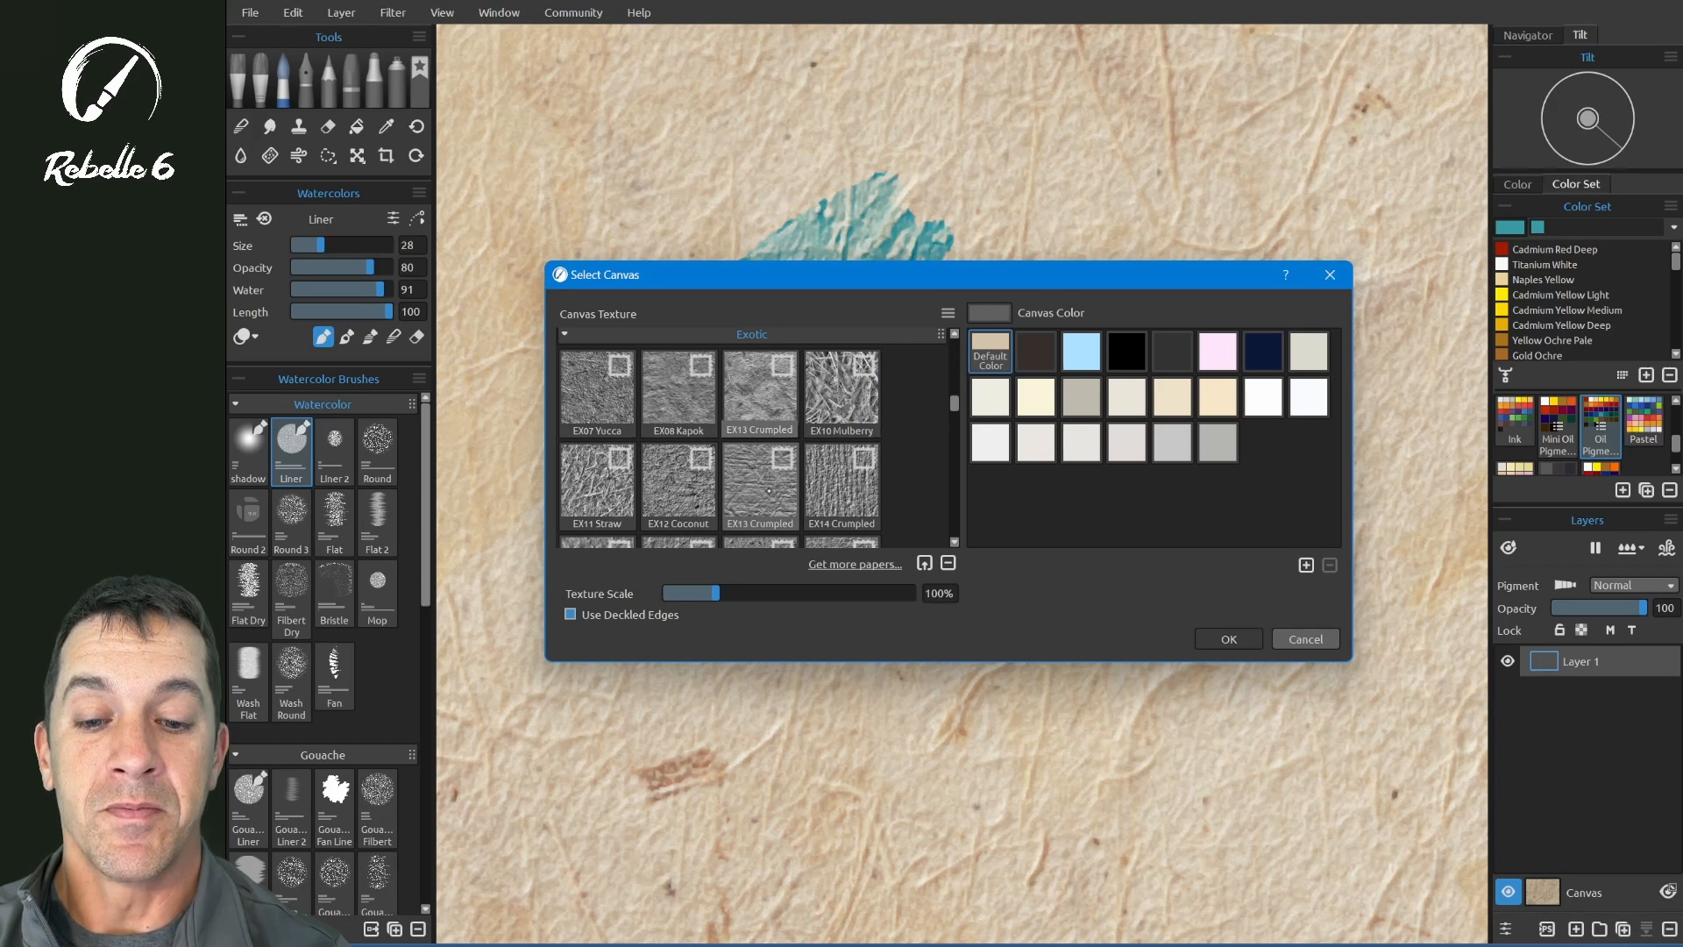
left_click(769, 491)
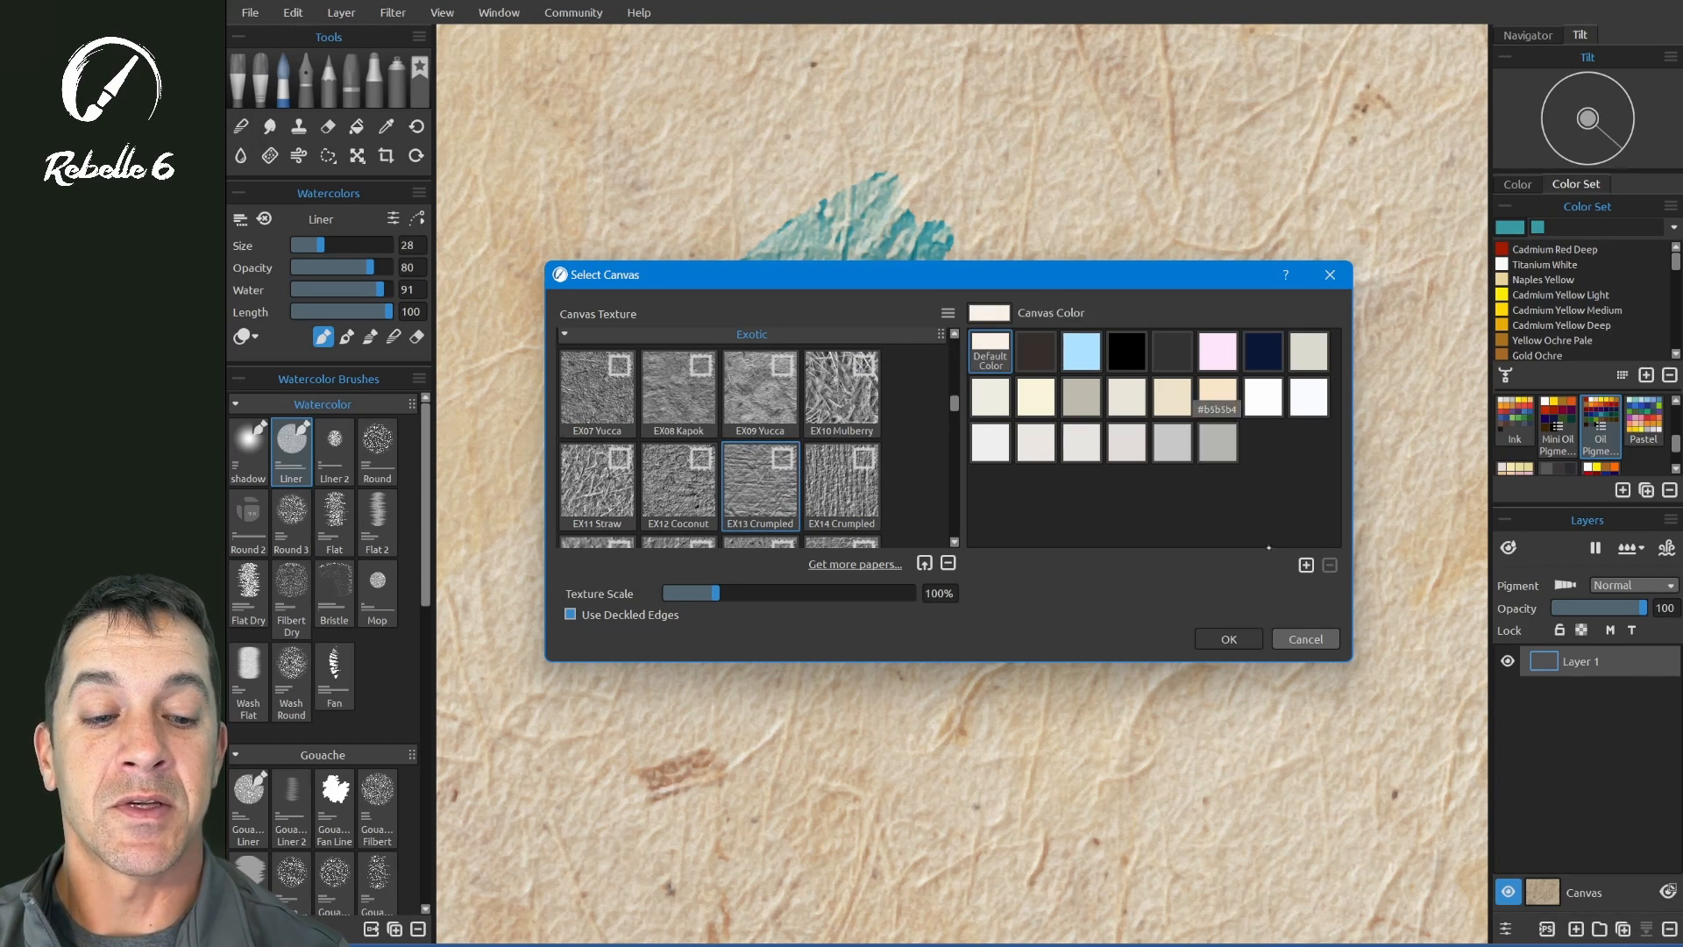
left_click(1228, 638)
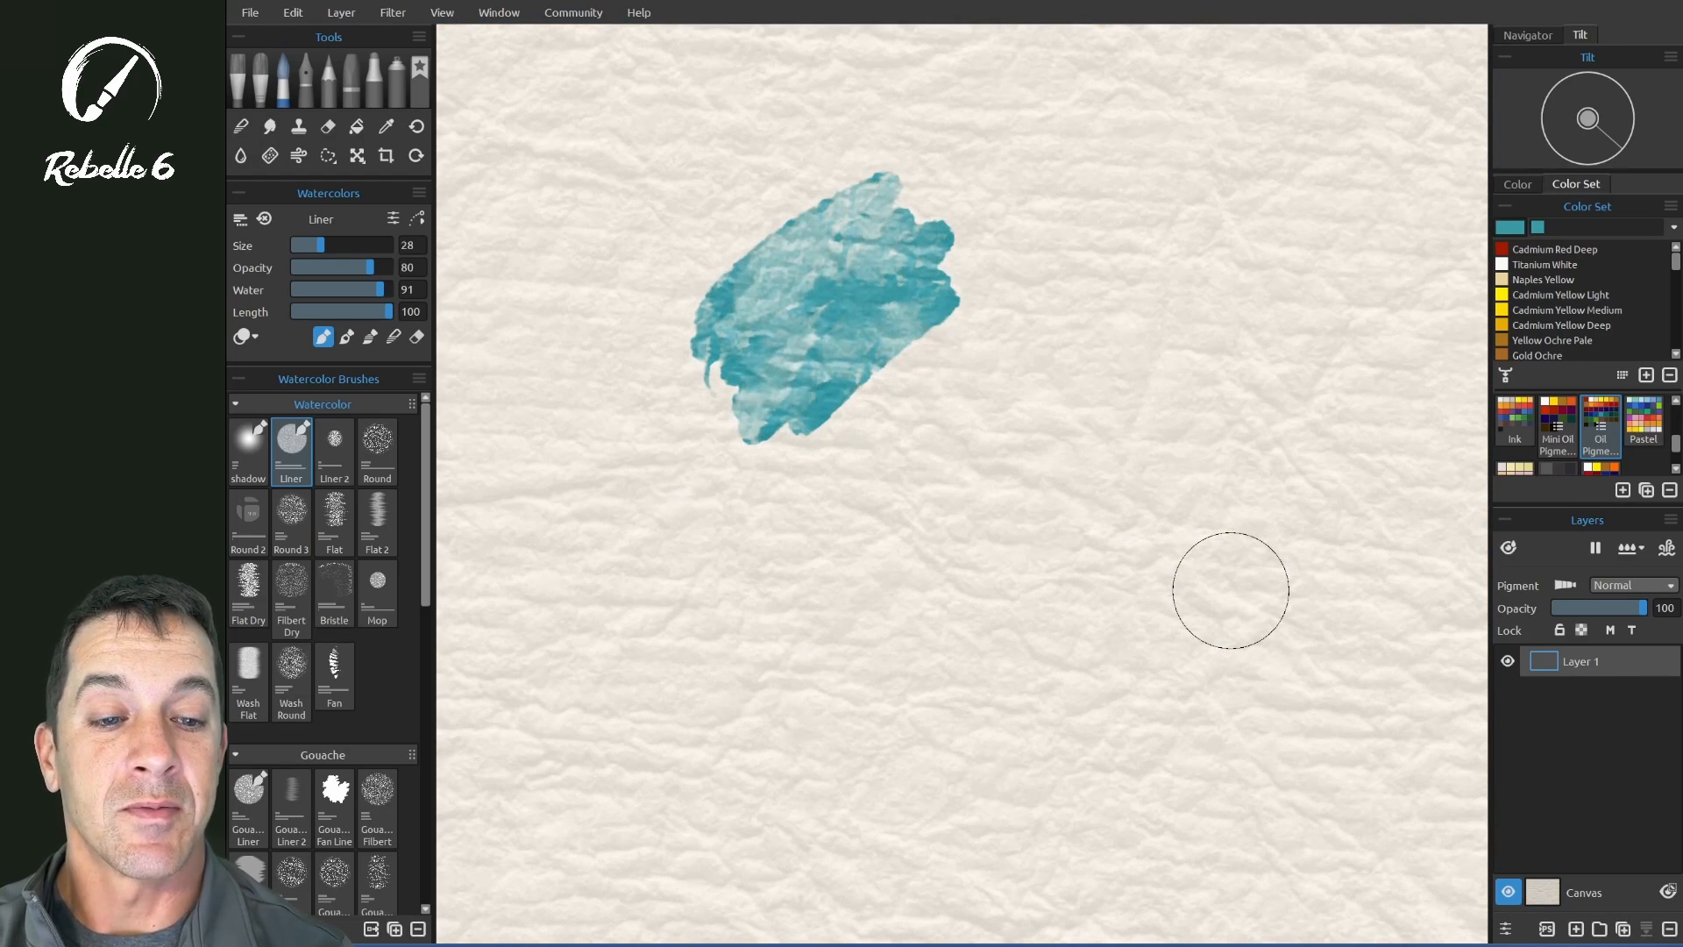
- Change the canvas color of the crumpled paper to dark brown
left_click(1542, 891)
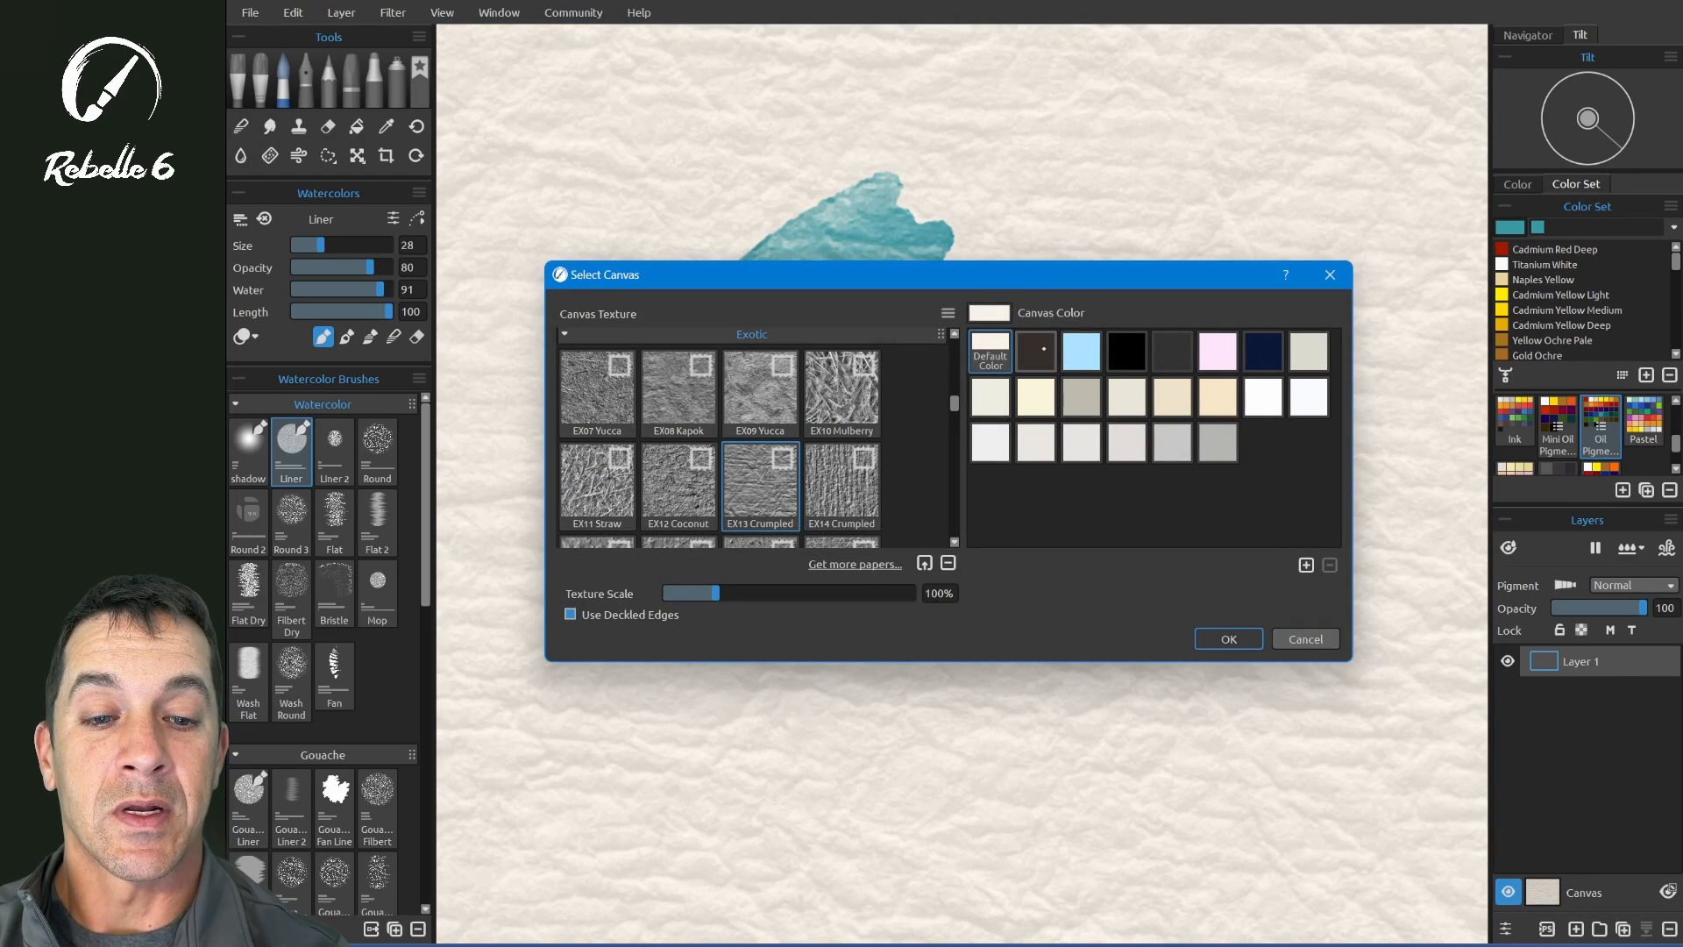
left_click(1035, 351)
left_click(1231, 639)
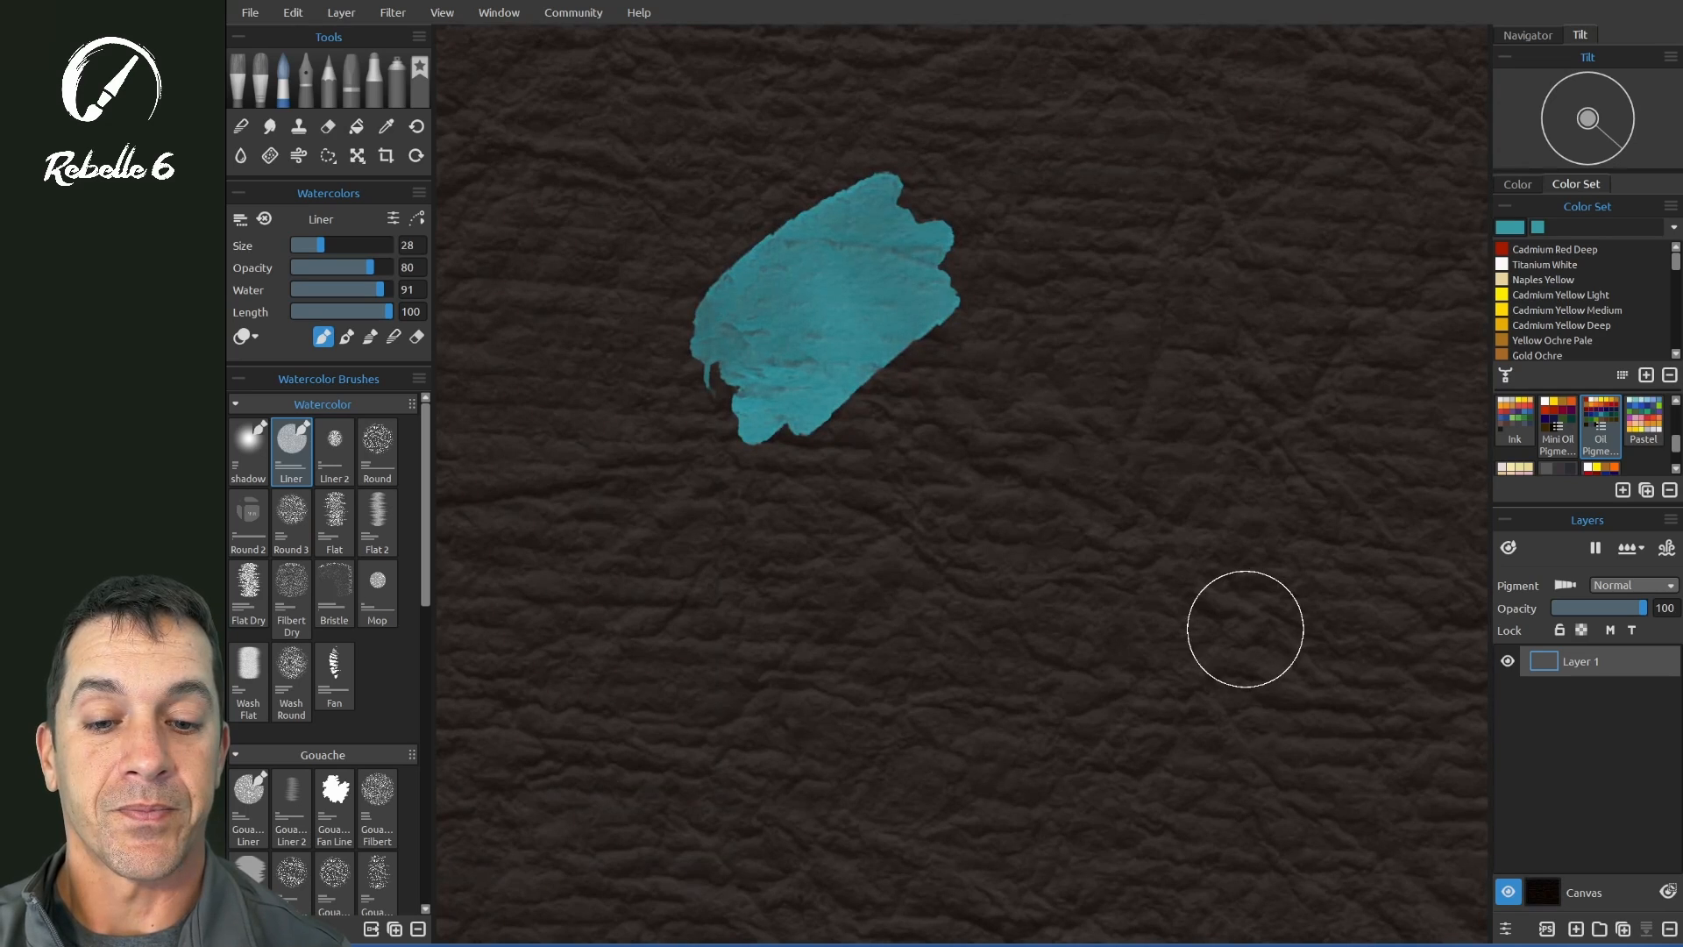
- Change the canvas color of the crumpled paper to pale pink
left_click(1543, 891)
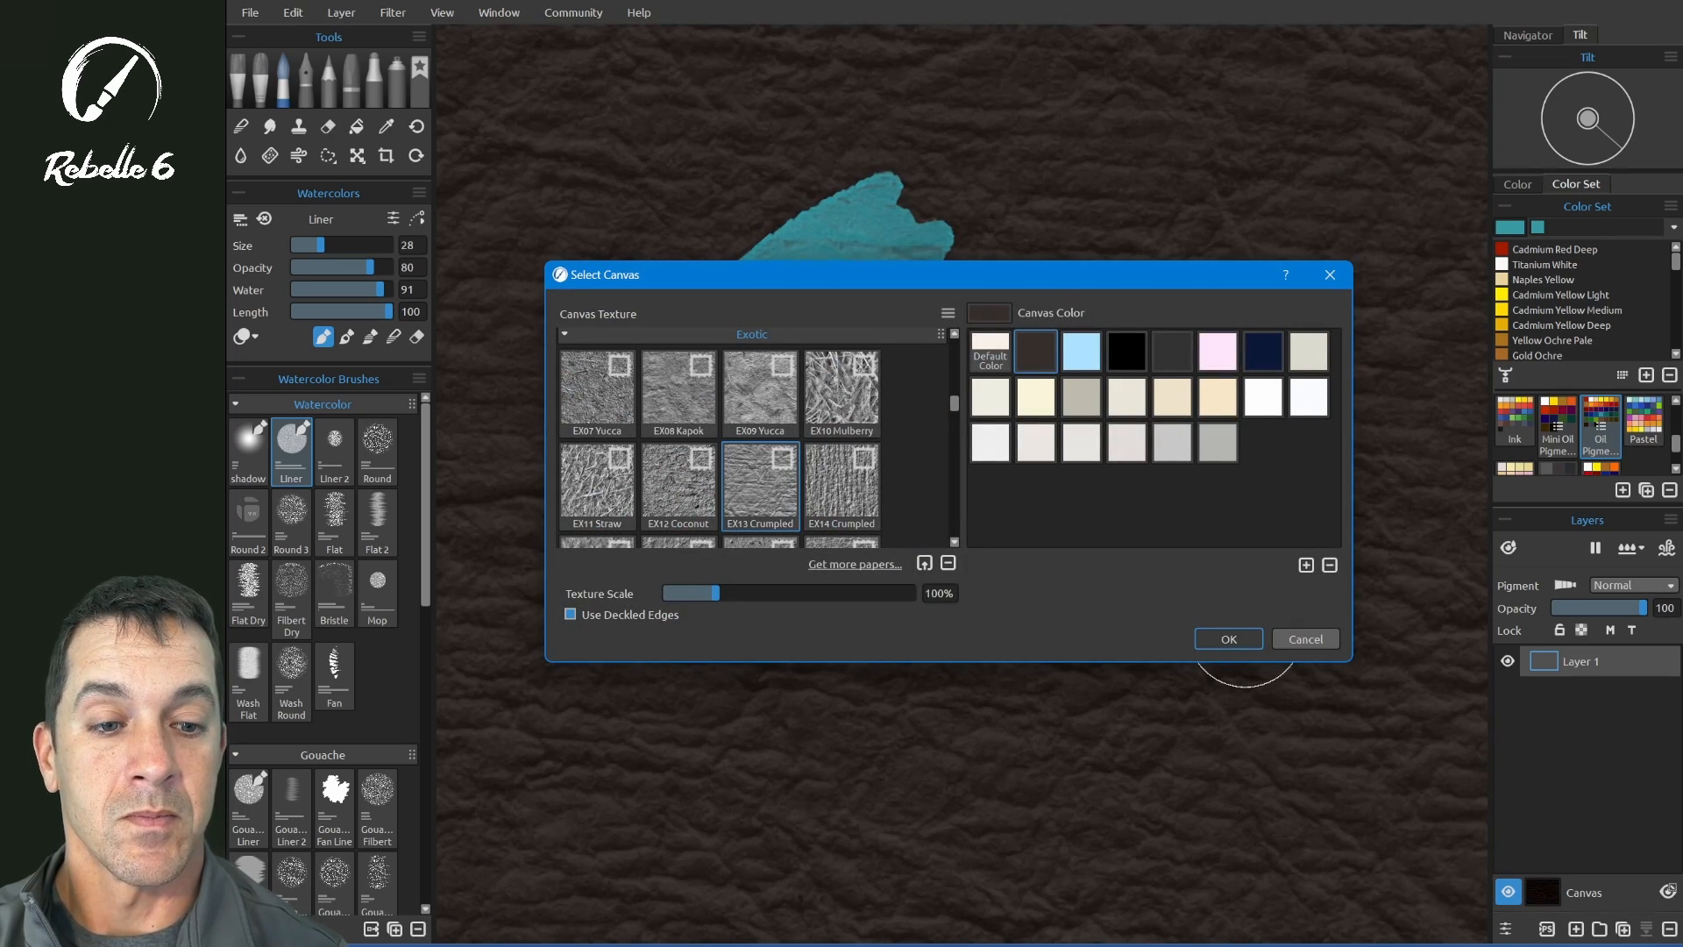
left_click(1217, 351)
left_click(1230, 638)
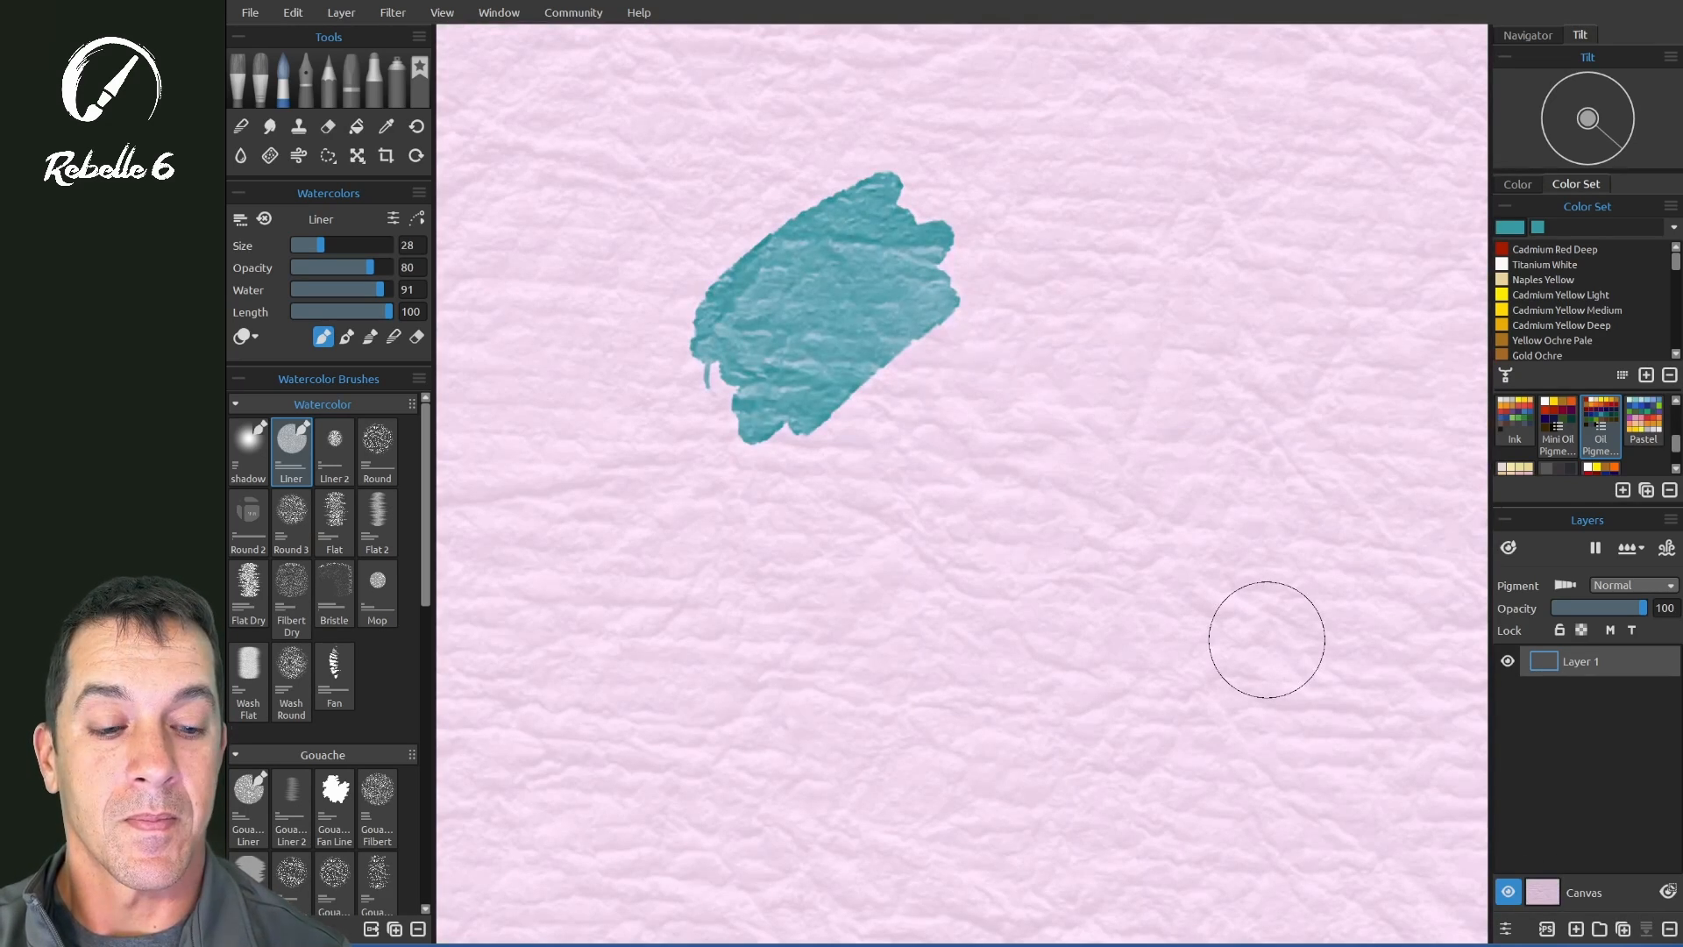
- Change the canvas color of the crumpled paper to dark gray
left_click(1543, 891)
left_click(1172, 351)
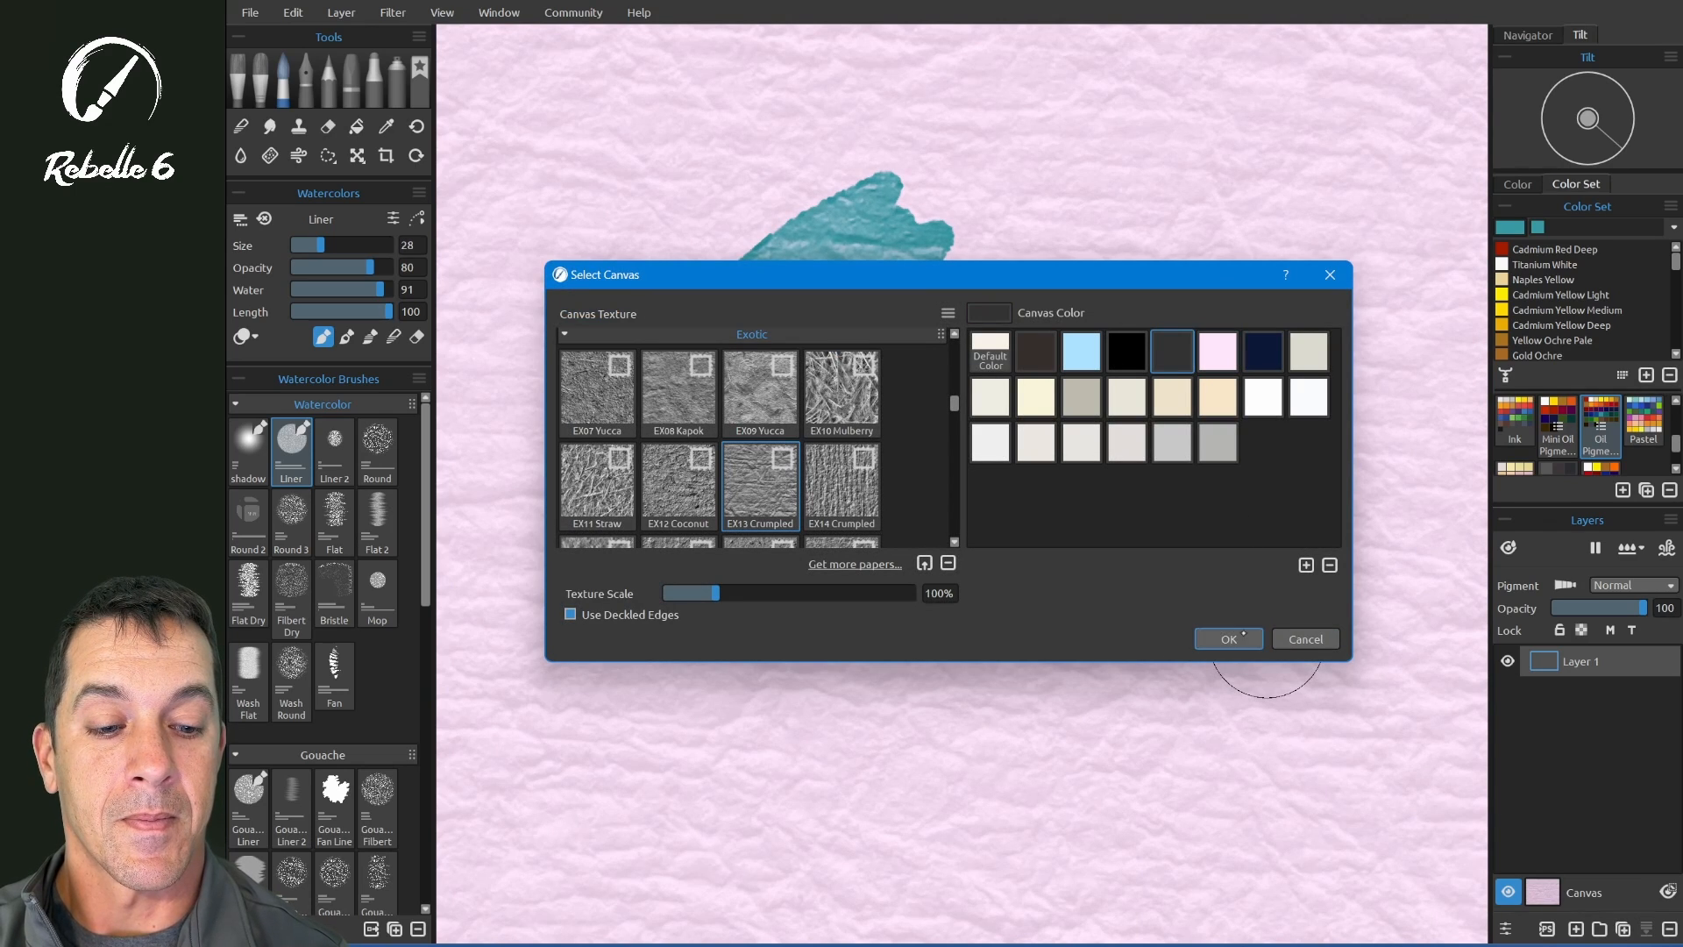
left_click(1230, 638)
- Change the canvas color of the crumpled paper to pale greenish gray
left_click(1543, 890)
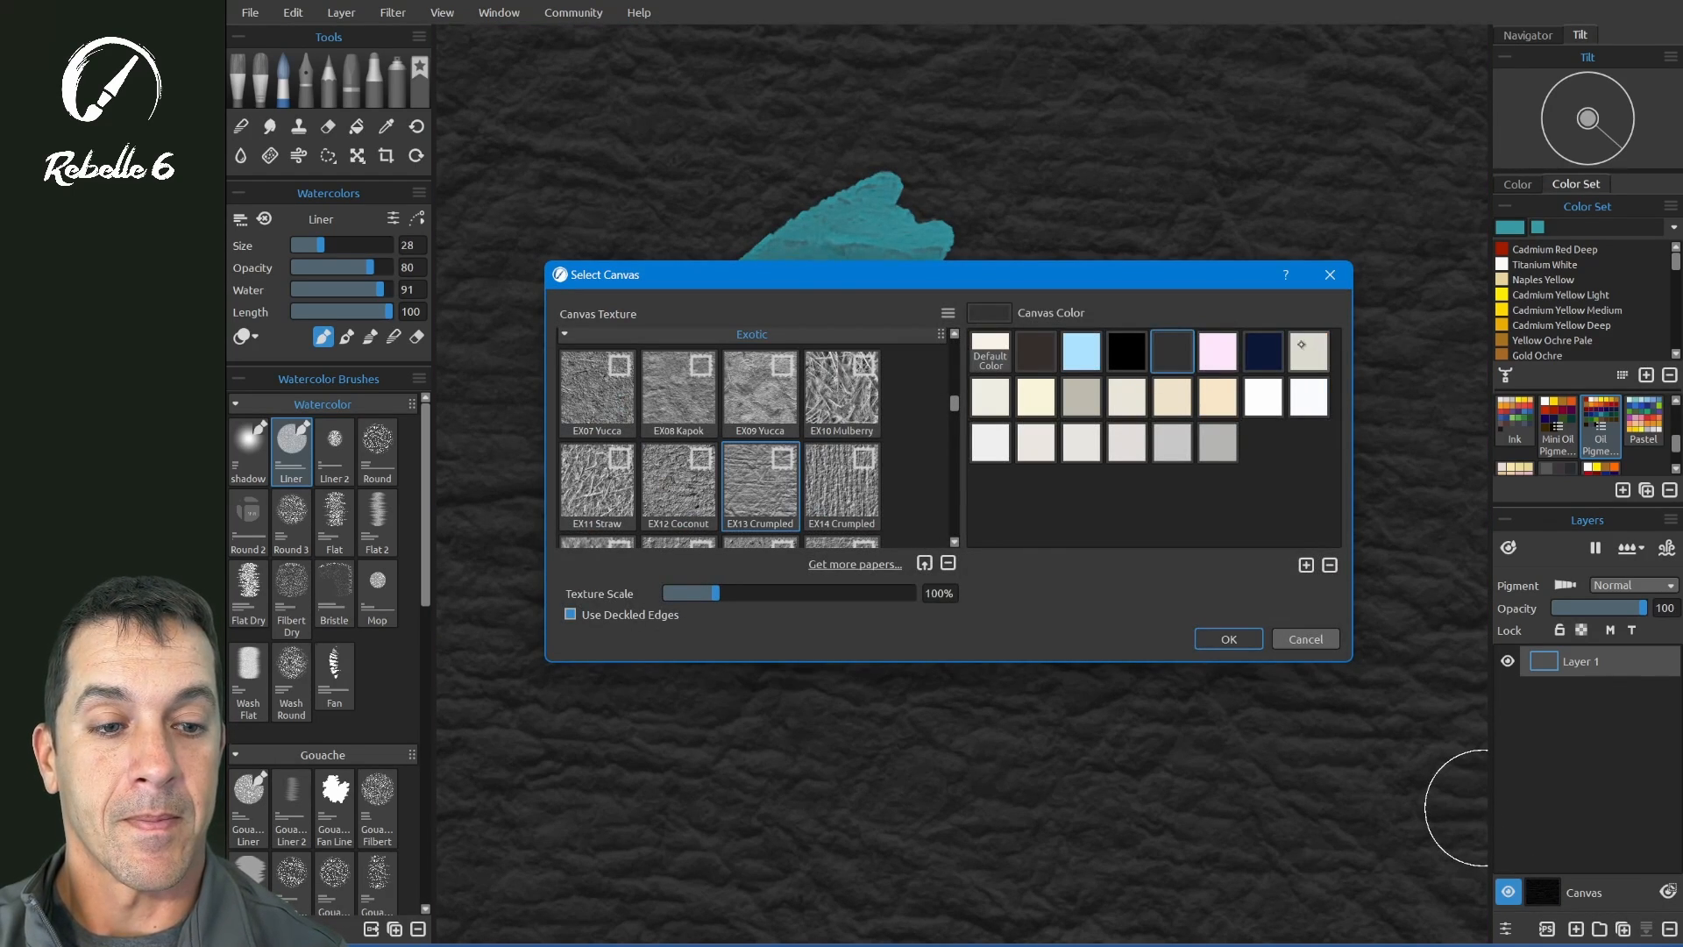
left_click(1307, 350)
left_click(1230, 639)
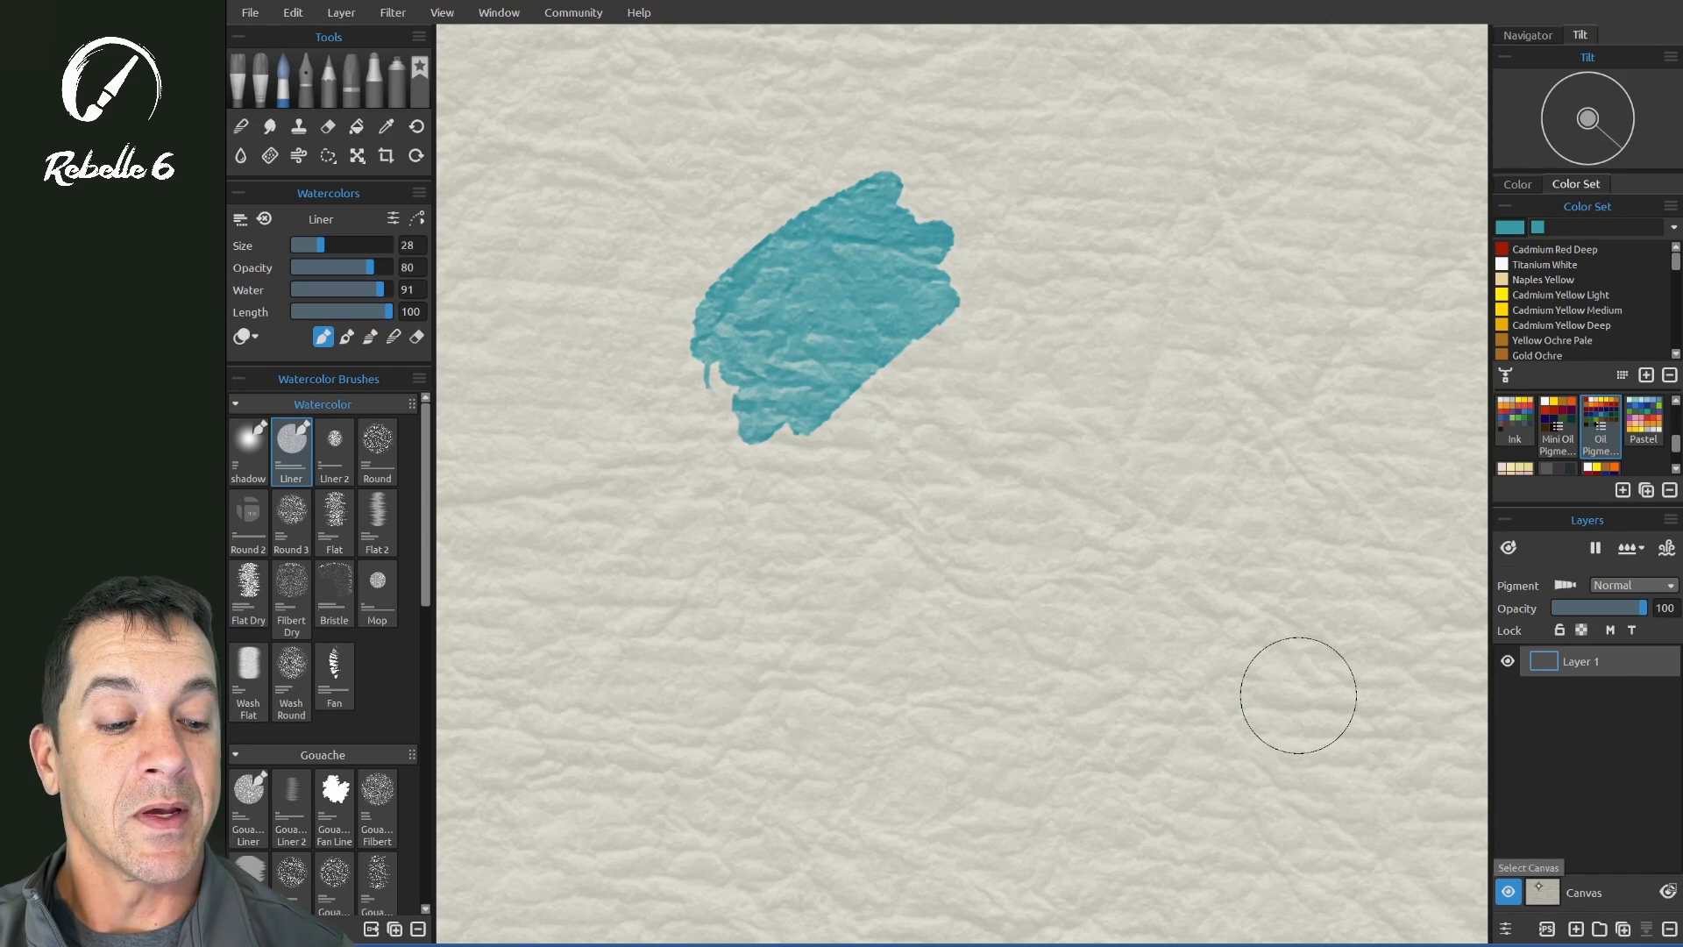
- Set the canvas texture scale to 400% and view the enlarged crumpling across the whole sheet
left_click(1543, 890)
left_click_drag(717, 593, 933, 599)
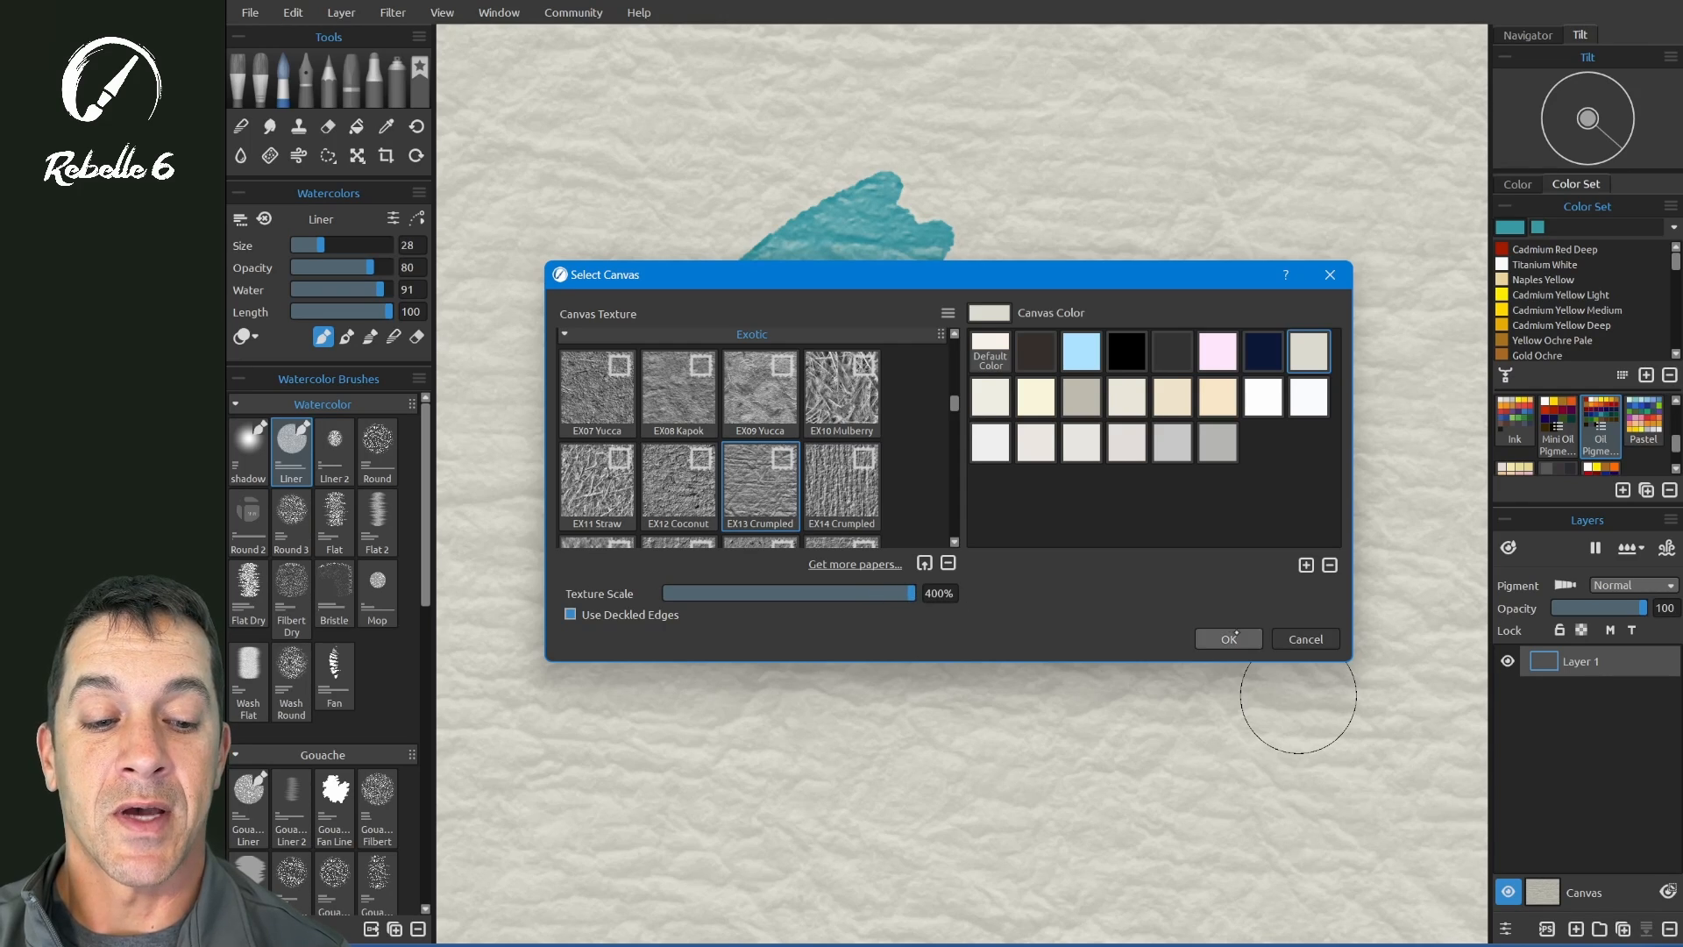
left_click(1230, 635)
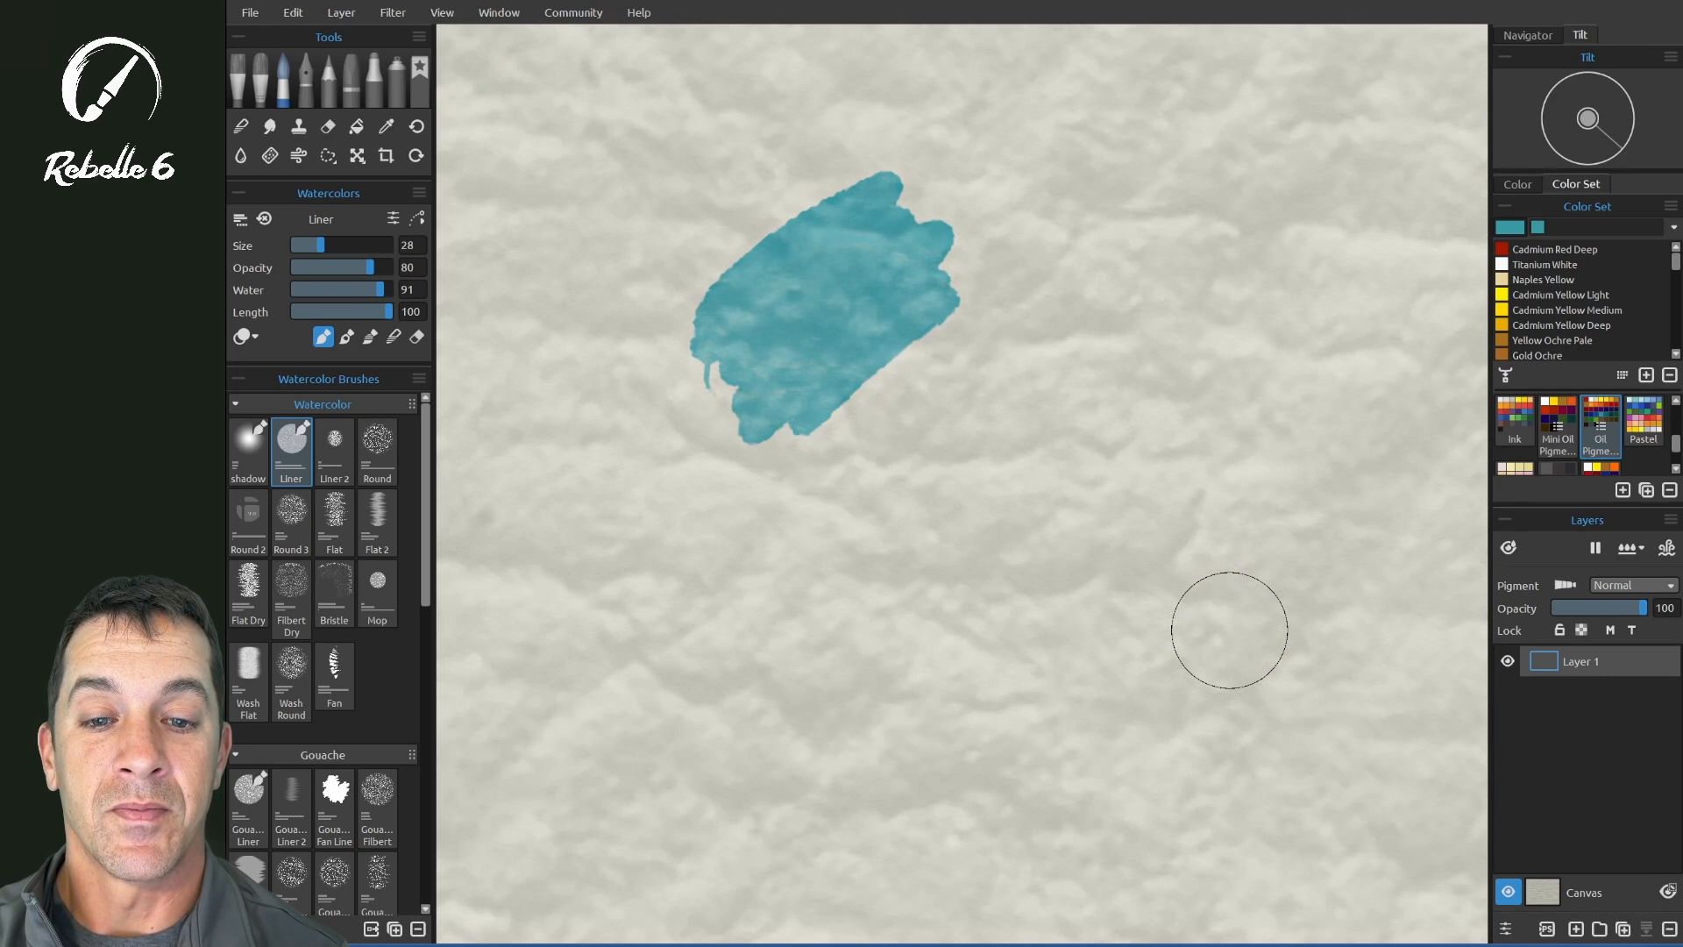
scroll(1229, 629, "down", 5)
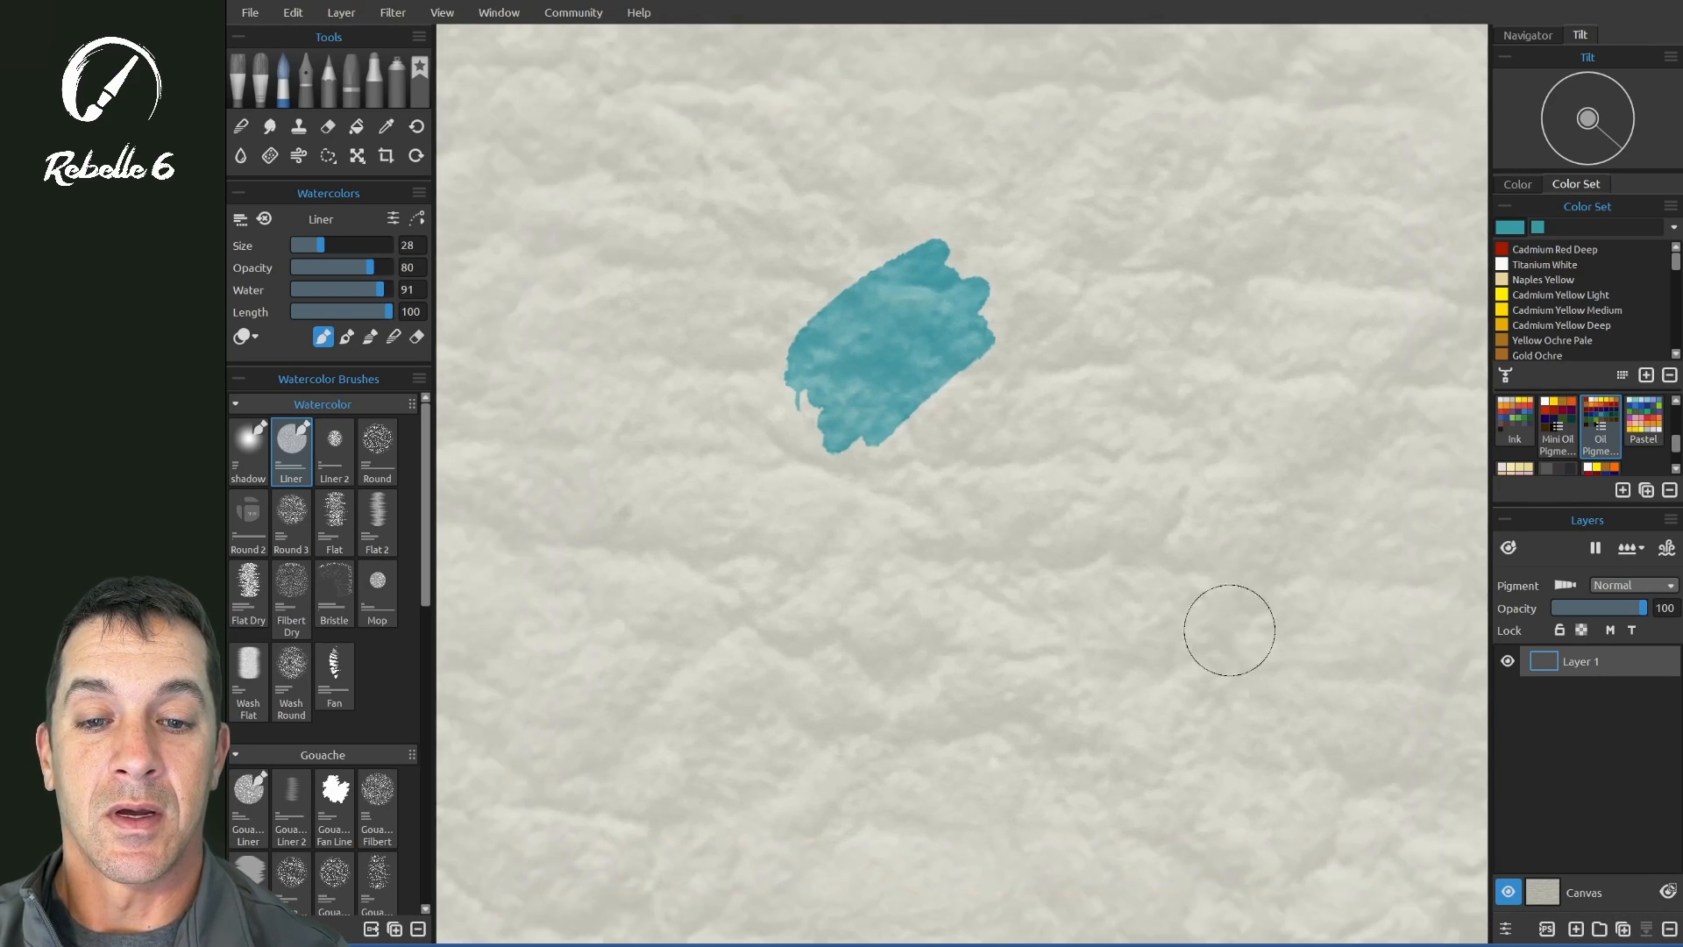
scroll(1229, 630, "down", 3)
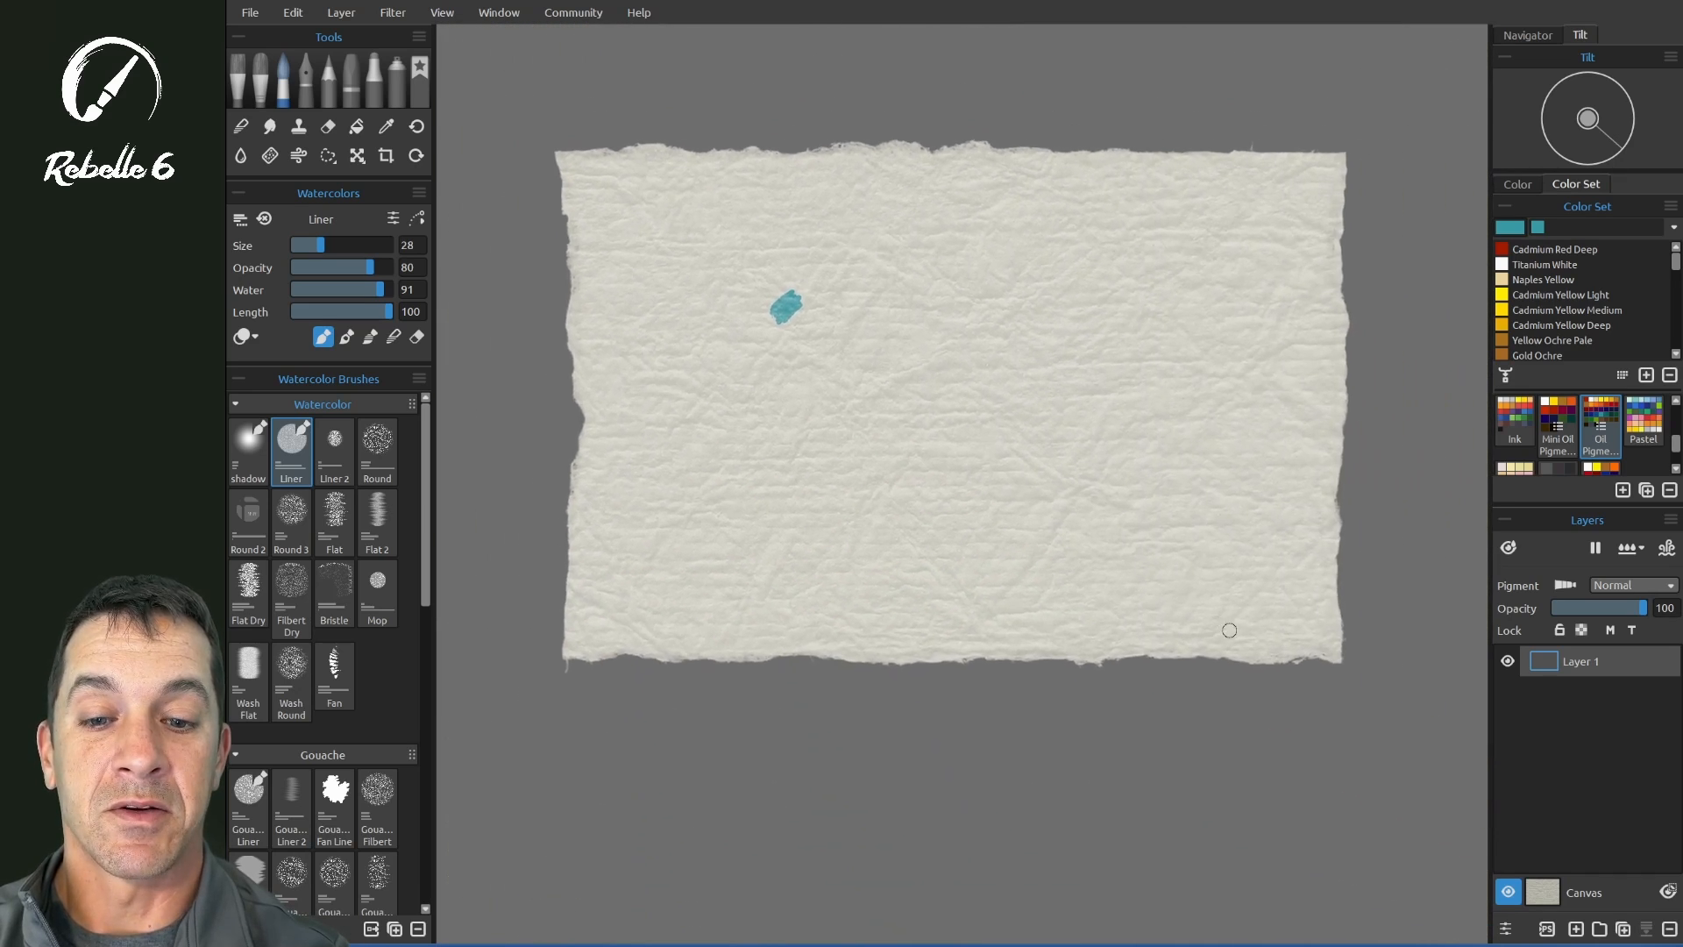
- Set the canvas texture scale to 25% and inspect the finer crumpled texture around the teal patch
left_click(1555, 887)
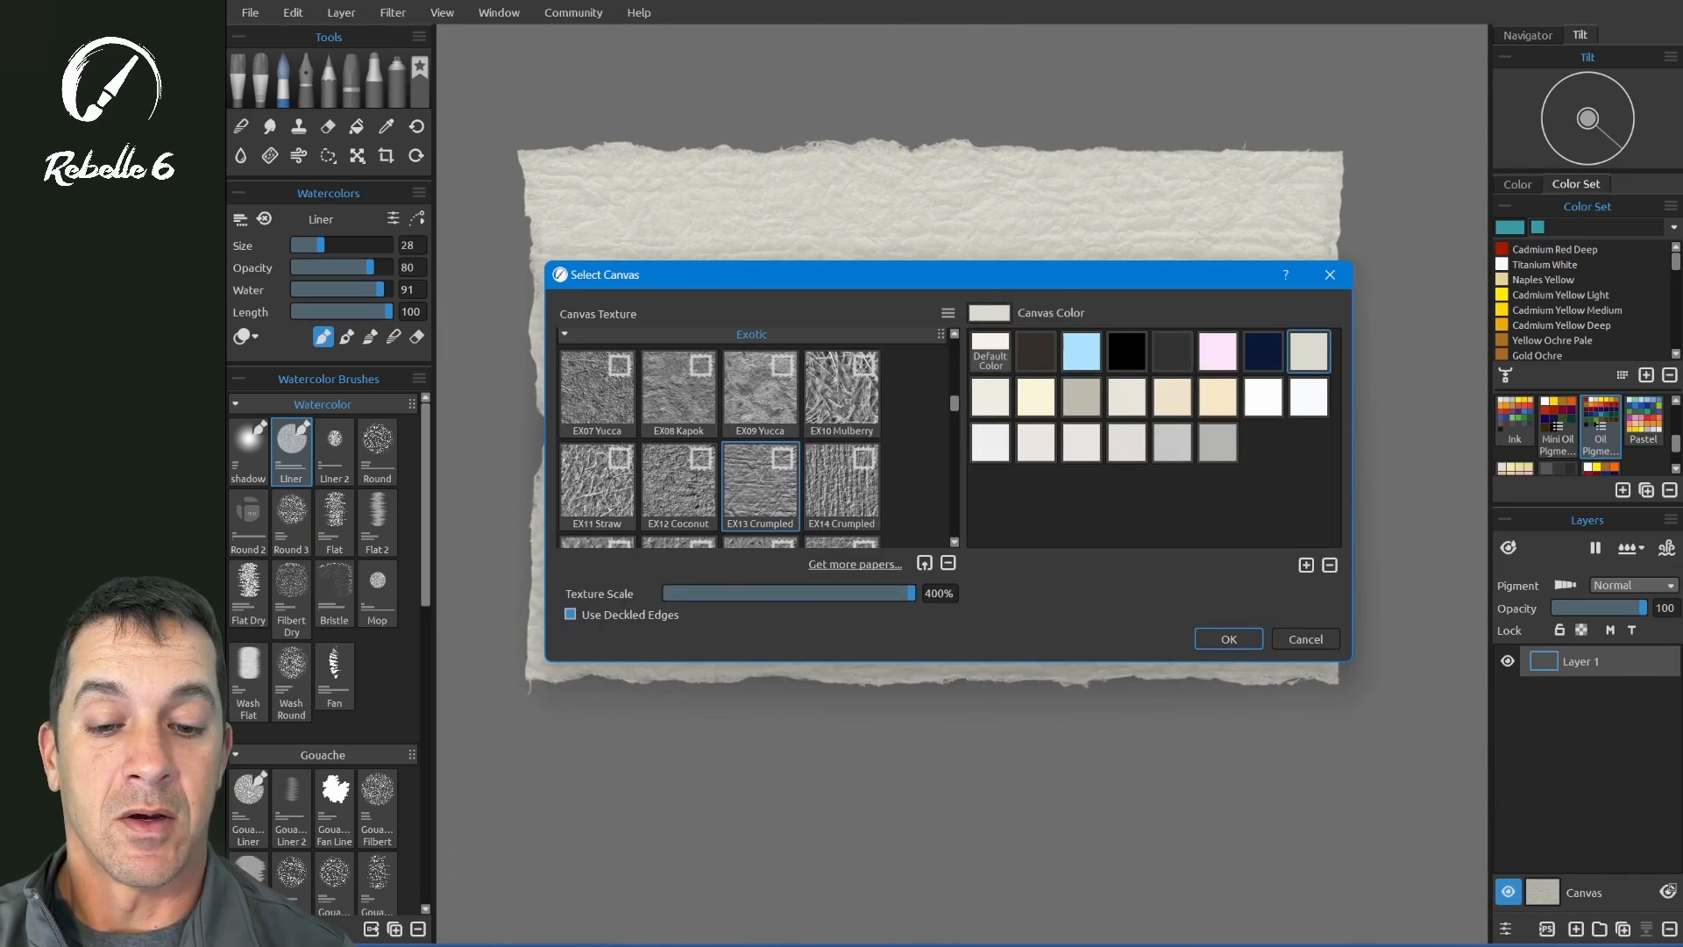
left_click_drag(912, 593, 660, 597)
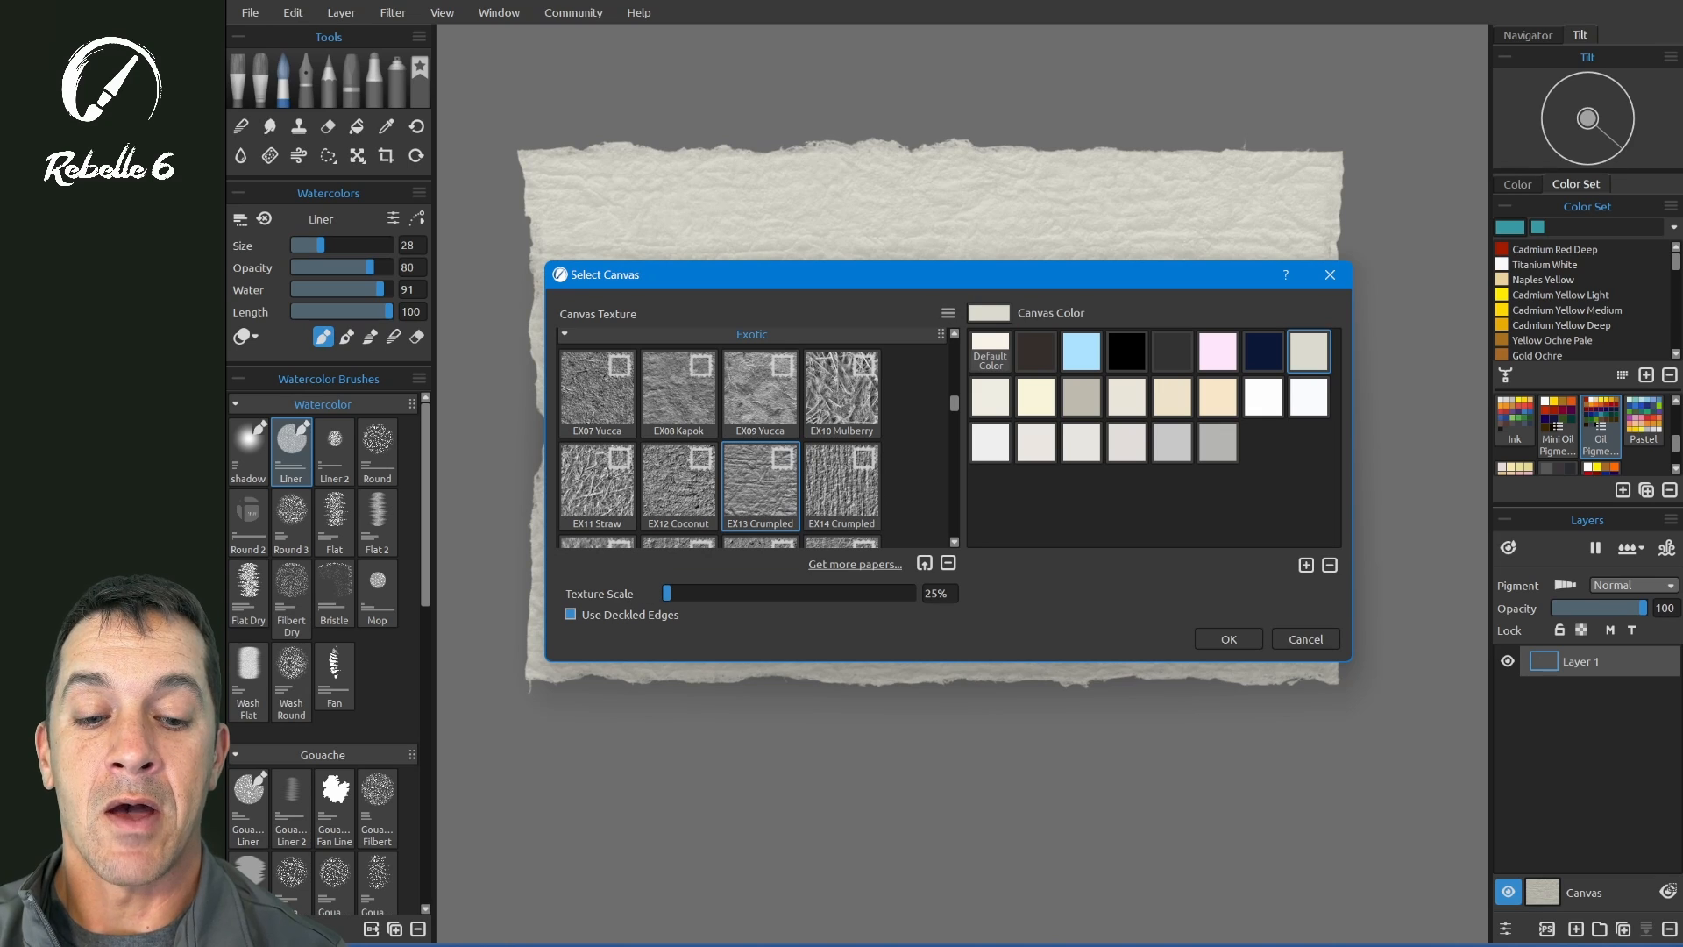
left_click(1228, 638)
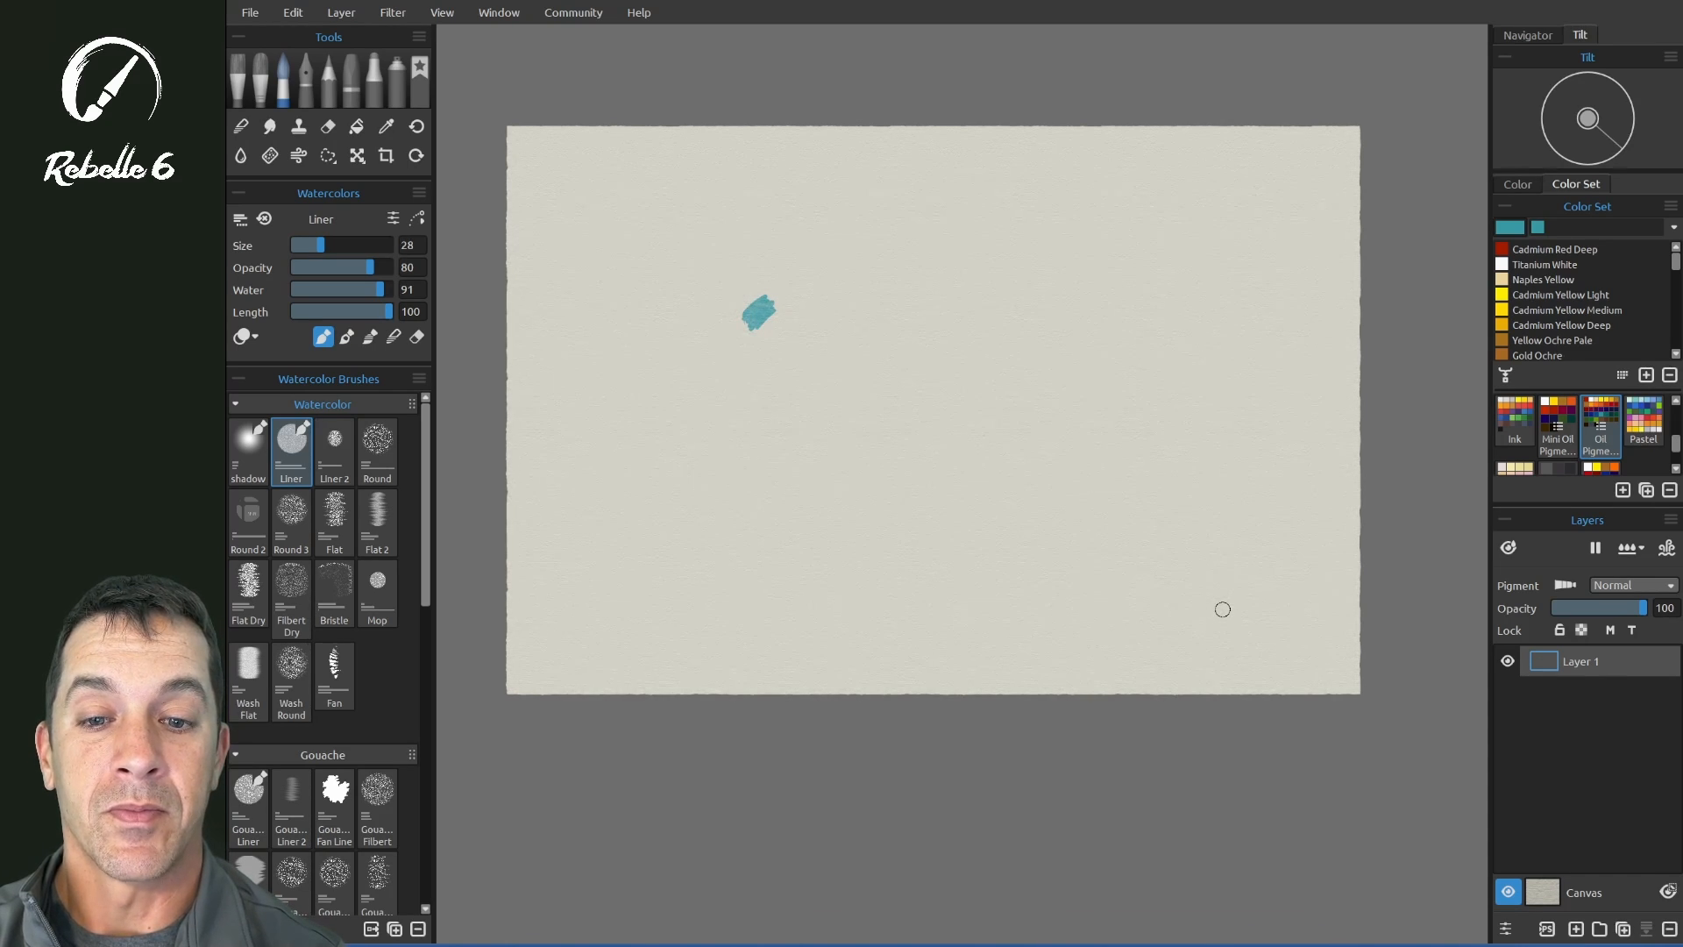
scroll(1223, 610, "up", 3)
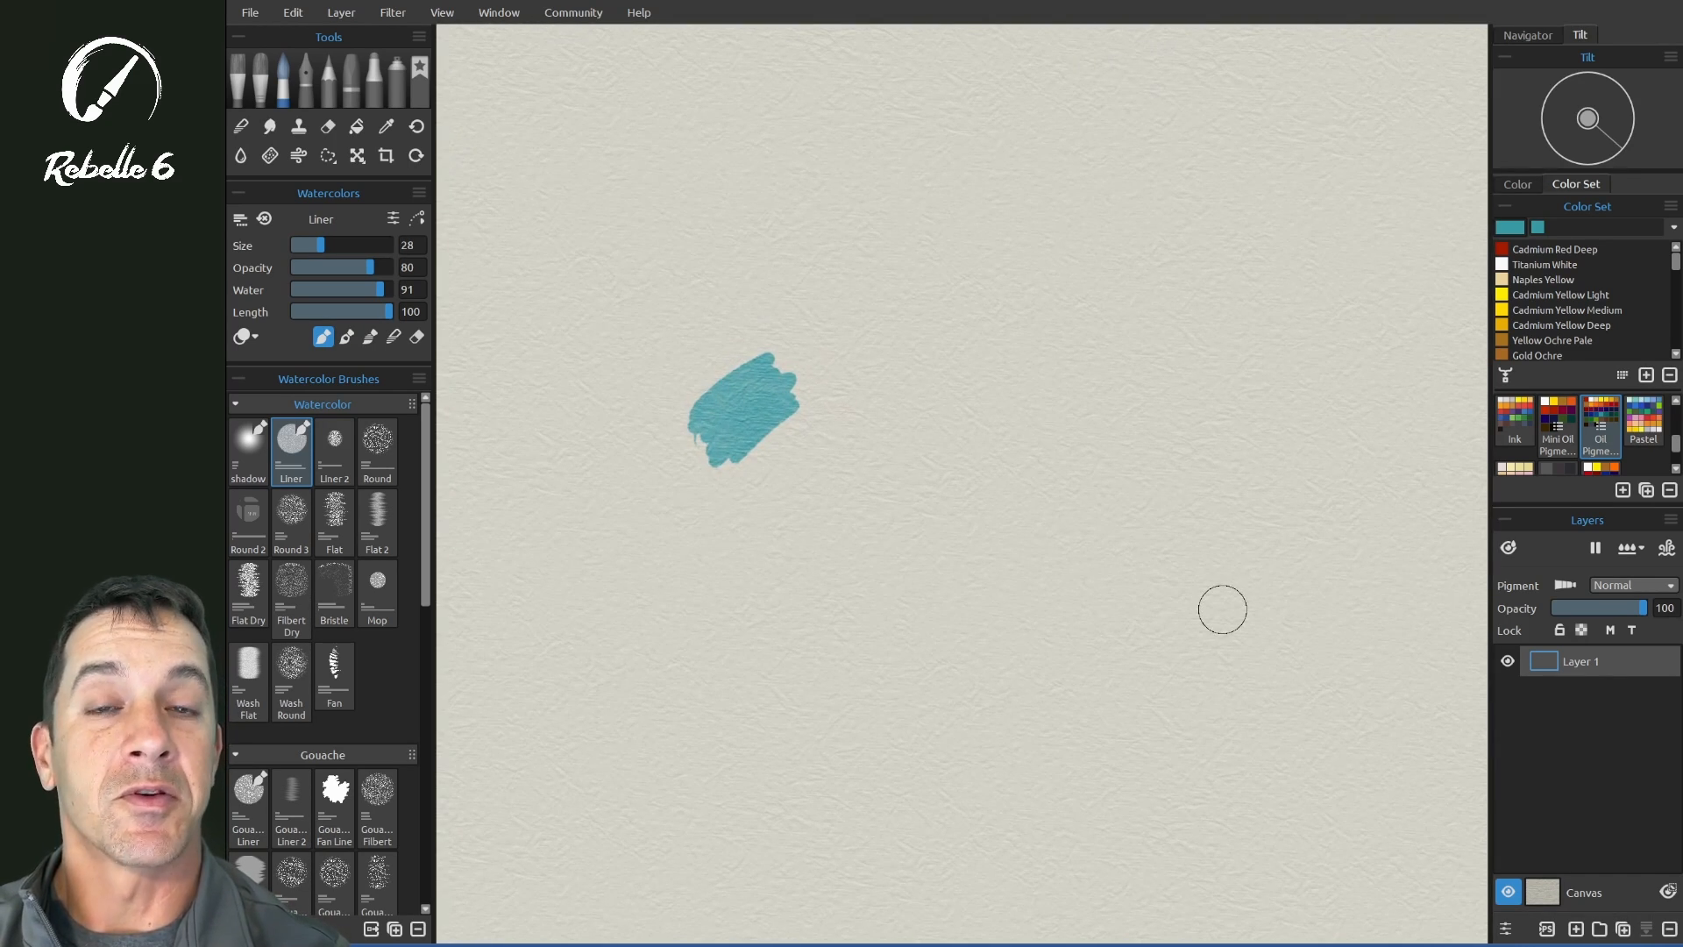
scroll(1224, 610, "up", 3)
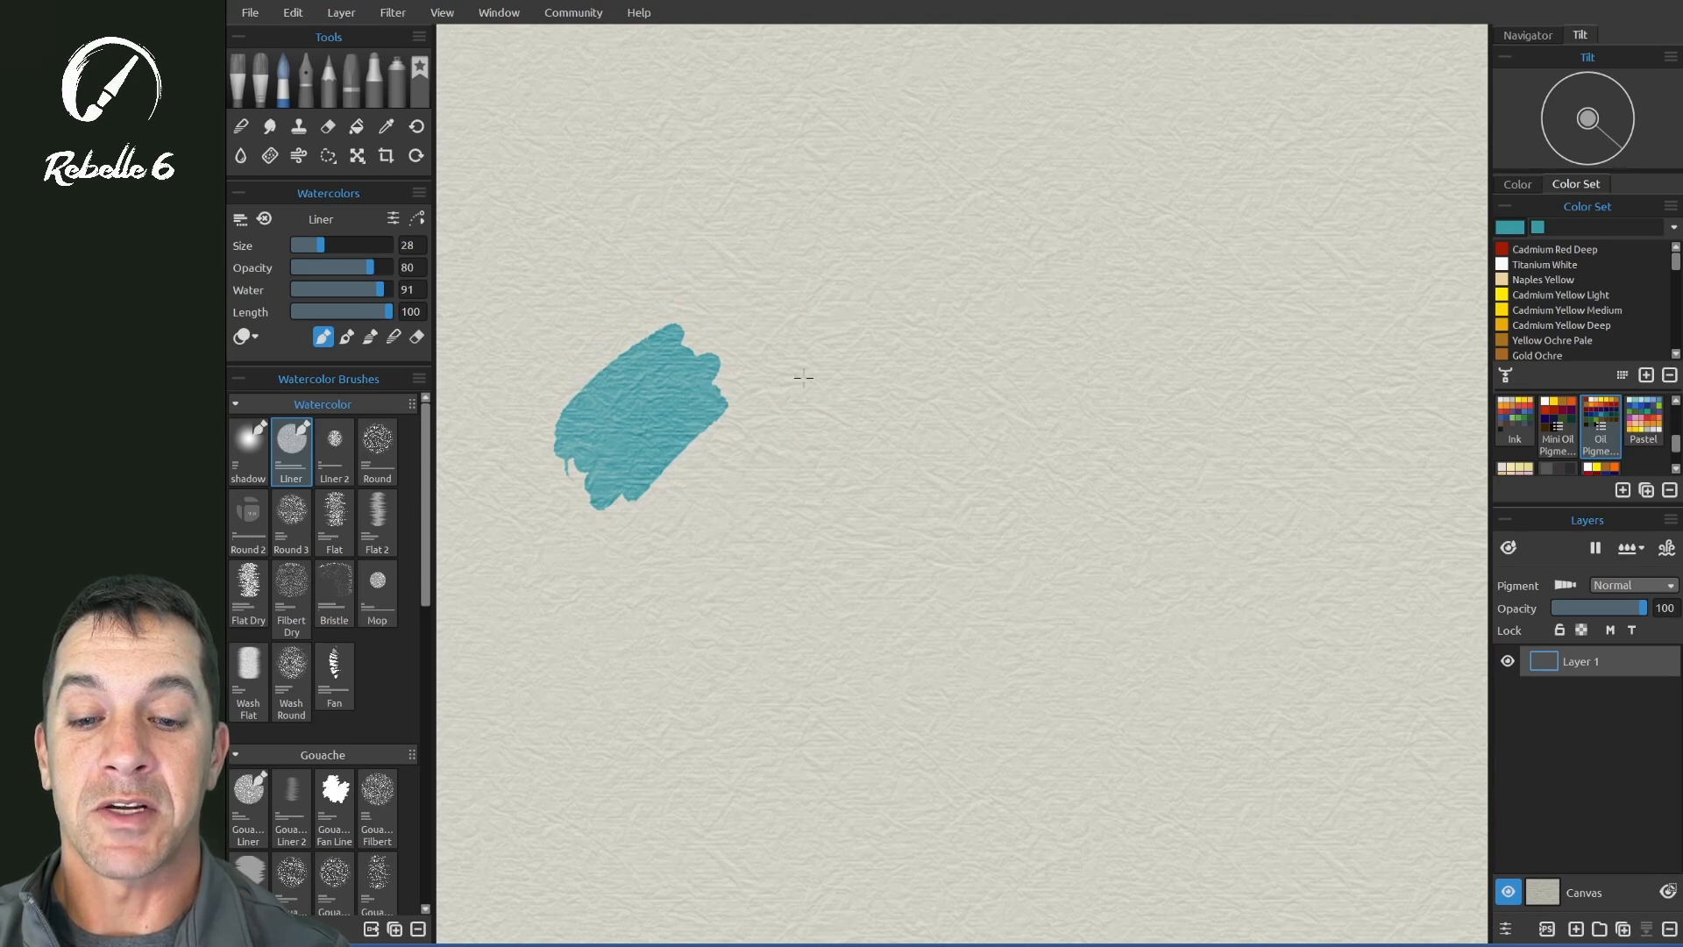
- Paint a loose zigzag watercolor test stroke beside the teal patch and undo it
mouse_move(804, 378)
left_mouse_down()
mouse_move(878, 365)
mouse_move(784, 525)
mouse_move(937, 405)
mouse_move(922, 472)
mouse_move(959, 514)
mouse_move(1001, 504)
left_mouse_up()
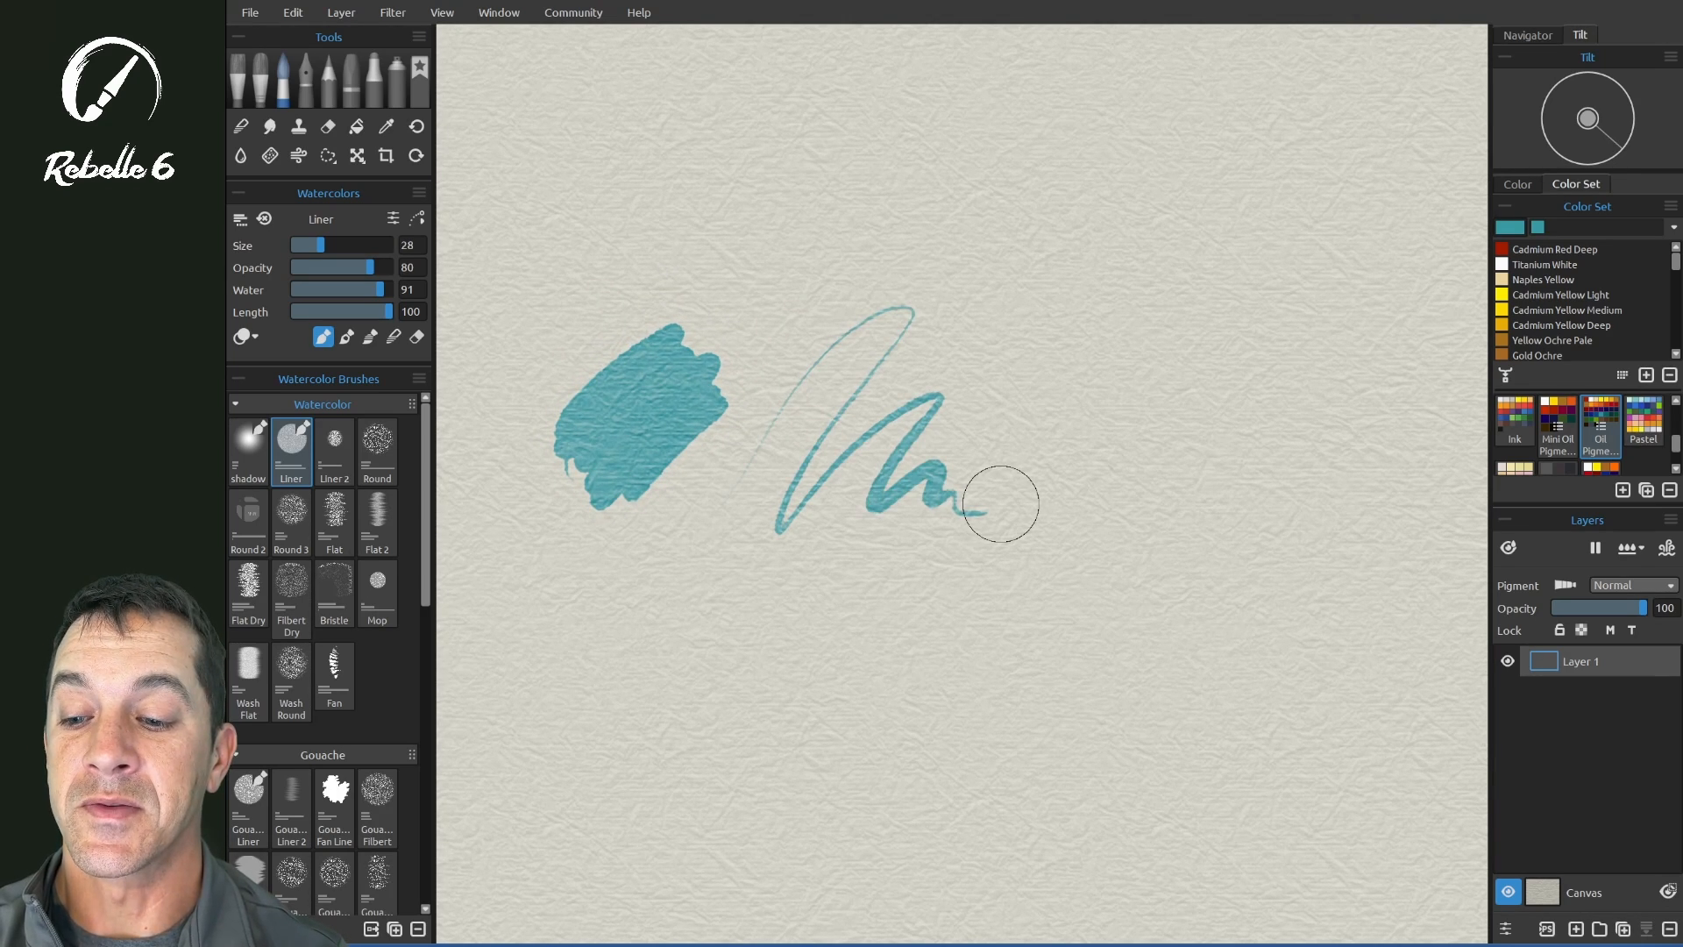
key("ctrl+z")
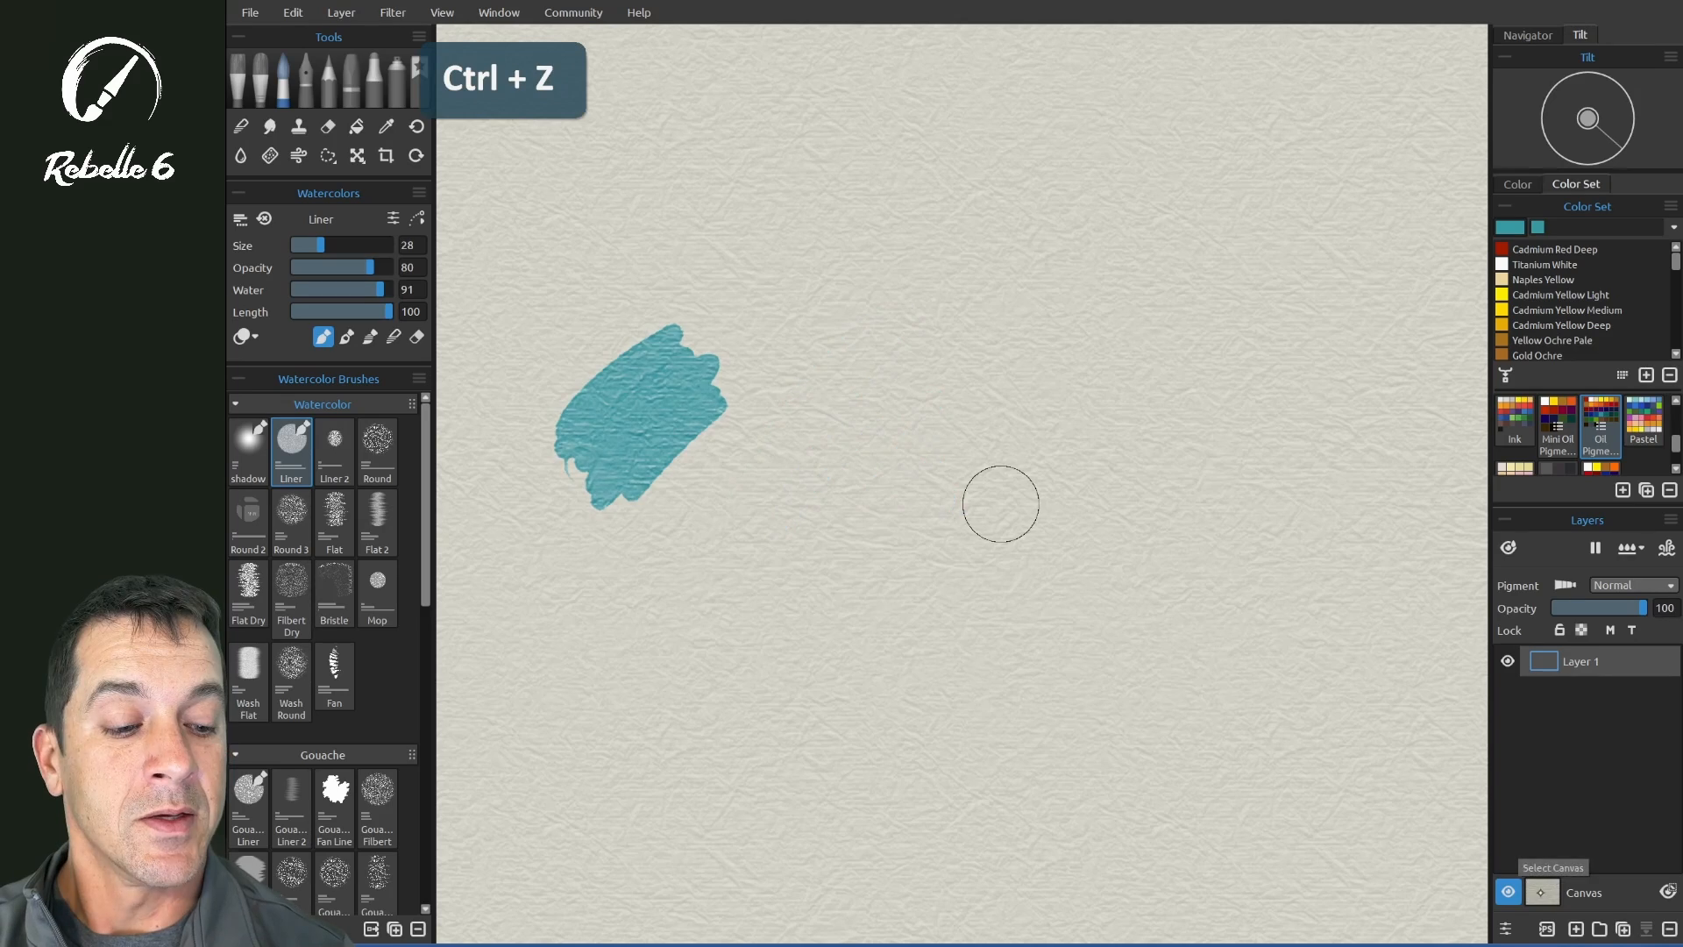
- Switch the canvas texture to the EX29 Yucca Rough paper
left_click(1542, 892)
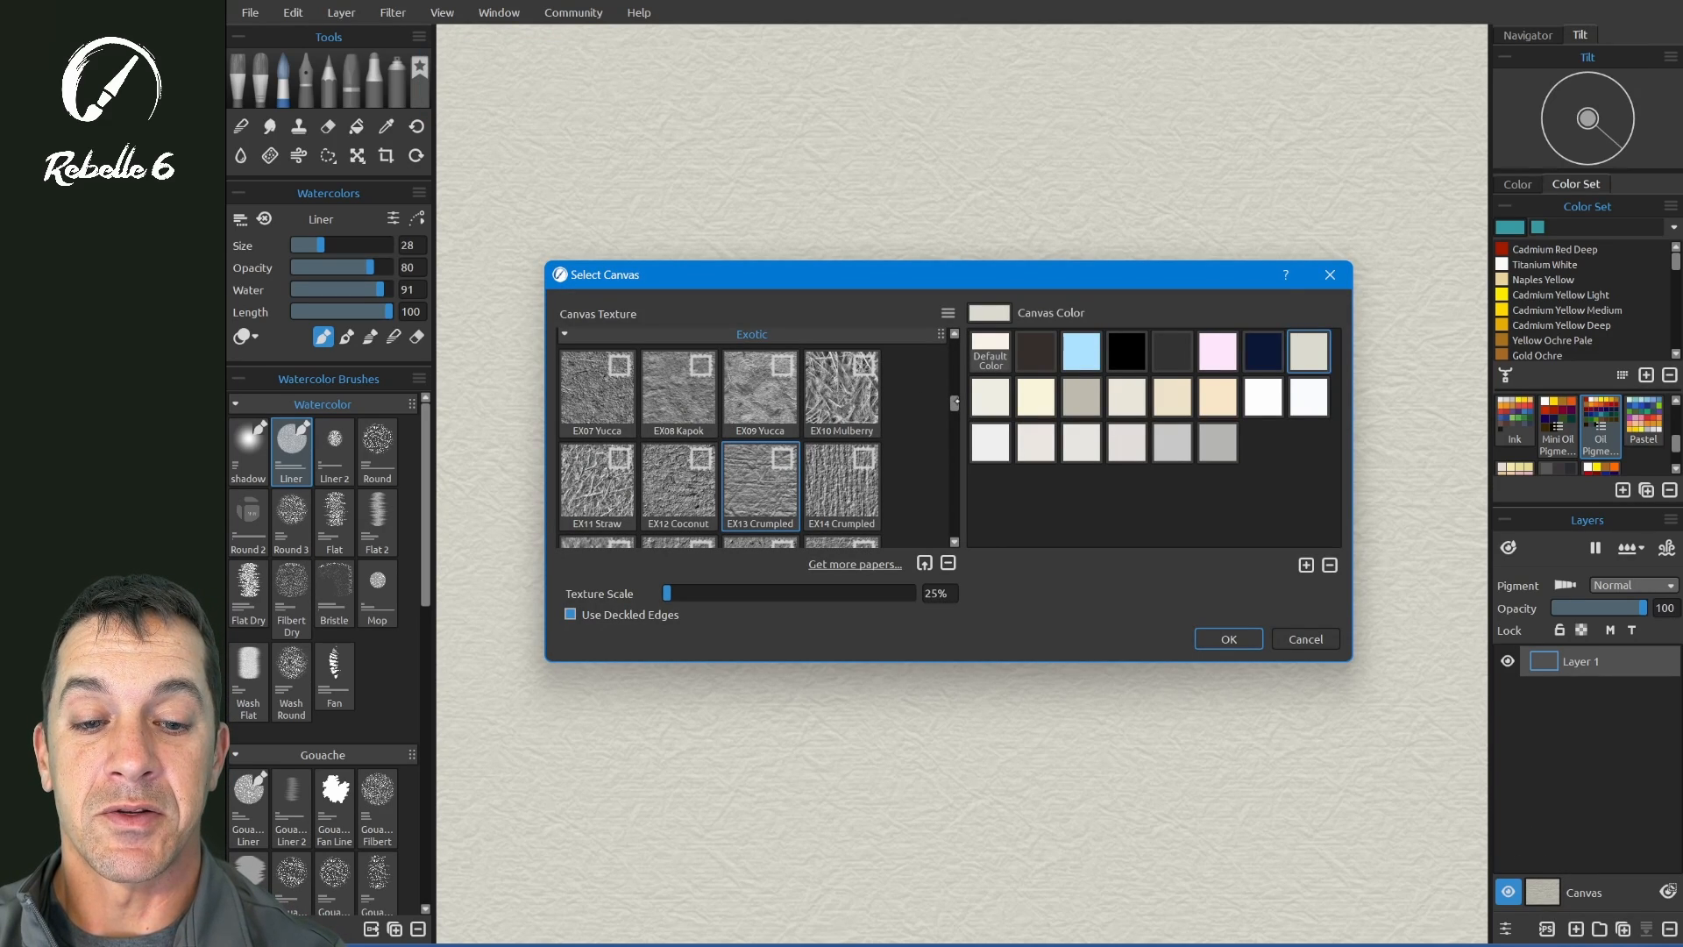
scroll(842, 373, "down", 5)
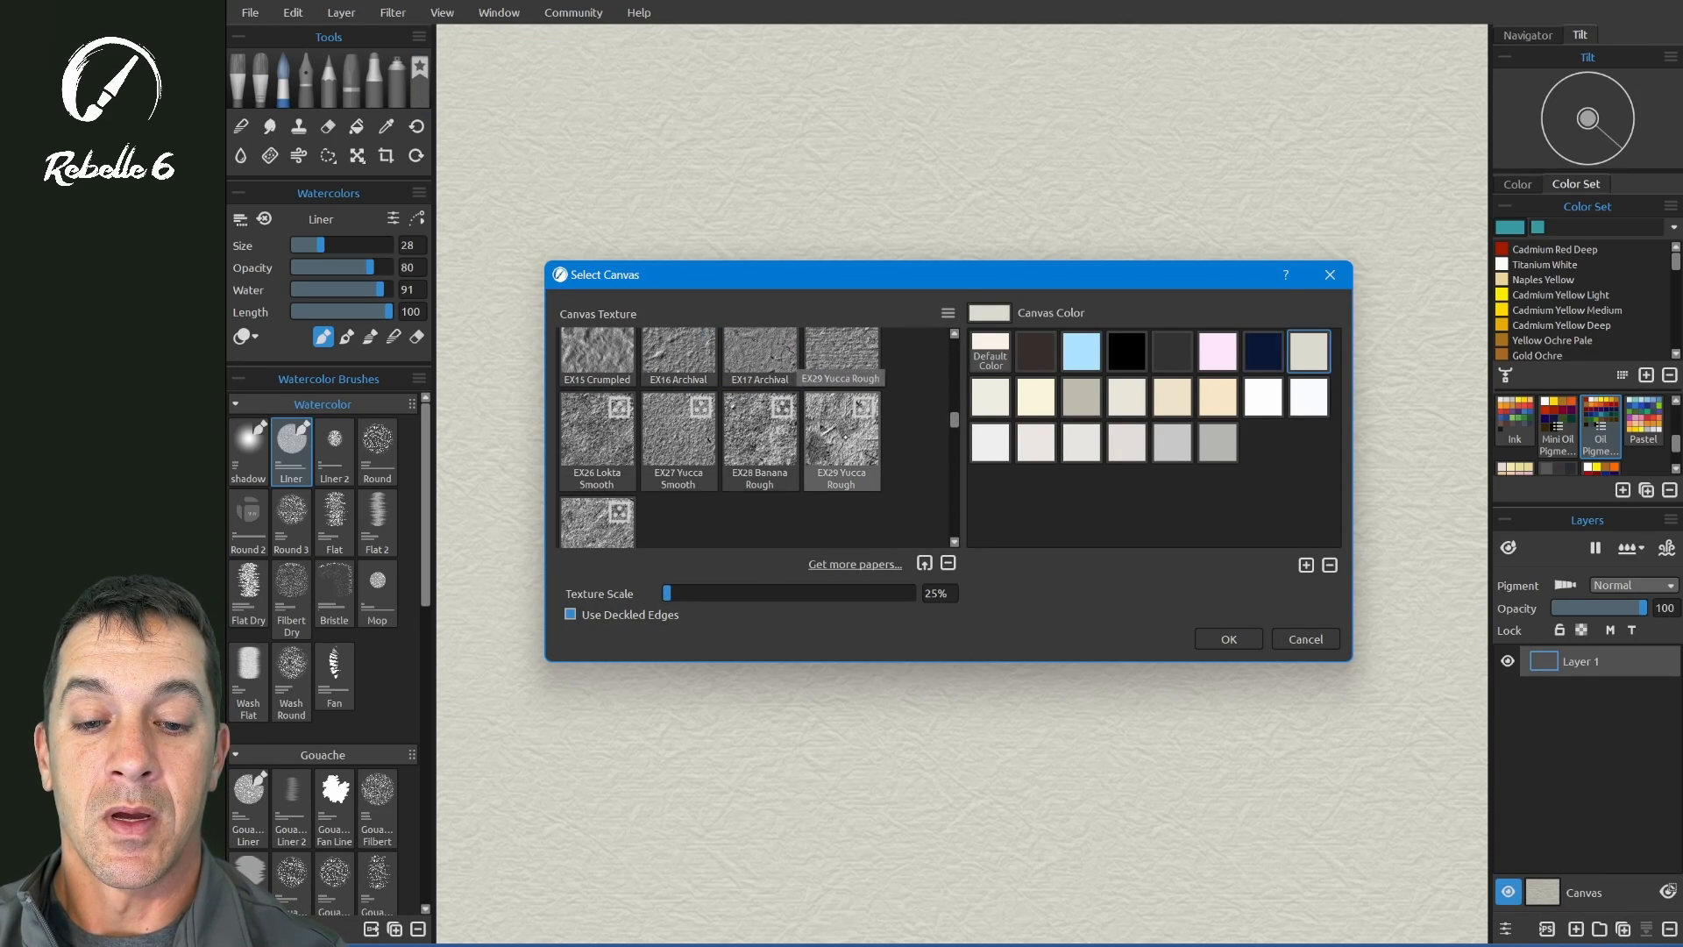
left_click(842, 439)
left_click(1229, 639)
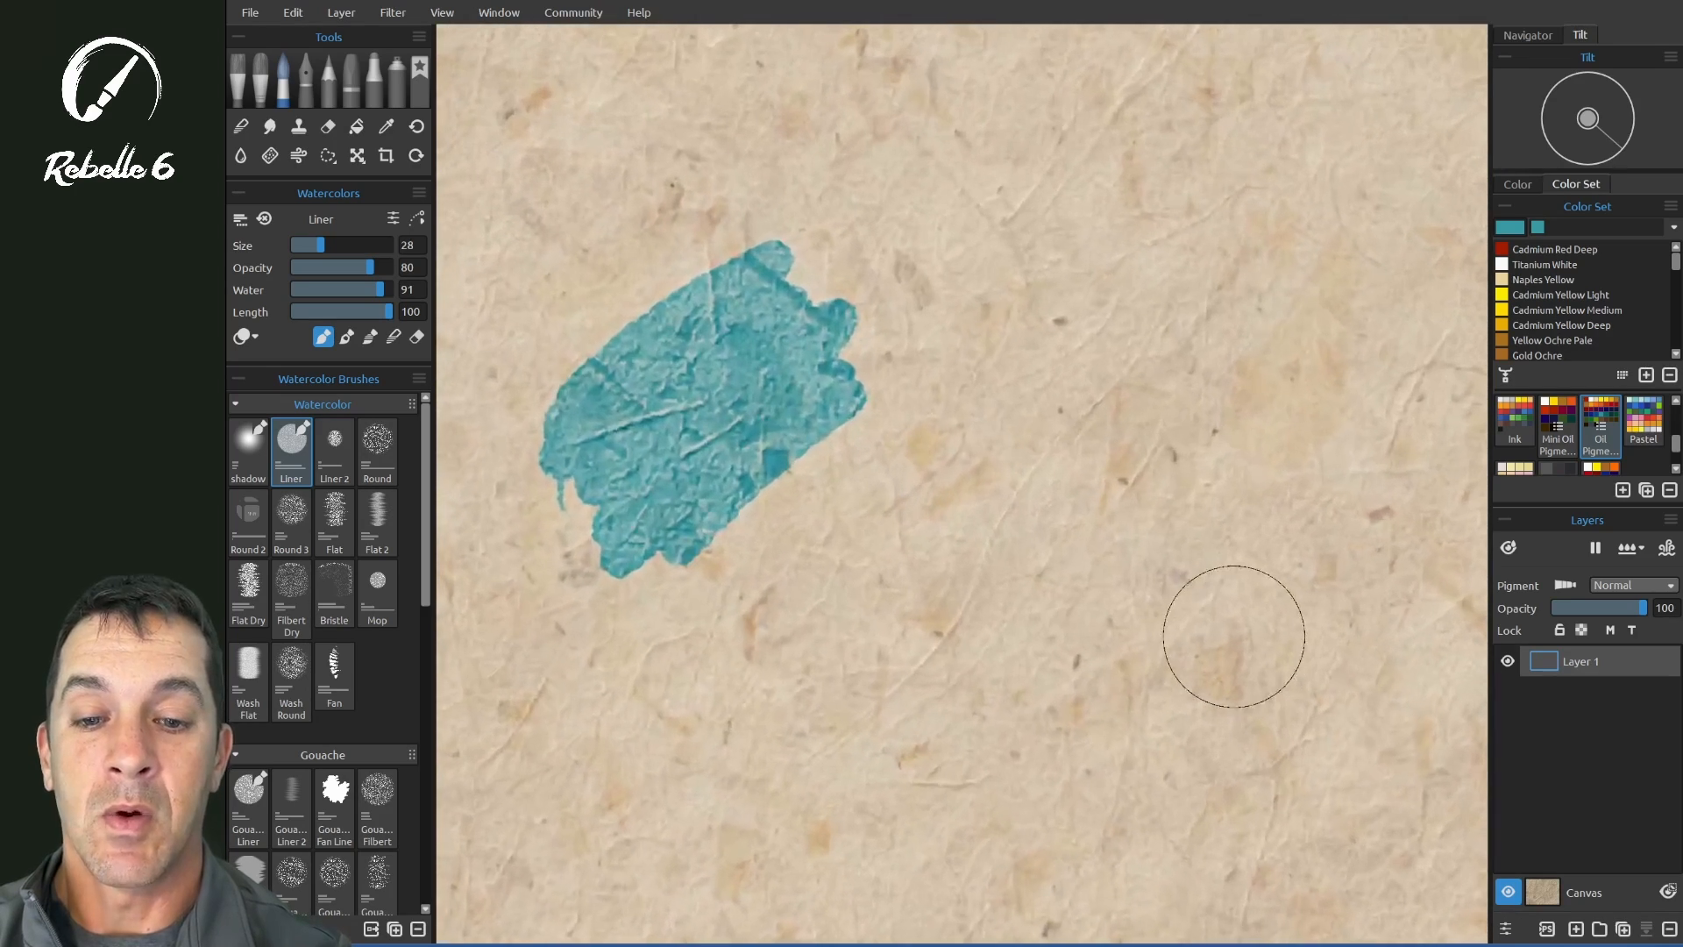
scroll(1233, 636, "down", 1)
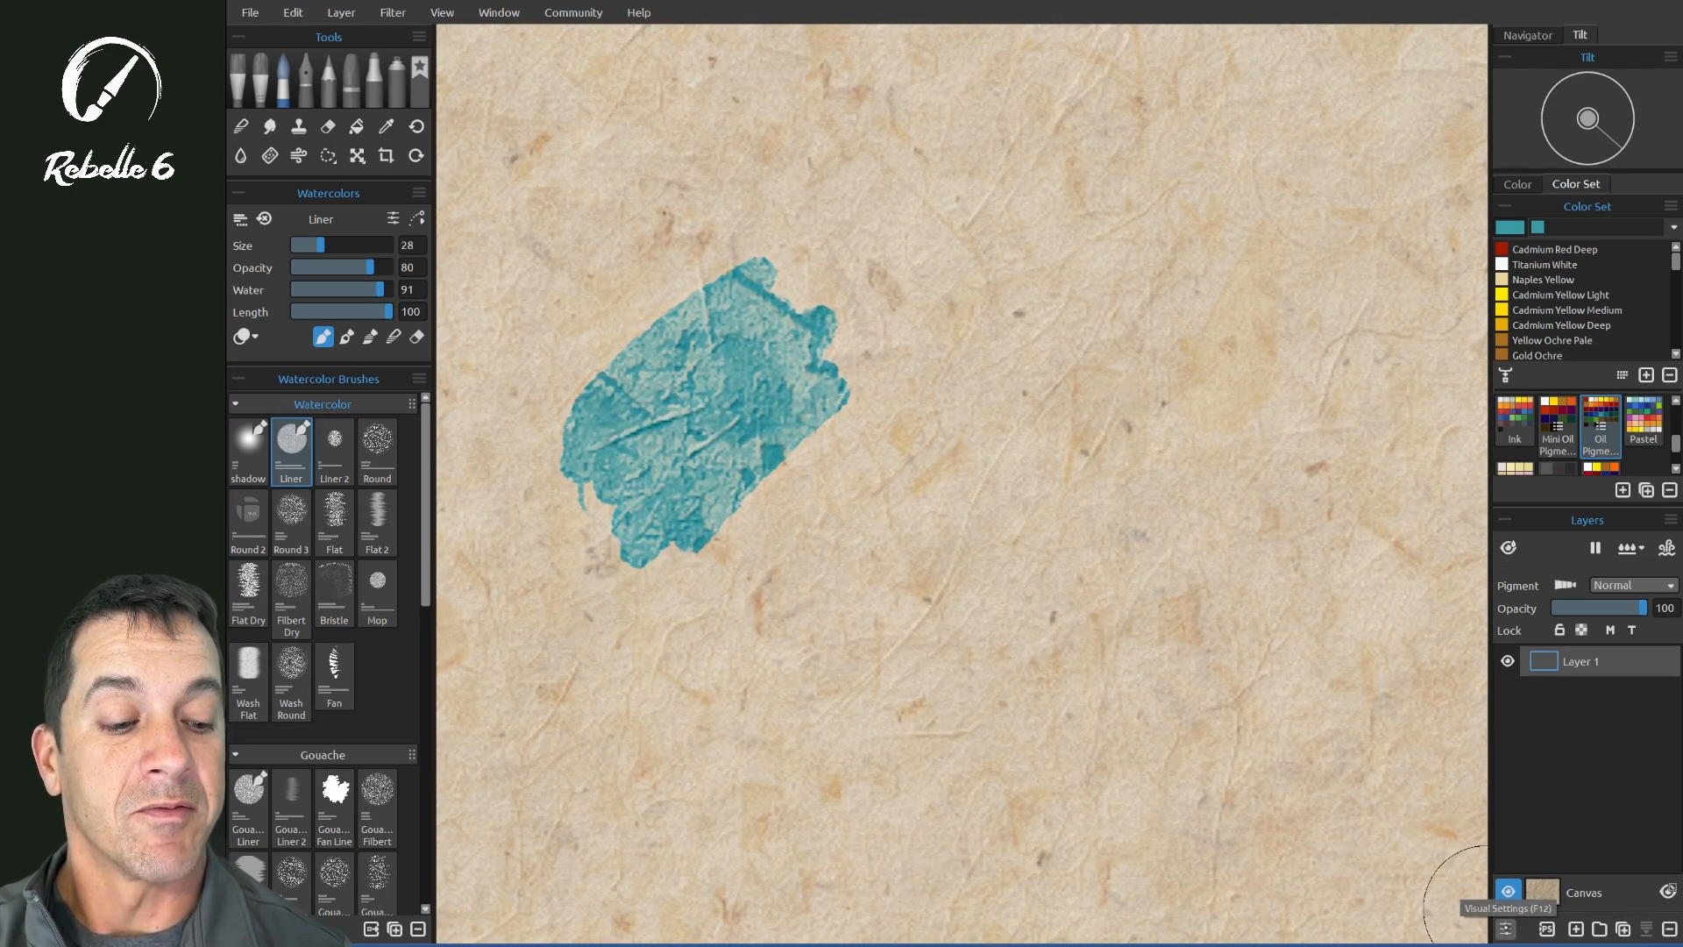
- Open the visual settings and switch NanoPixel off and back on to compare the paper and paint rendering
left_click(1506, 929)
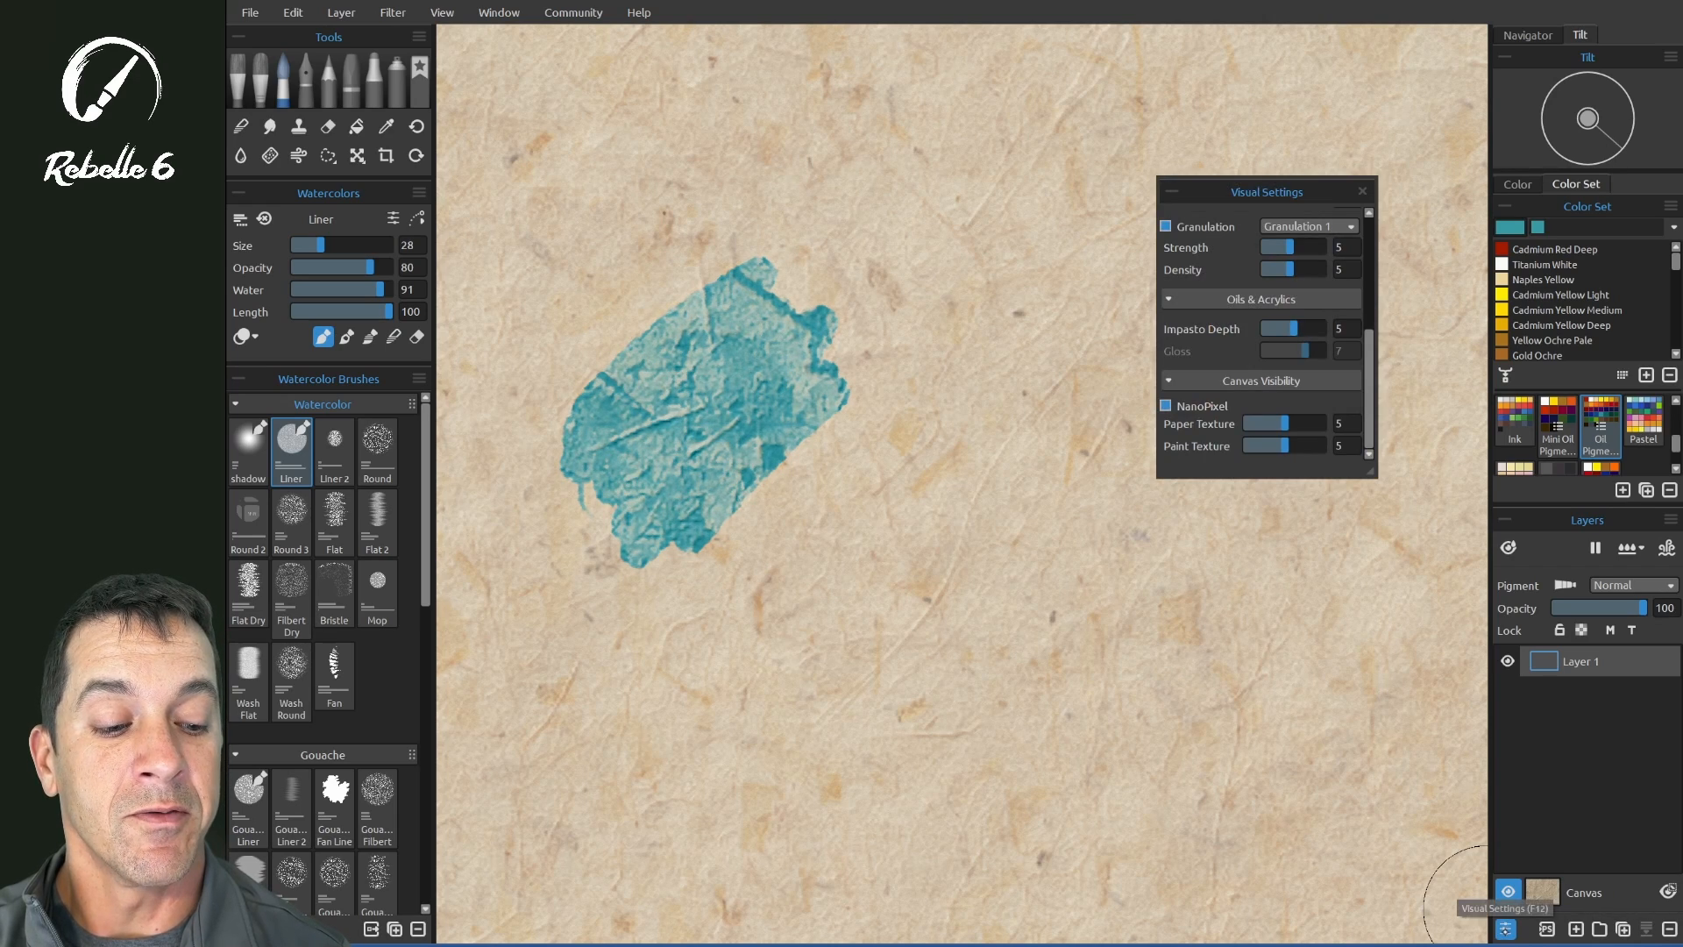
scroll(1228, 368, "up", 5)
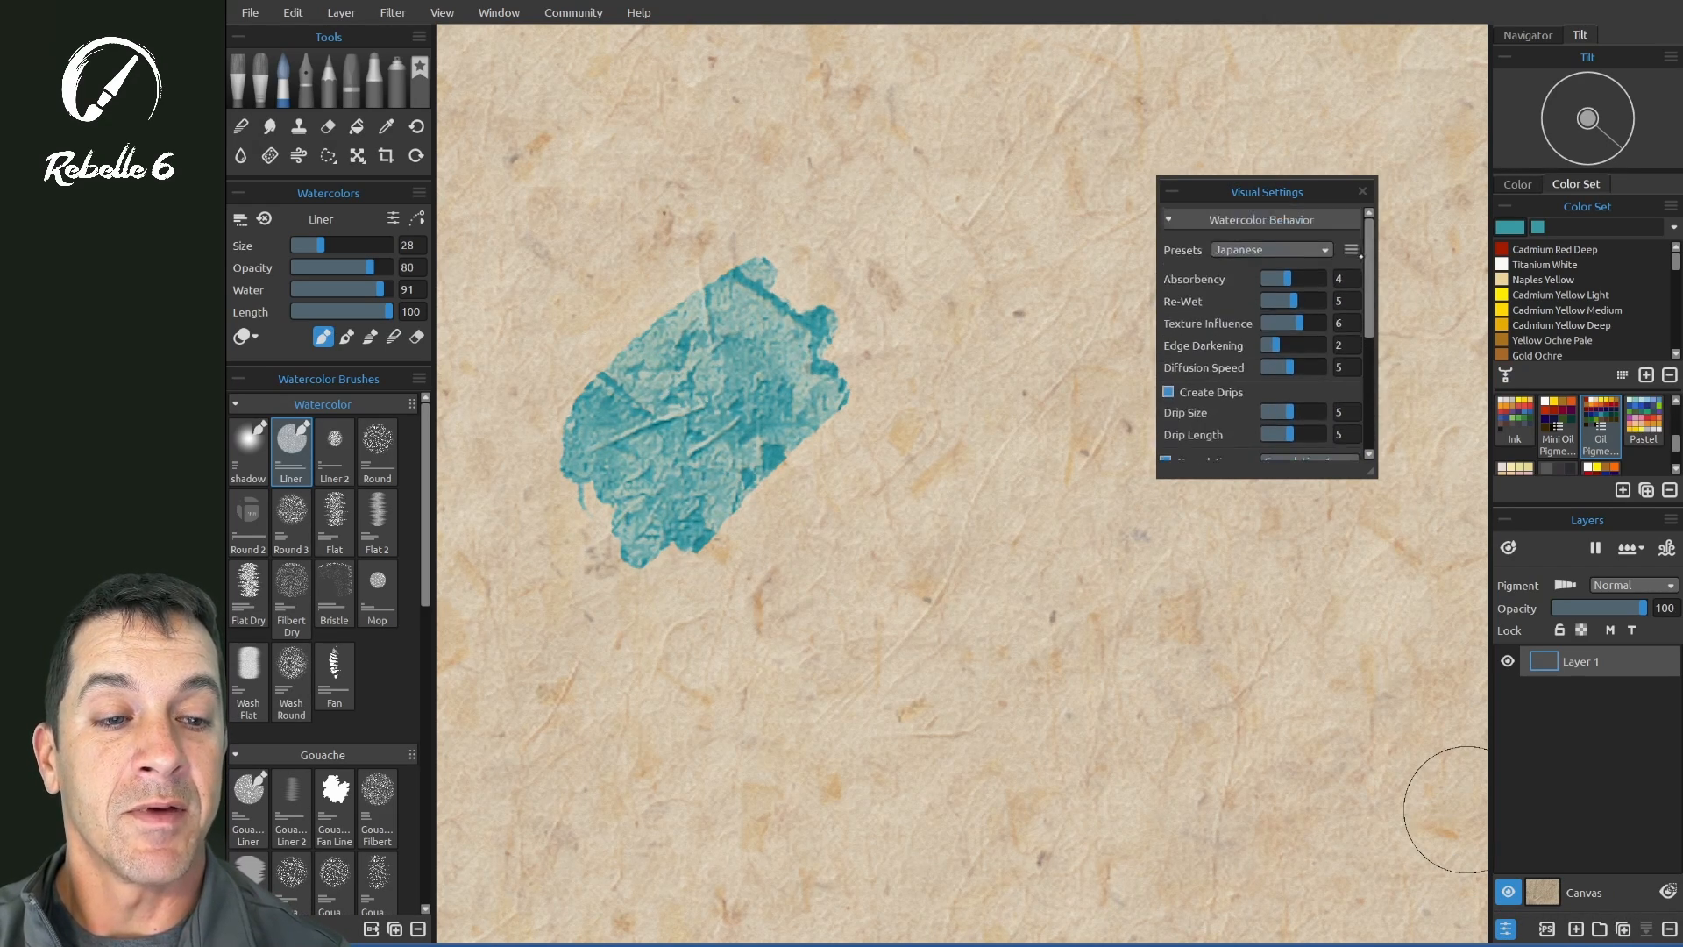
scroll(1219, 377, "down", 5)
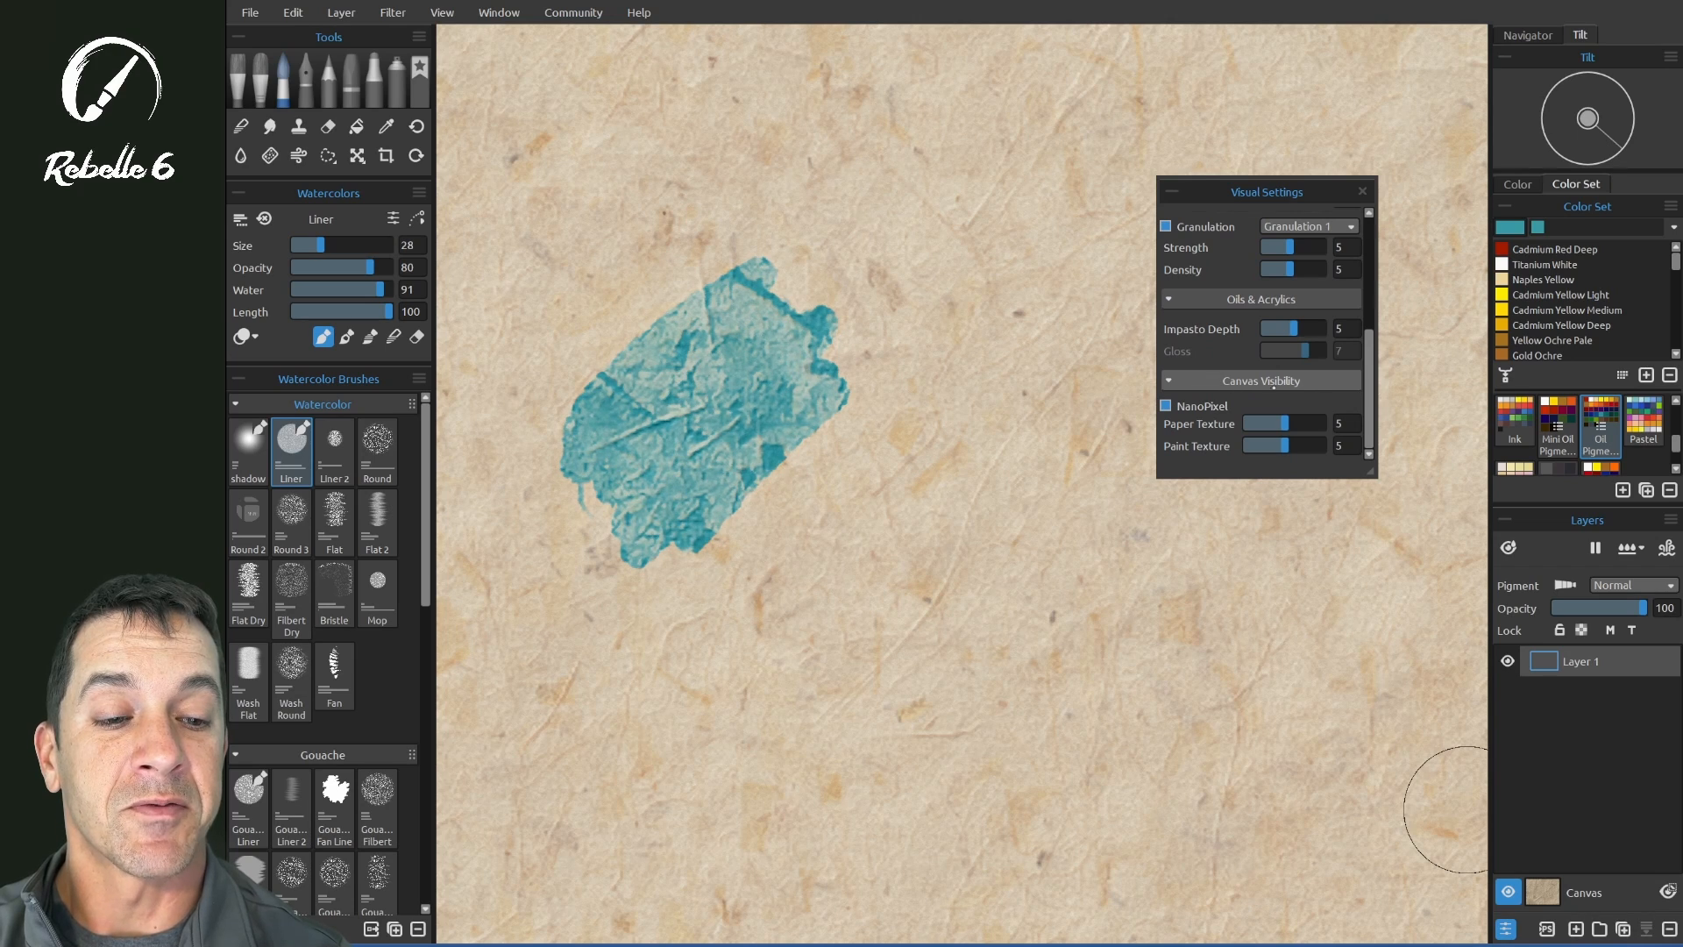
left_click(1166, 405)
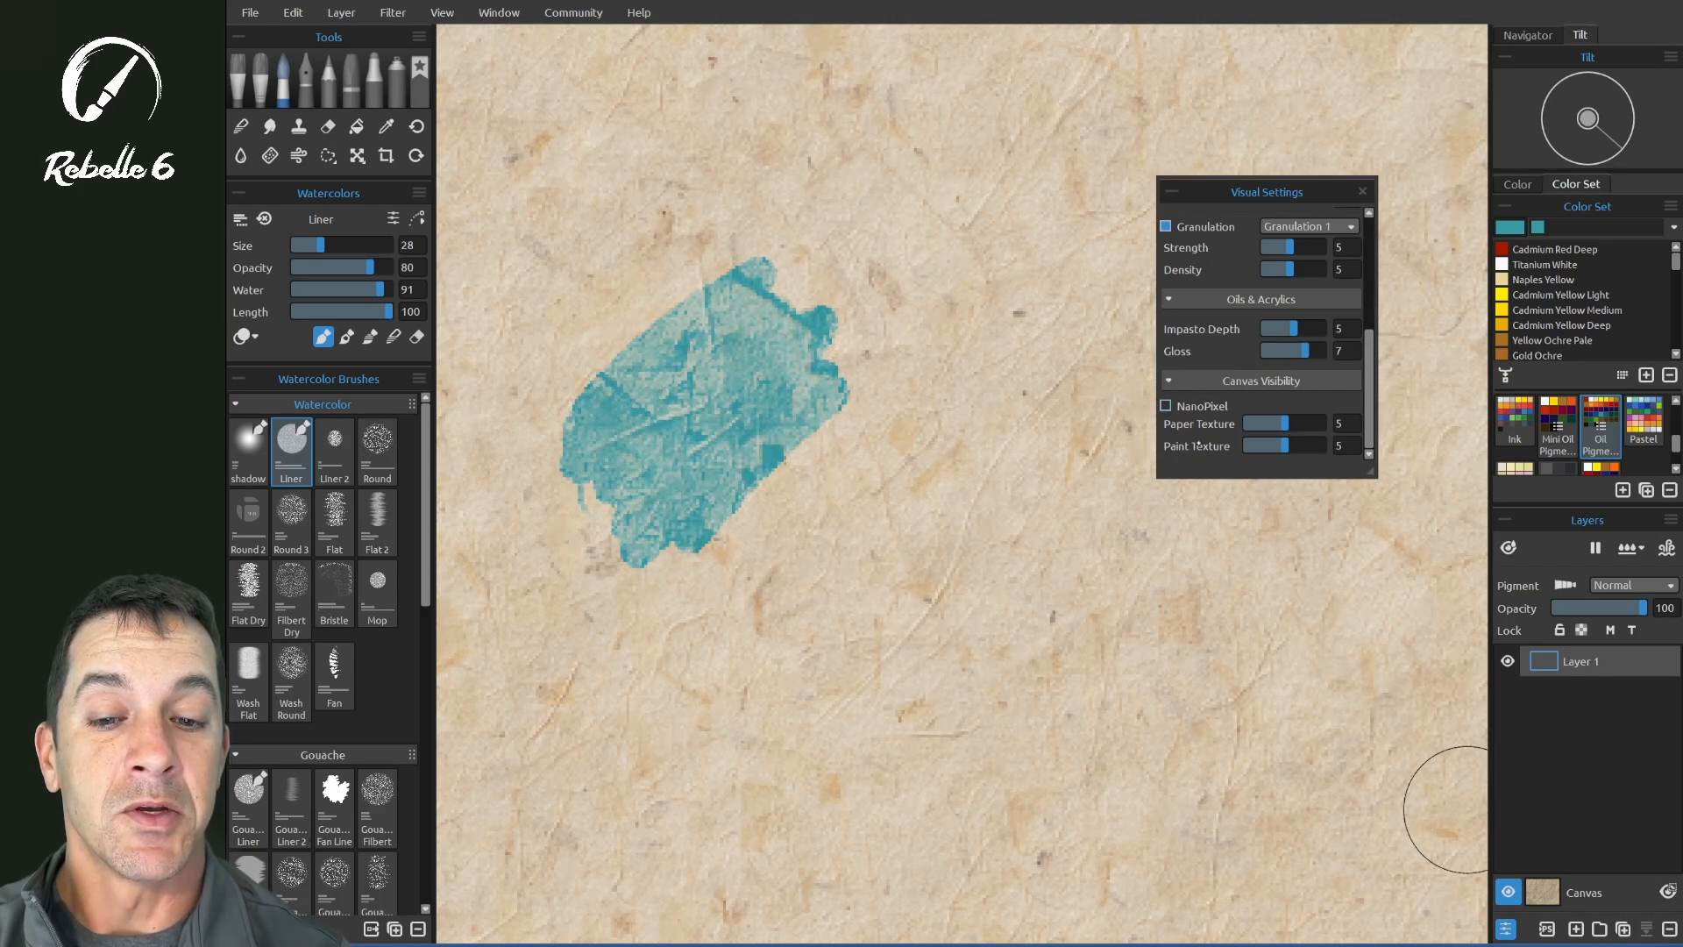
left_click(1166, 405)
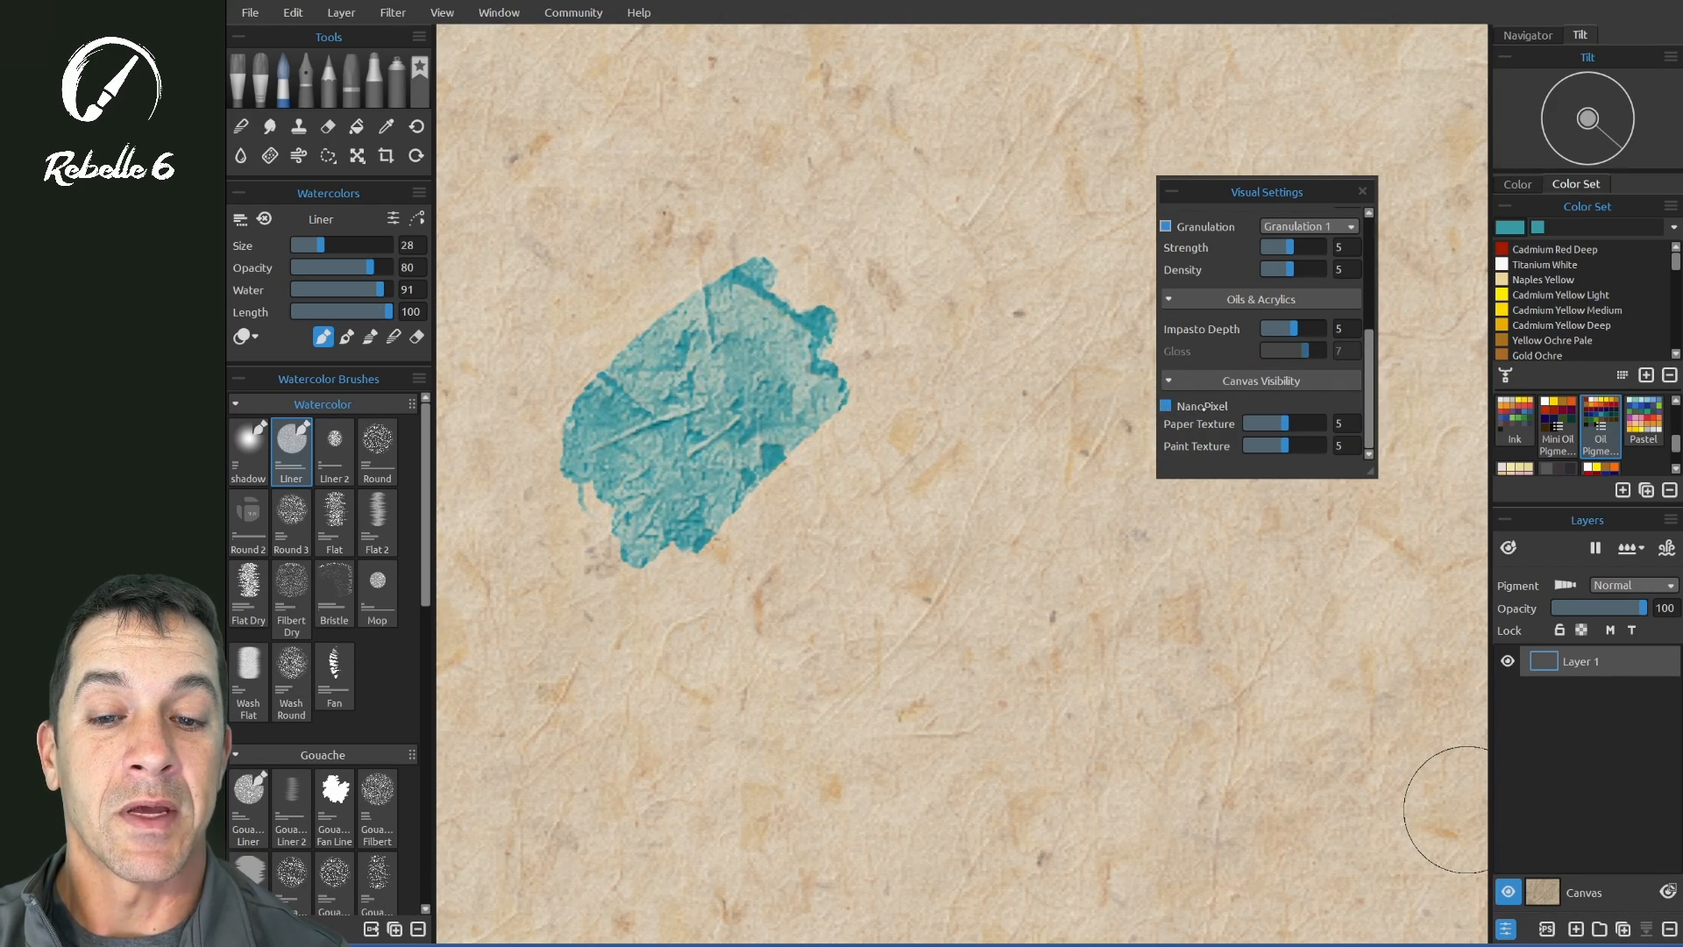
- Compare the canvas's Paint Texture visibility at 0 and 10, and restore it to 5
mouse_move(1286, 423)
left_mouse_down()
mouse_move(1323, 423)
mouse_move(1232, 424)
mouse_move(1280, 423)
left_mouse_up()
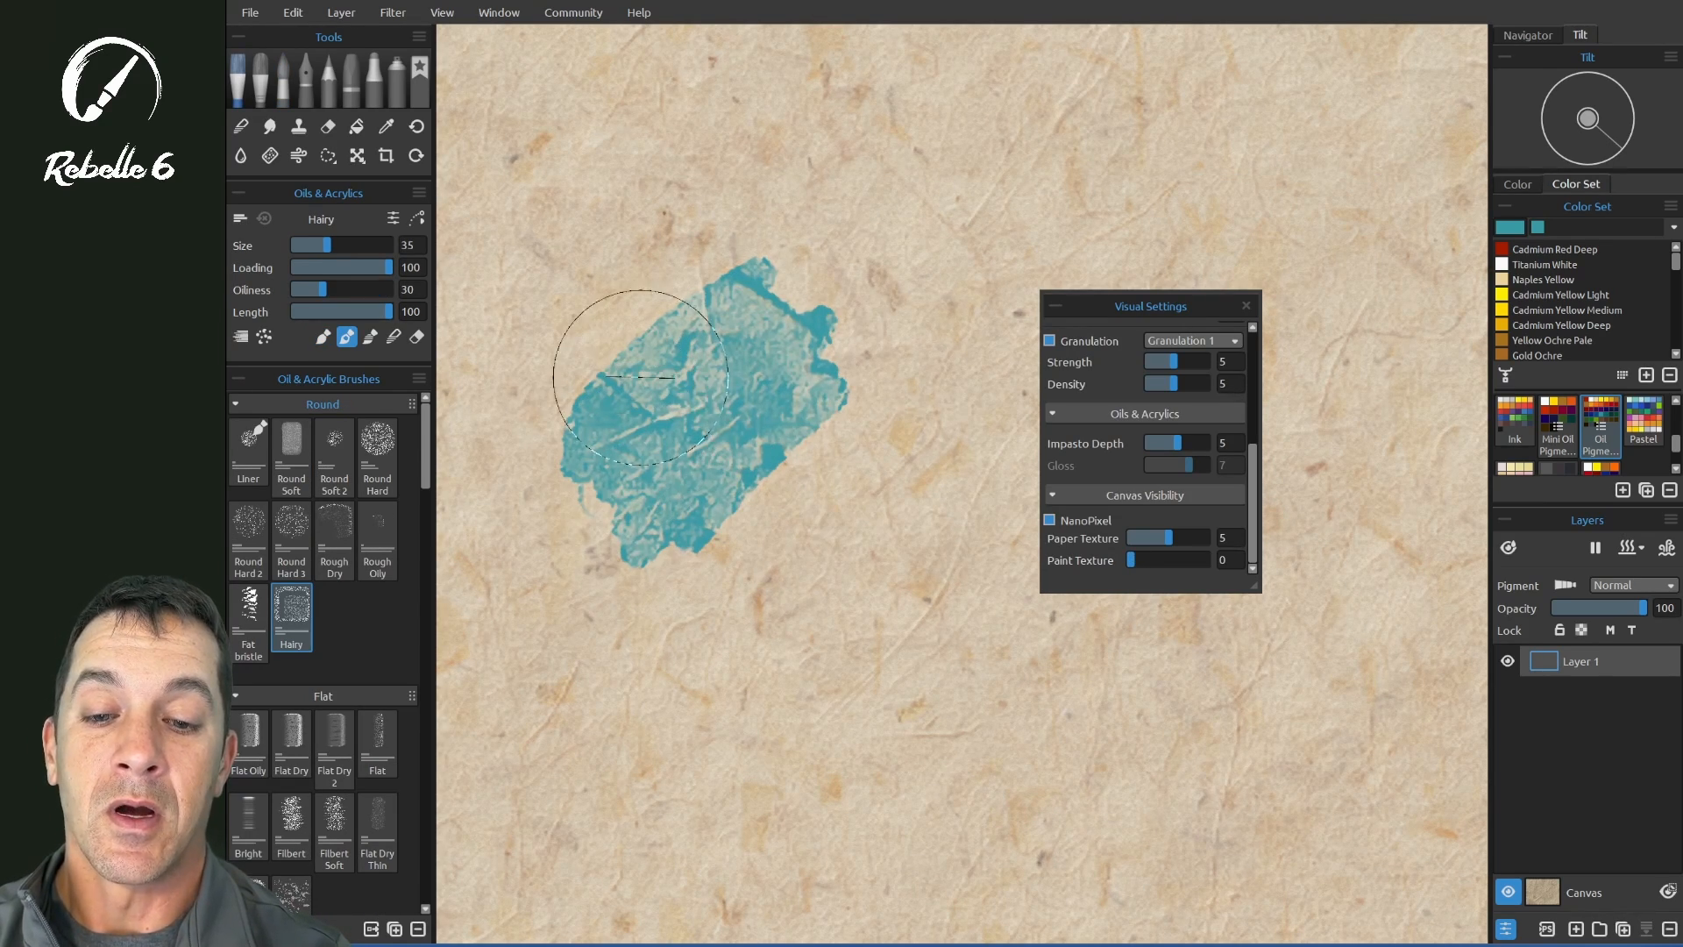
left_click_drag(1139, 559, 1198, 557)
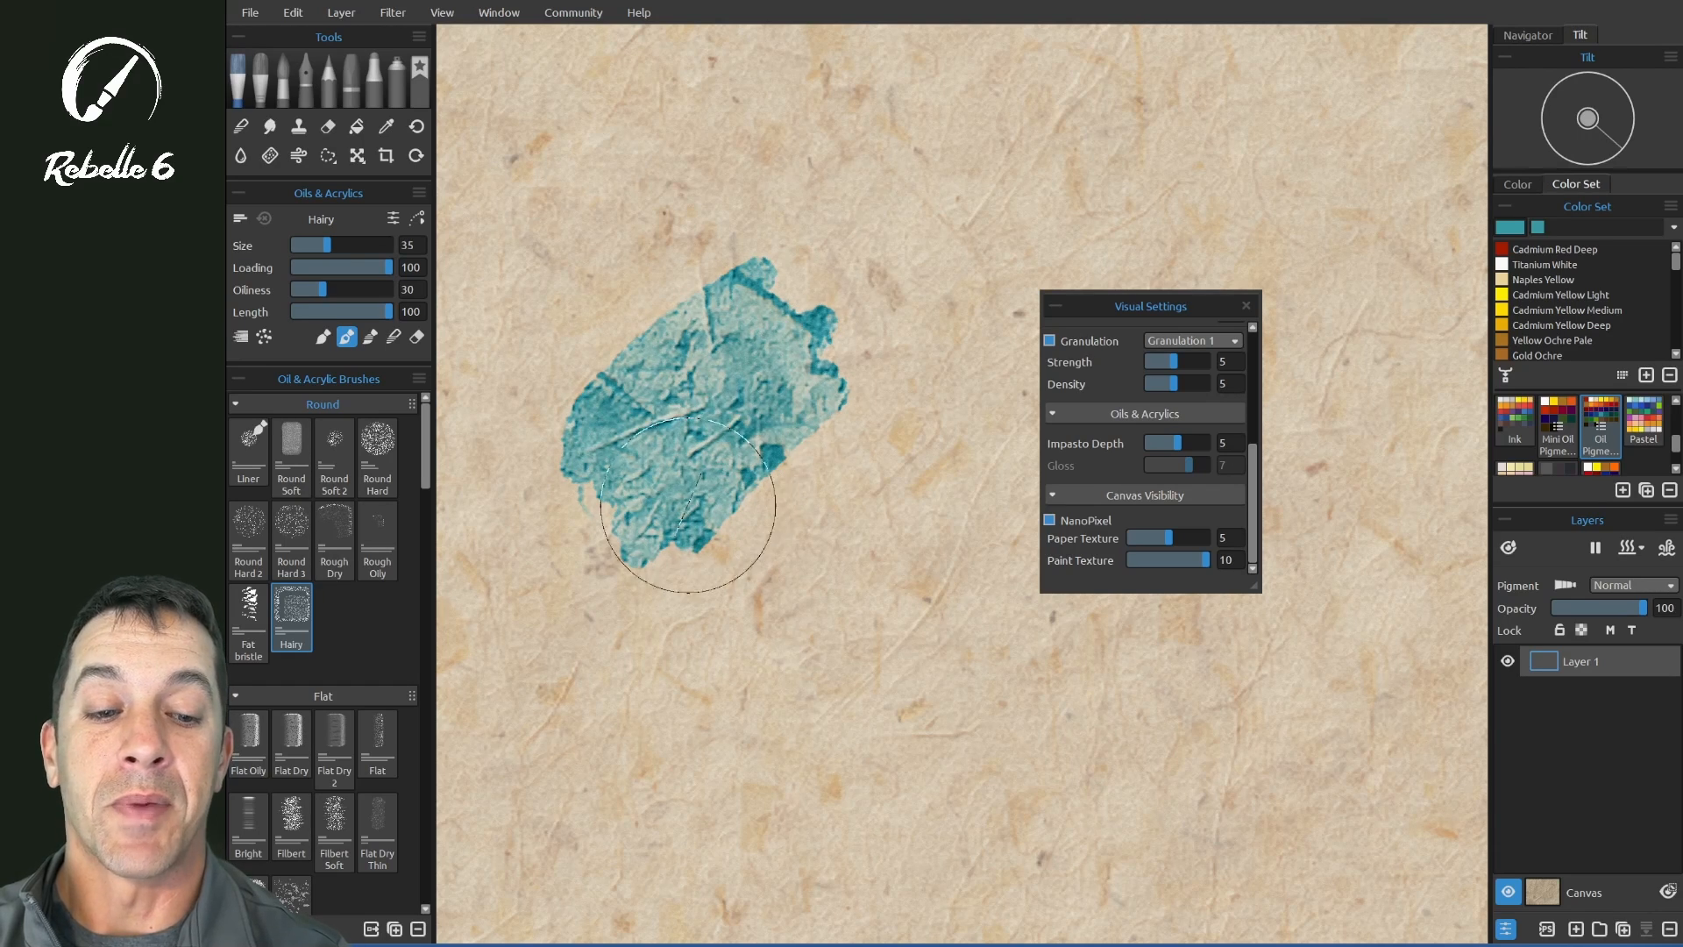
mouse_move(1179, 534)
left_mouse_down()
mouse_move(1213, 535)
mouse_move(1168, 536)
mouse_move(1174, 559)
left_mouse_up()
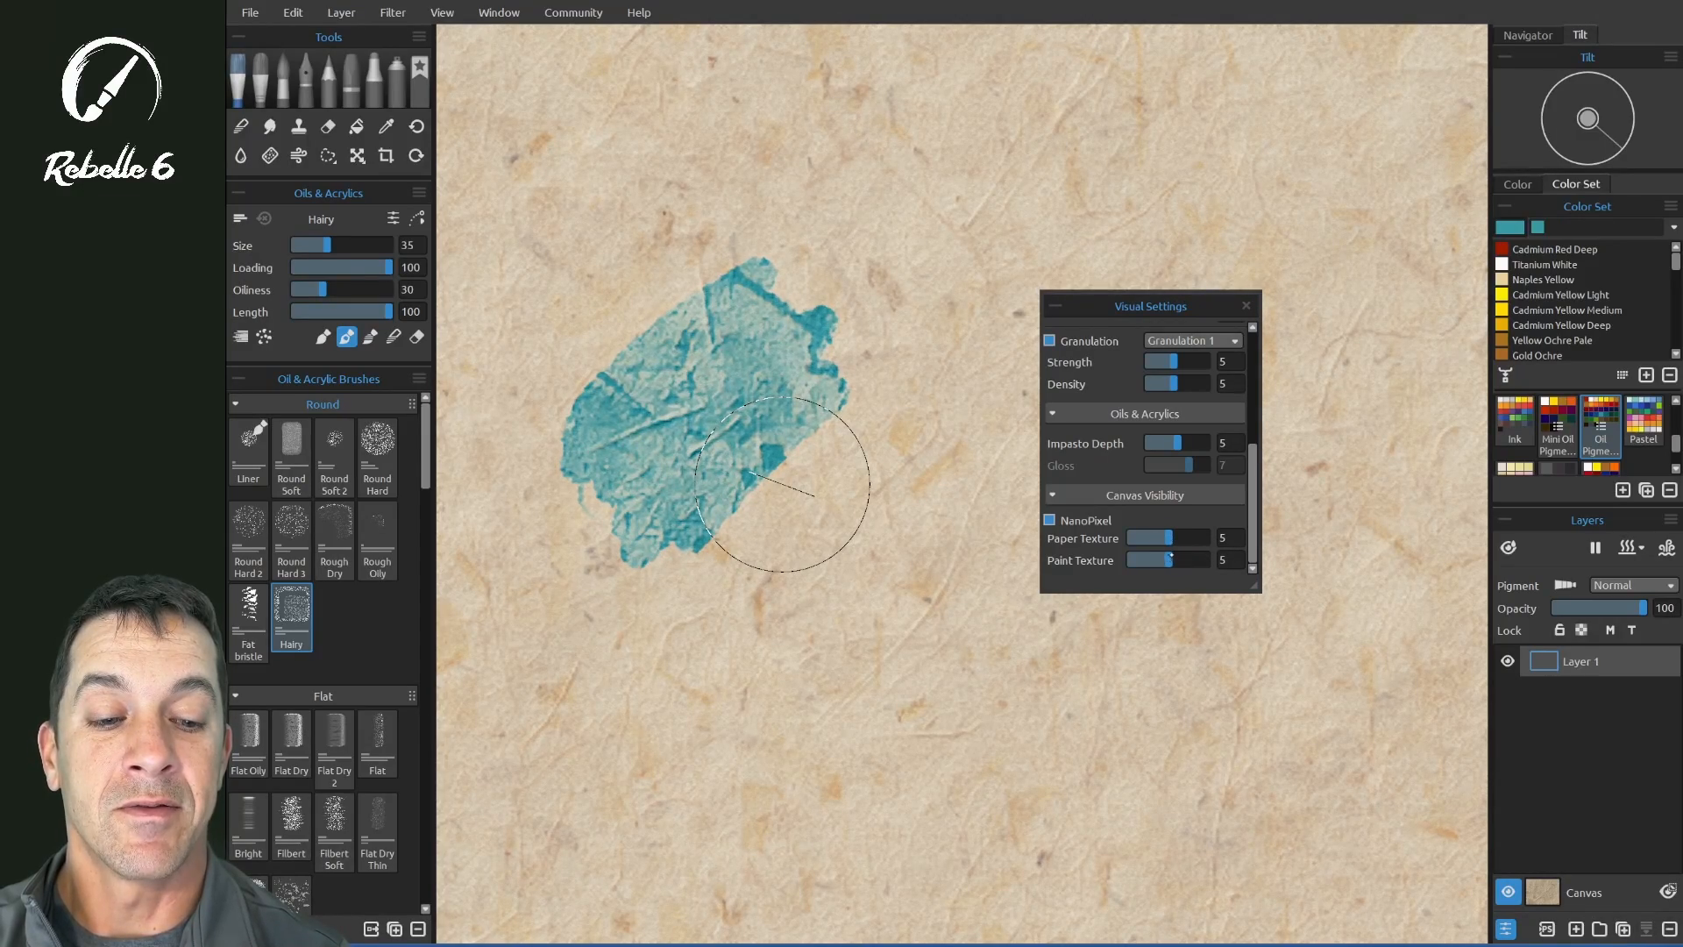
- Compare the paper fibers near the patch's edge at high magnification with NanoPixel off and on
scroll(782, 484, "up", 5)
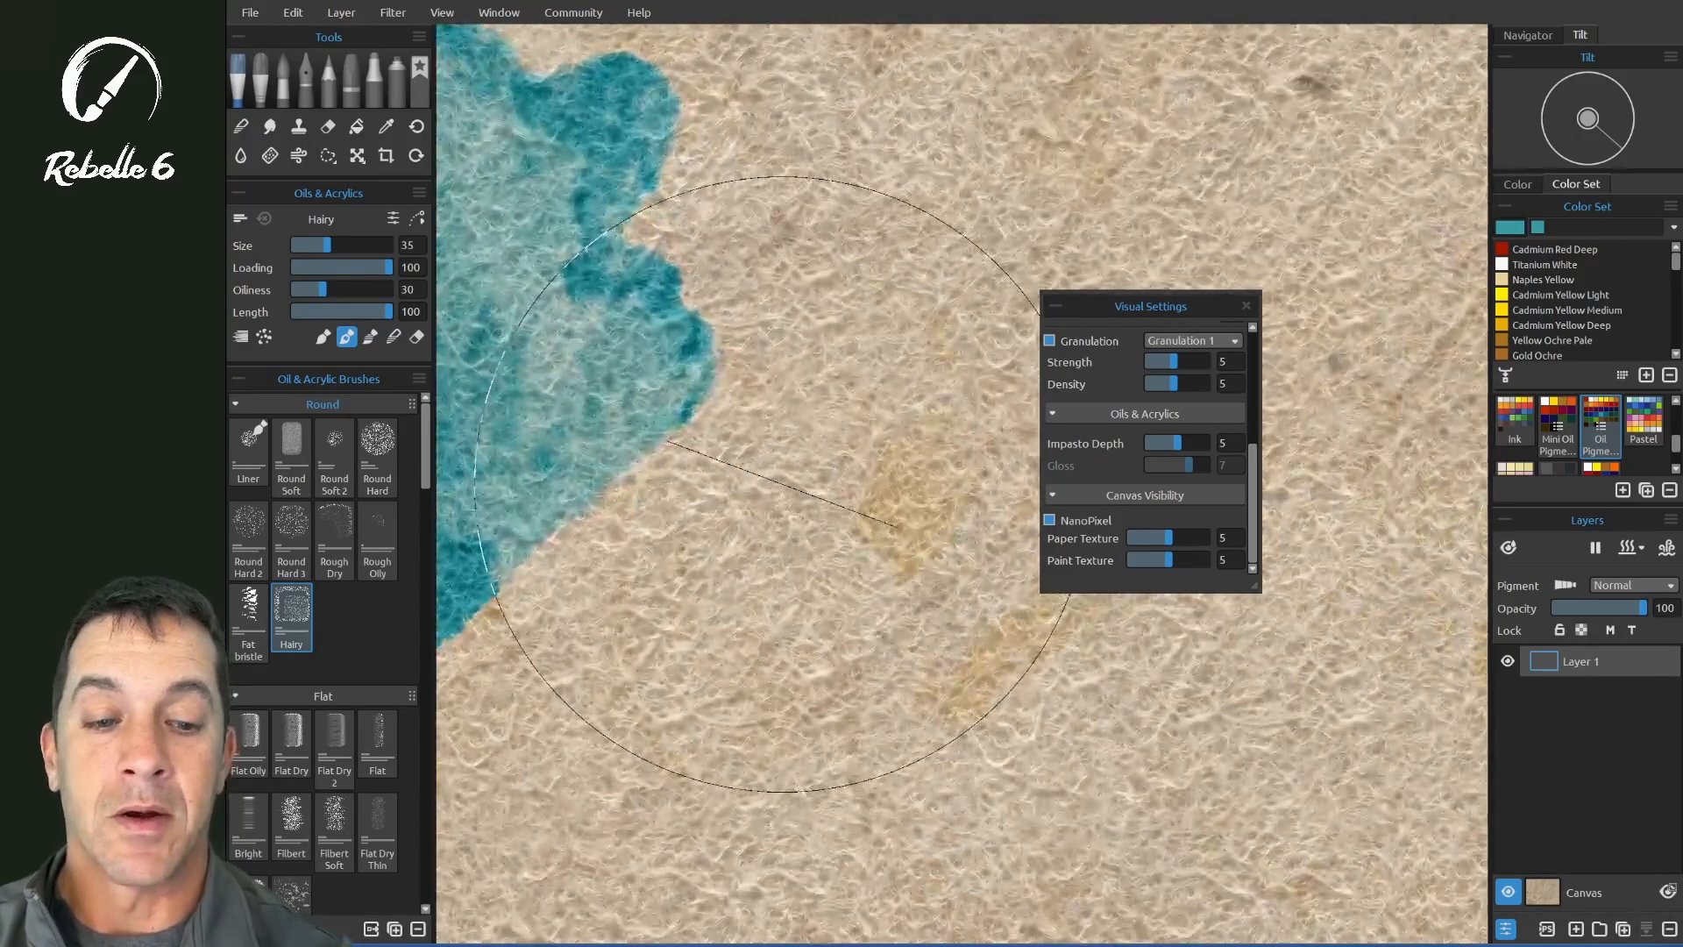
left_click(1050, 520)
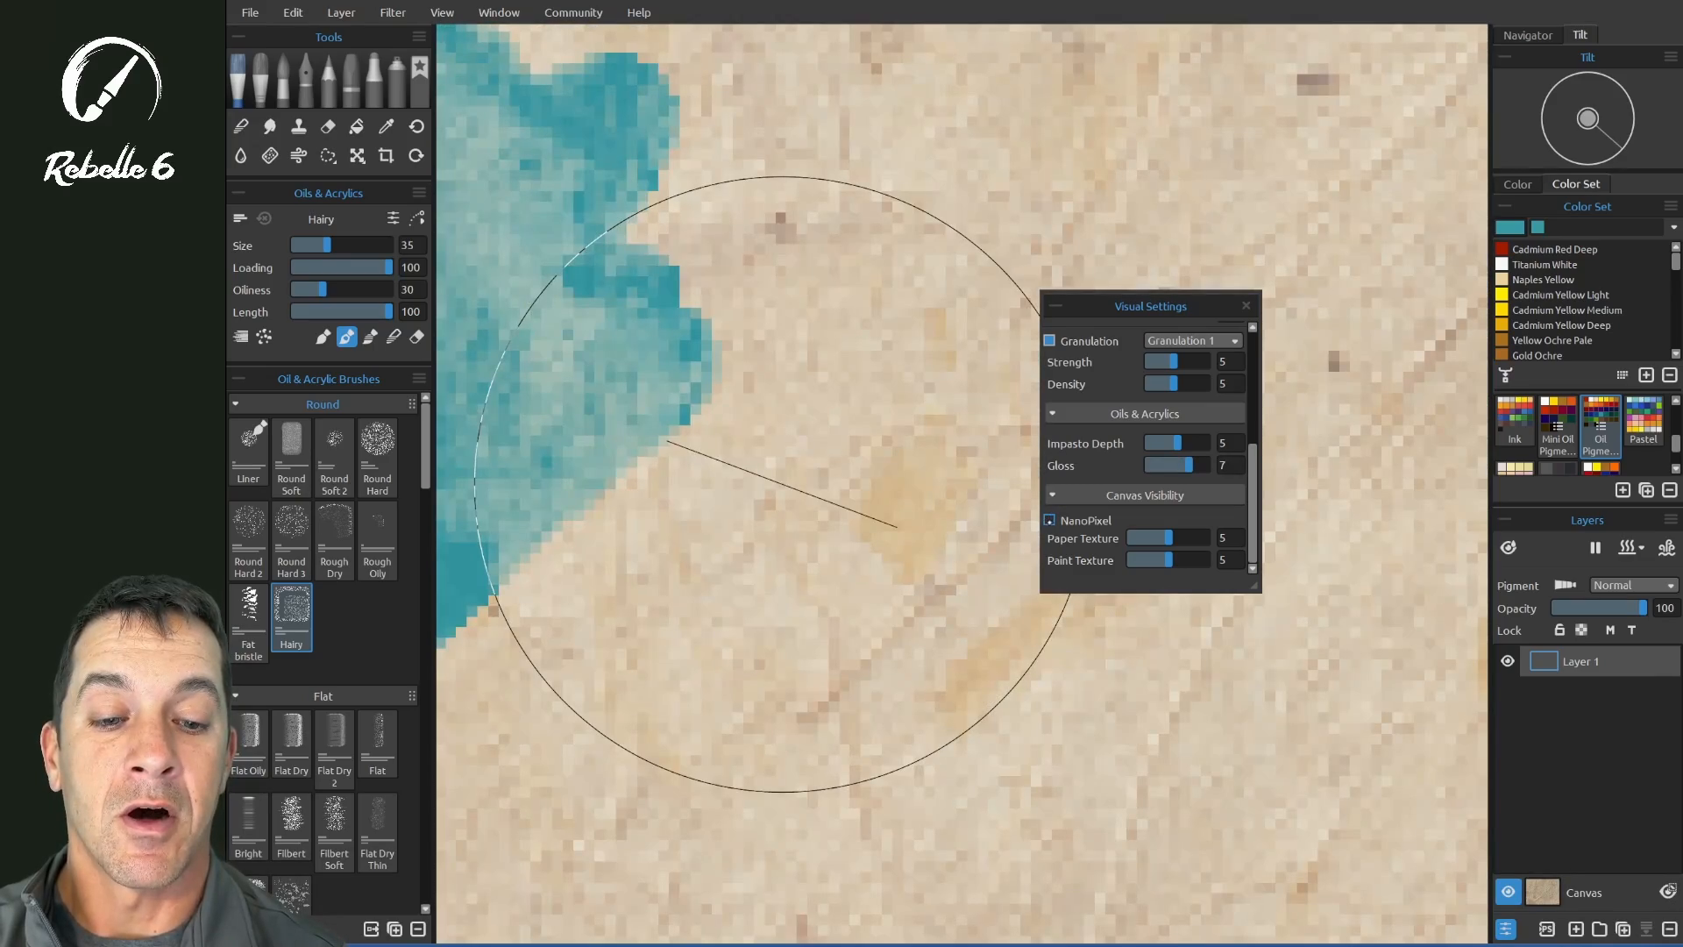
left_click(1050, 520)
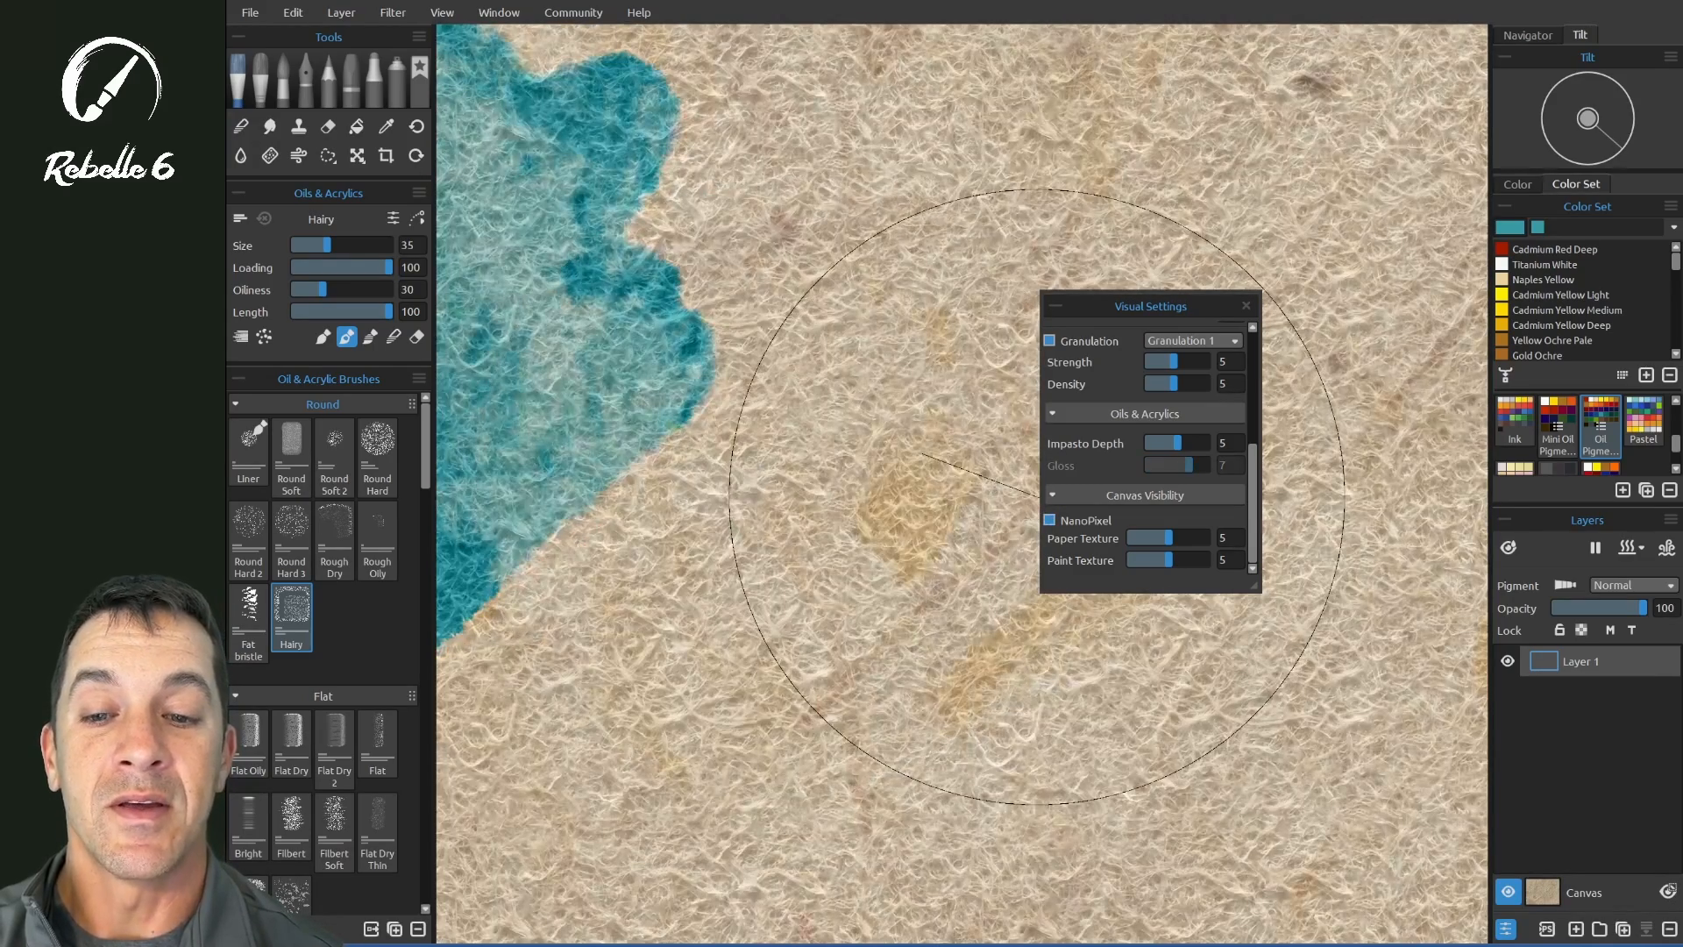
scroll(1038, 495, "down", 5)
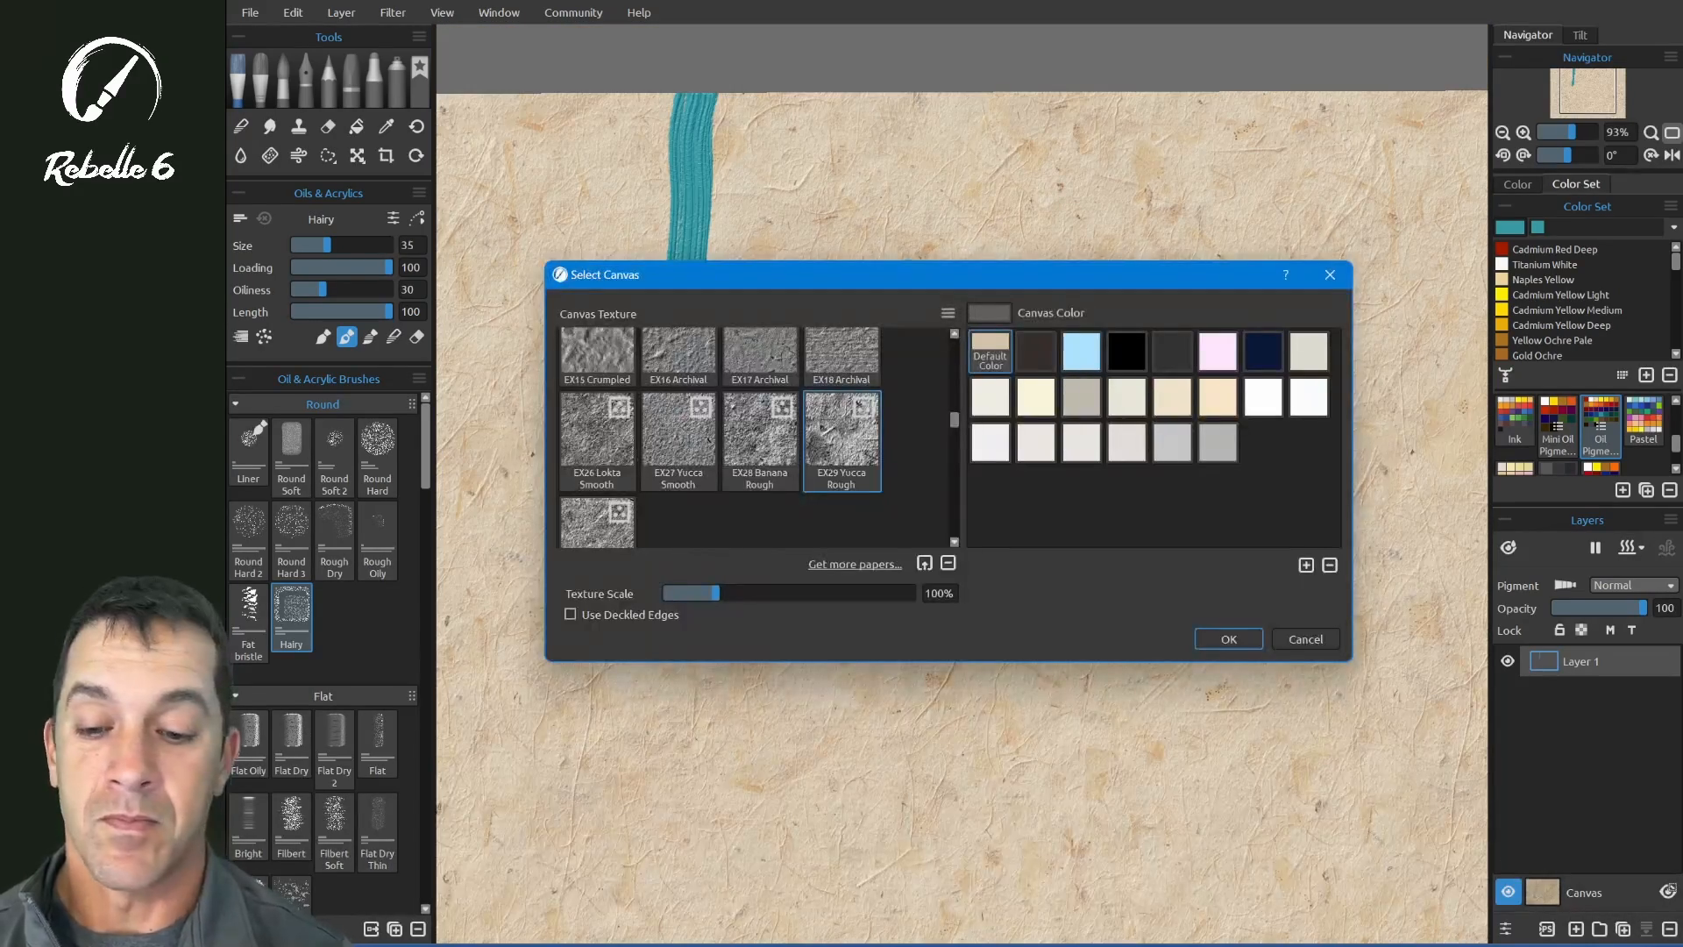
- Enable deckled edges on the Yucca paper and paint a teal Hairy oil stroke past the sheet's upper edge
left_click(570, 614)
left_click(1230, 639)
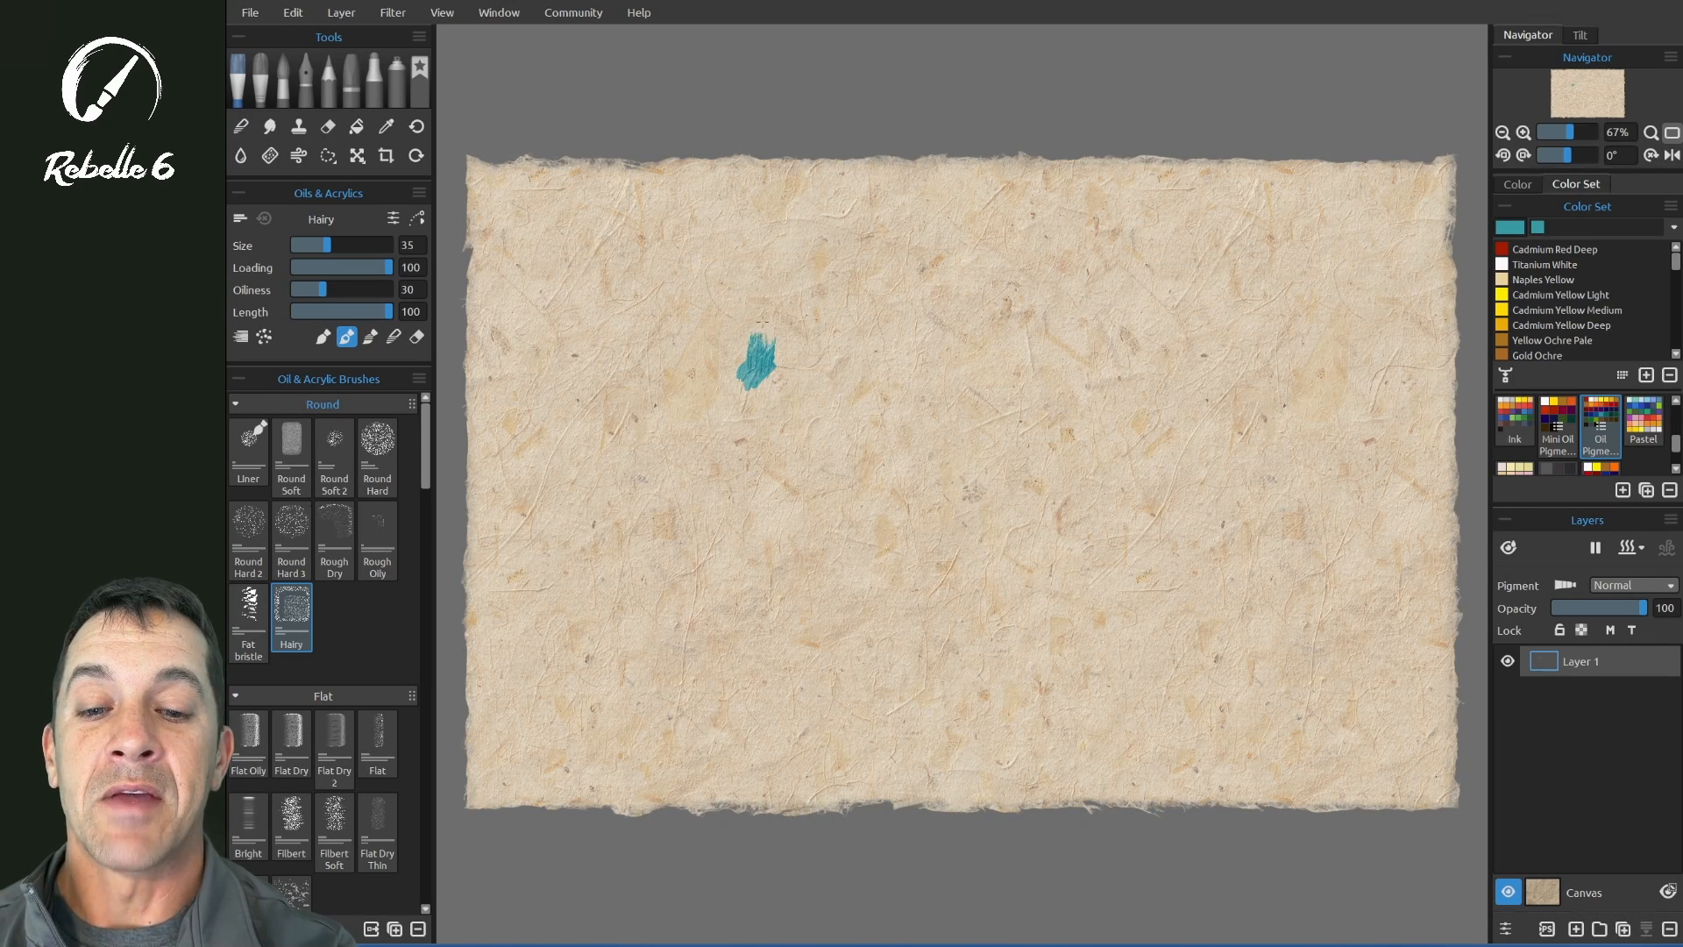
left_click_drag(761, 322, 776, 128)
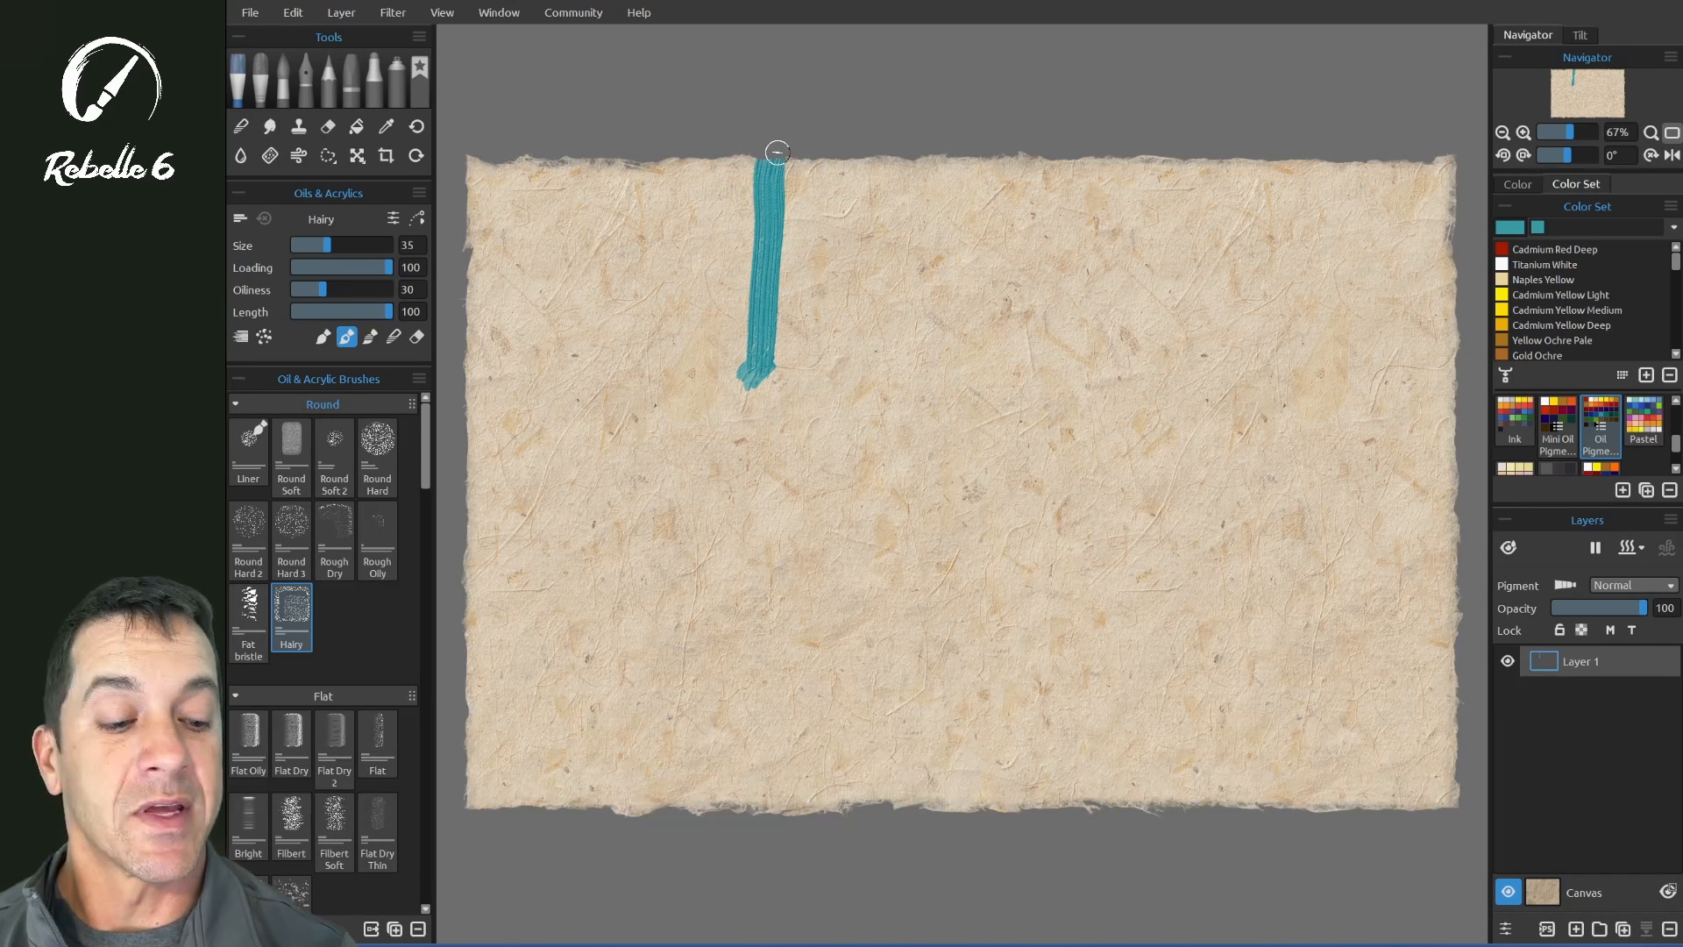
- Turn off deckled edges for the canvas
left_click(1542, 892)
left_click(570, 614)
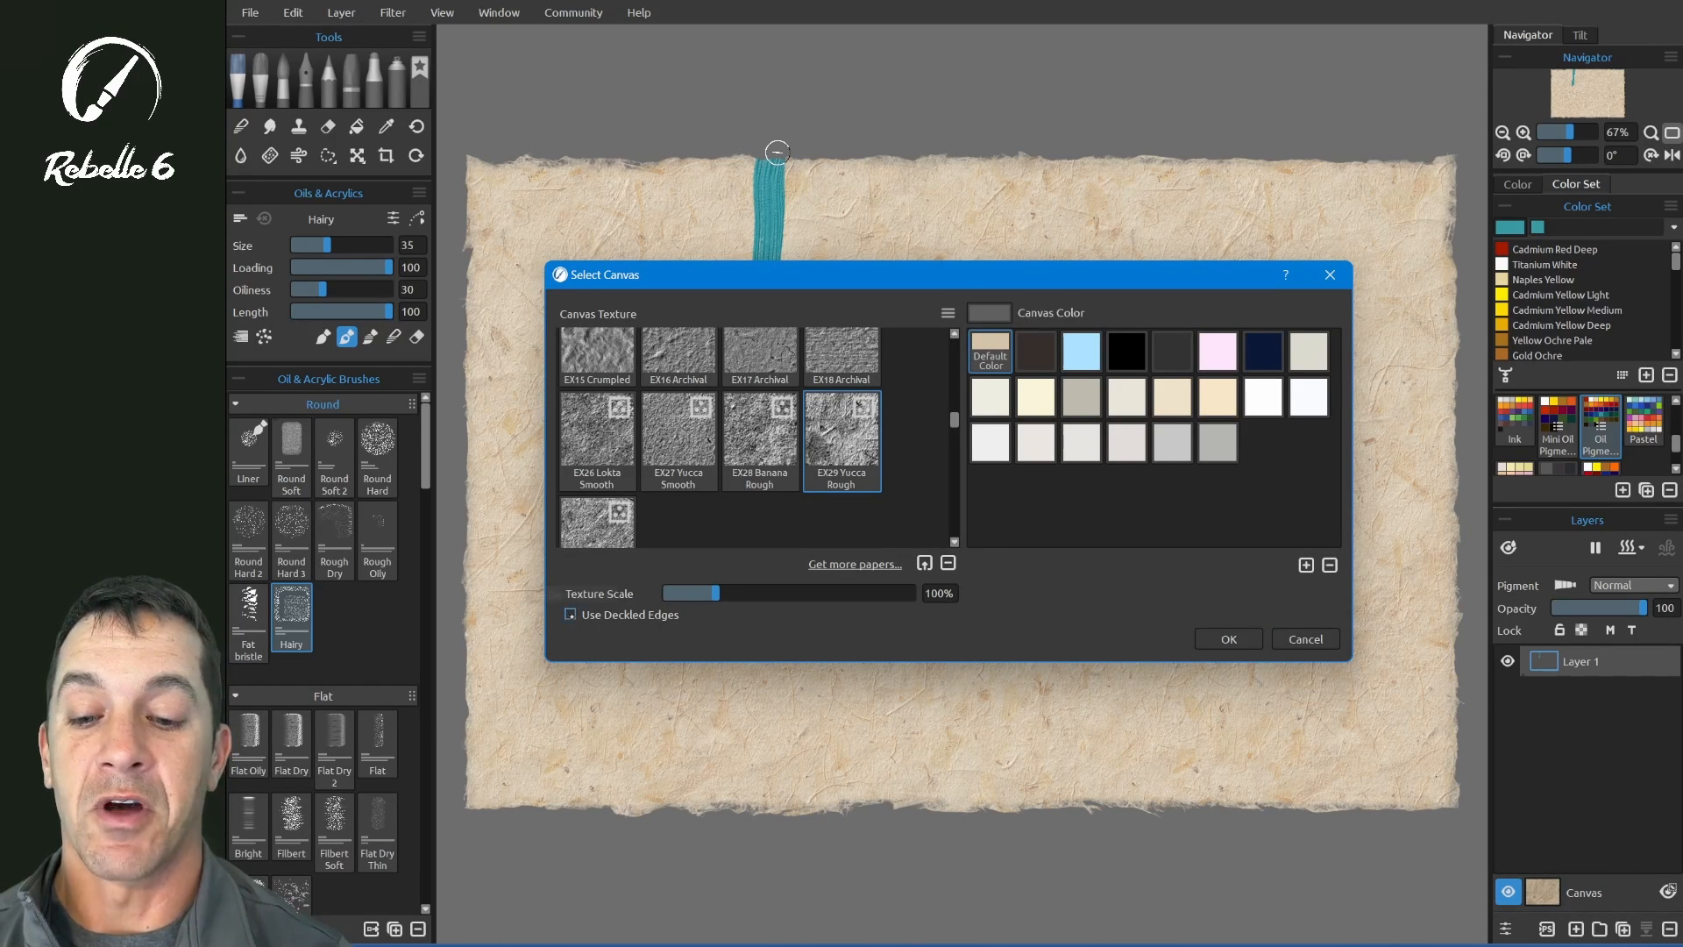
left_click(1228, 639)
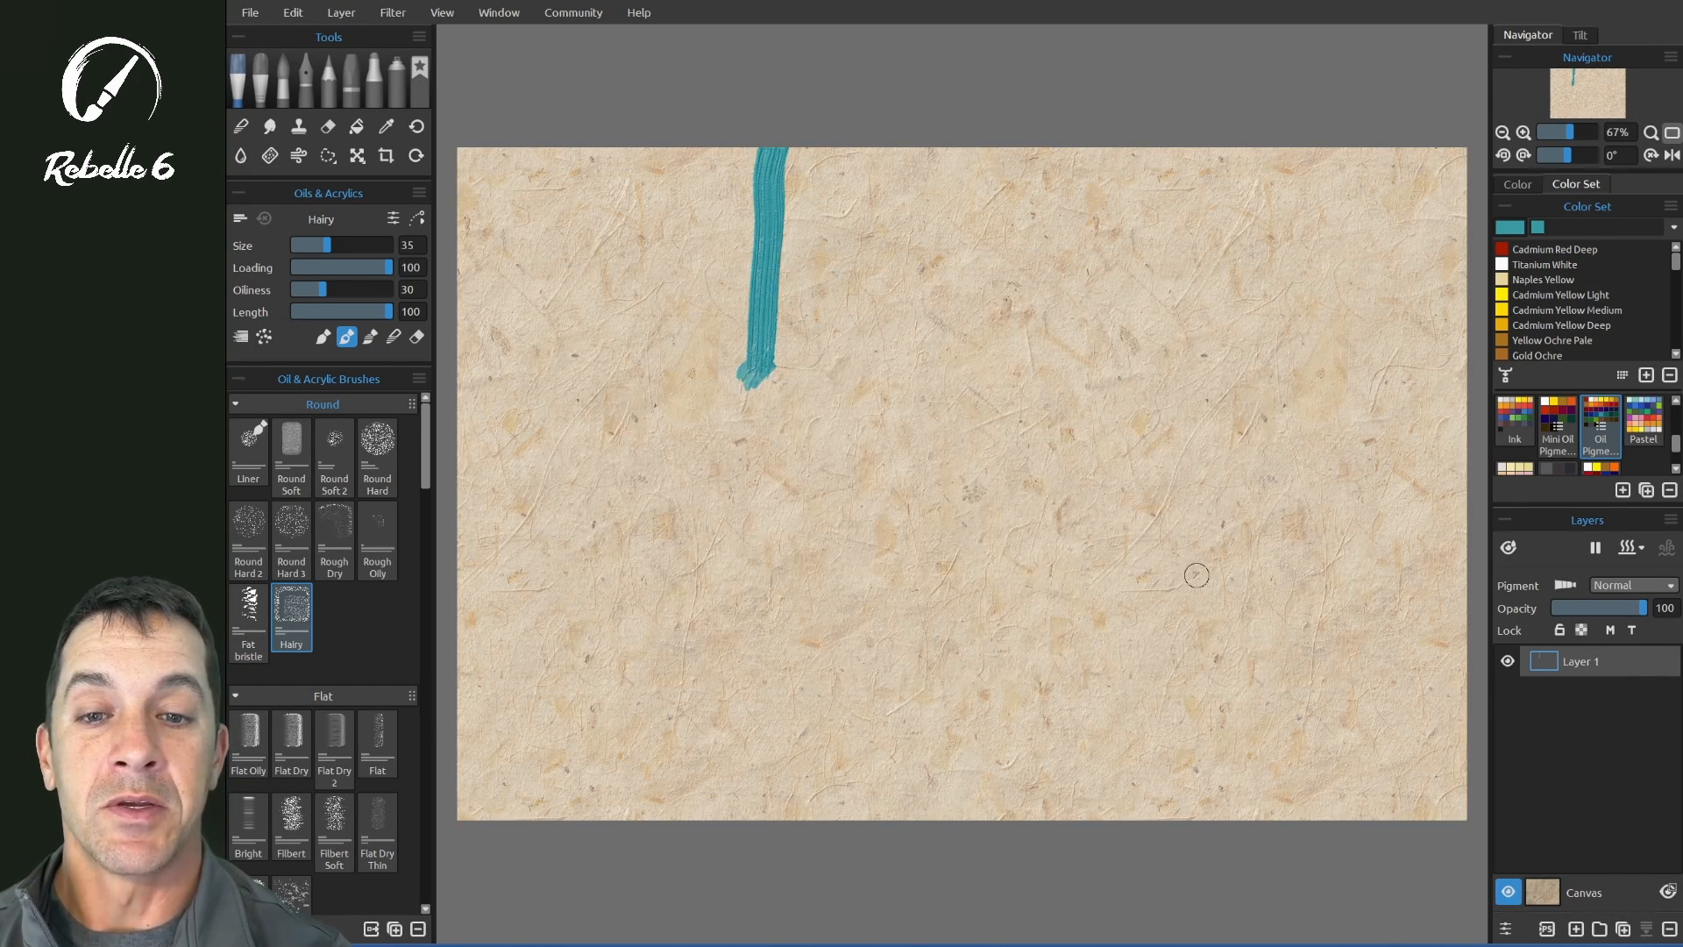
- Paint a rounded teal watercolor patch on a magnified area of paper with the Liner brush at size 65
left_click_drag(854, 186, 912, 298)
scroll(912, 298, "up", 5)
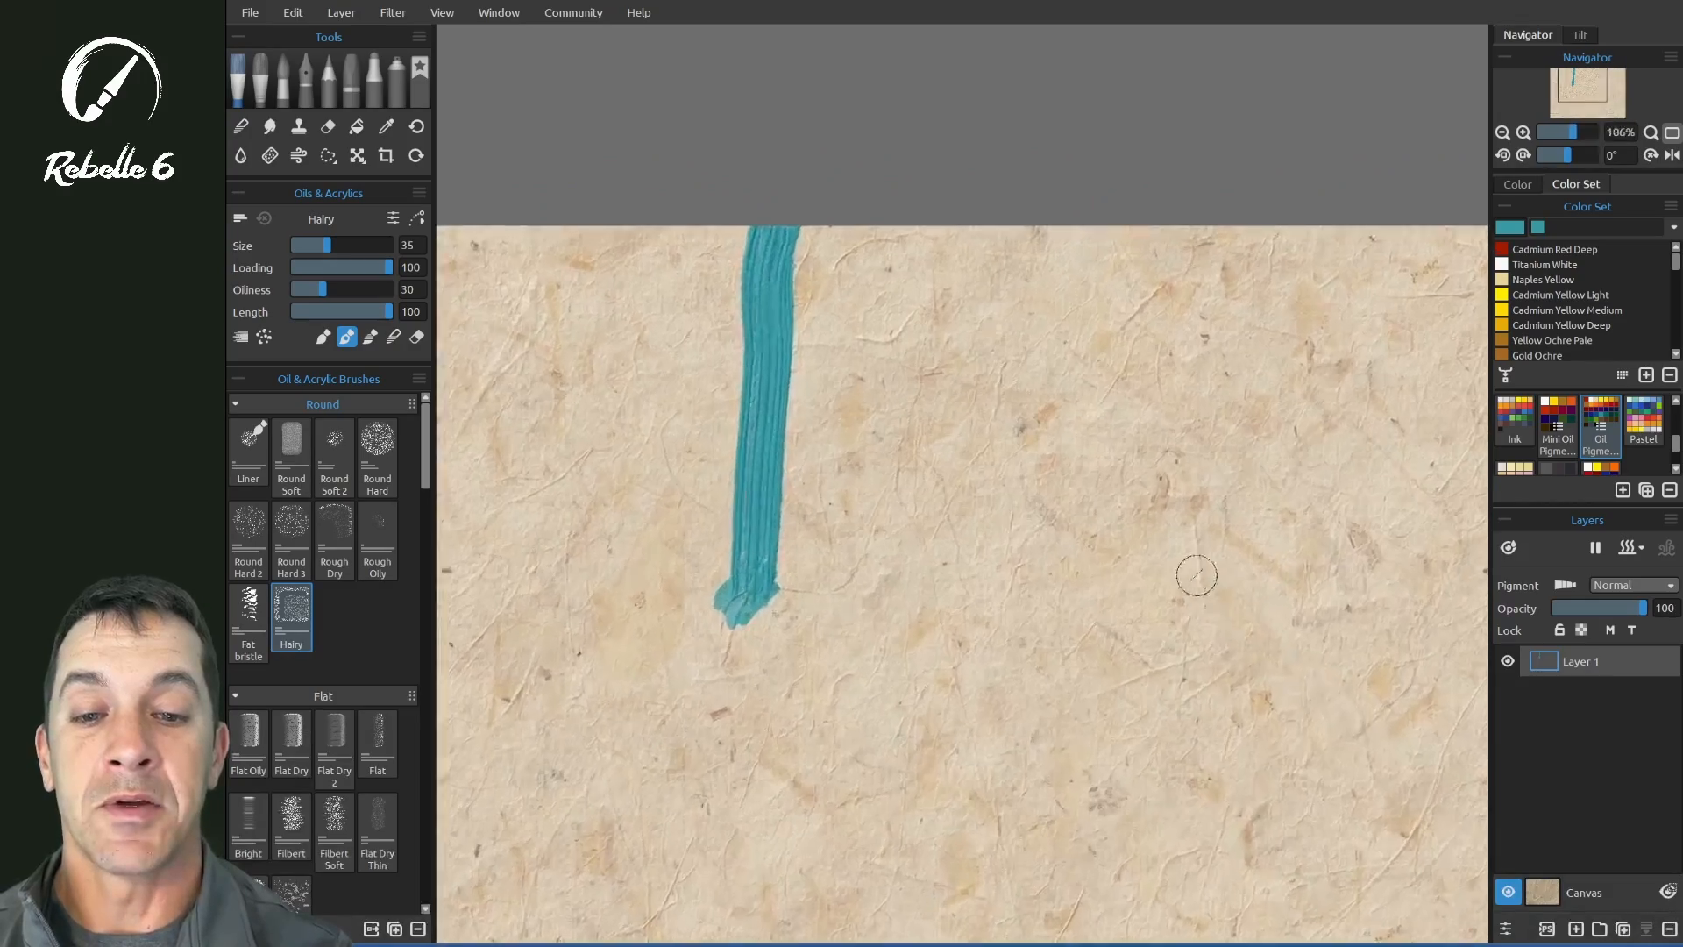
scroll(1197, 575, "down", 4)
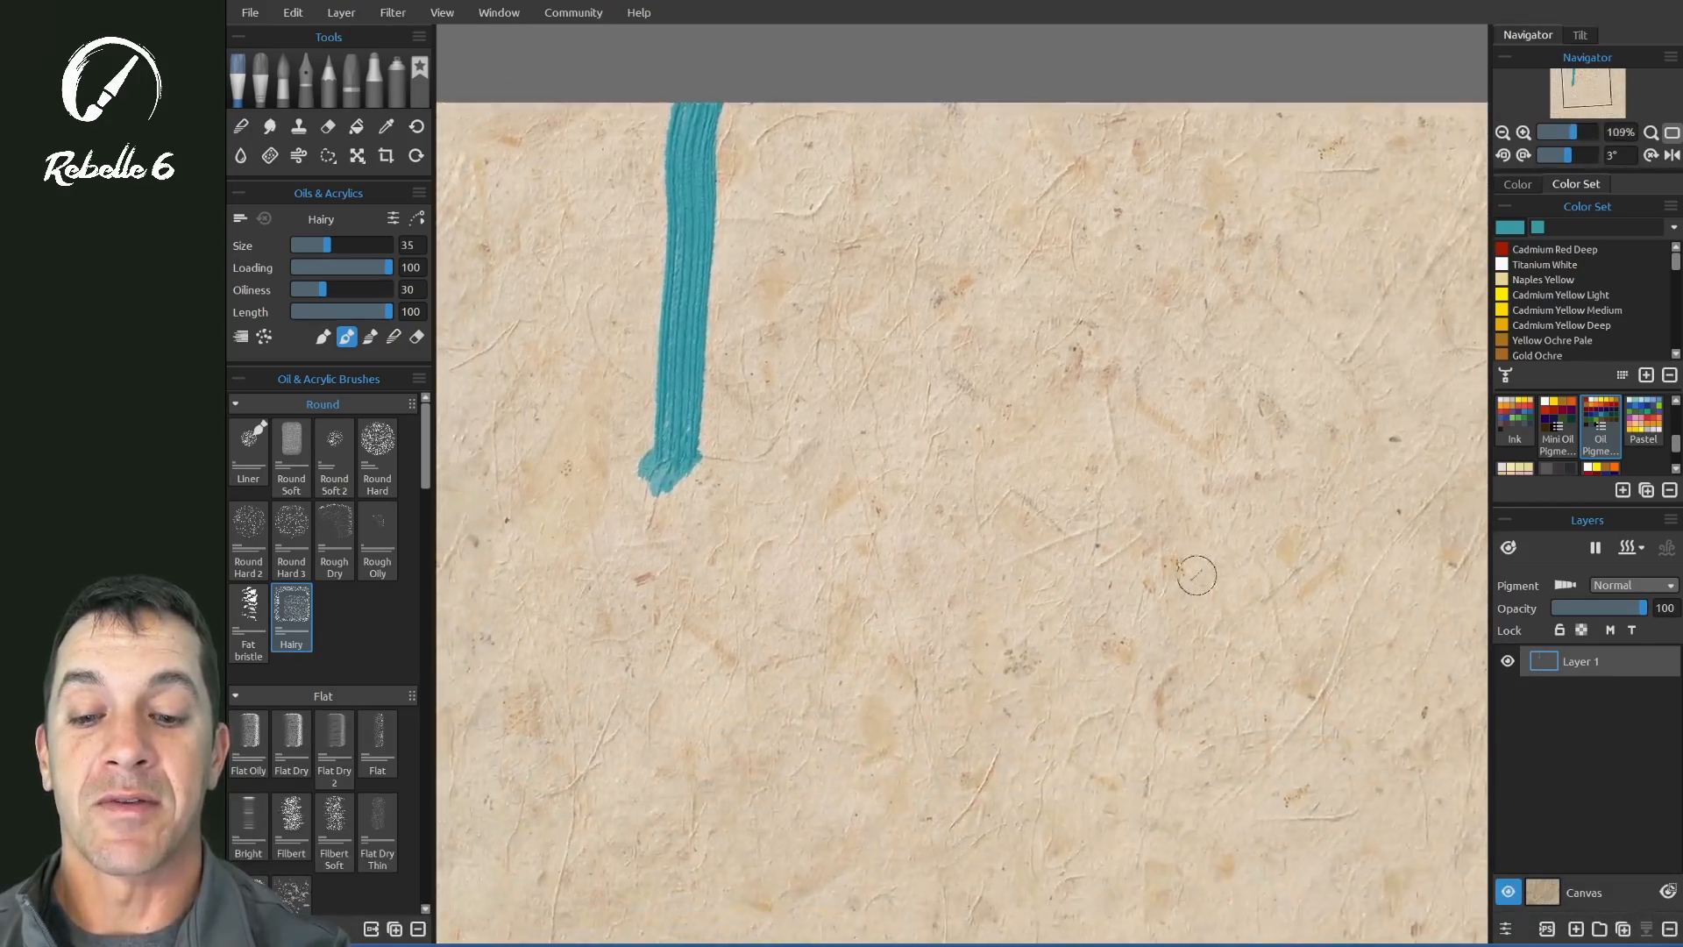
scroll(1291, 607, "up", 5)
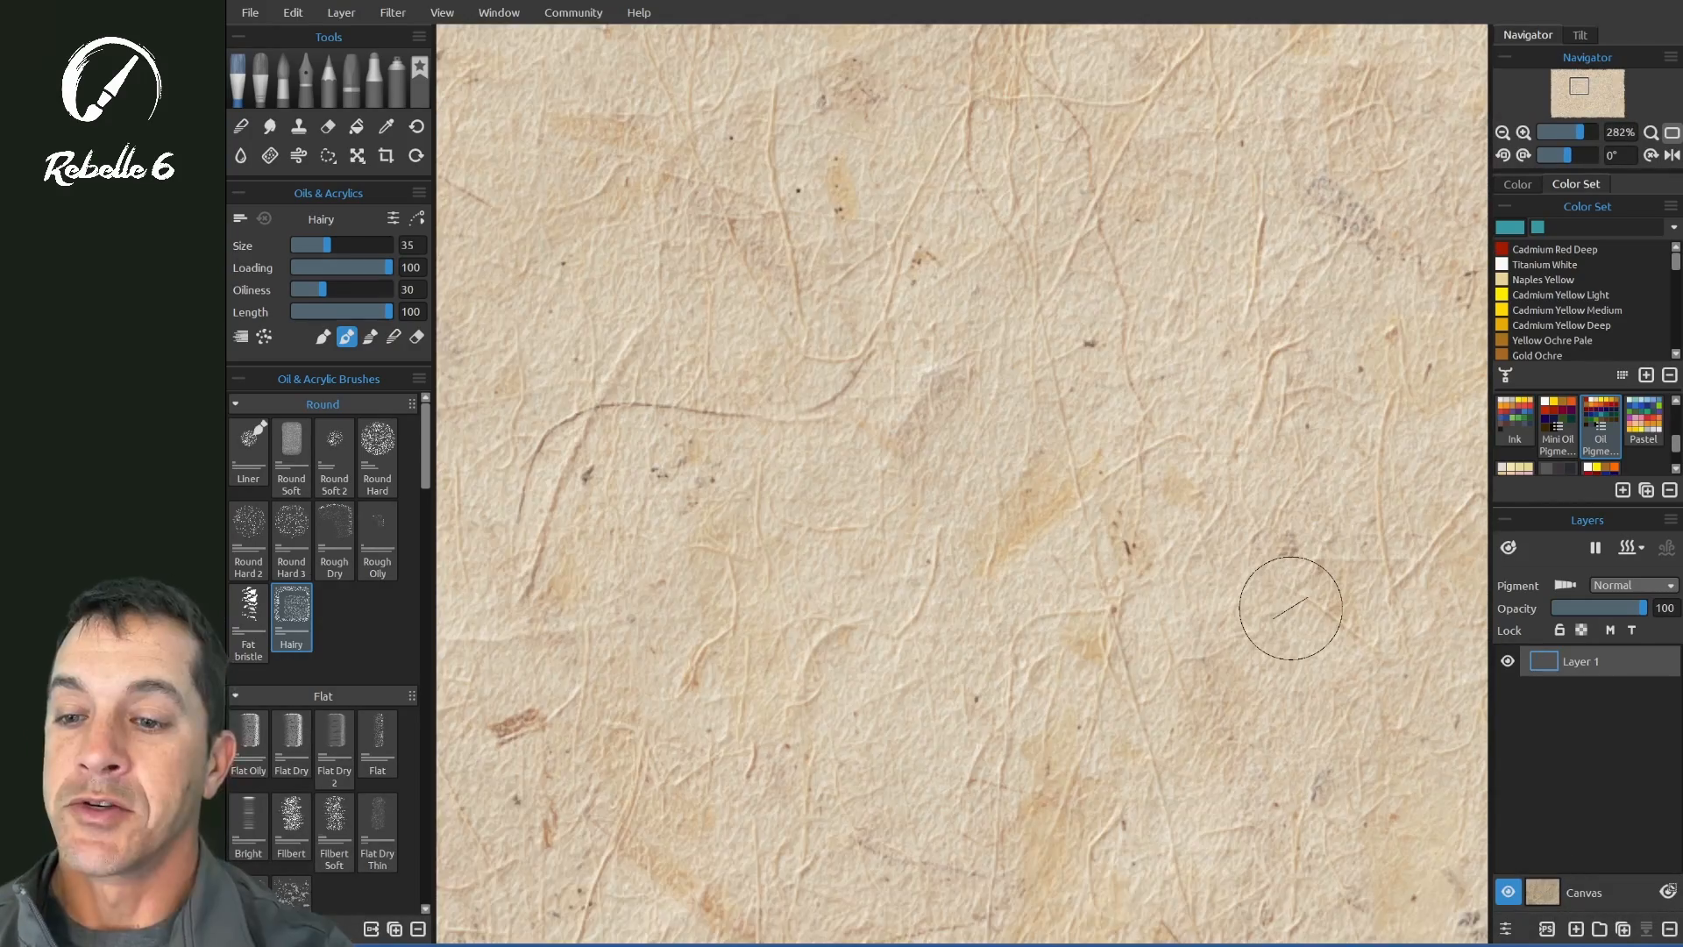
key("w")
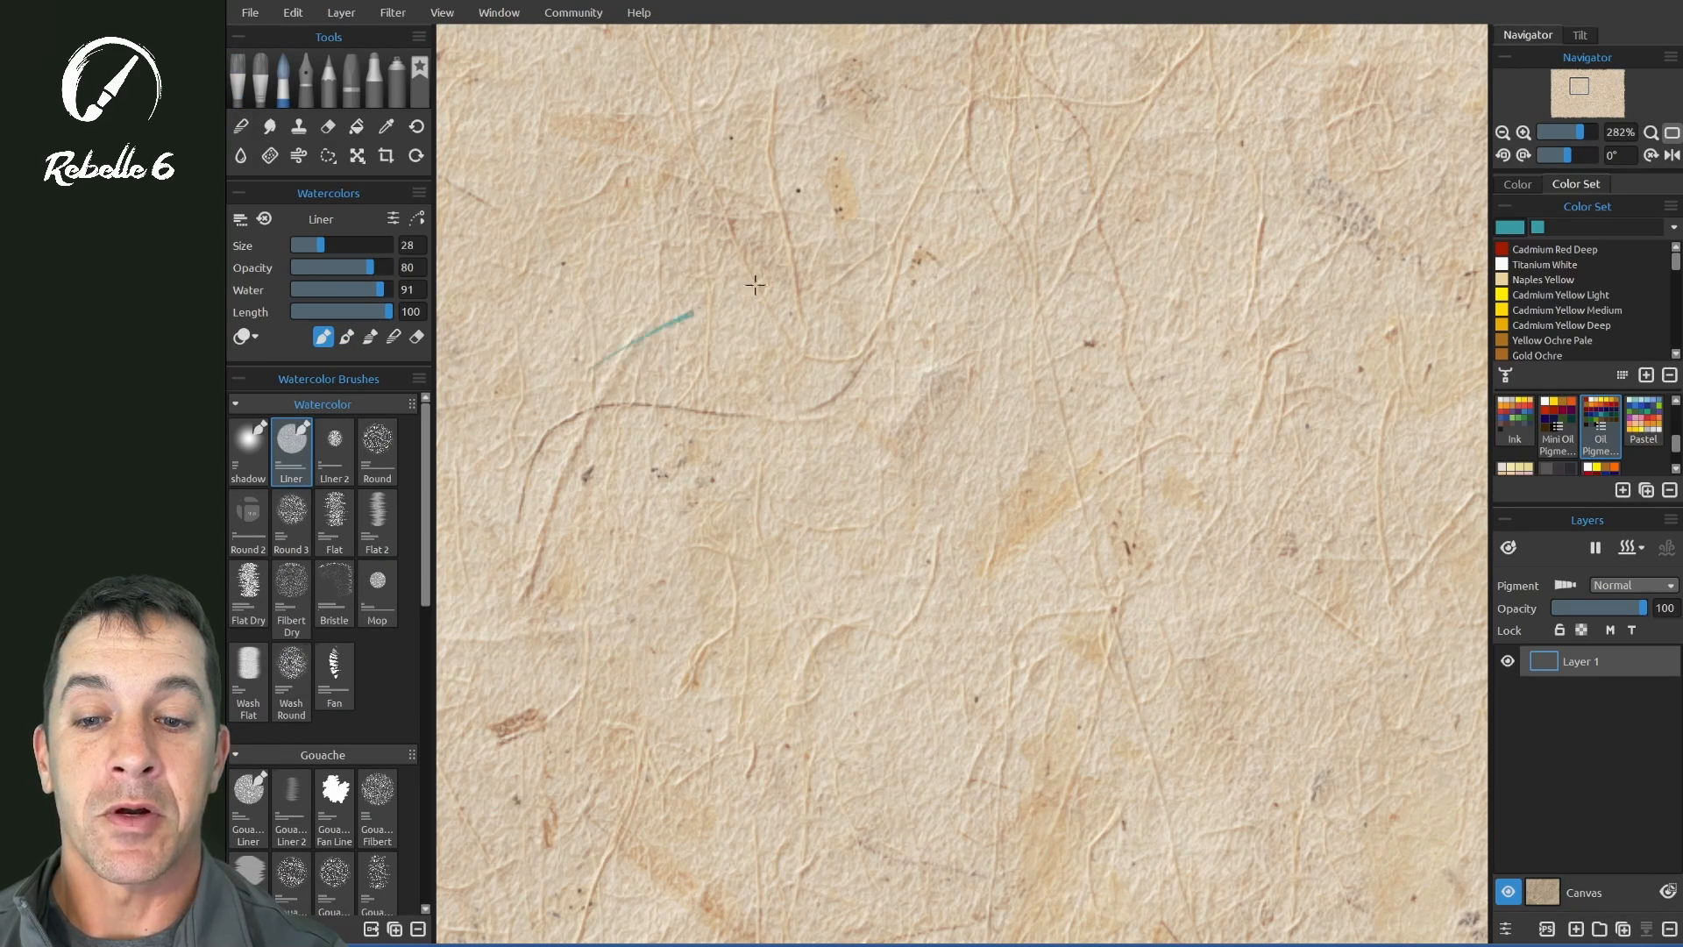
mouse_move(755, 285)
left_mouse_down()
mouse_move(652, 359)
mouse_move(764, 286)
mouse_move(644, 385)
mouse_move(764, 363)
left_mouse_up()
key("ctrl")
left_click_drag(759, 263, 633, 424)
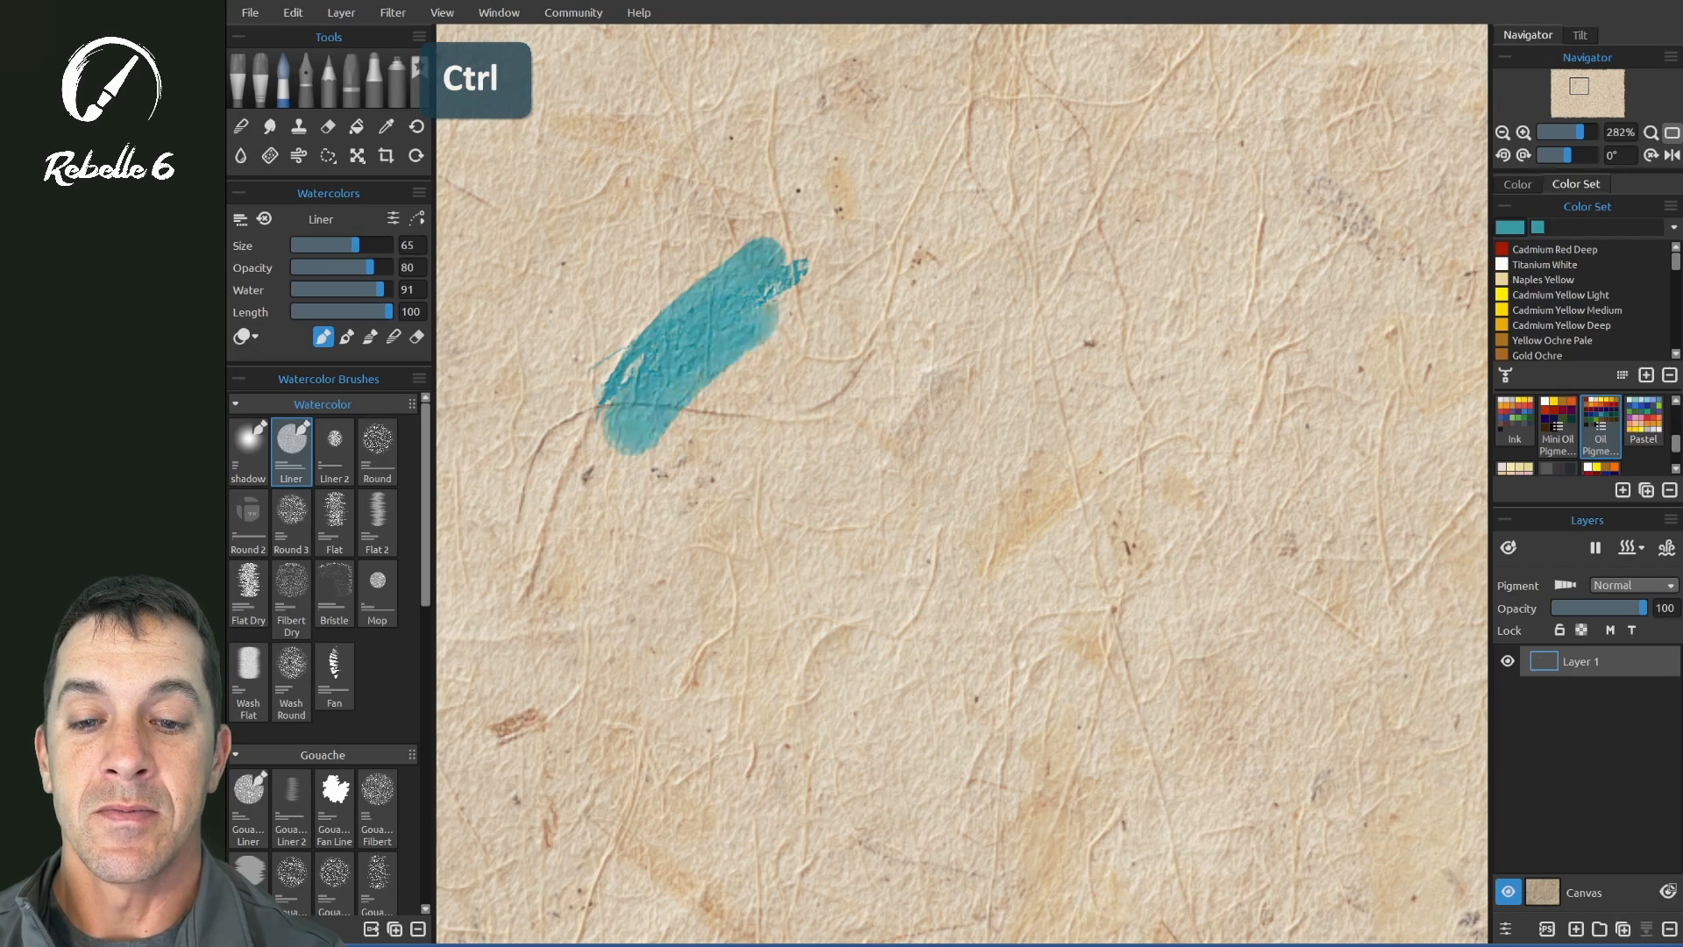
mouse_move(750, 325)
left_mouse_down()
mouse_move(837, 318)
mouse_move(879, 368)
mouse_move(760, 294)
mouse_move(677, 329)
left_mouse_up()
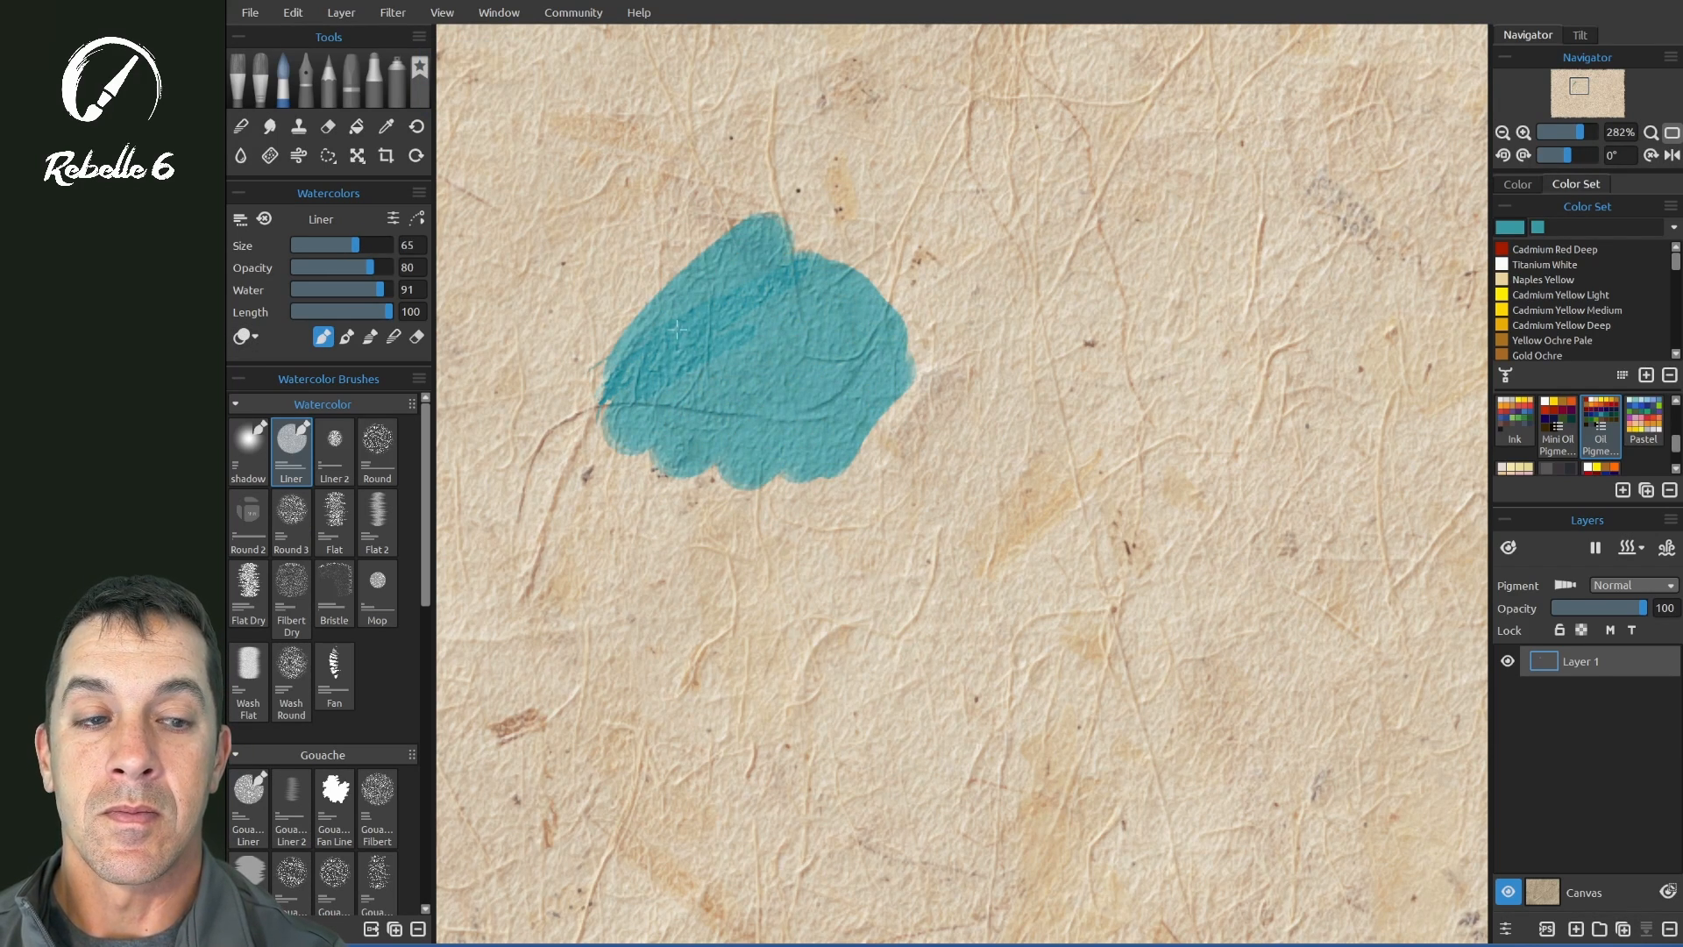
- Tilt the canvas downward so the wet teal paint runs, and inspect the drip on the textured paper
left_click(1580, 36)
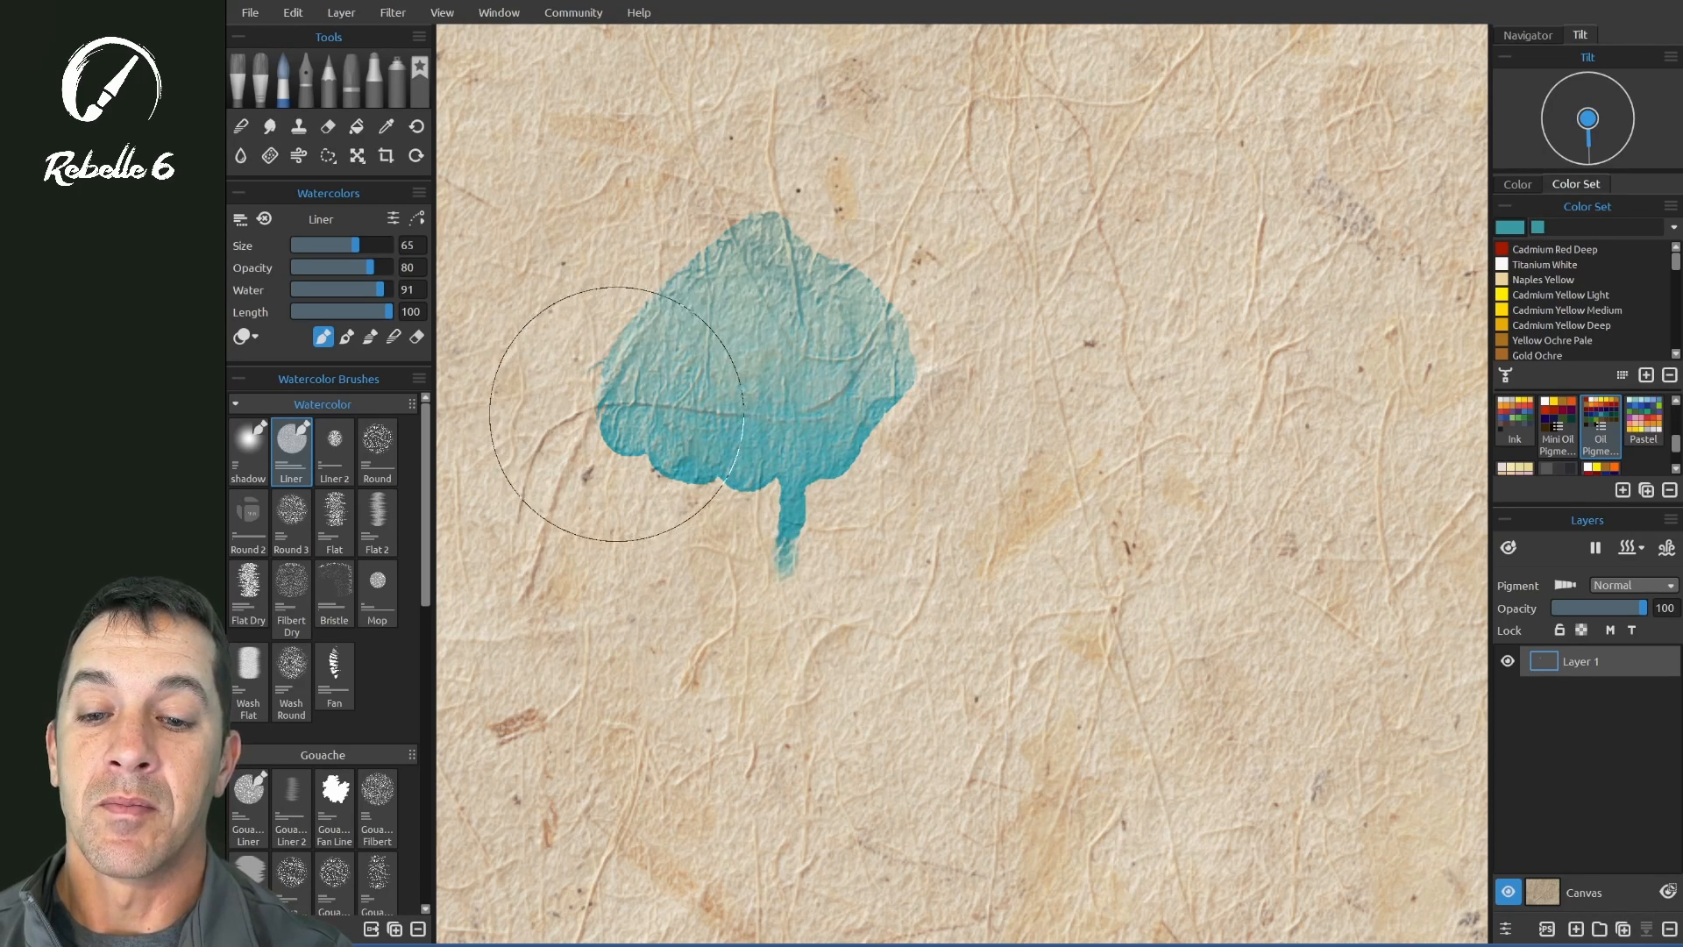
scroll(864, 384, "up", 5)
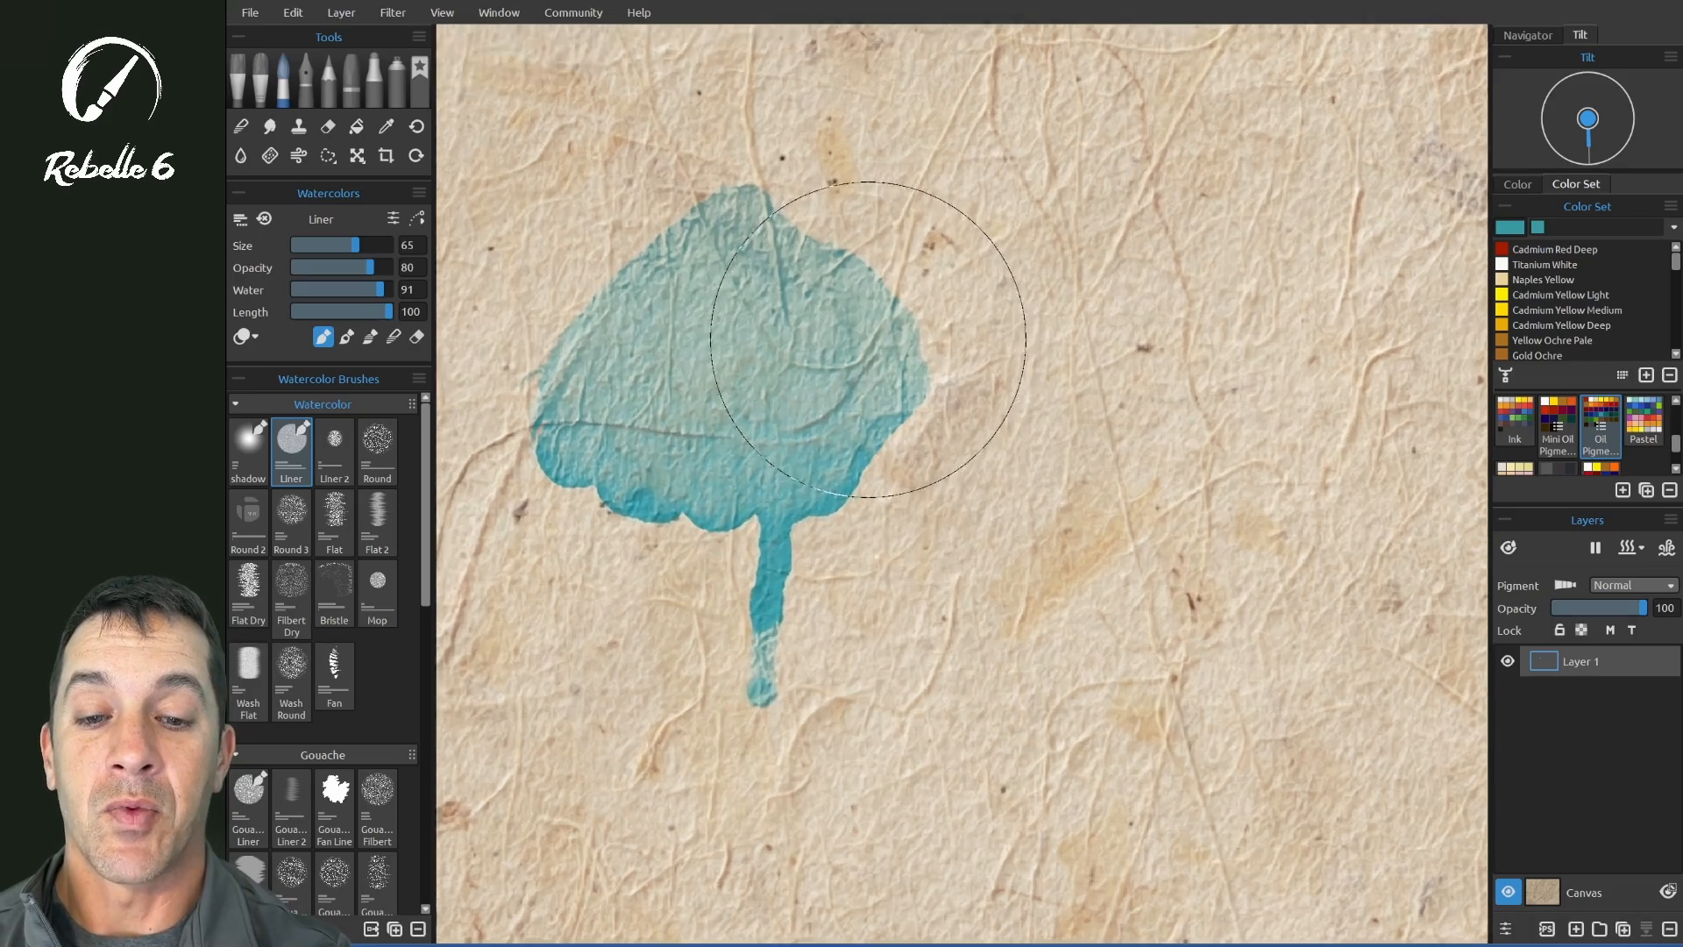
scroll(869, 339, "down", 2)
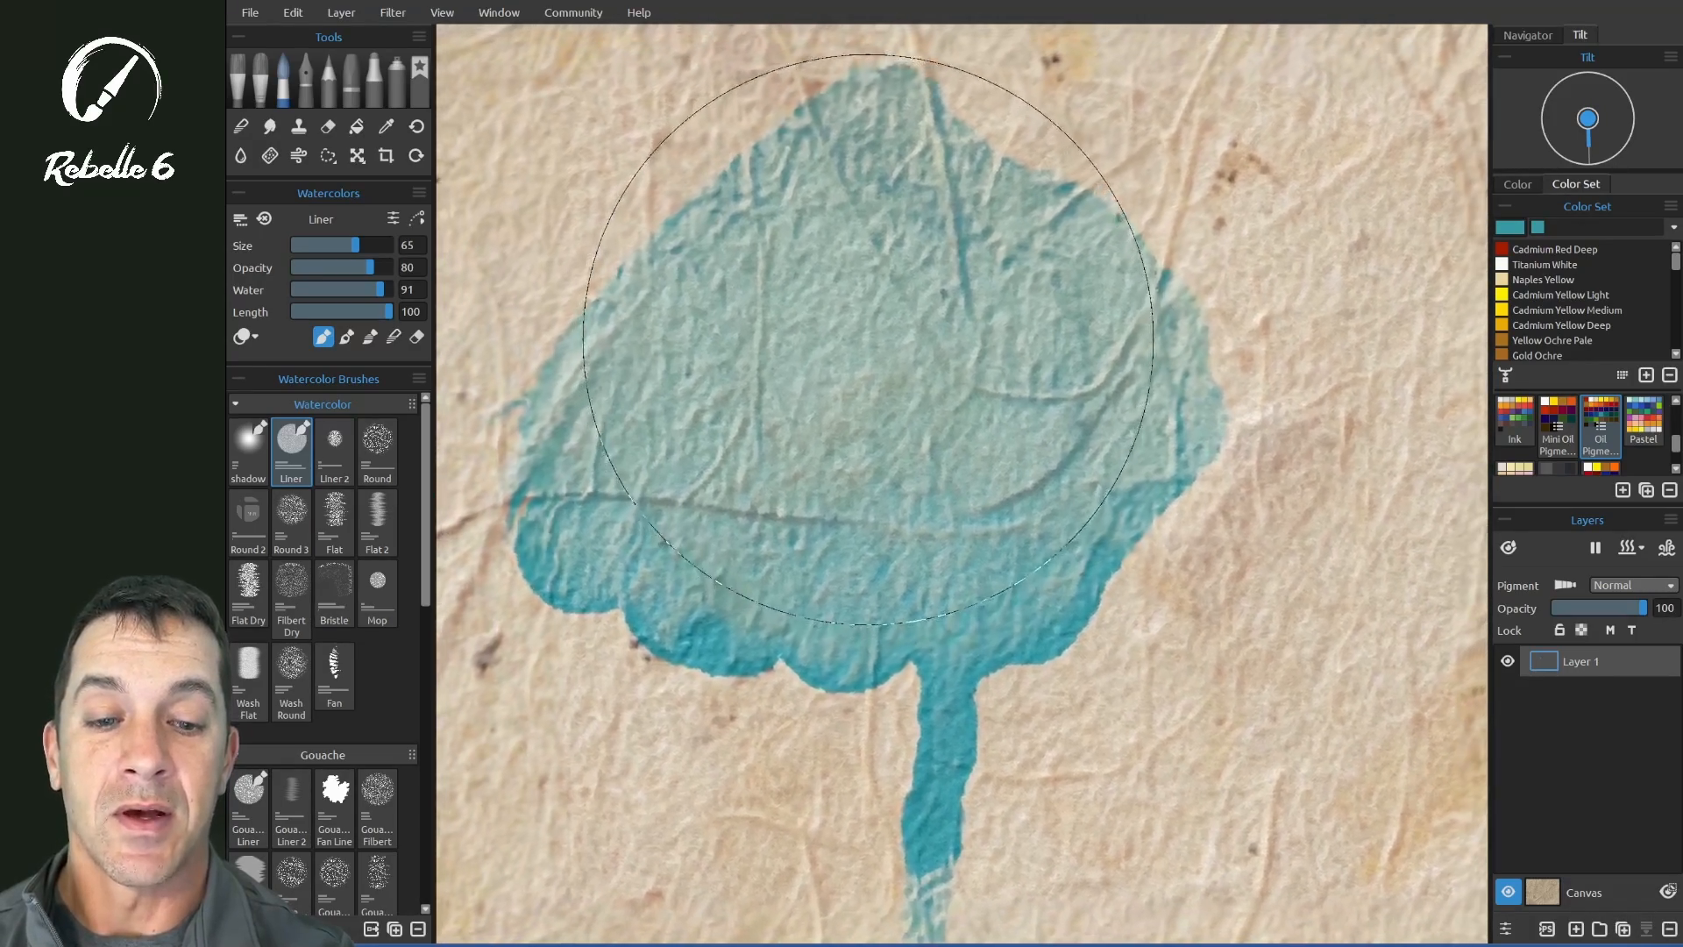
scroll(868, 340, "down", 4)
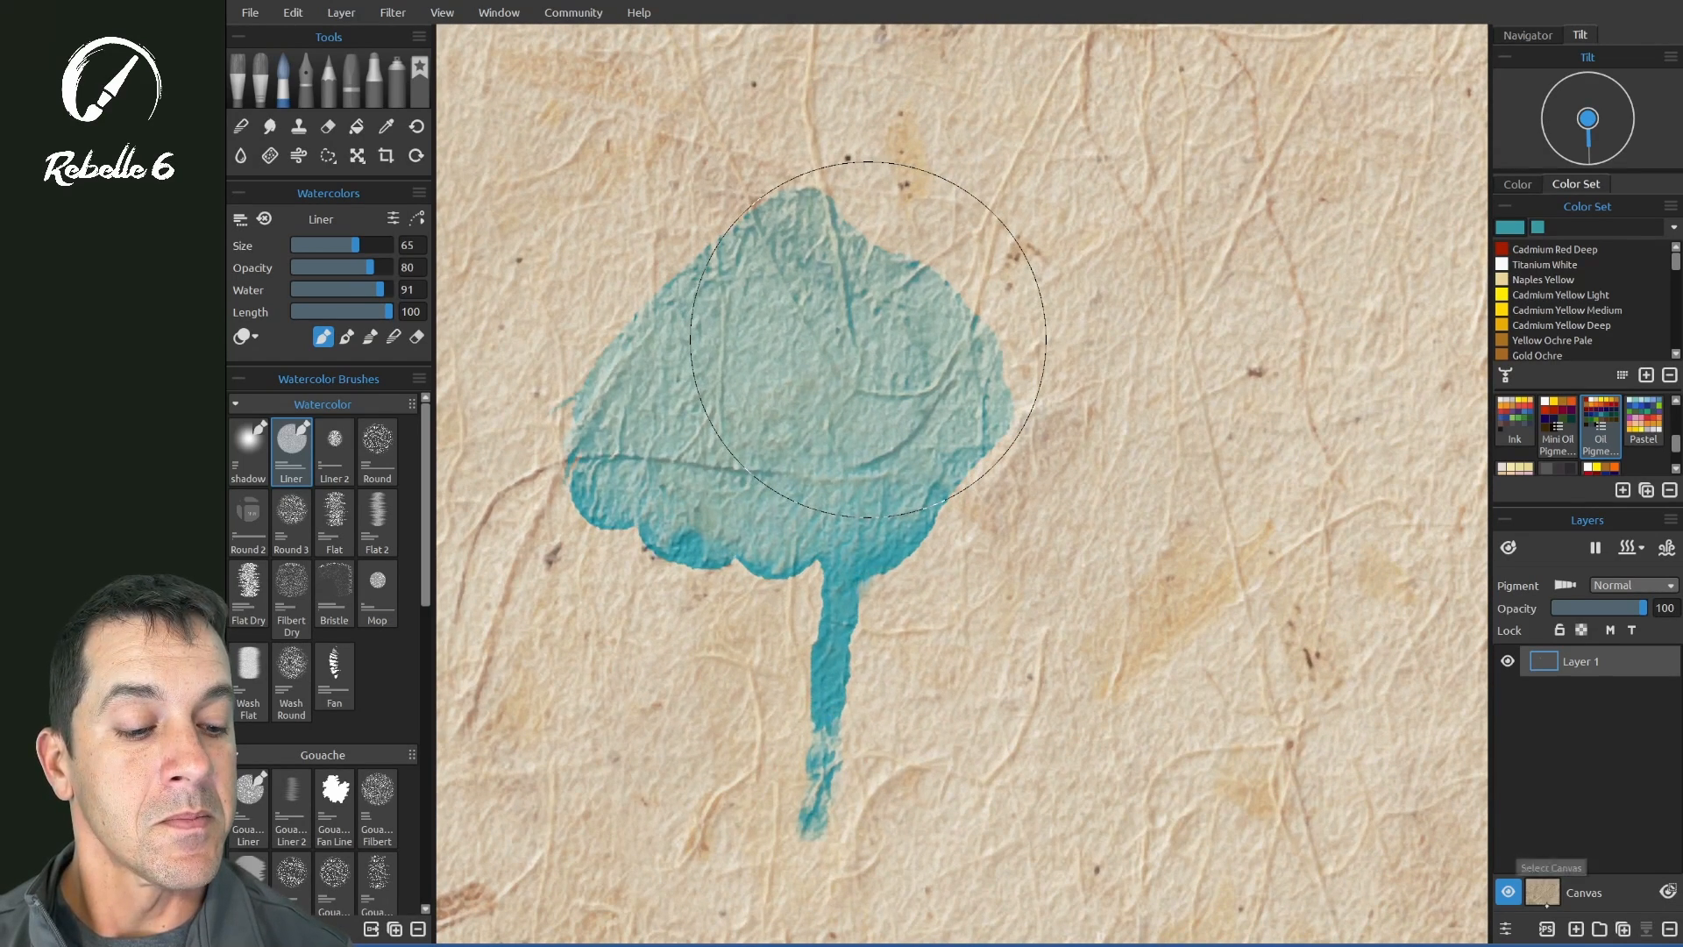
- Set the watercolor Texture Influence to 10, close the visual settings and view the whole length of the drips
left_click(1506, 929)
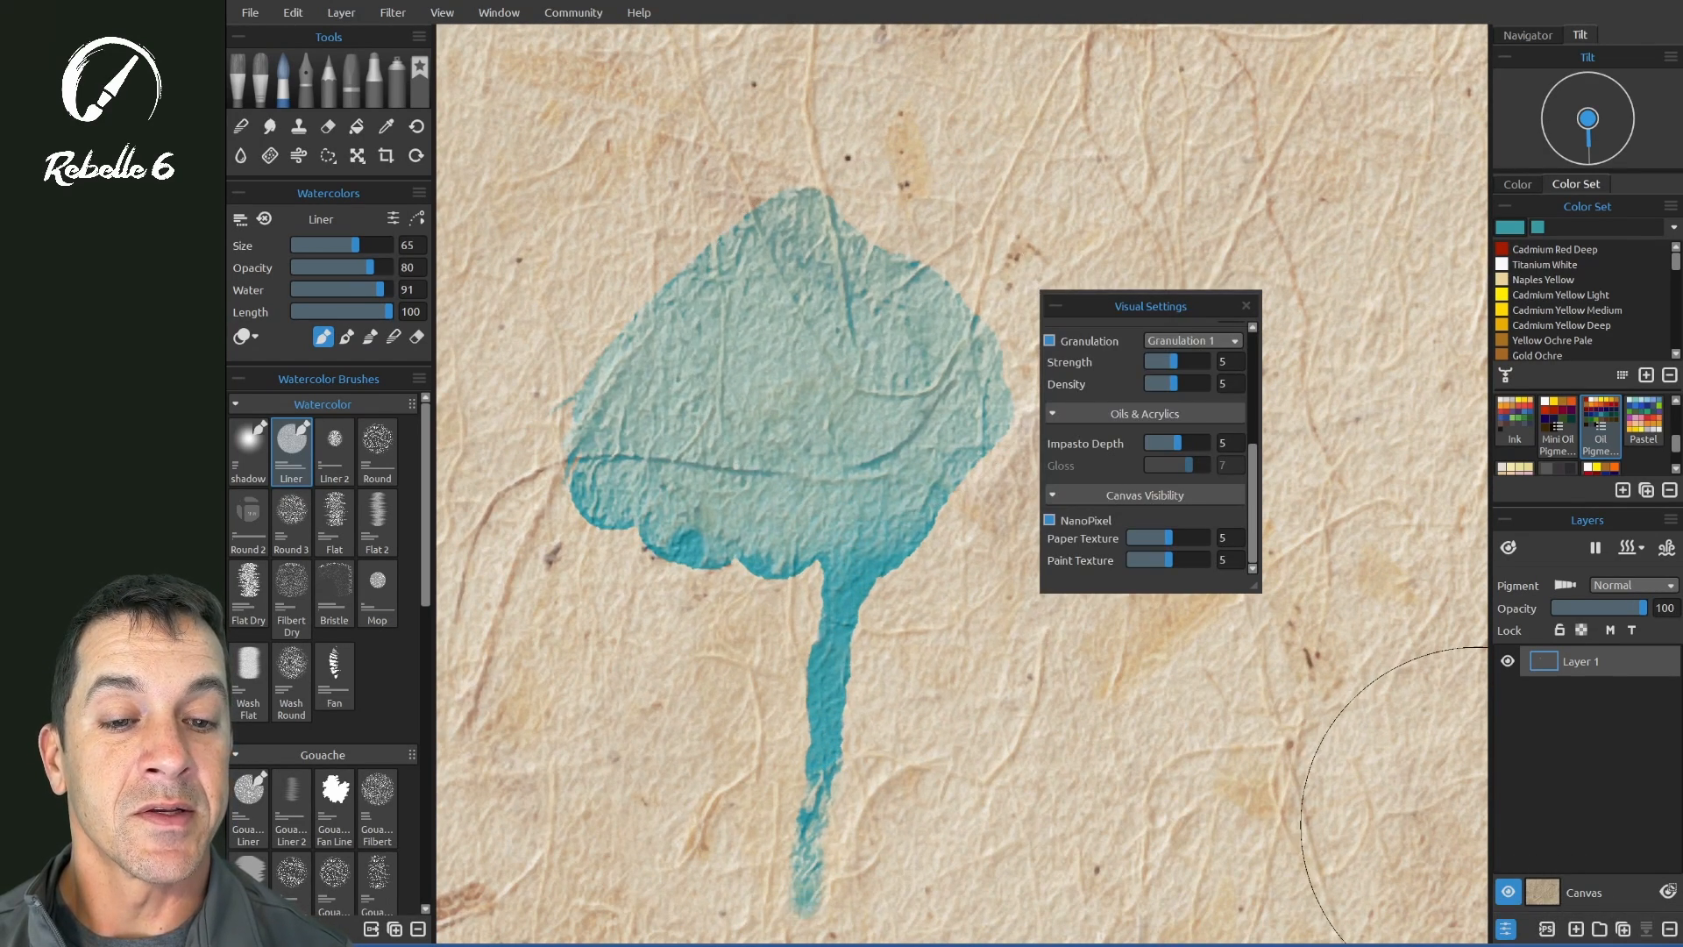
scroll(1149, 447, "up", 6)
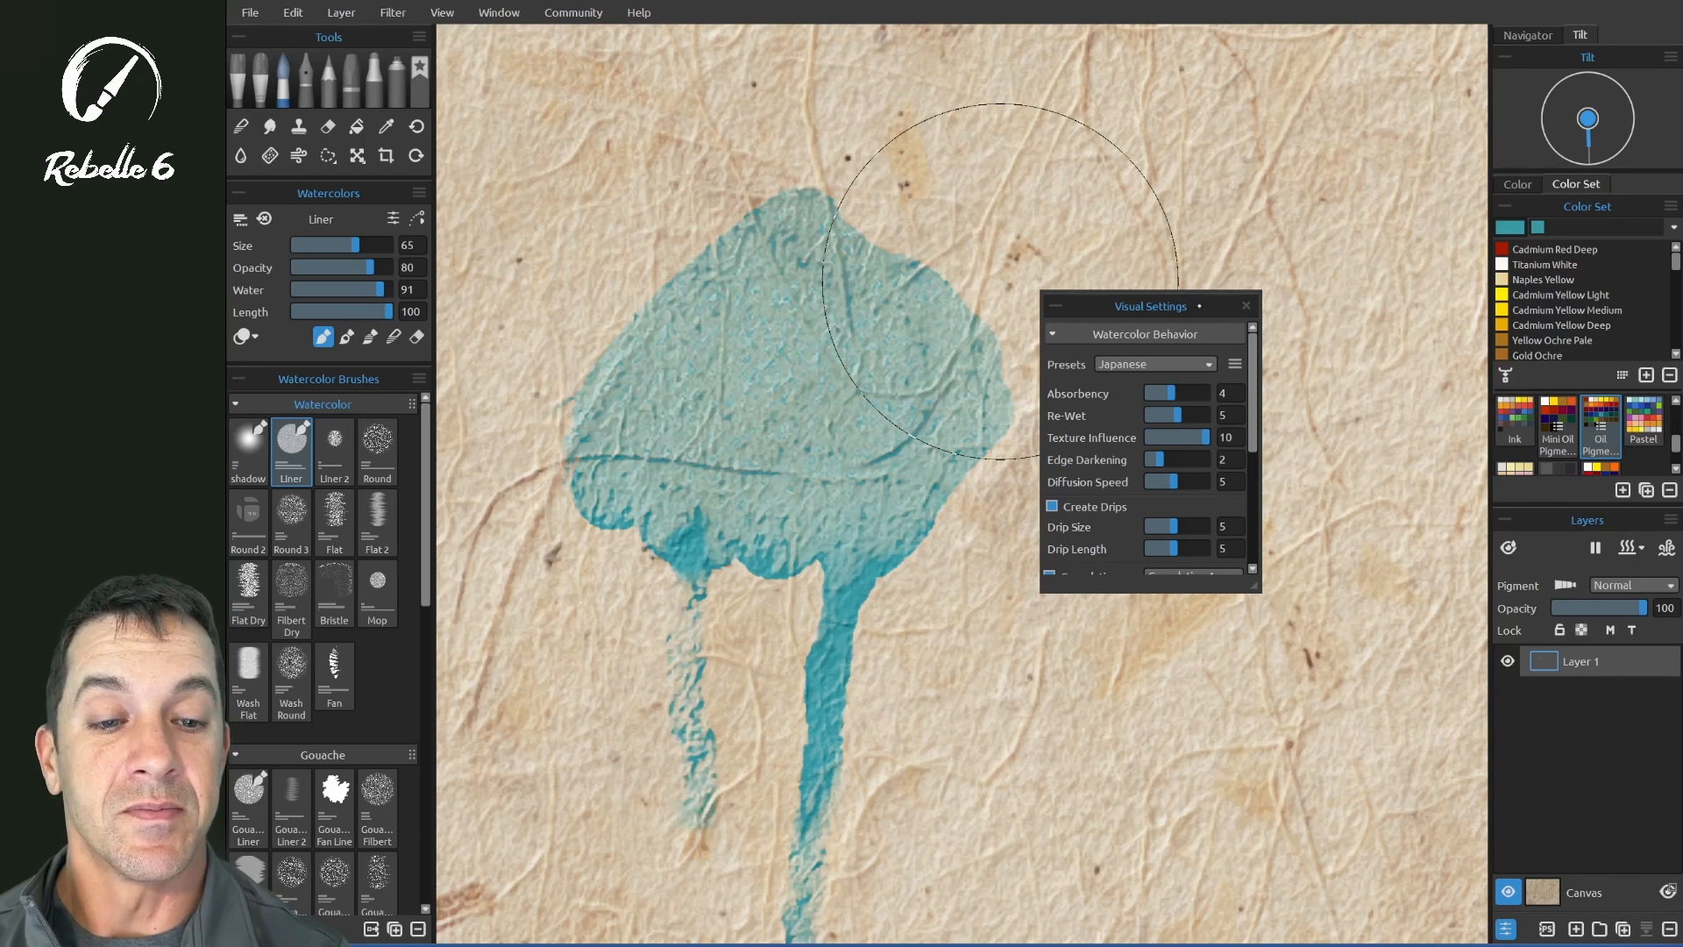
left_click_drag(1200, 306, 1235, 293)
left_click(1276, 291)
key("ctrl+0")
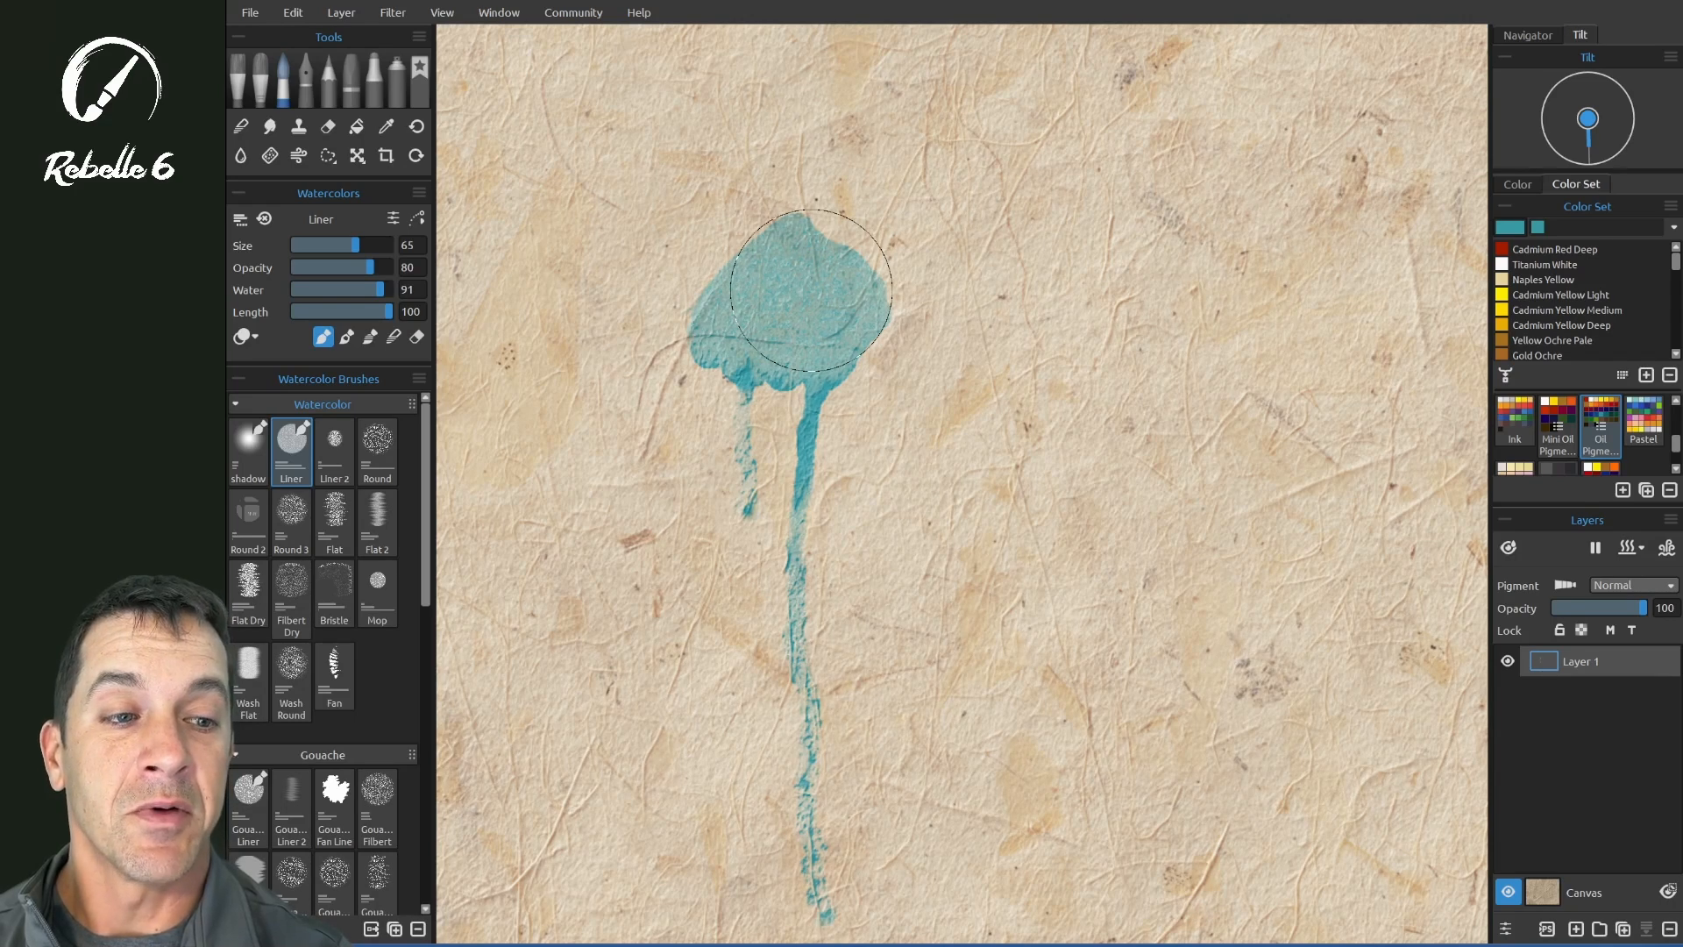
- Enable pigment color mixing on Layer 1 and paint a Cadmium Red Deep stroke over the upper-right edge of the wet teal patch
left_click(1565, 585)
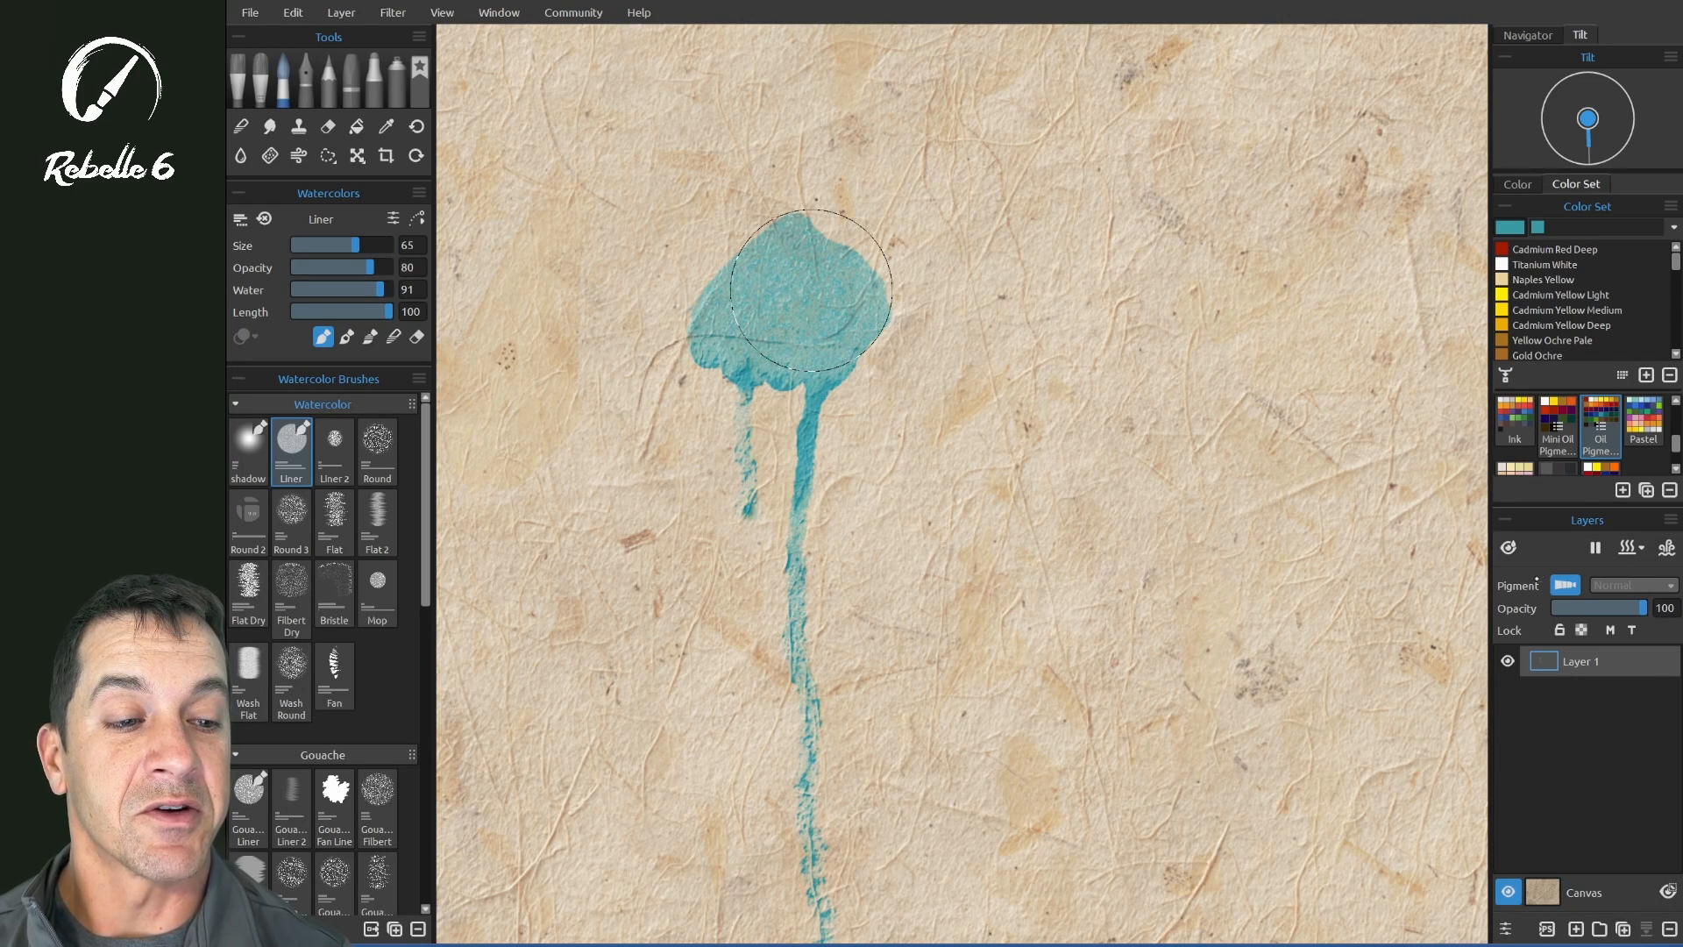
left_click(1543, 249)
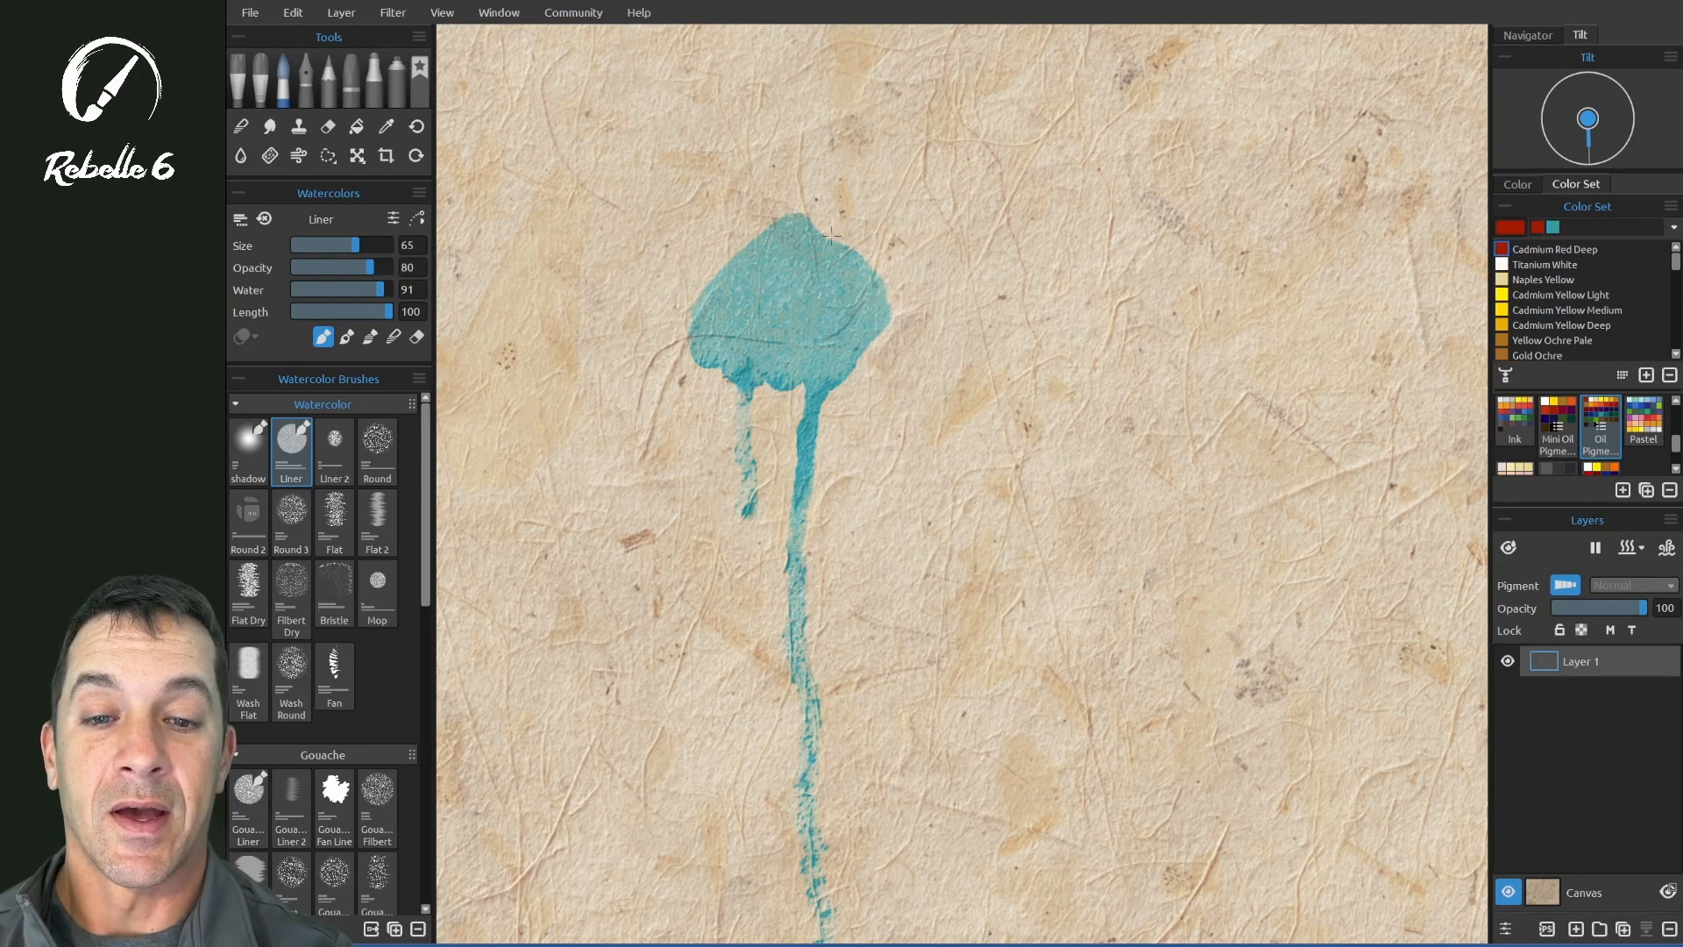
mouse_move(864, 261)
left_mouse_down()
mouse_move(816, 228)
mouse_move(868, 263)
left_mouse_up()
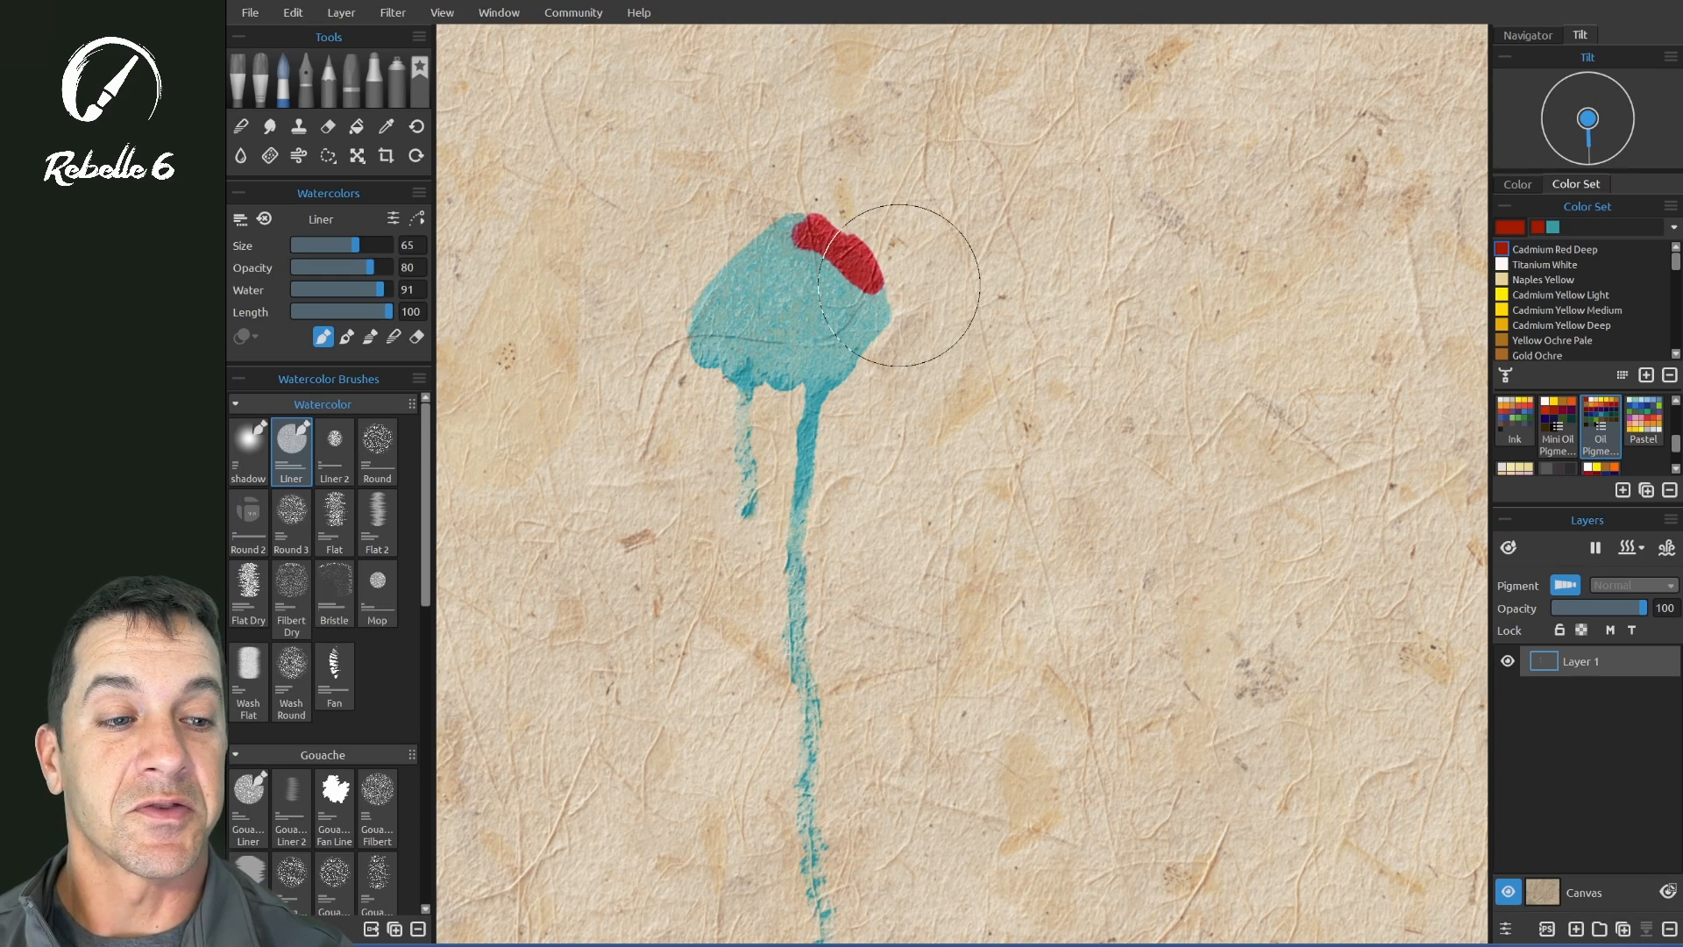
- Paint a Cadmium Yellow Medium stroke along the teal patch's upper-left edge and inspect the blending up close
left_click(1528, 310)
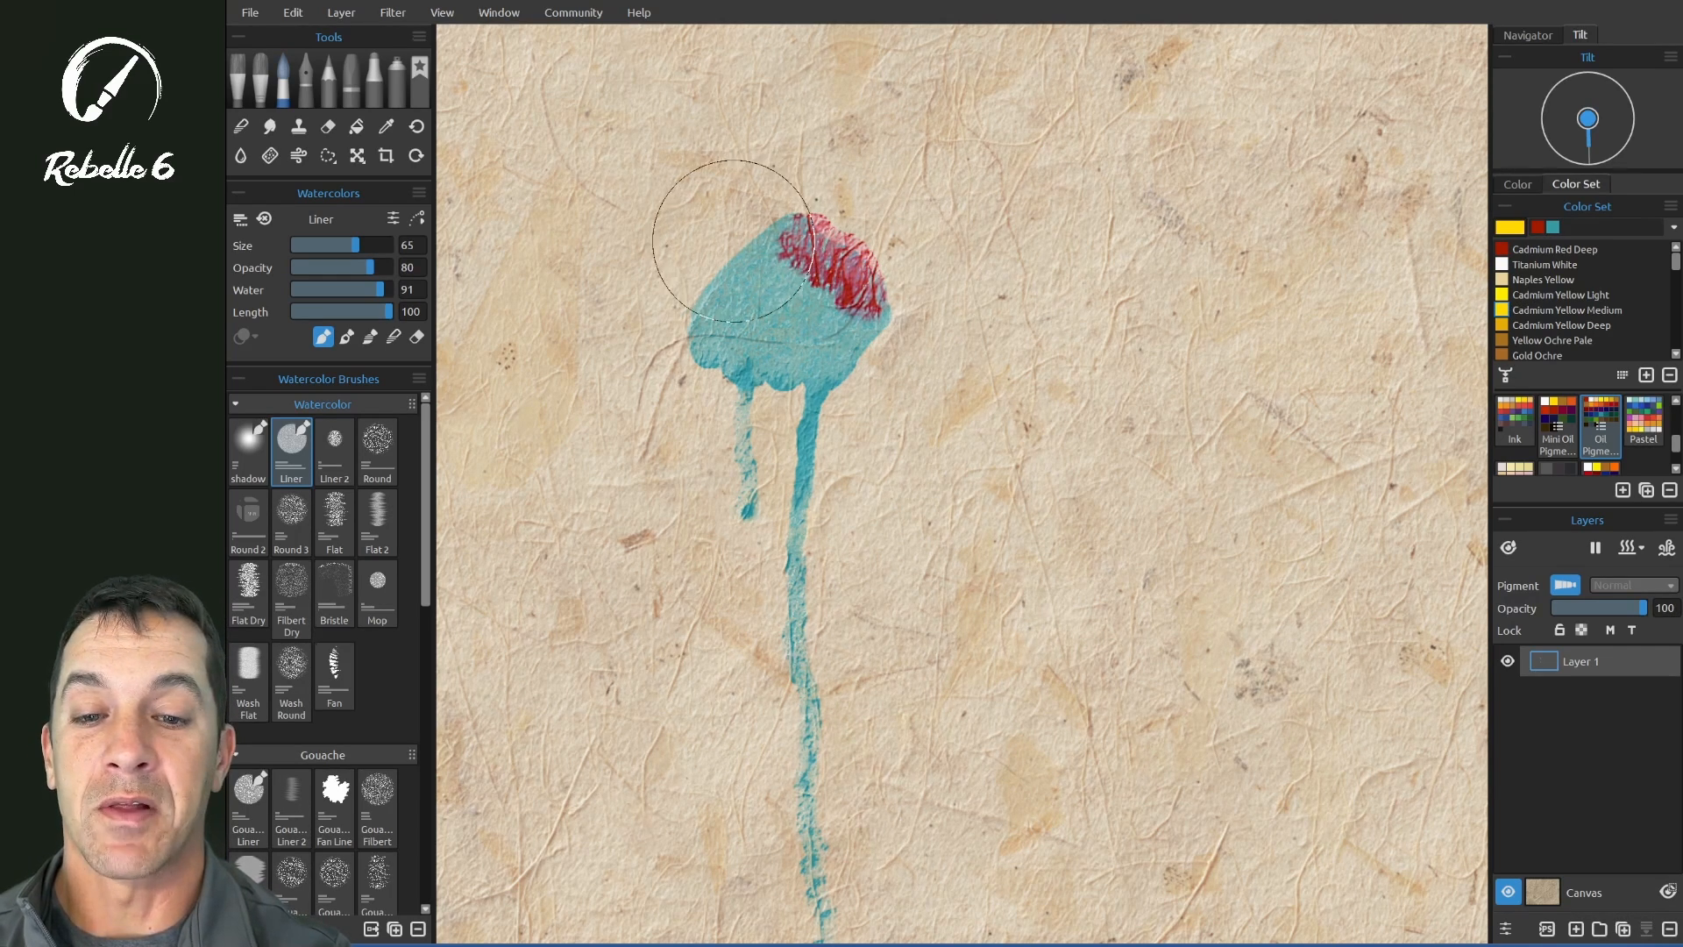
left_click_drag(714, 263, 709, 264)
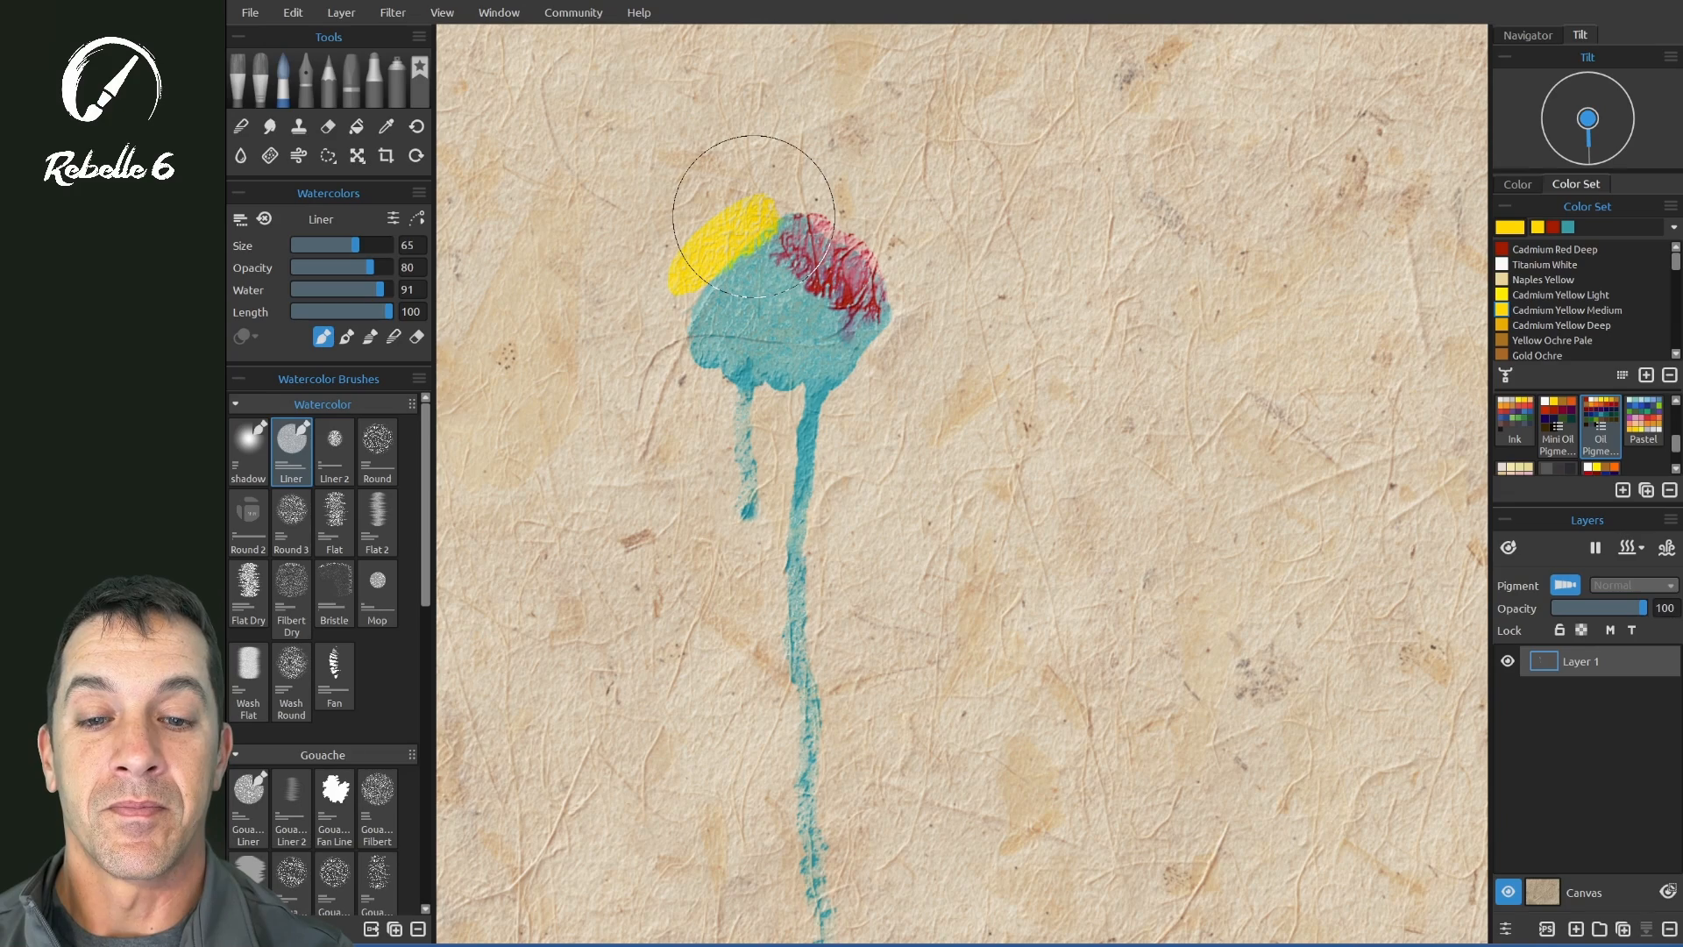
scroll(754, 217, "up", 4)
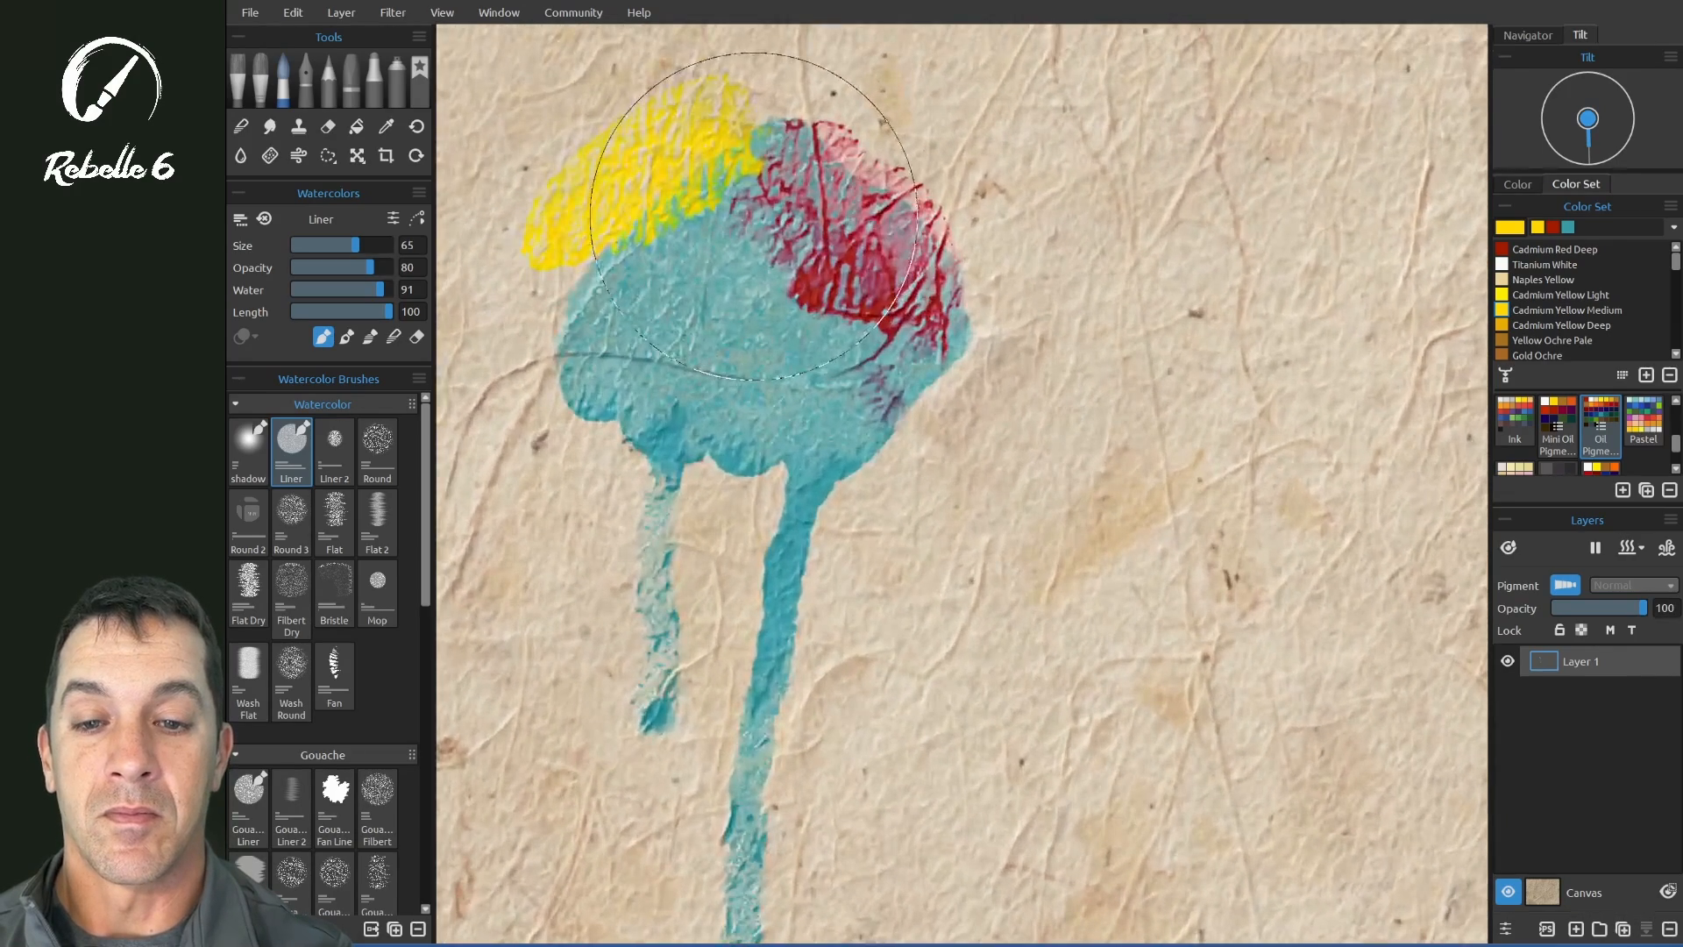
scroll(754, 216, "up", 1)
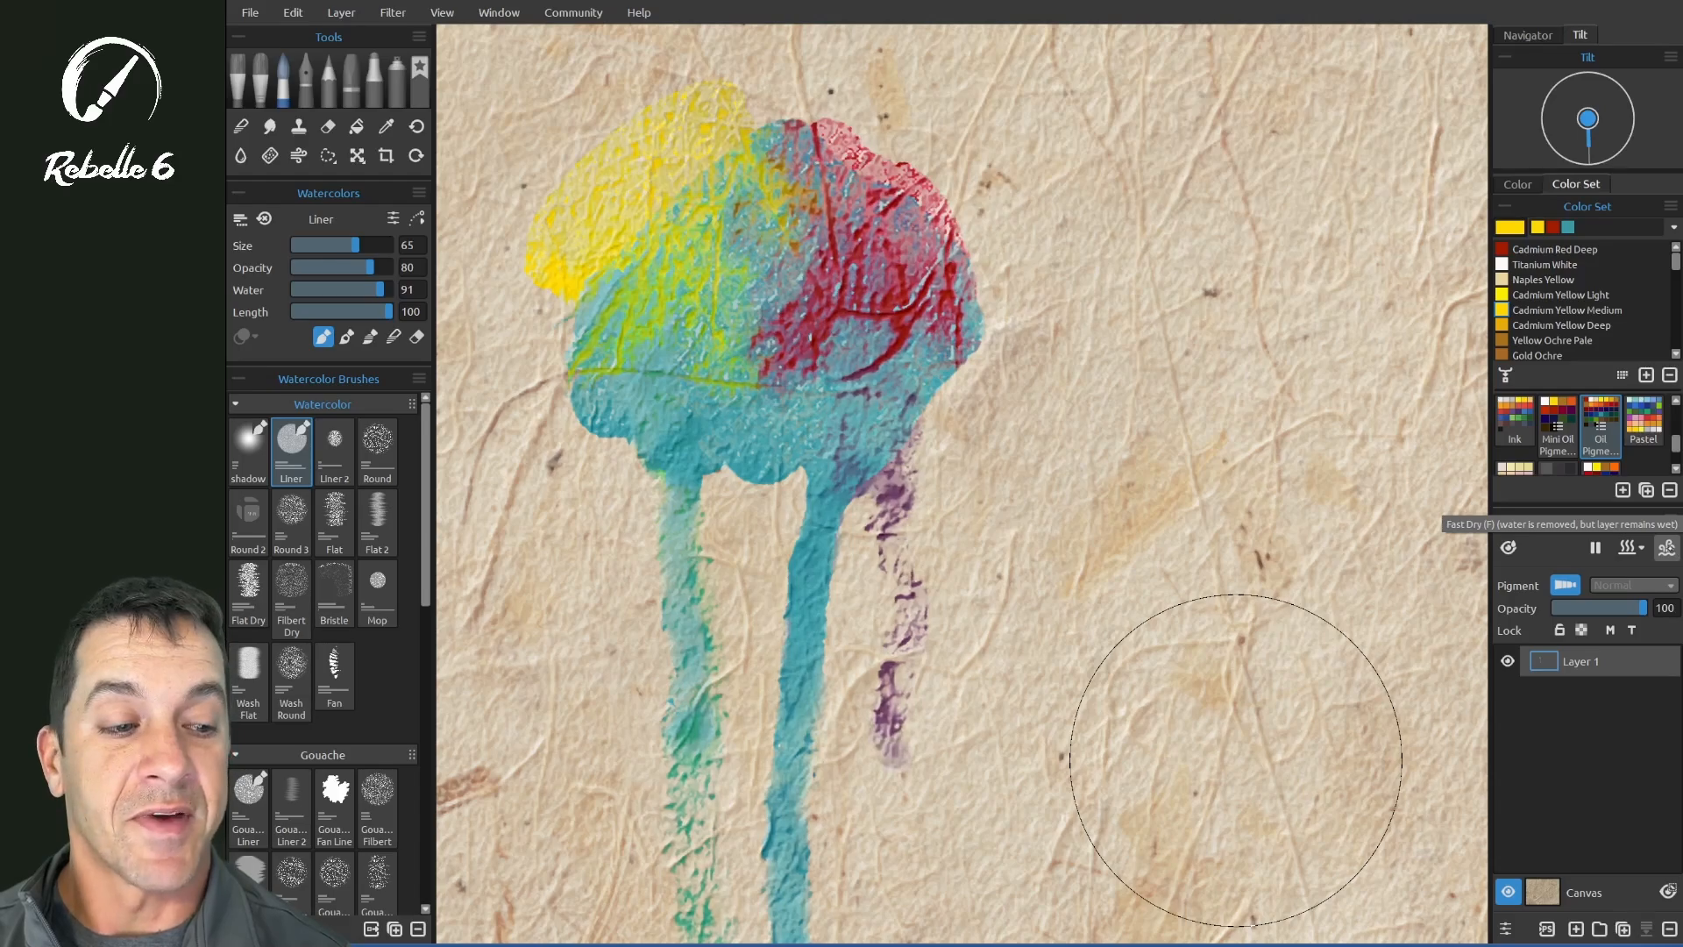
- Fast-dry the layer and take a screen capture of the three-color patch with its drips
left_click(1666, 547)
key("ctrl+minus")
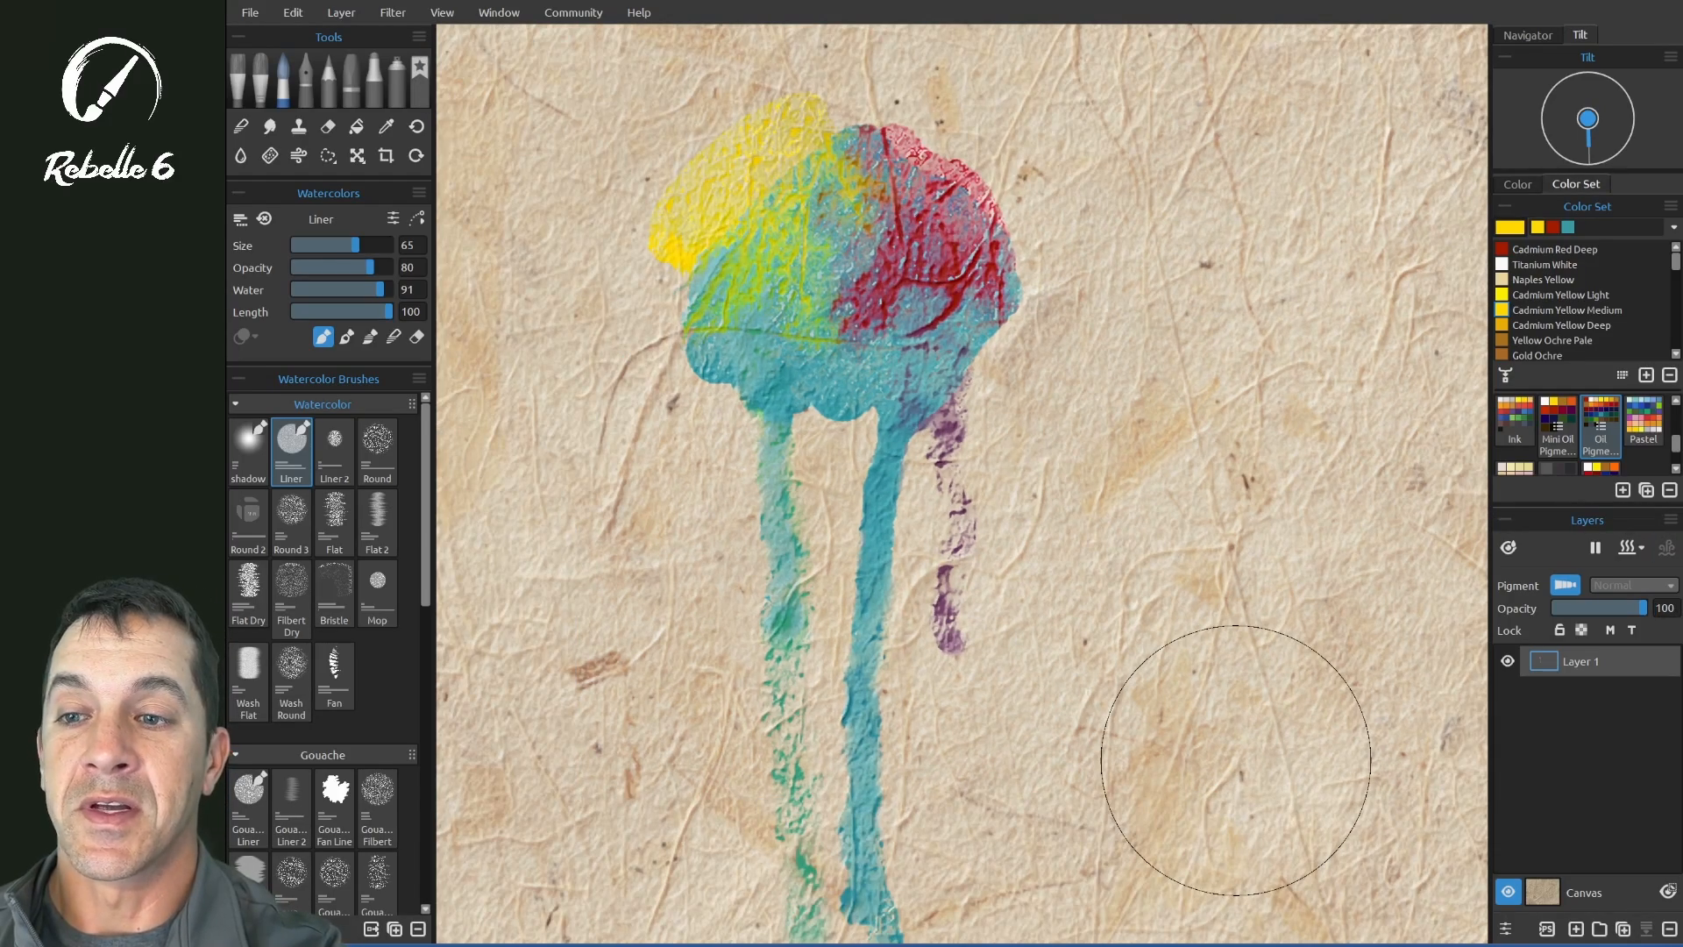
key("shift+super+s")
left_click_drag(607, 70, 1110, 750)
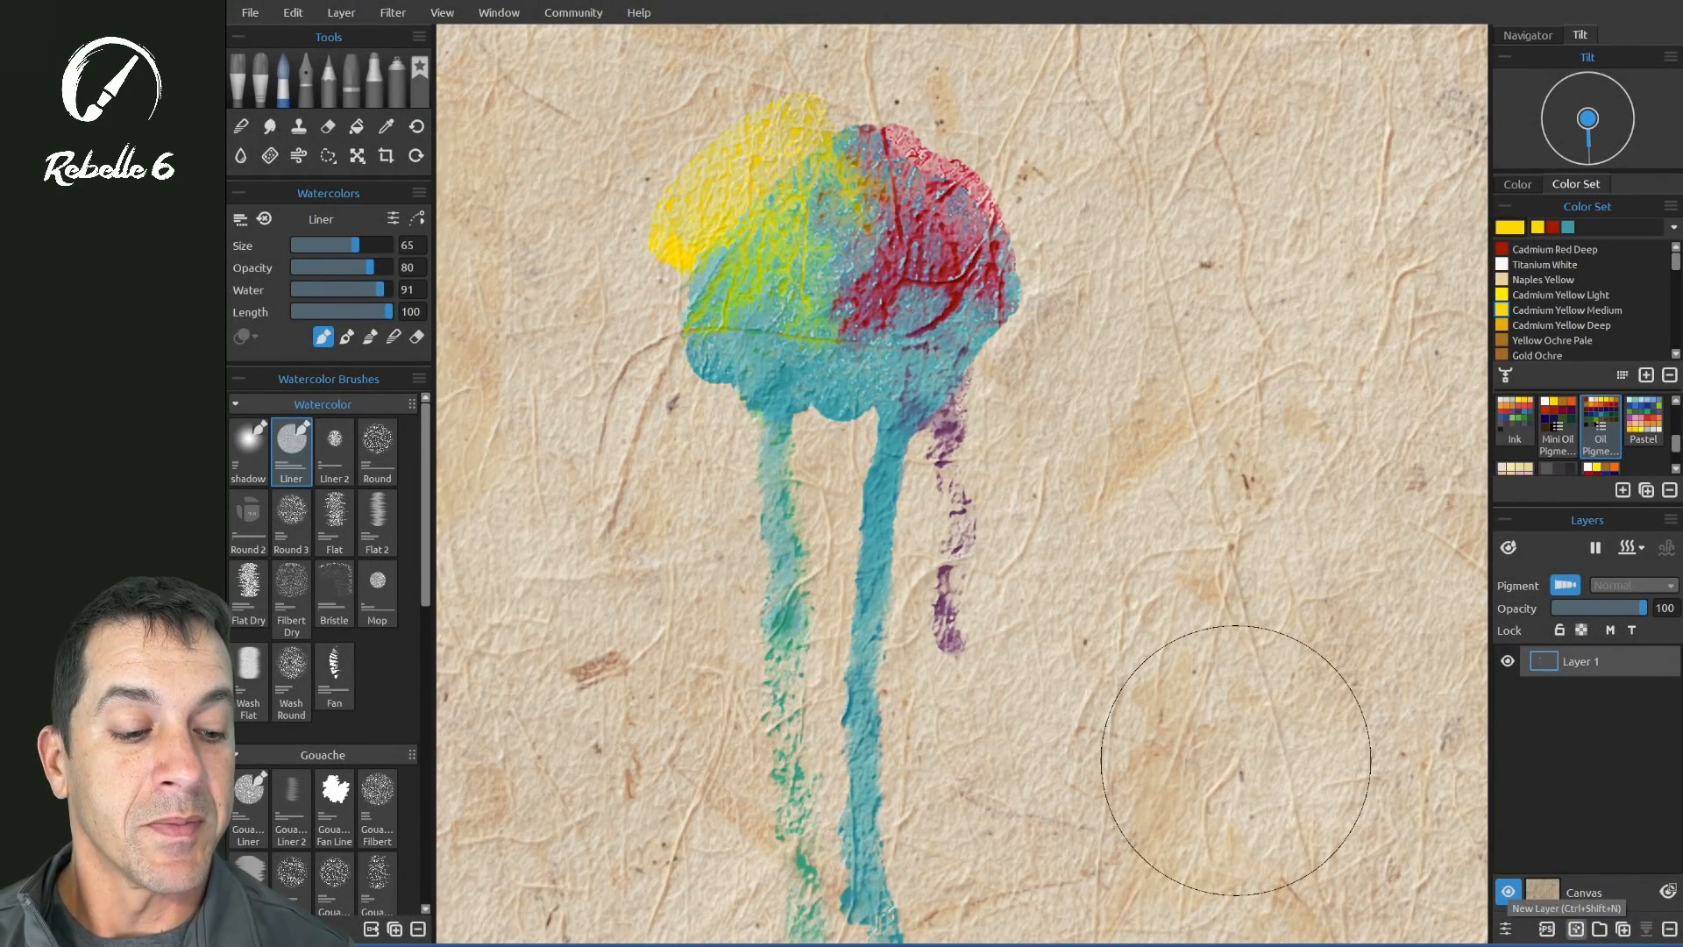
- Add a new layer, paste the captured image and scale it down beside the original painting
left_click(1576, 929)
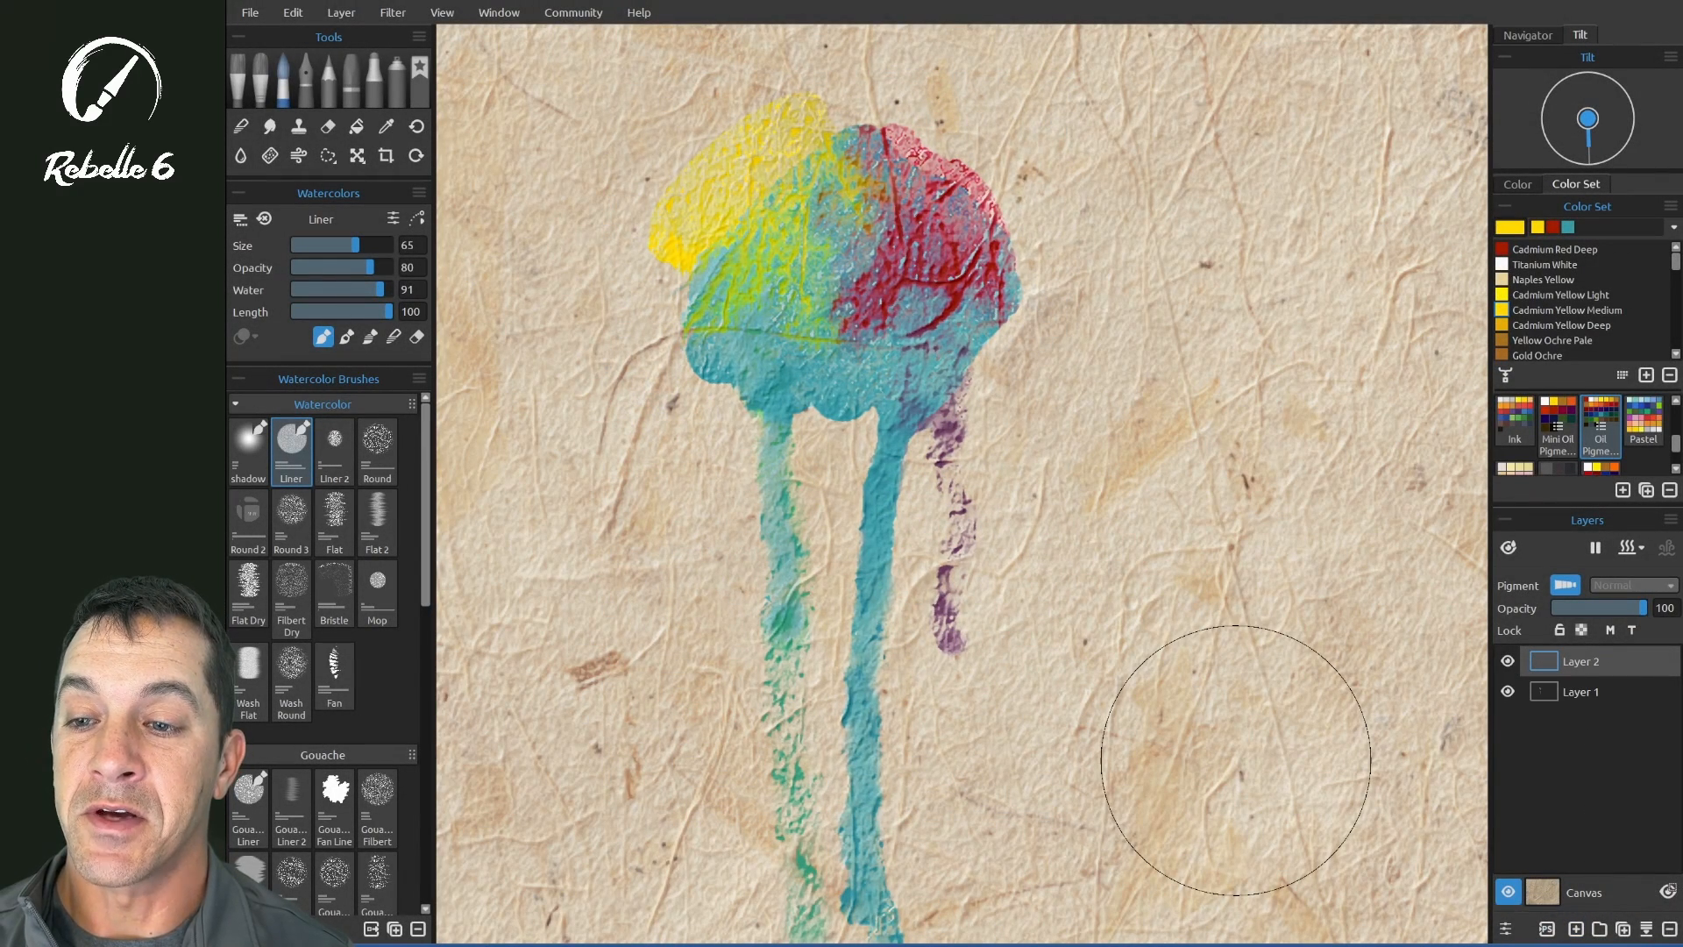
key("ctrl+v")
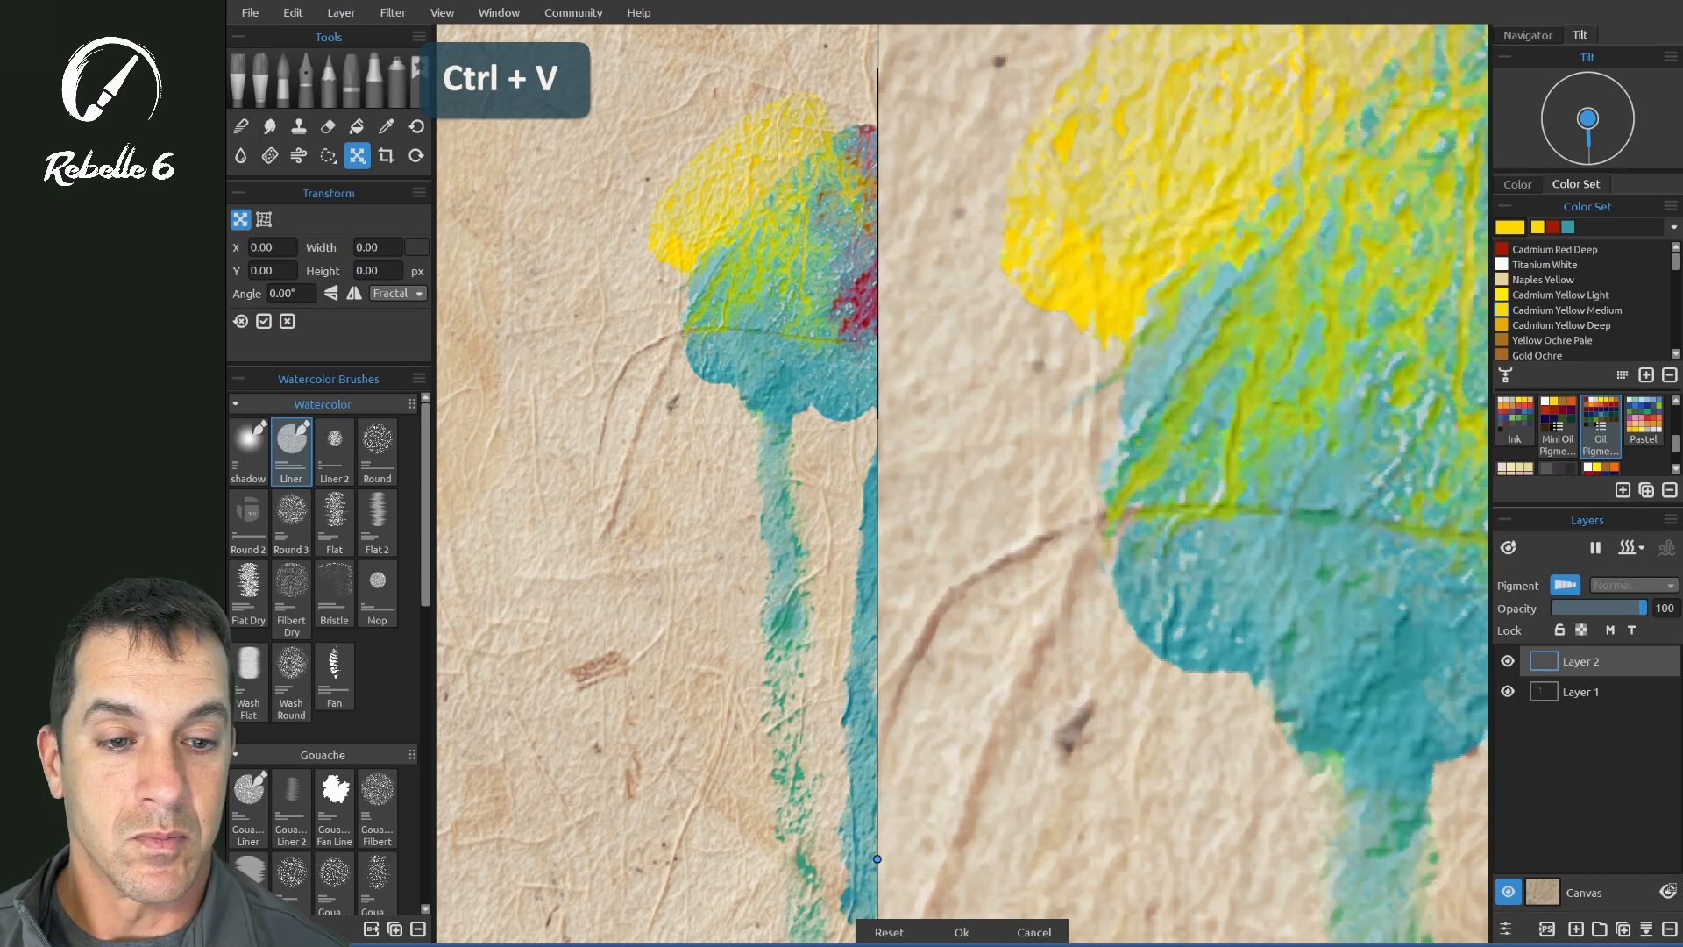
mouse_move(877, 859)
left_mouse_down()
mouse_move(1033, 647)
mouse_move(955, 553)
mouse_move(957, 571)
mouse_move(981, 489)
left_mouse_up()
key("Return")
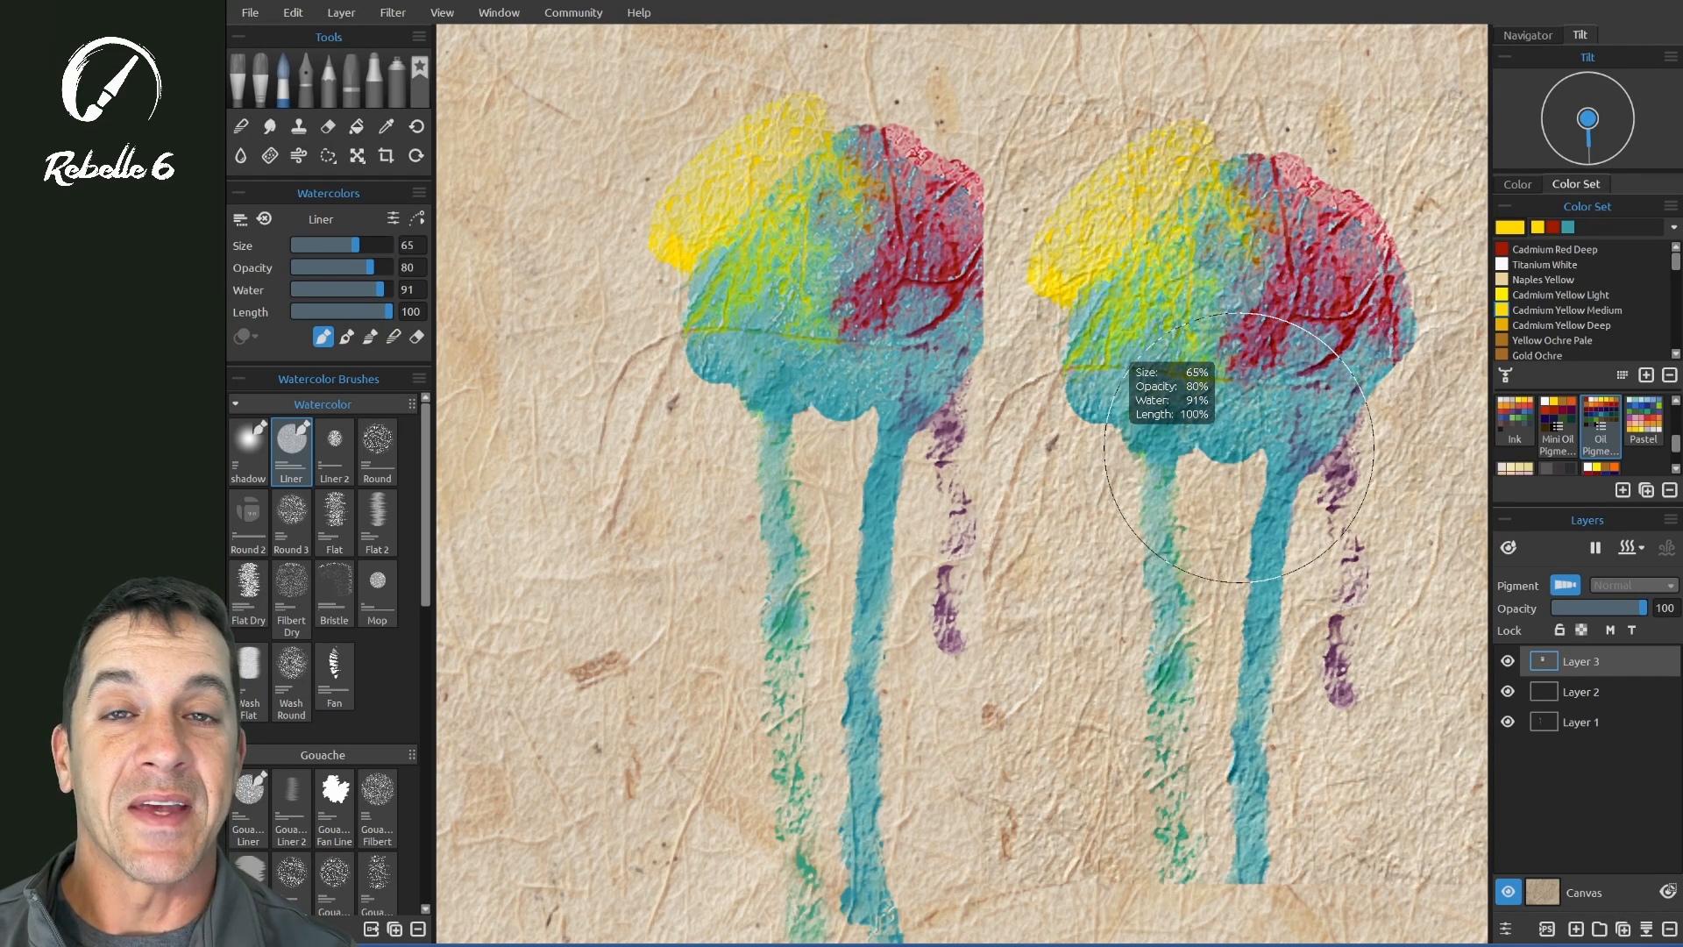
- Hide the pasted image on Layer 3 and change the canvas texture to EX22 Litho Fine
scroll(1239, 447, "down", 5)
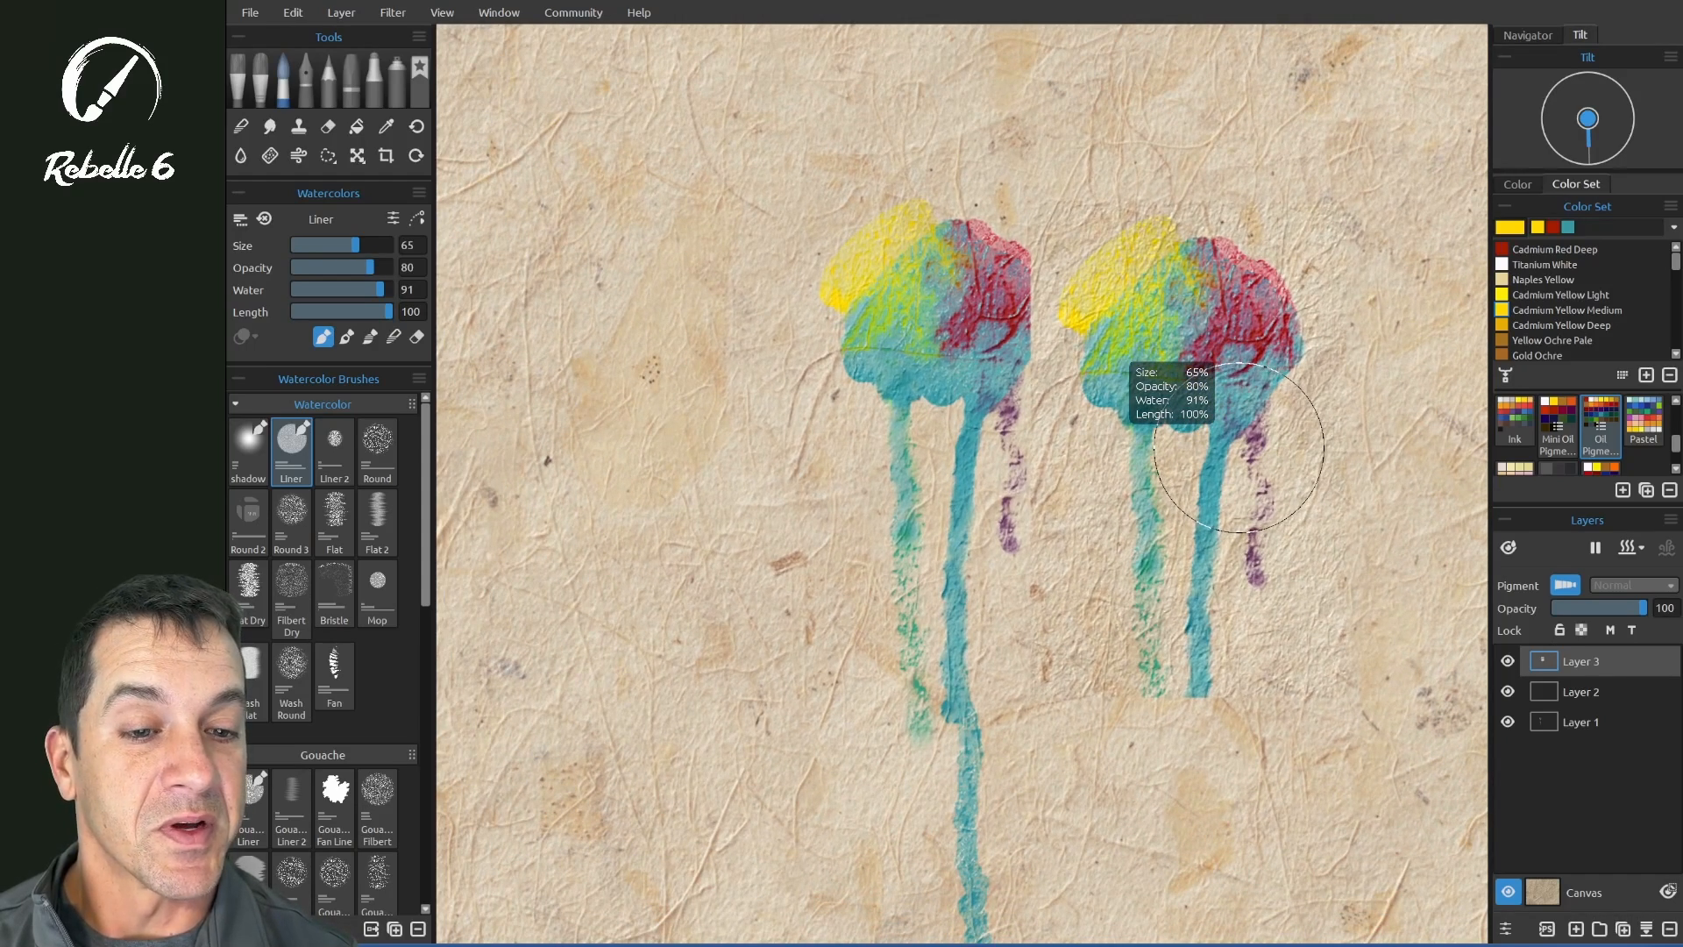
left_click(1508, 661)
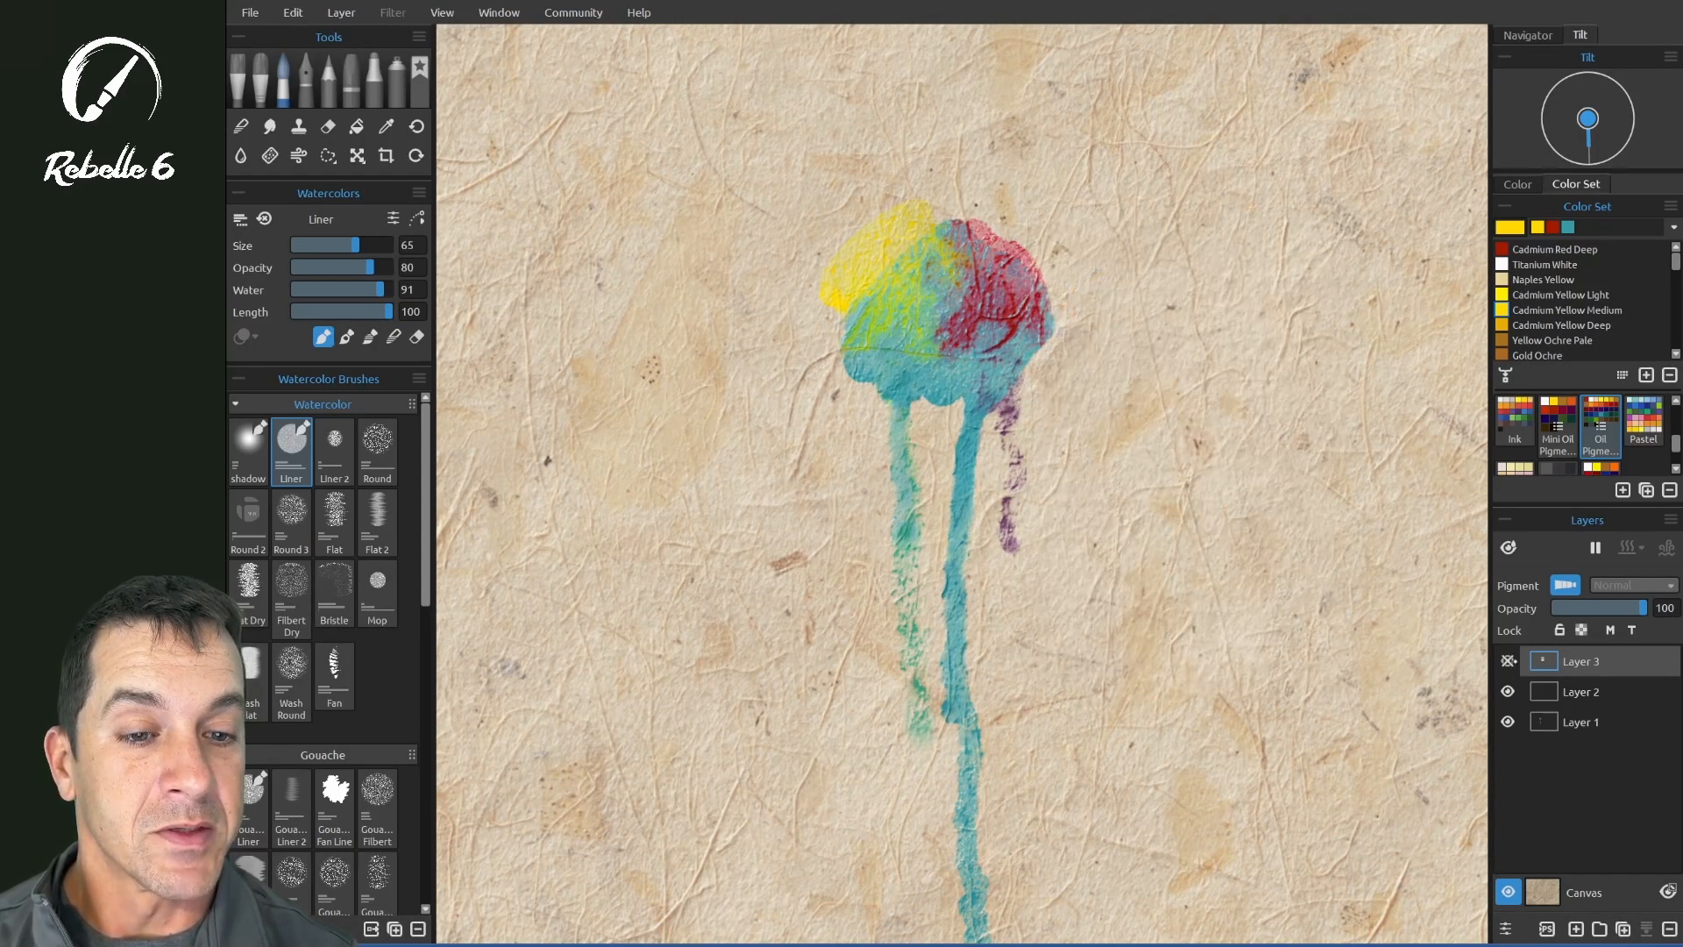
scroll(1243, 425, "up", 2)
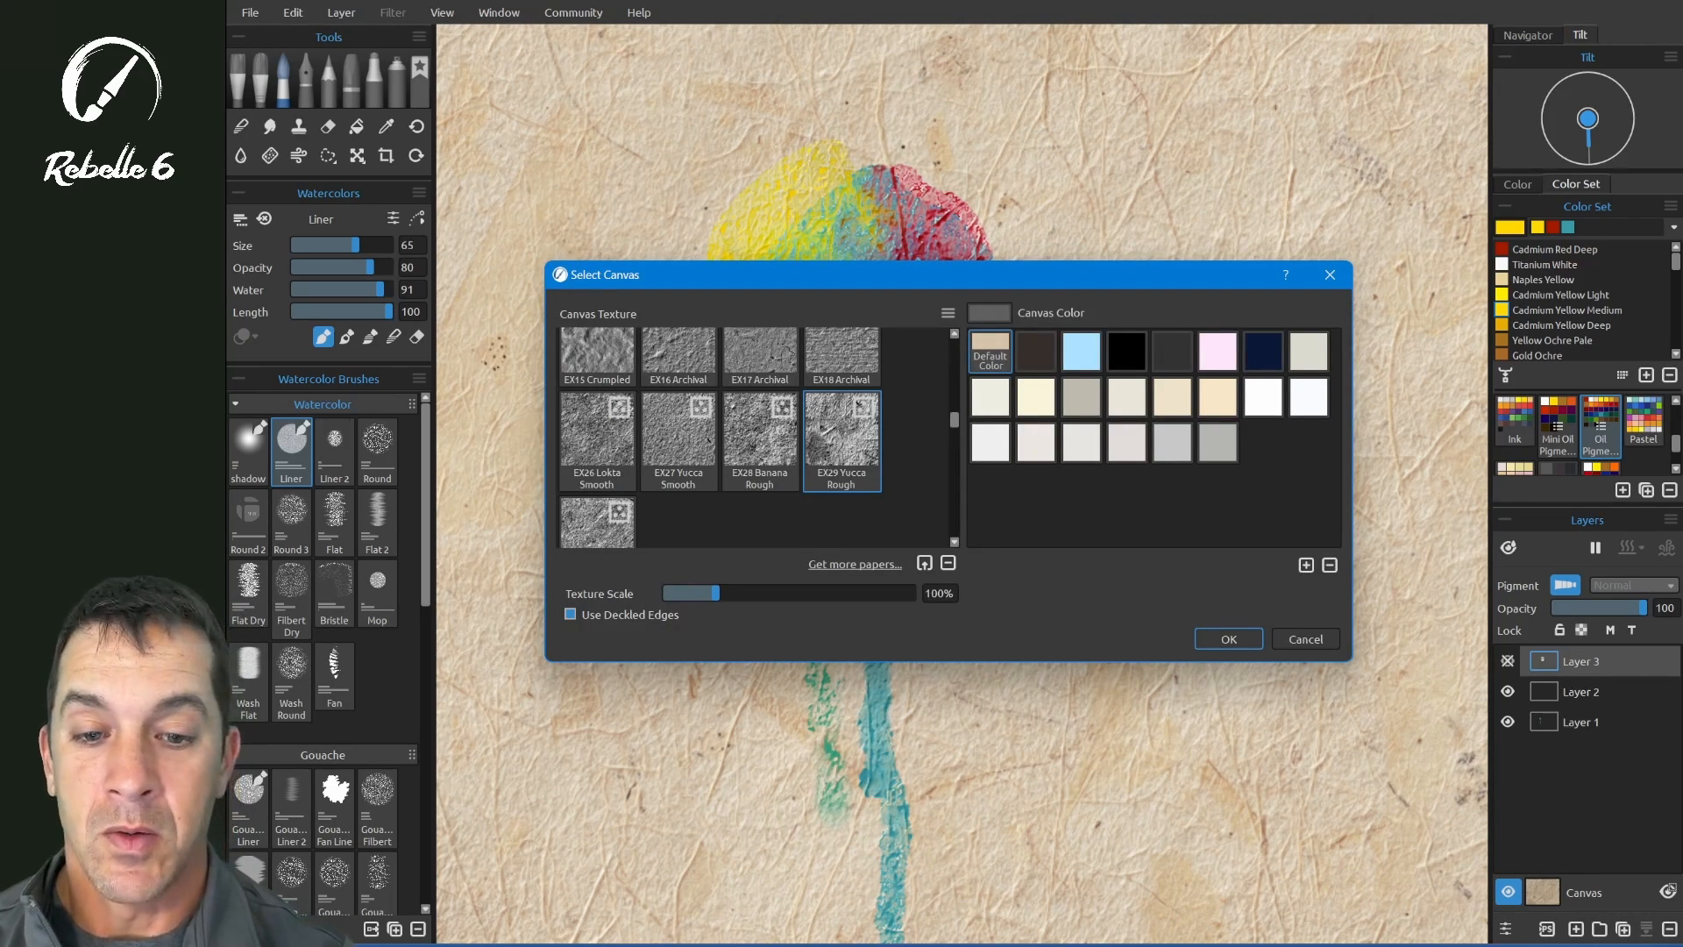
scroll(754, 439, "down", 1)
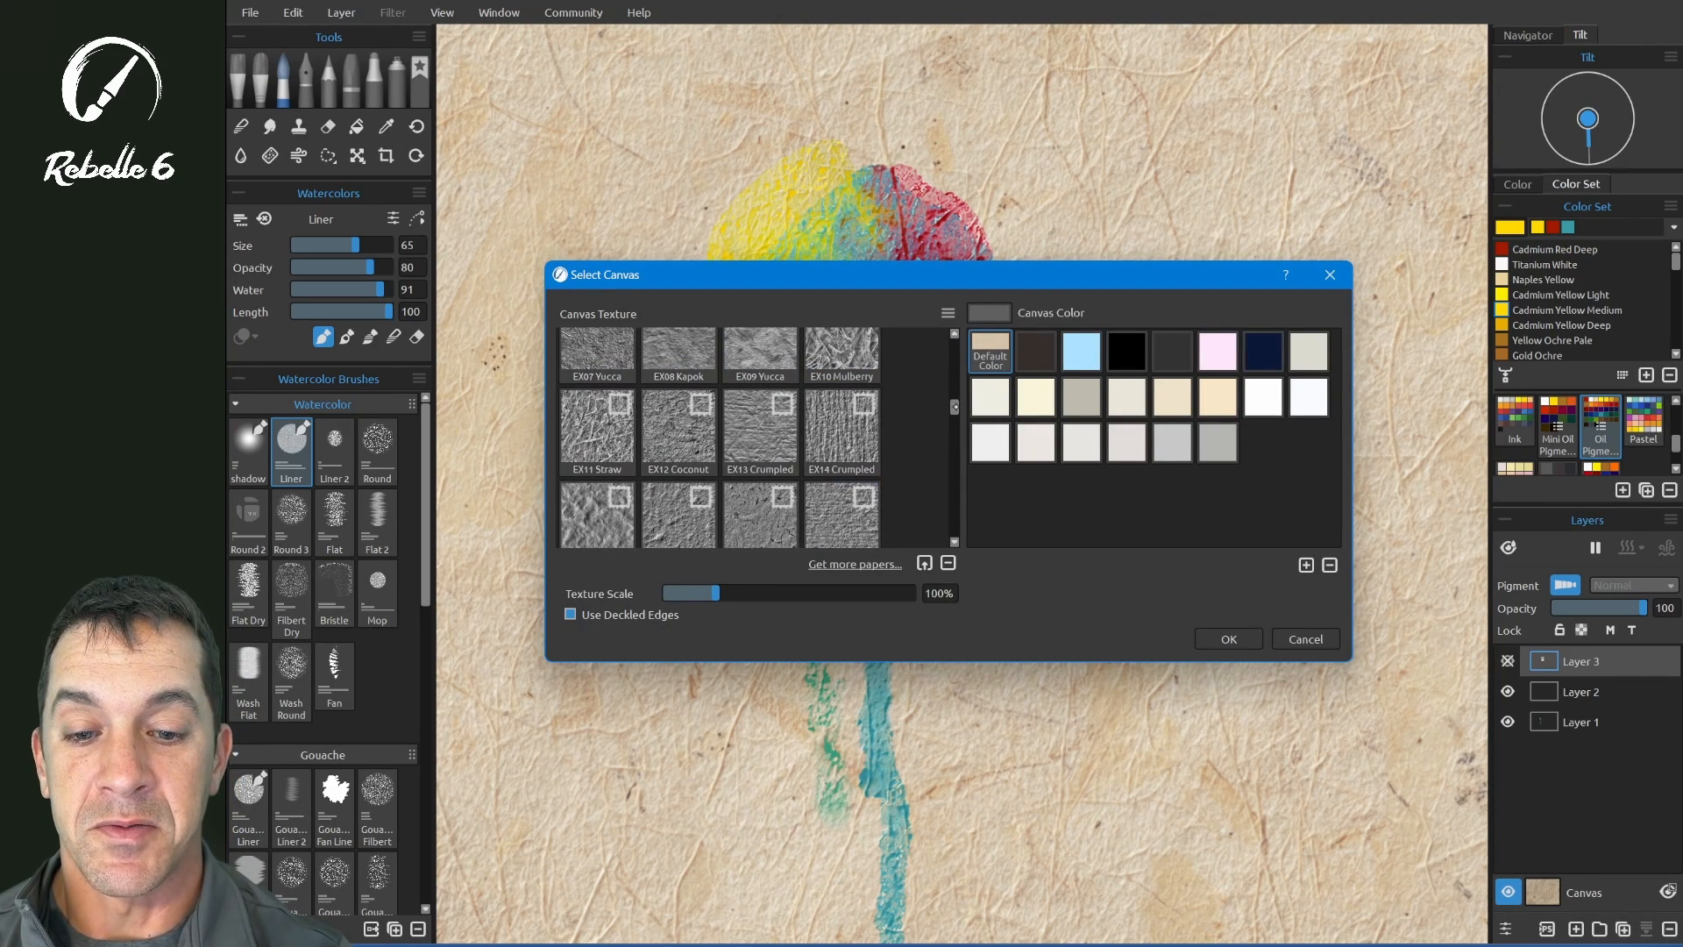
scroll(754, 438, "down", 3)
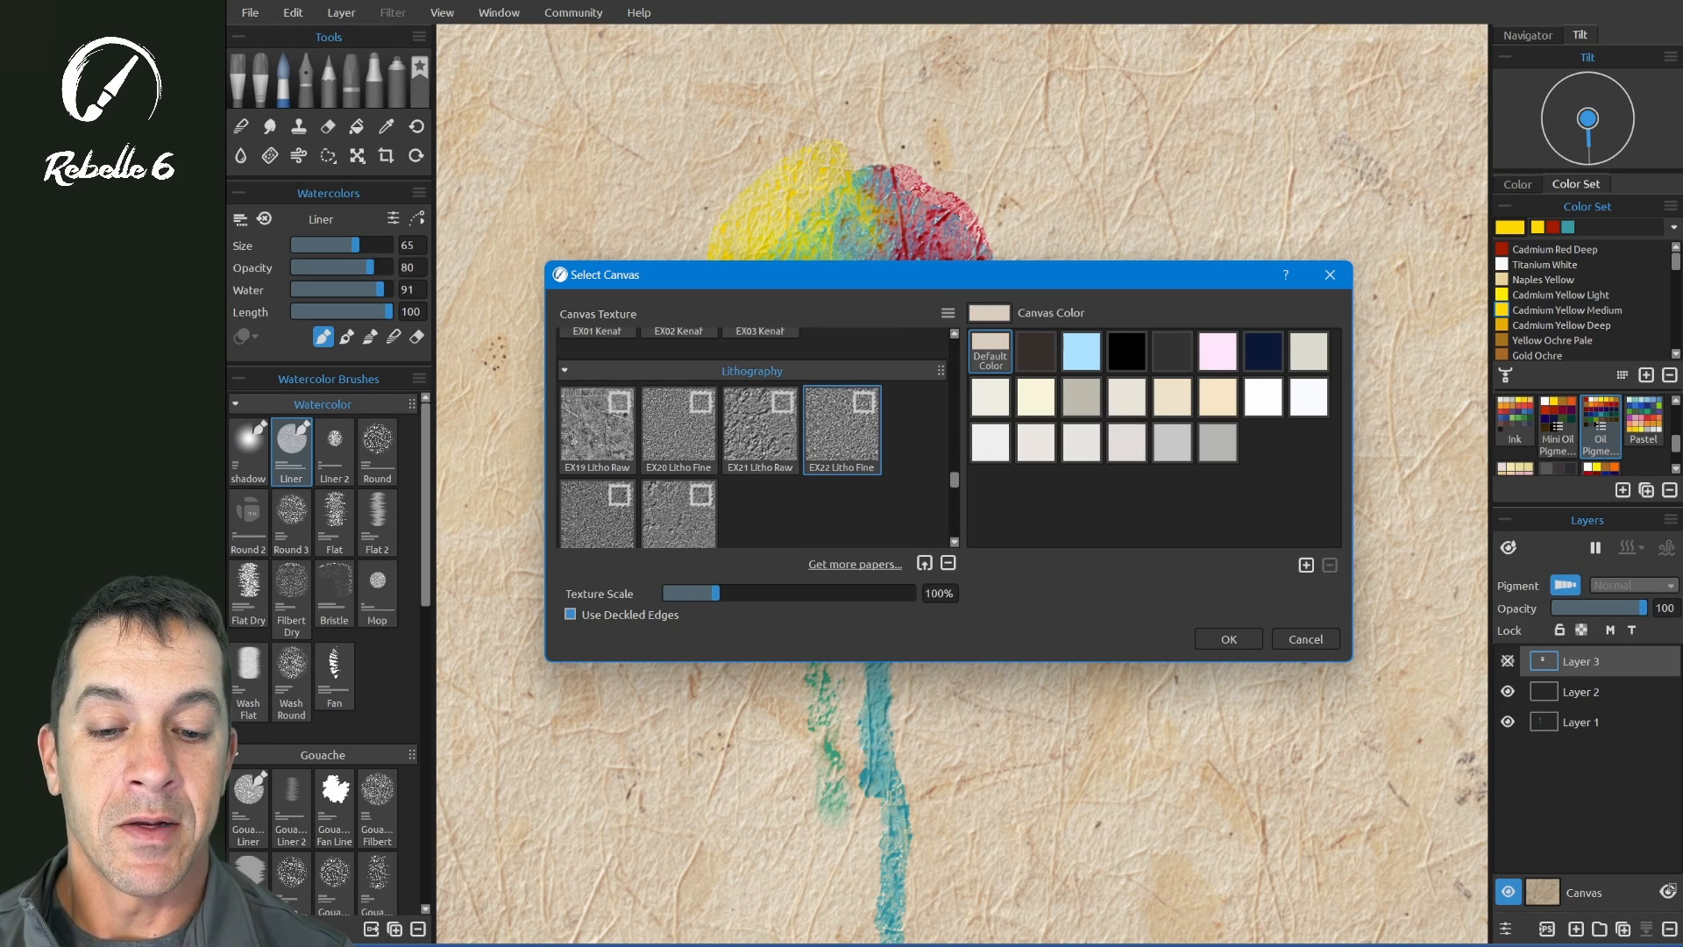
left_click(1229, 640)
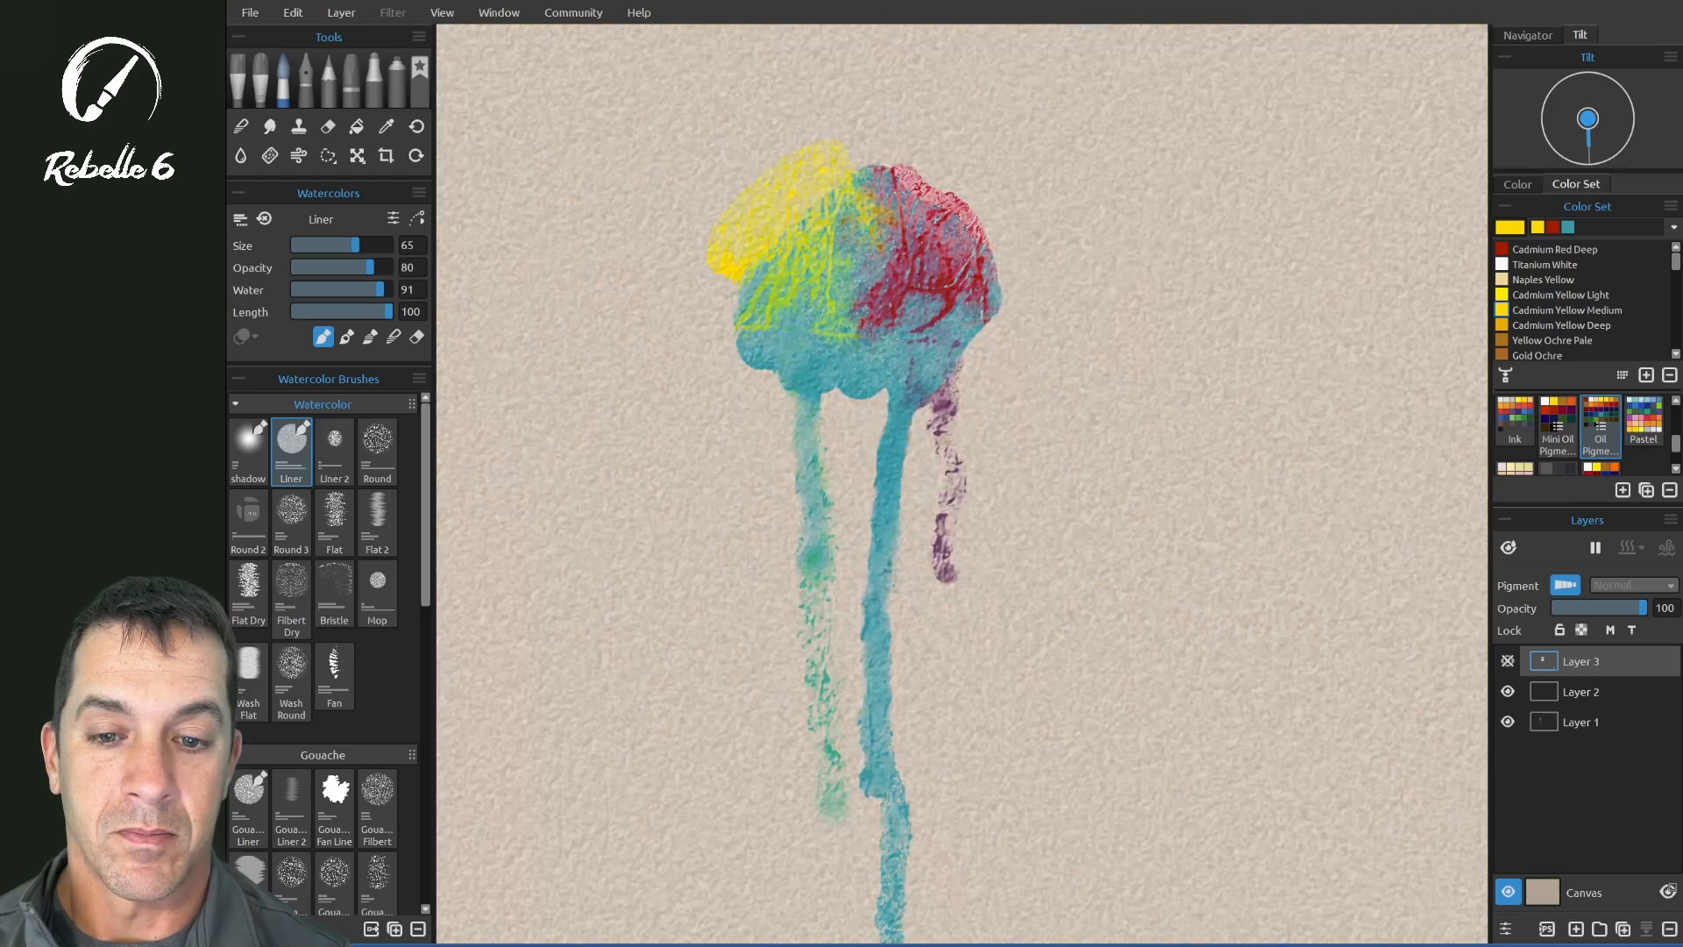
- Paint a teal watercolor patch on Layer 2, on the empty paper to the right of the first painting
mouse_move(855, 272)
left_mouse_down()
mouse_move(701, 274)
mouse_move(677, 318)
left_mouse_up()
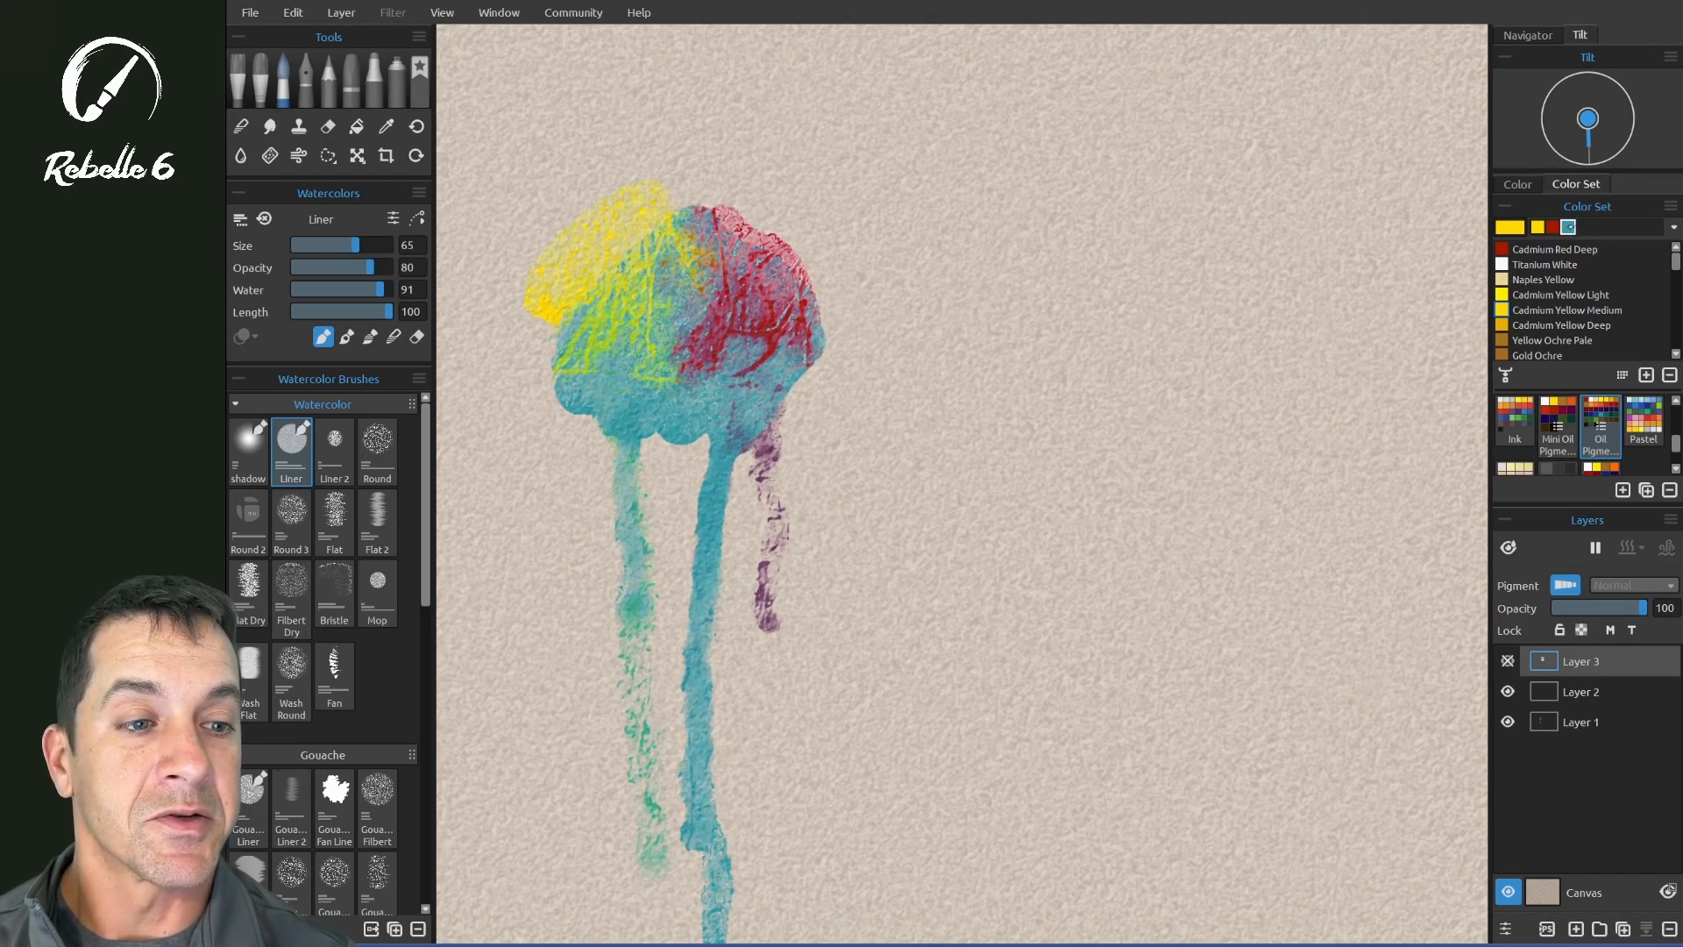
left_click(1569, 228)
left_click(1581, 692)
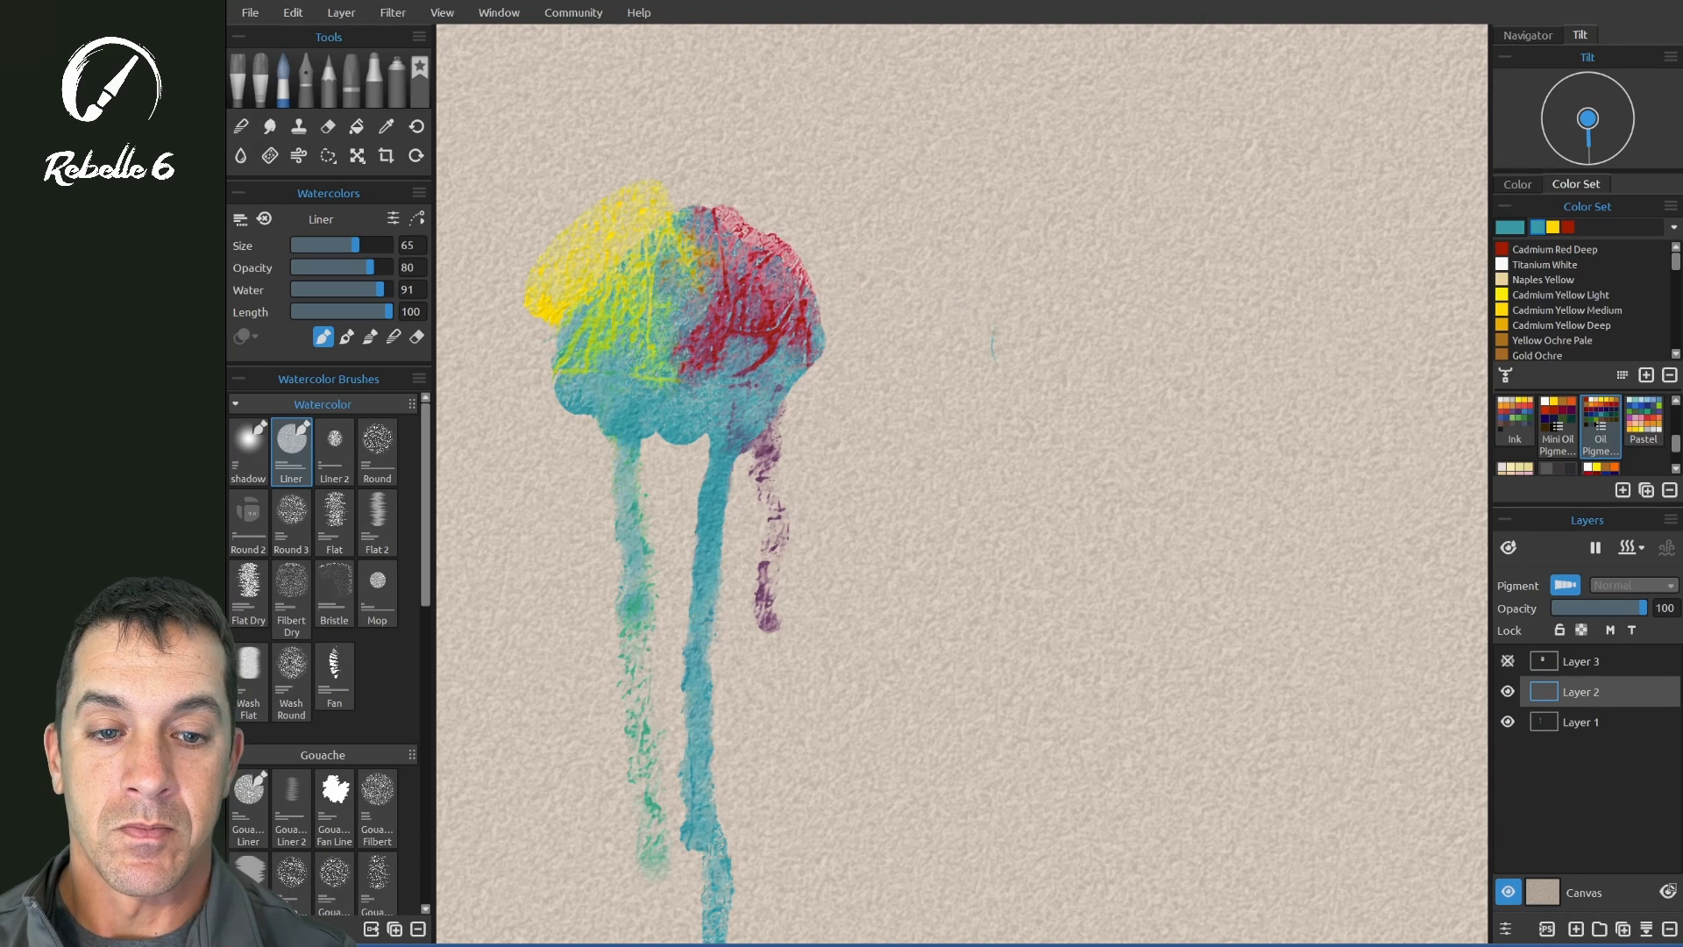
mouse_move(970, 323)
left_mouse_down()
mouse_move(1083, 242)
mouse_move(990, 372)
mouse_move(1138, 309)
mouse_move(1067, 418)
mouse_move(1162, 307)
mouse_move(1138, 272)
mouse_move(1169, 254)
mouse_move(1140, 226)
mouse_move(1193, 274)
left_mouse_up()
- Brush red over the upper-right edge and yellow over the upper-left edge of the teal patch on Layer 2
left_click(1568, 228)
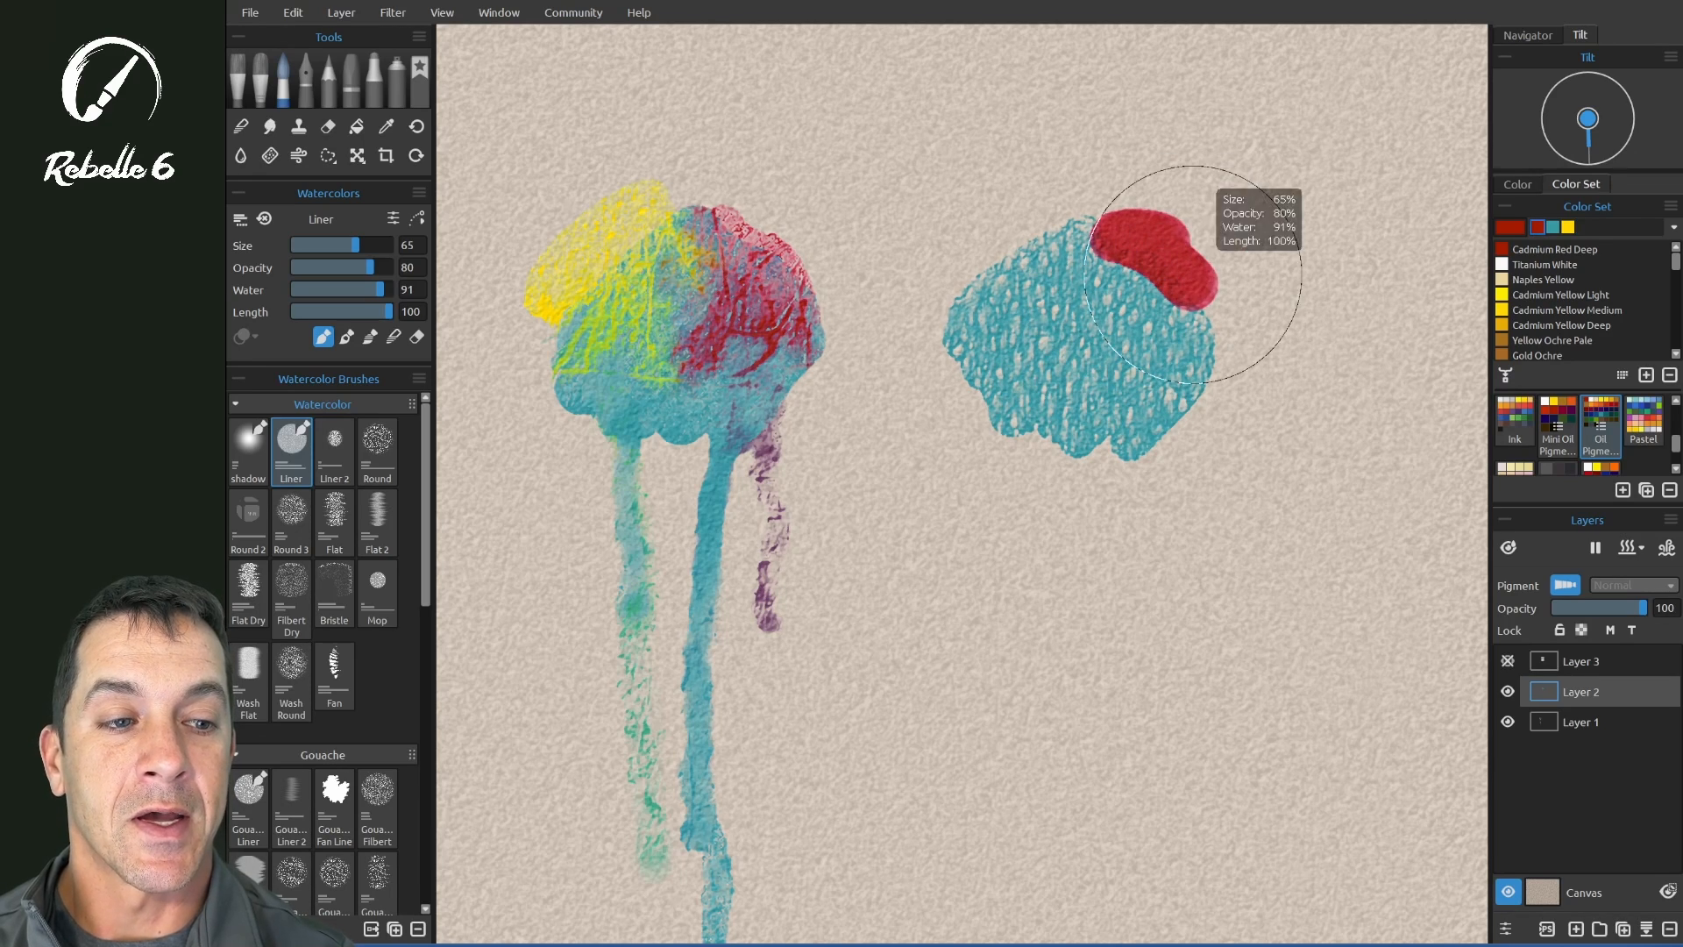
left_click(1569, 227)
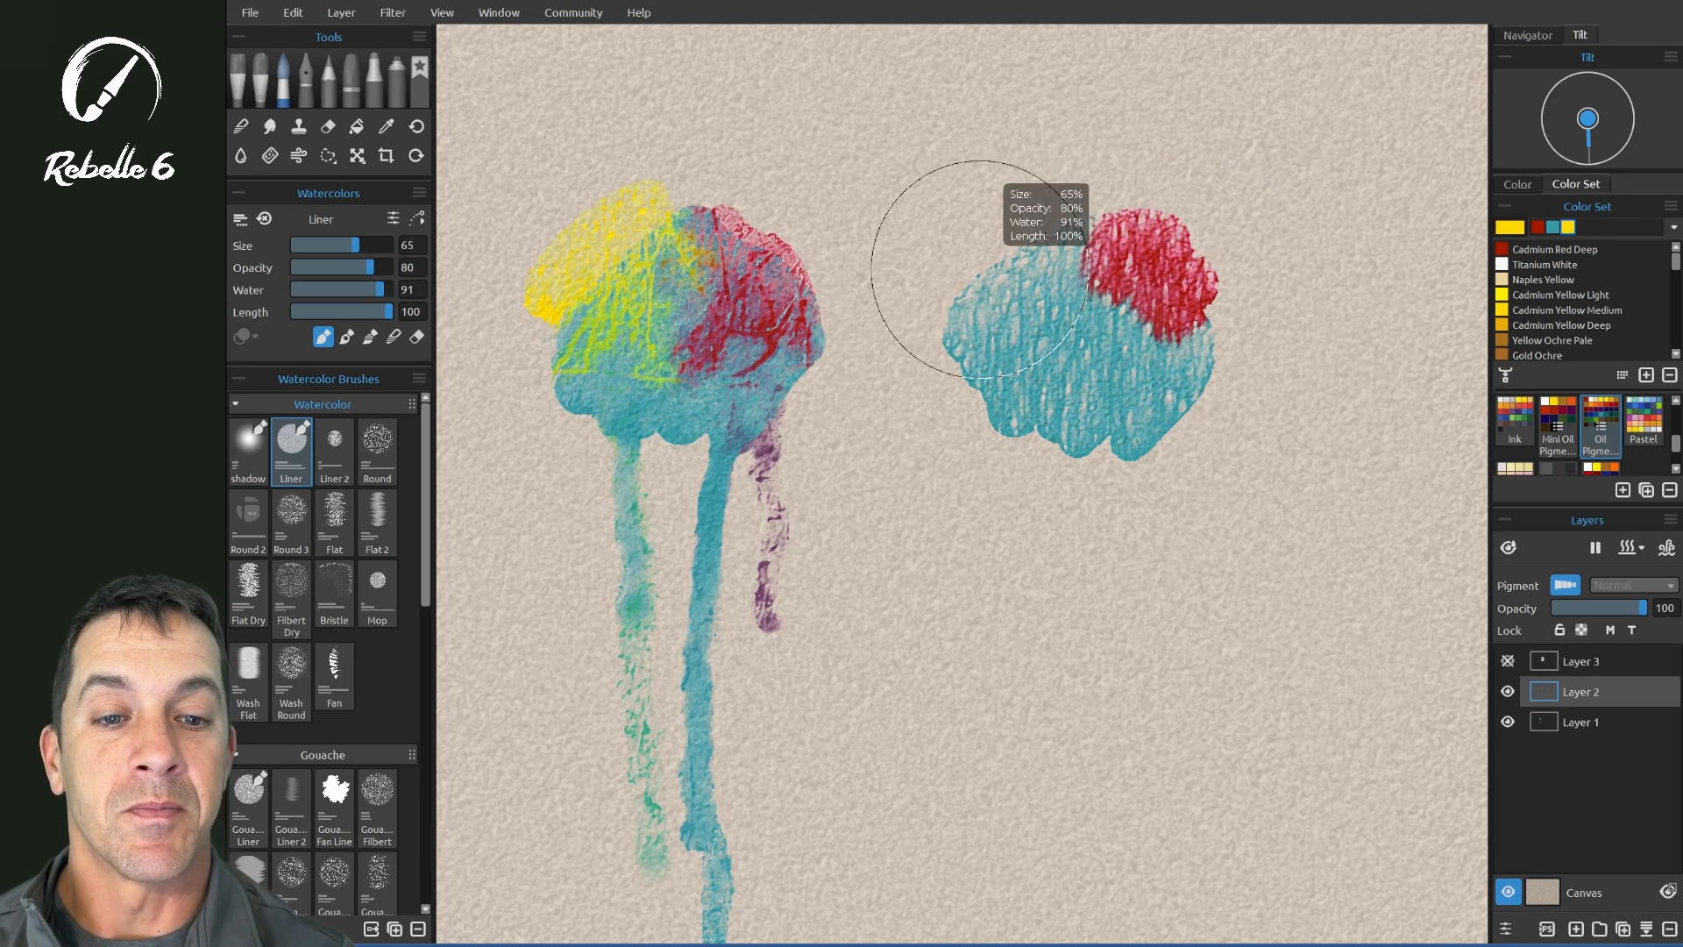
left_click_drag(960, 278, 1074, 224)
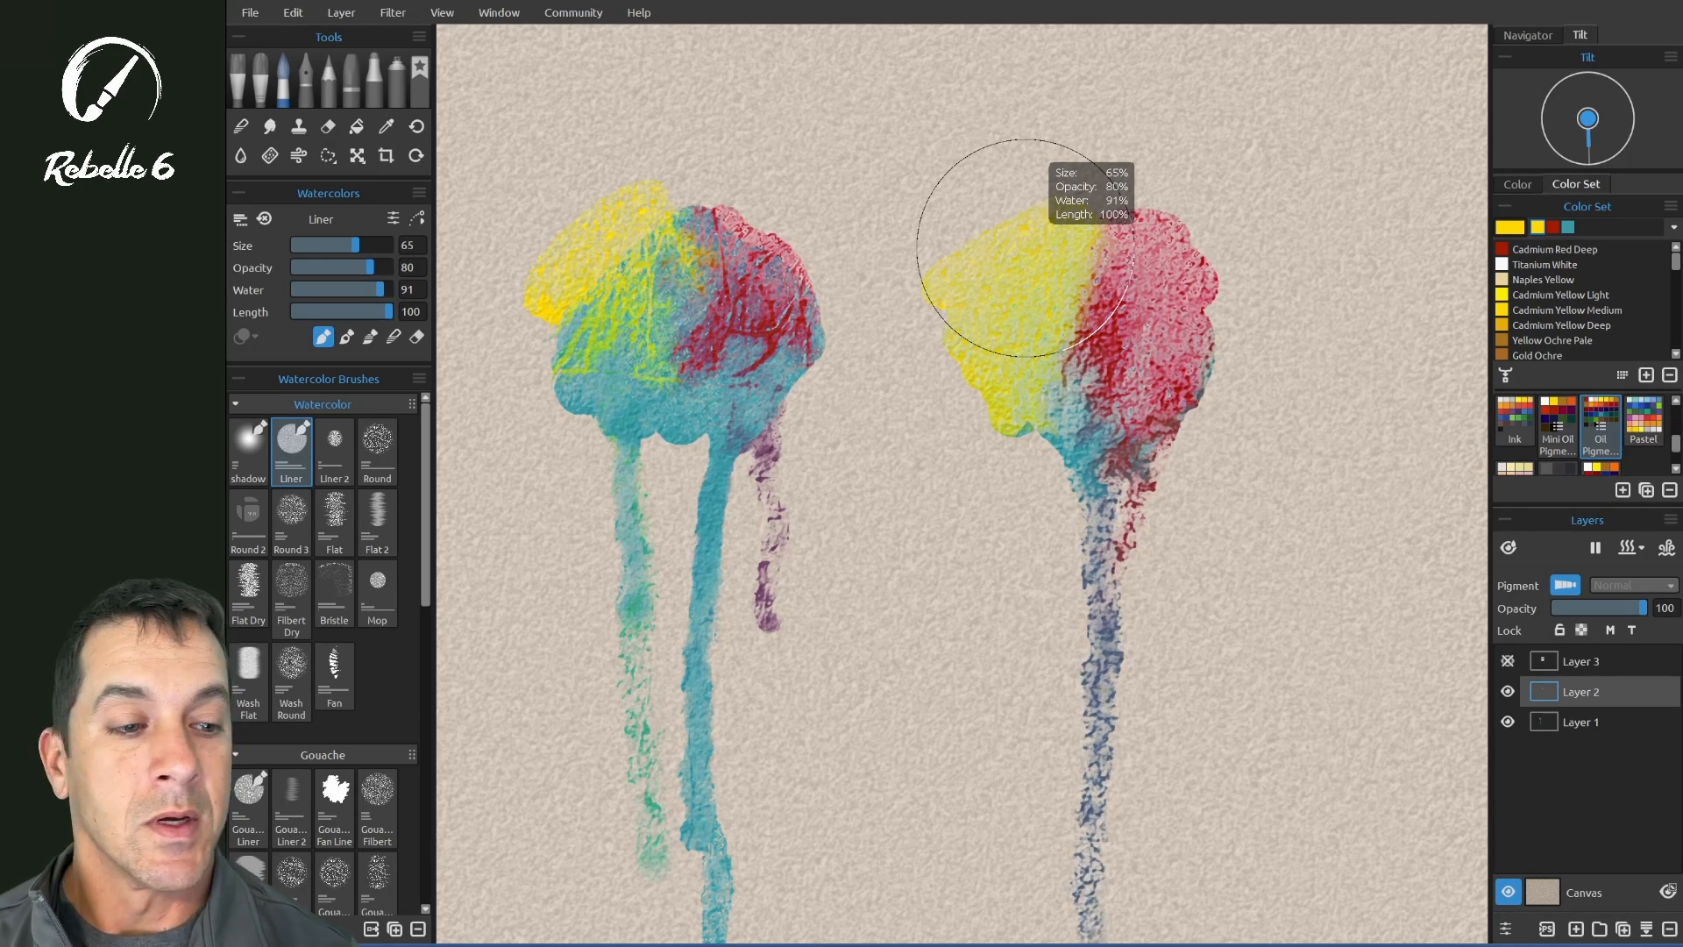
- Fast-dry Layer 2 and take a screen capture of the lithography-paper patch and its long drip
left_click(1666, 547)
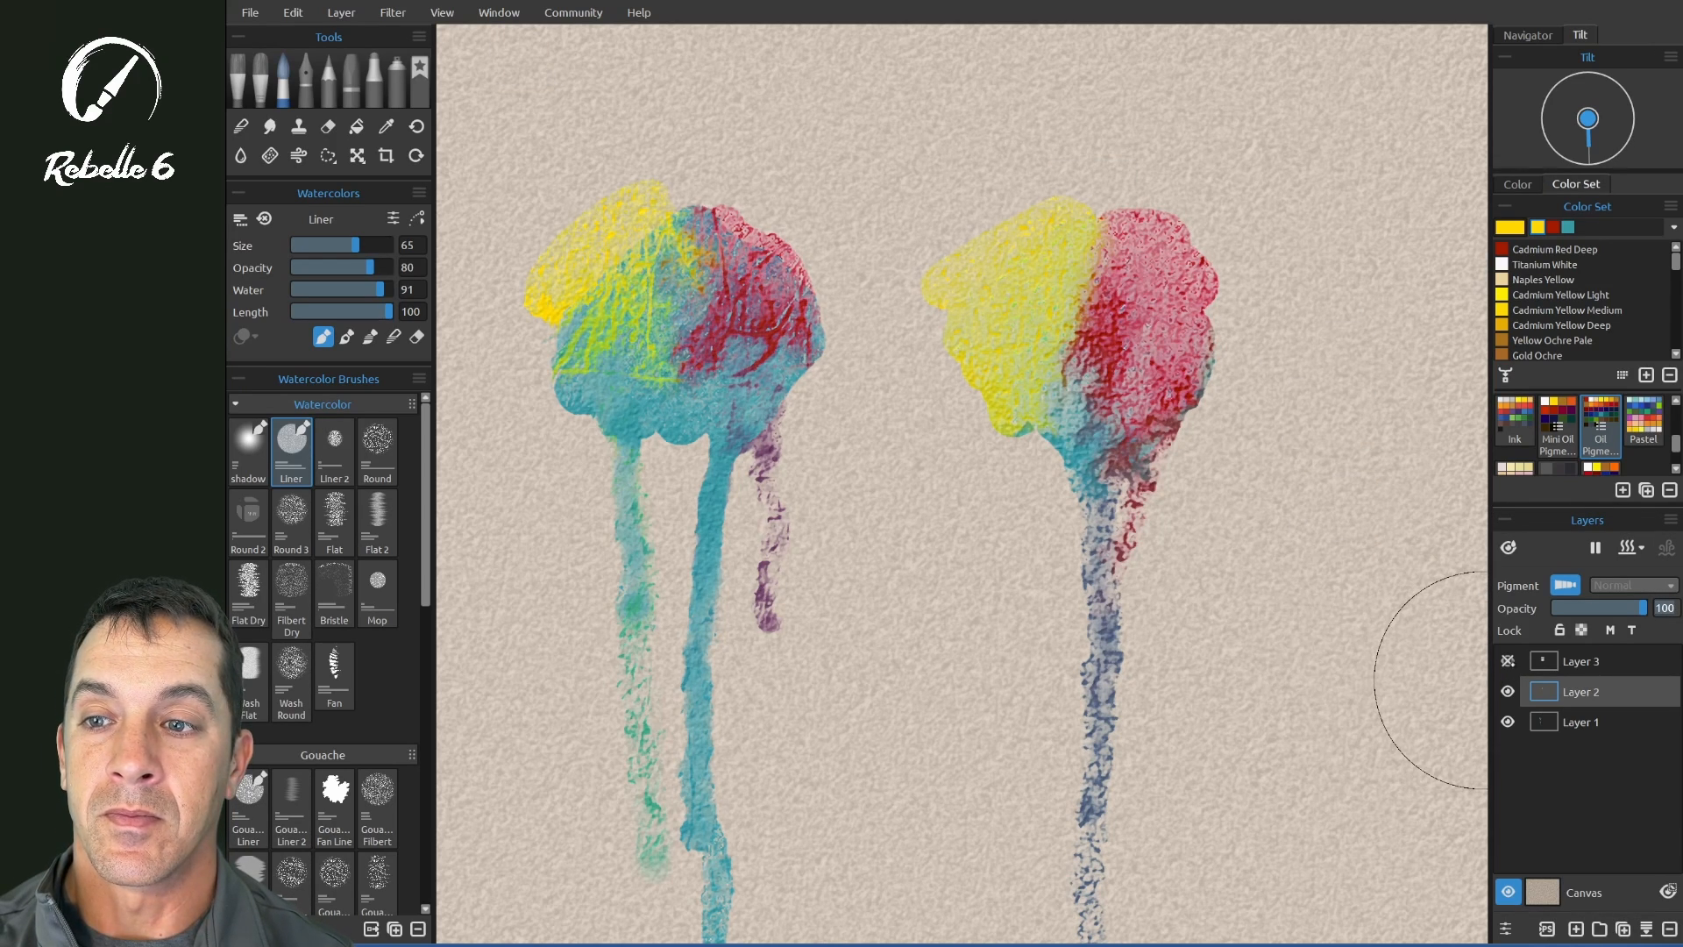
key("shift+super")
key("shift+super+s")
mouse_move(888, 161)
left_mouse_down()
mouse_move(1120, 451)
mouse_move(1270, 827)
mouse_move(1278, 910)
left_mouse_up()
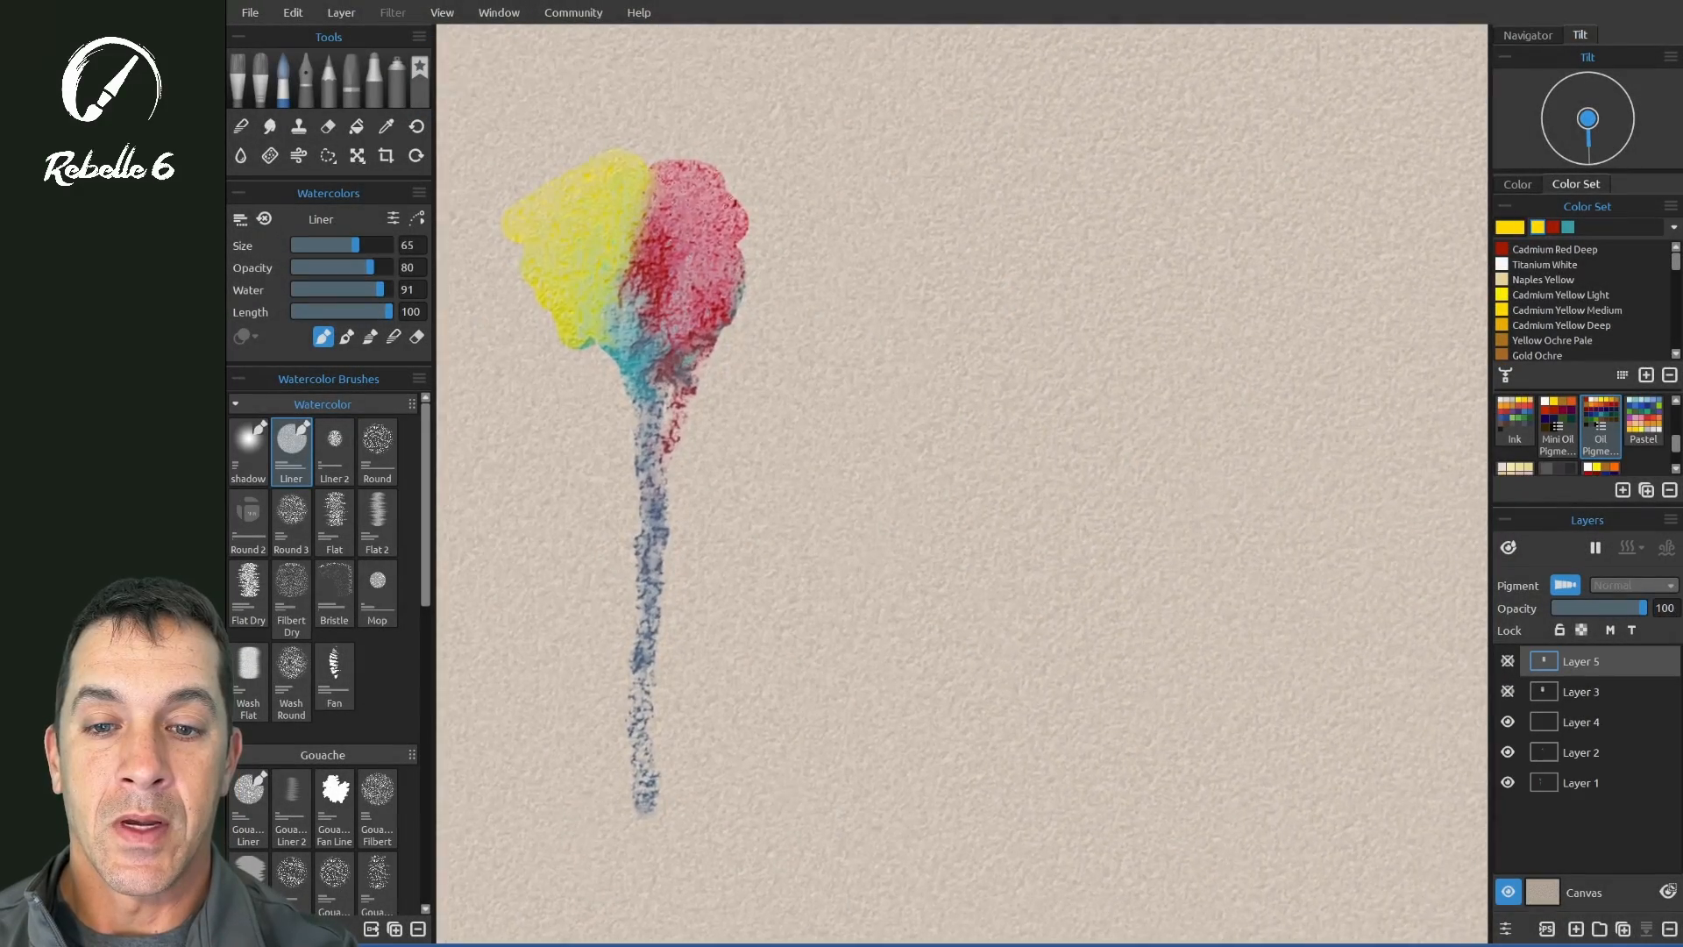
- Change the canvas texture to EX13 Crumpled and paint a teal patch on the empty Layer 6
left_click(1540, 885)
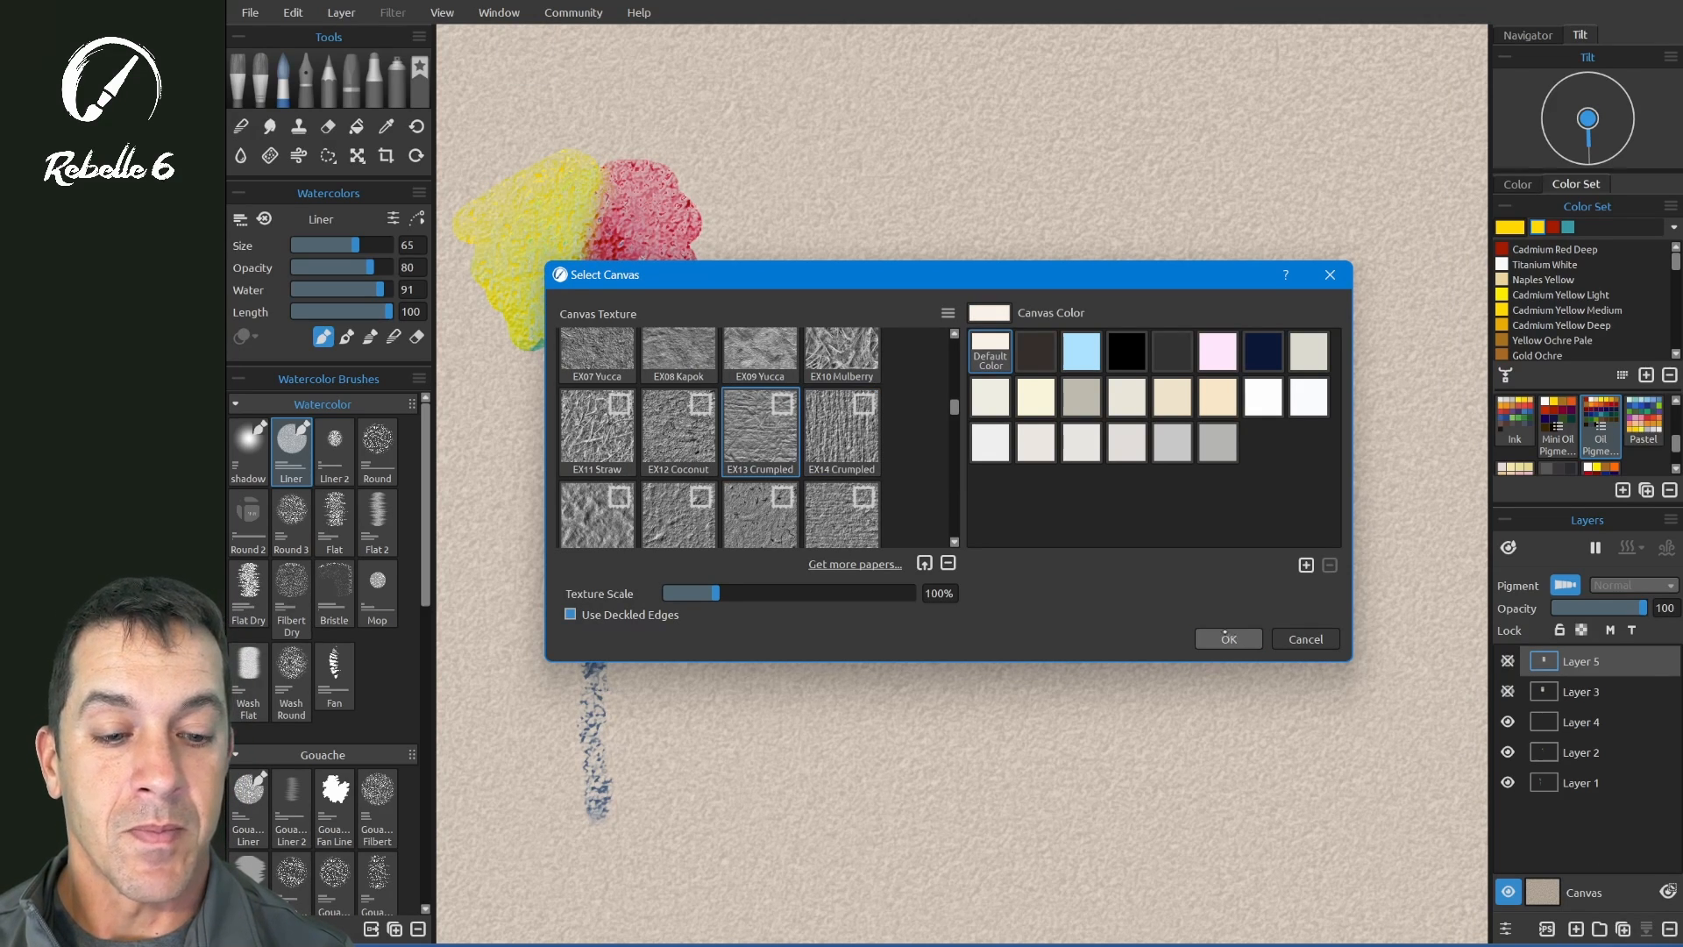
left_click(1228, 639)
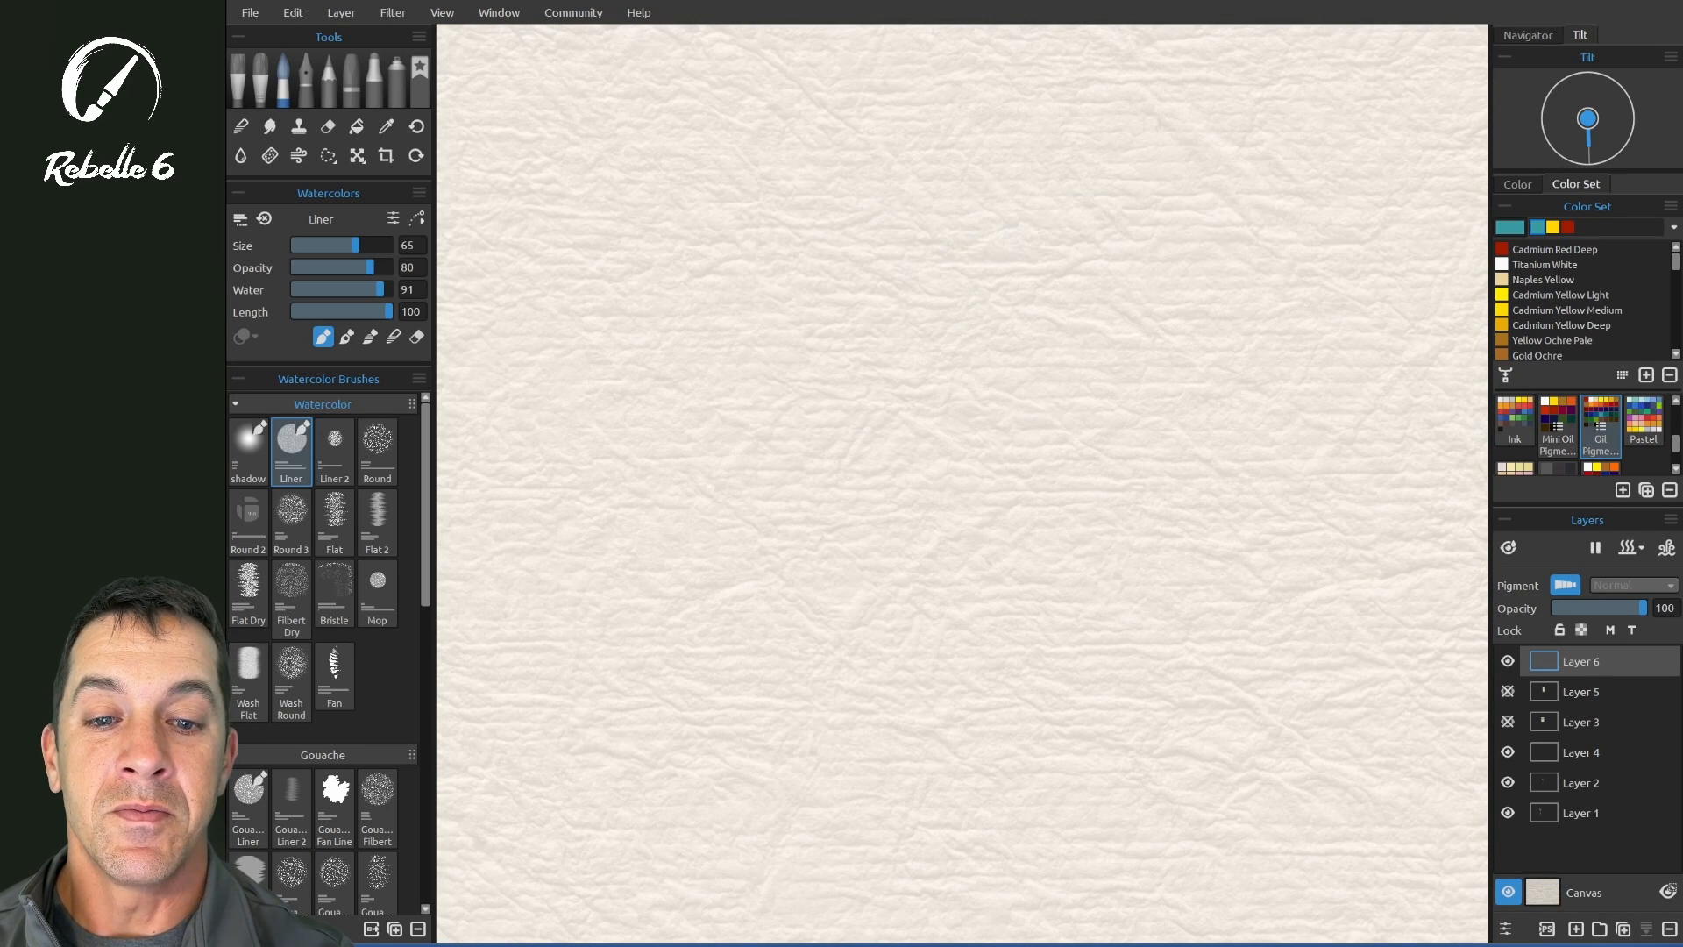
mouse_move(982, 259)
left_mouse_down()
mouse_move(835, 368)
mouse_move(909, 396)
left_mouse_up()
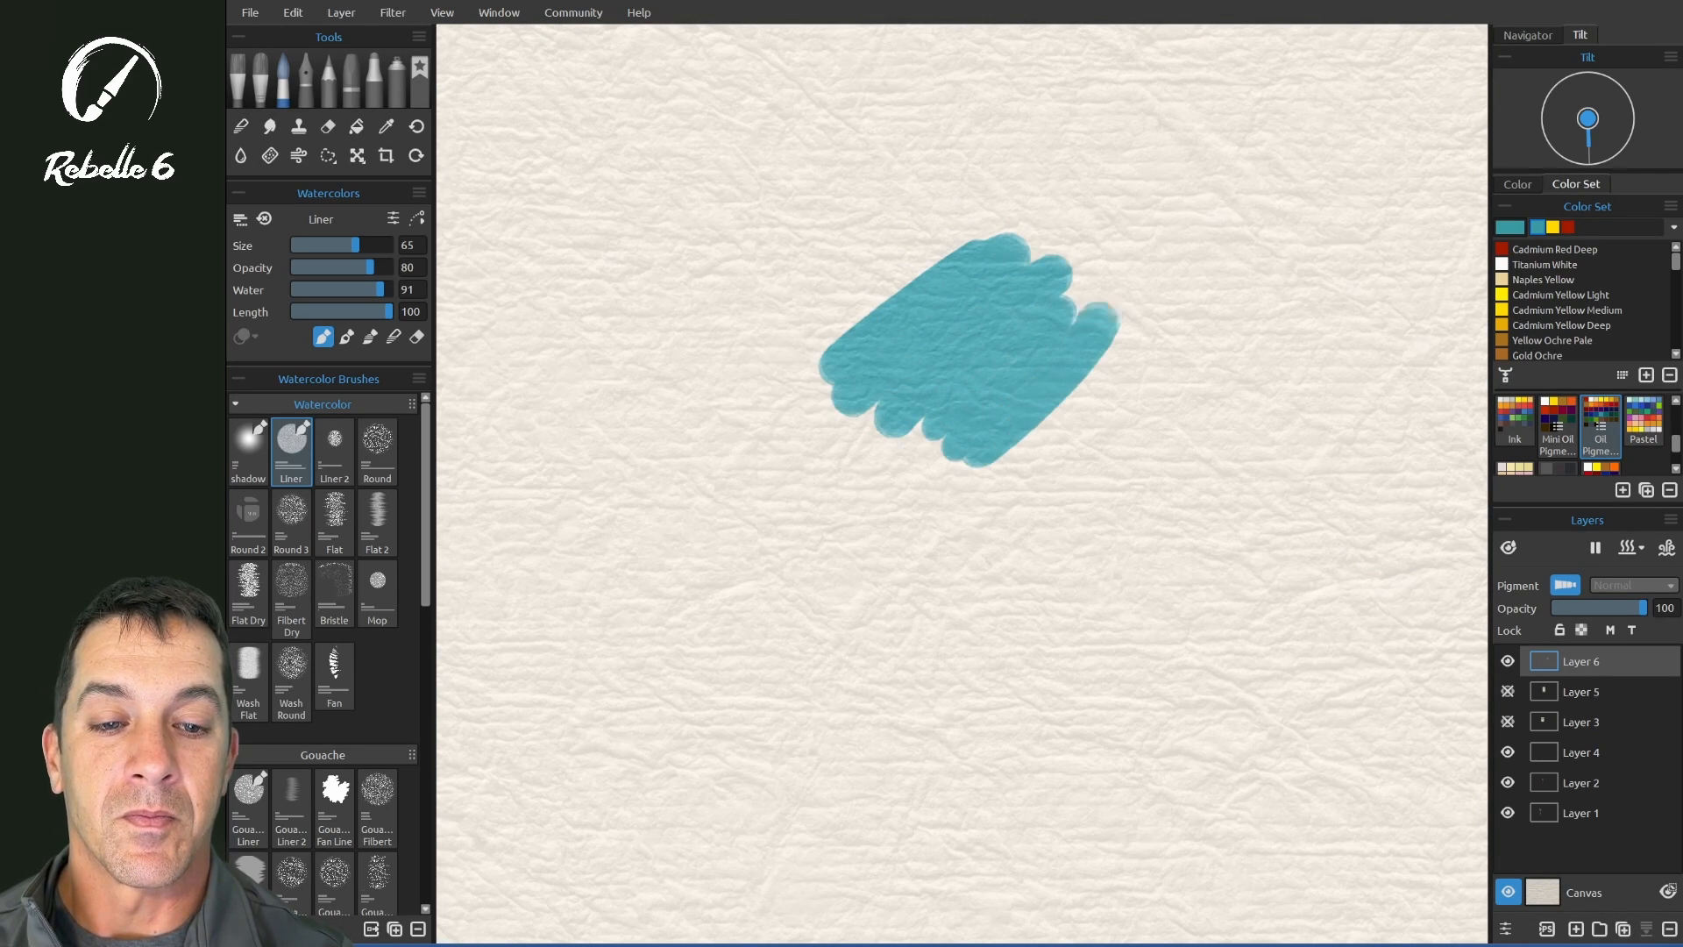
- Brush red along the upper-right edge and yellow along the left edge of the teal patch on the crumpled paper
left_click(1567, 227)
mouse_move(1039, 242)
left_mouse_down()
mouse_move(1022, 235)
mouse_move(1131, 298)
left_mouse_up()
left_click(1568, 227)
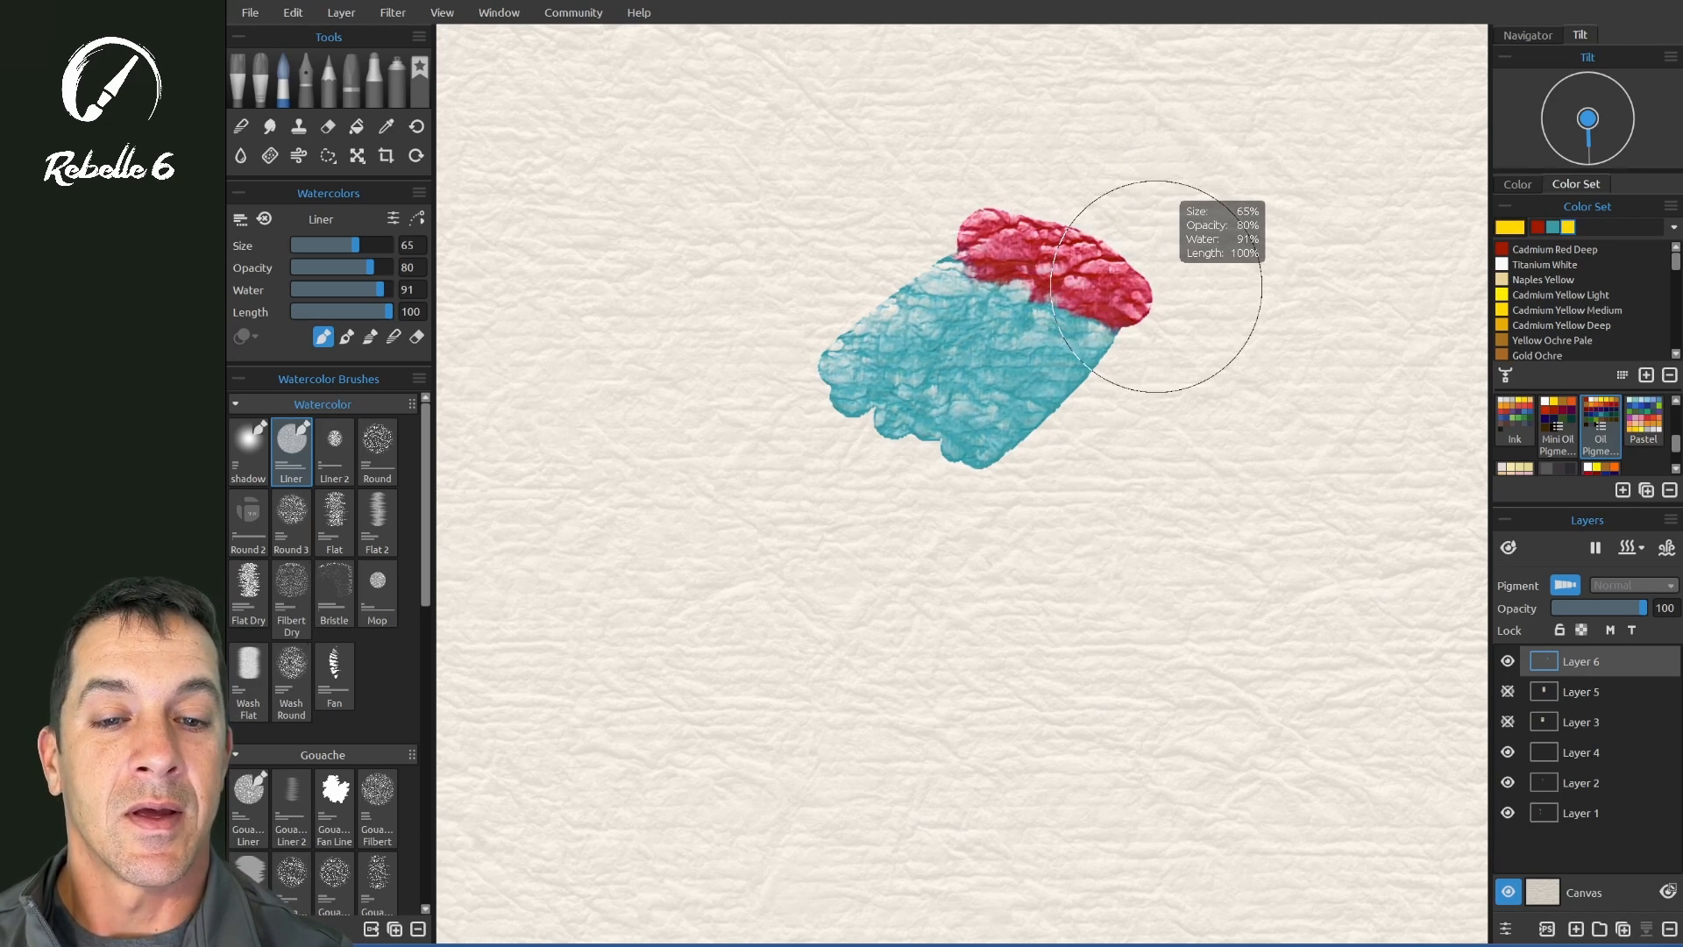
mouse_move(855, 302)
left_mouse_down()
mouse_move(934, 248)
mouse_move(837, 302)
left_mouse_up()
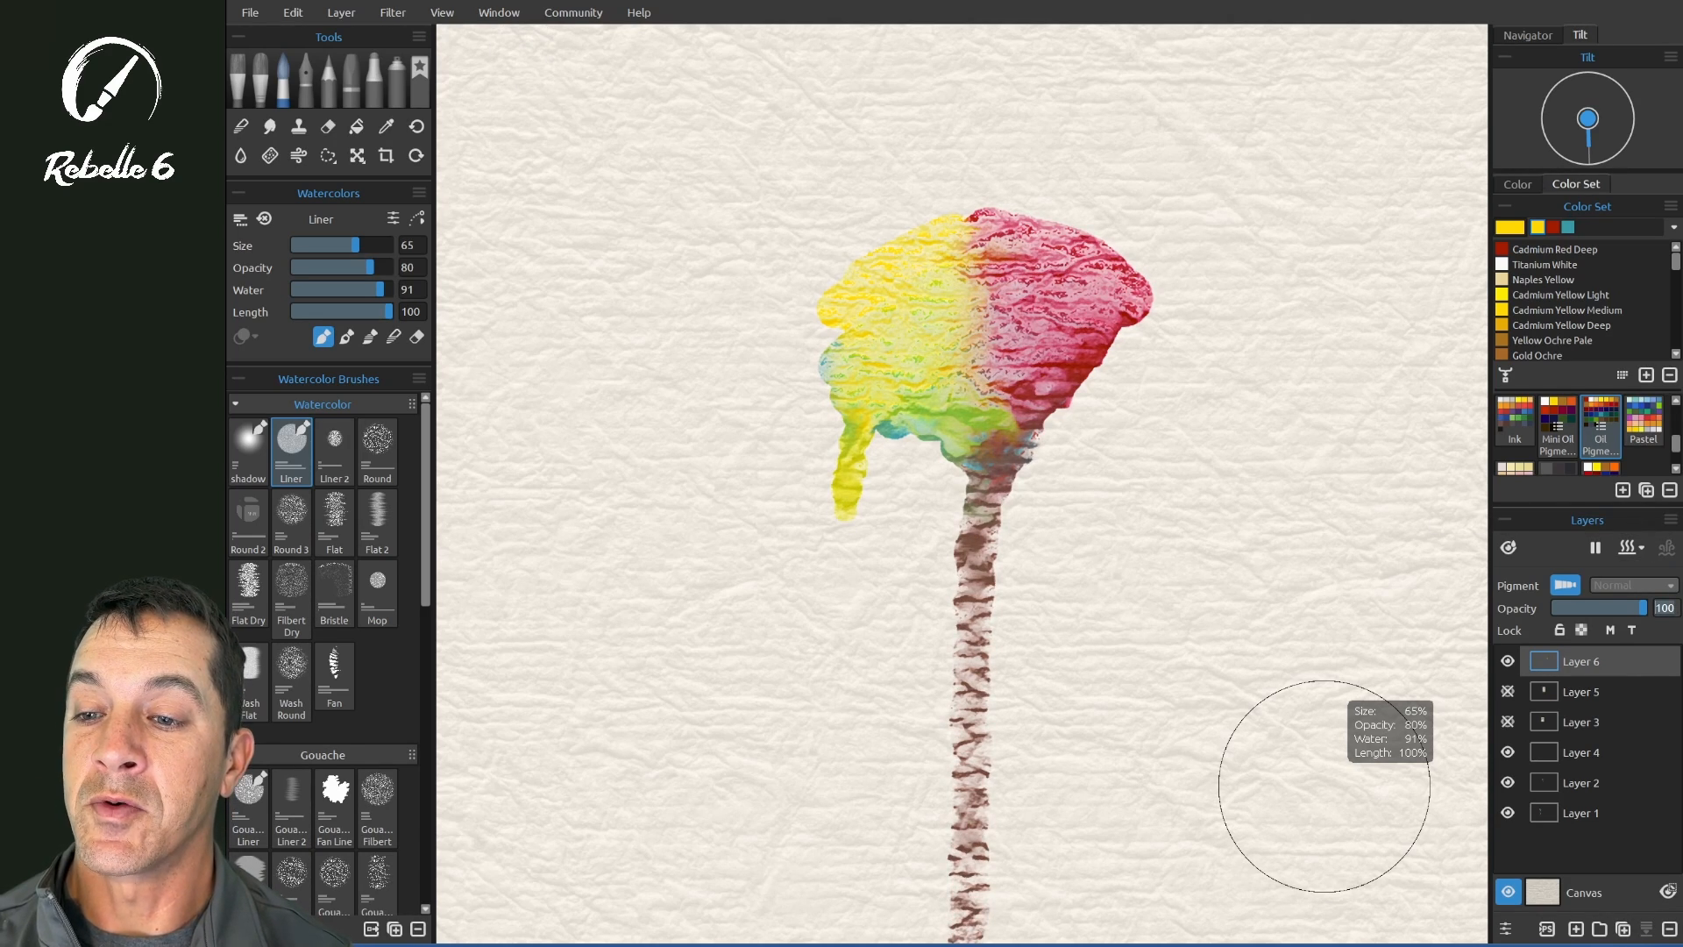
- Take a screen capture of the crumpled-paper patch and its brown drip
key("shift+super+s")
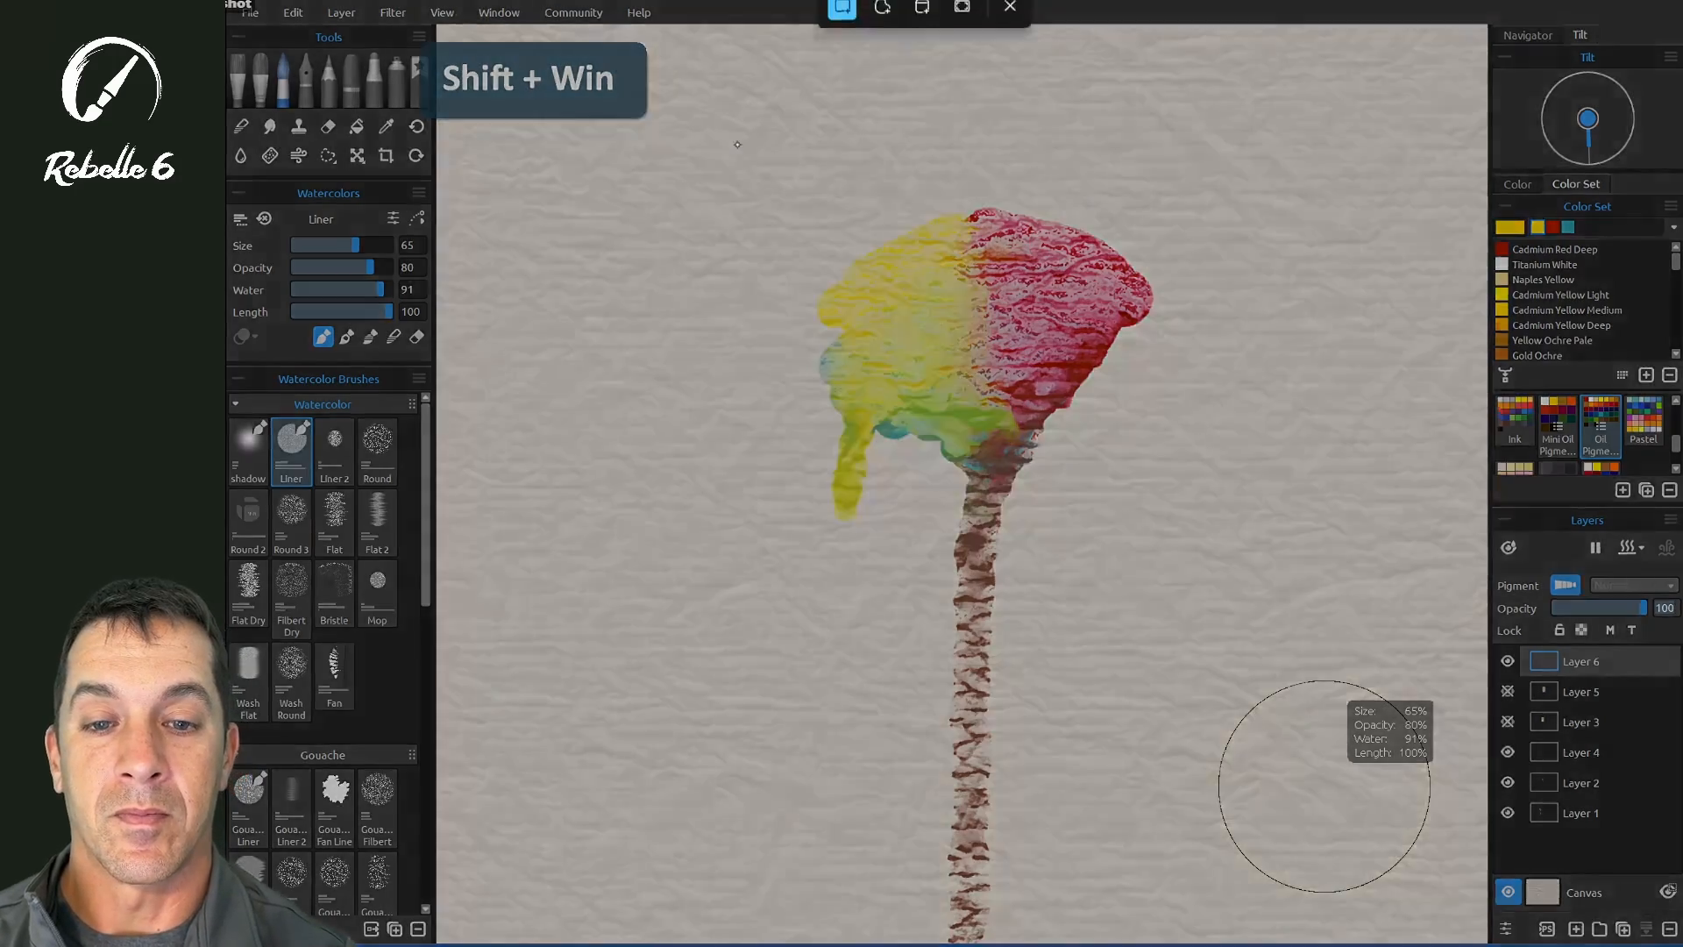
mouse_move(748, 147)
left_mouse_down()
mouse_move(1052, 564)
mouse_move(1205, 888)
left_mouse_up()
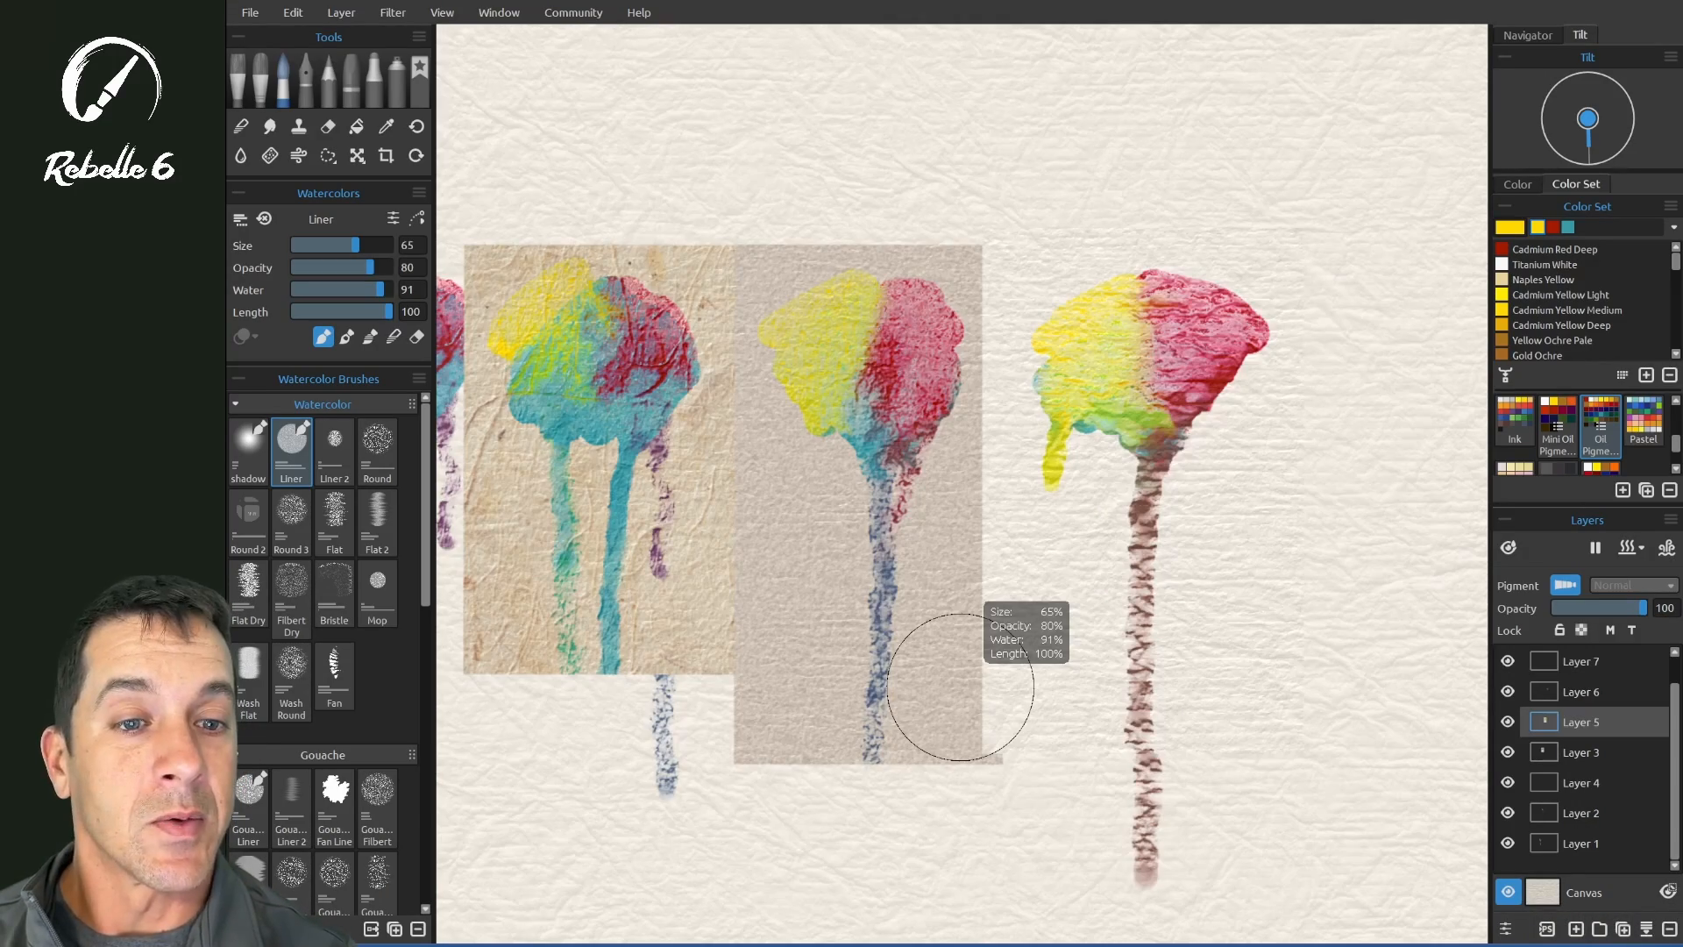
- Change the canvas texture to White Simple and compare the captured paper patches up close
left_click(1544, 893)
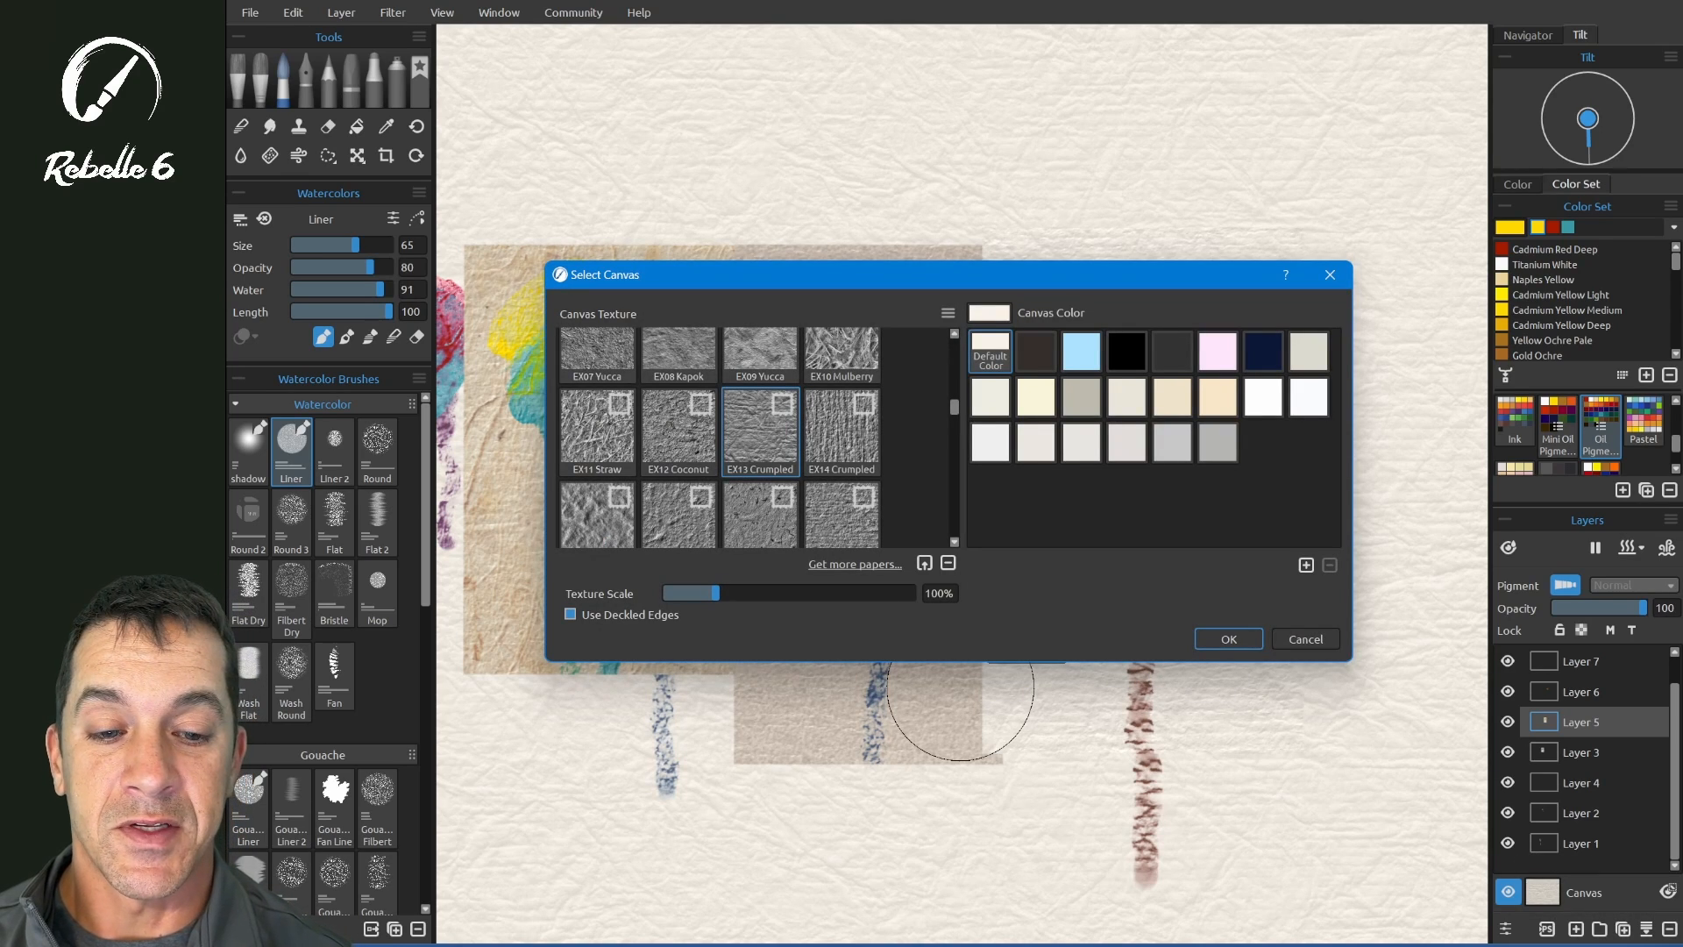
scroll(754, 438, "up", 10)
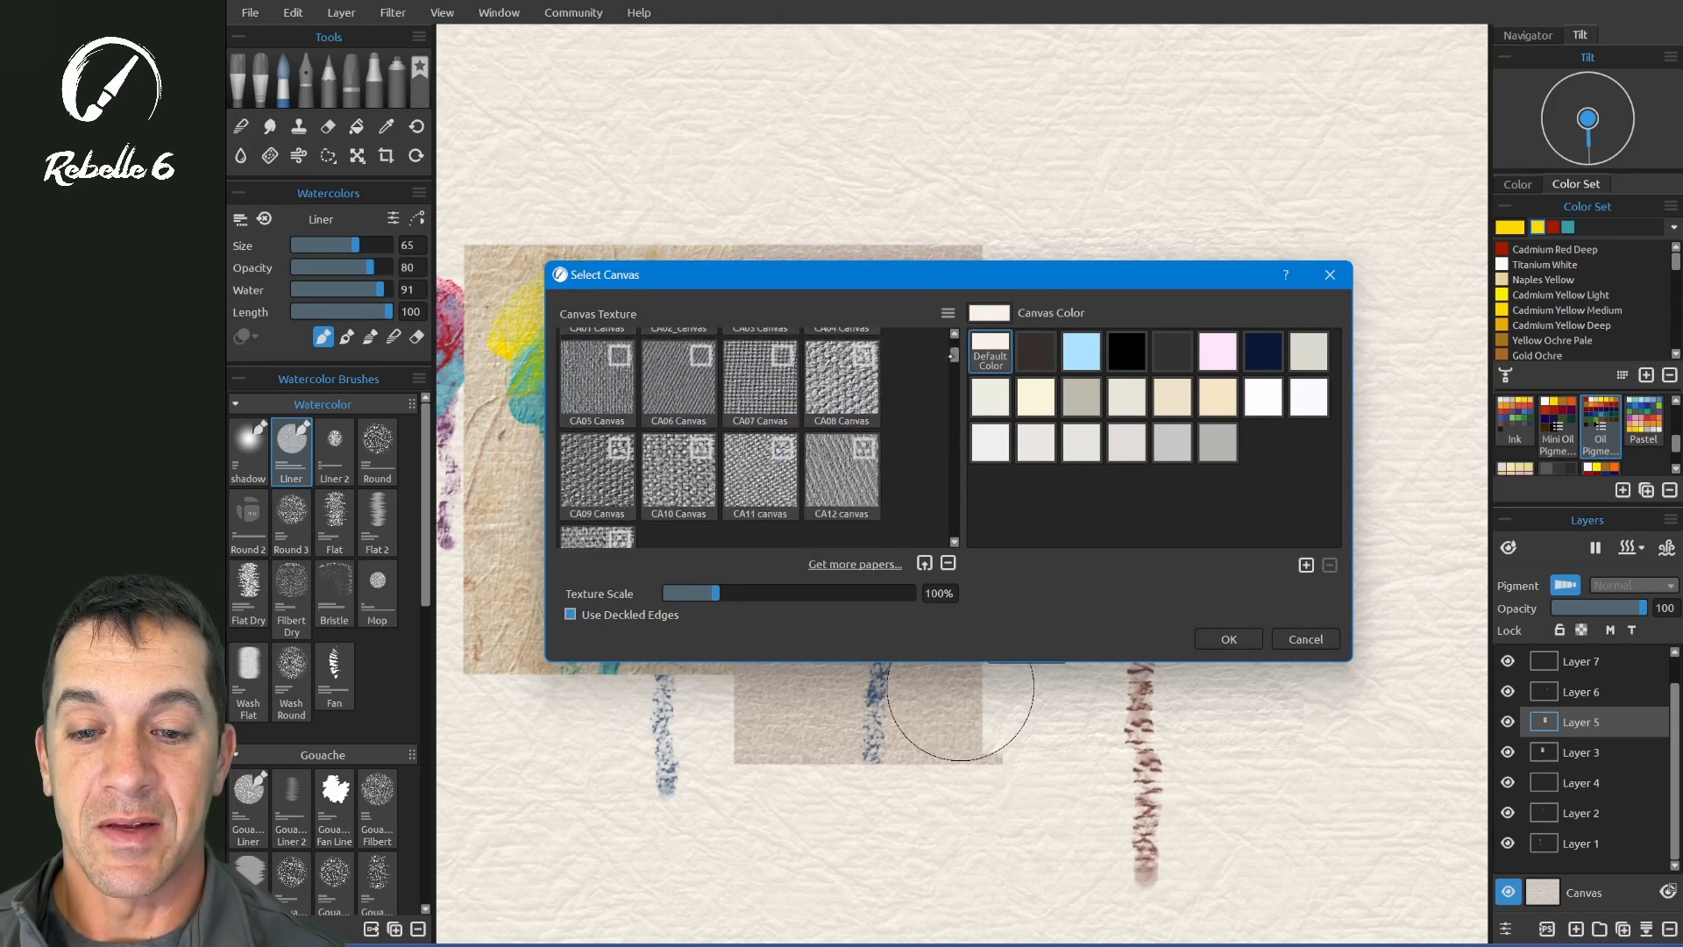
left_click_drag(954, 347, 954, 389)
left_click(766, 454)
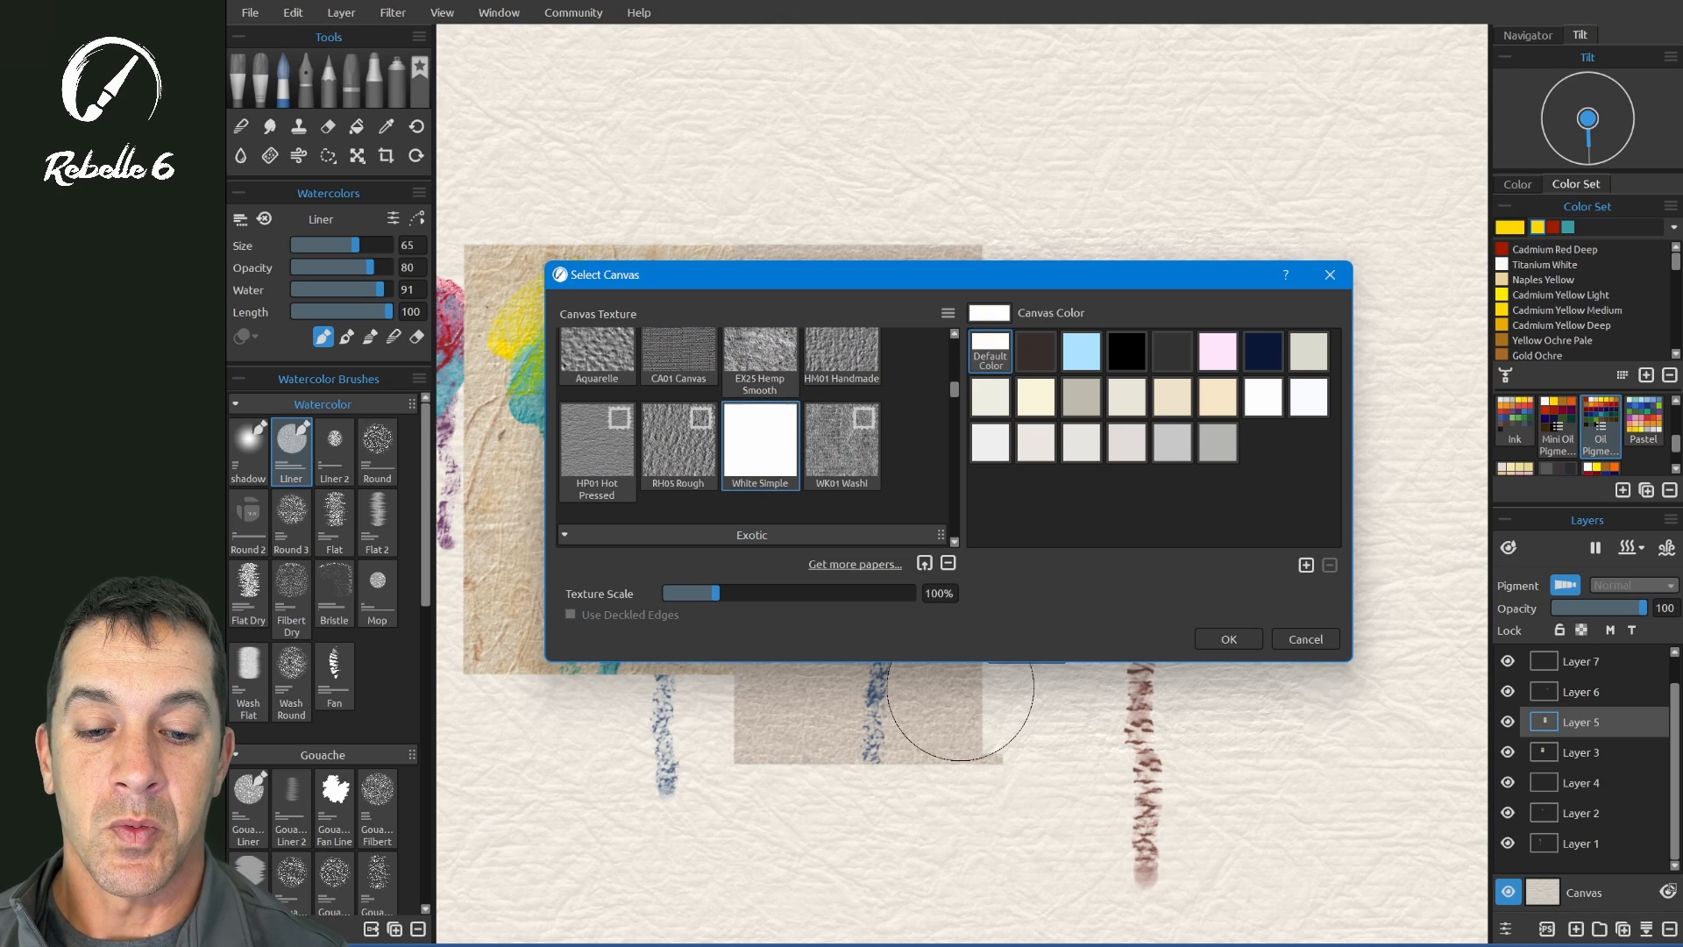
left_click(1229, 637)
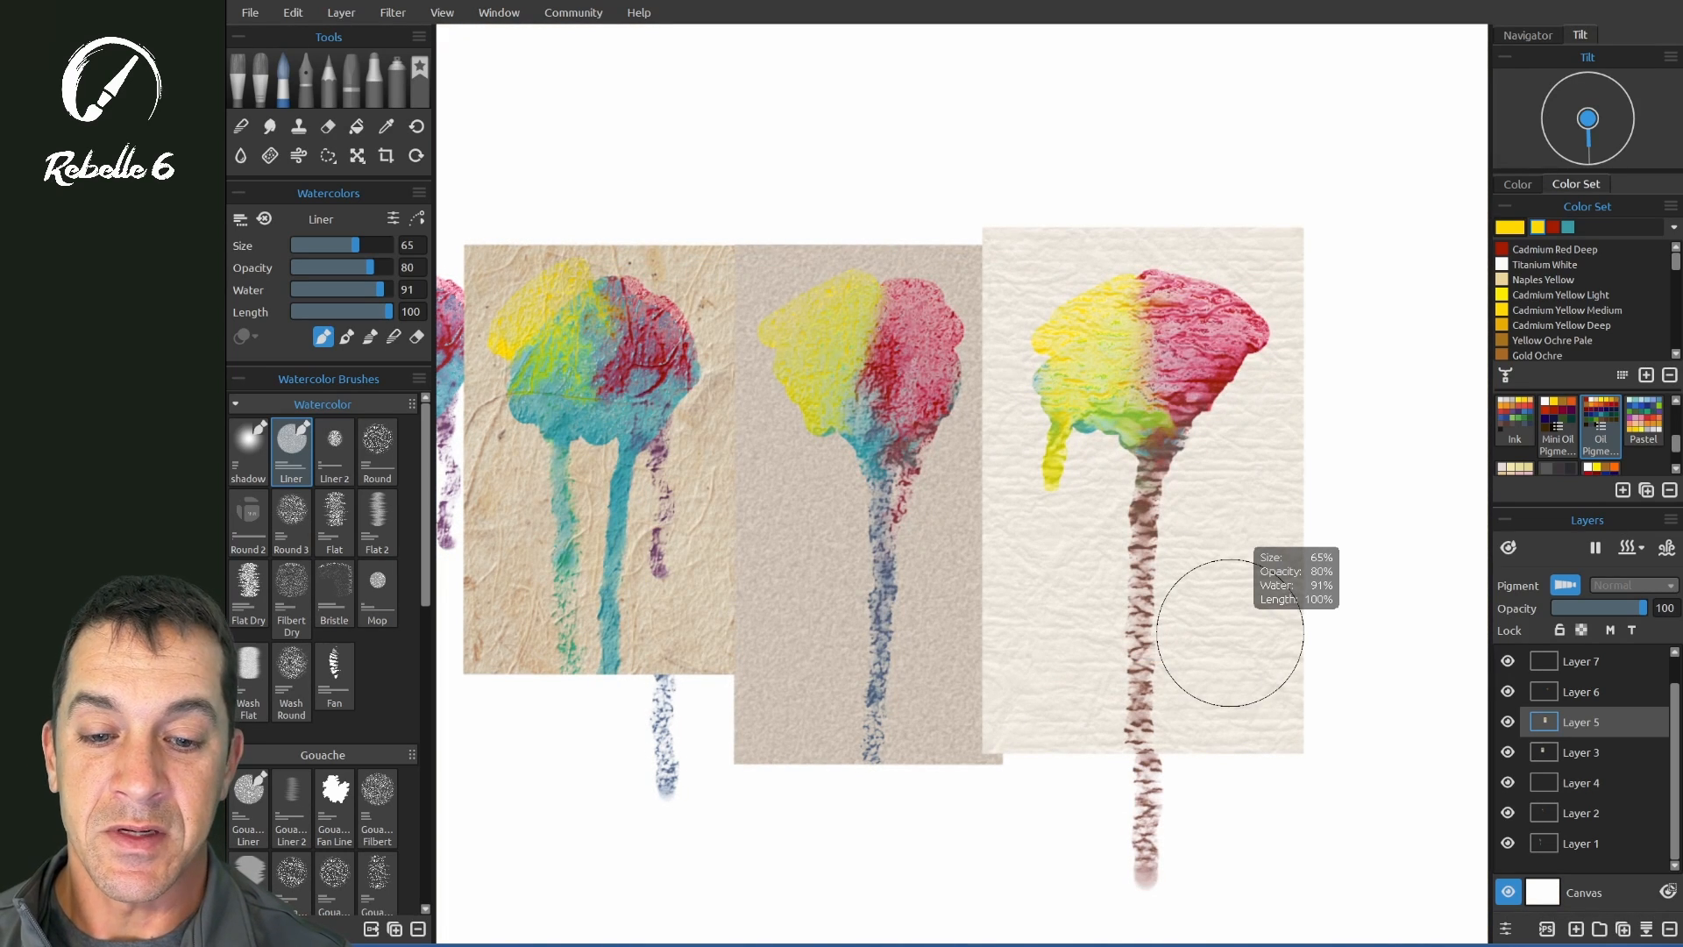
scroll(1231, 633, "up", 2)
scroll(1231, 633, "down", 1)
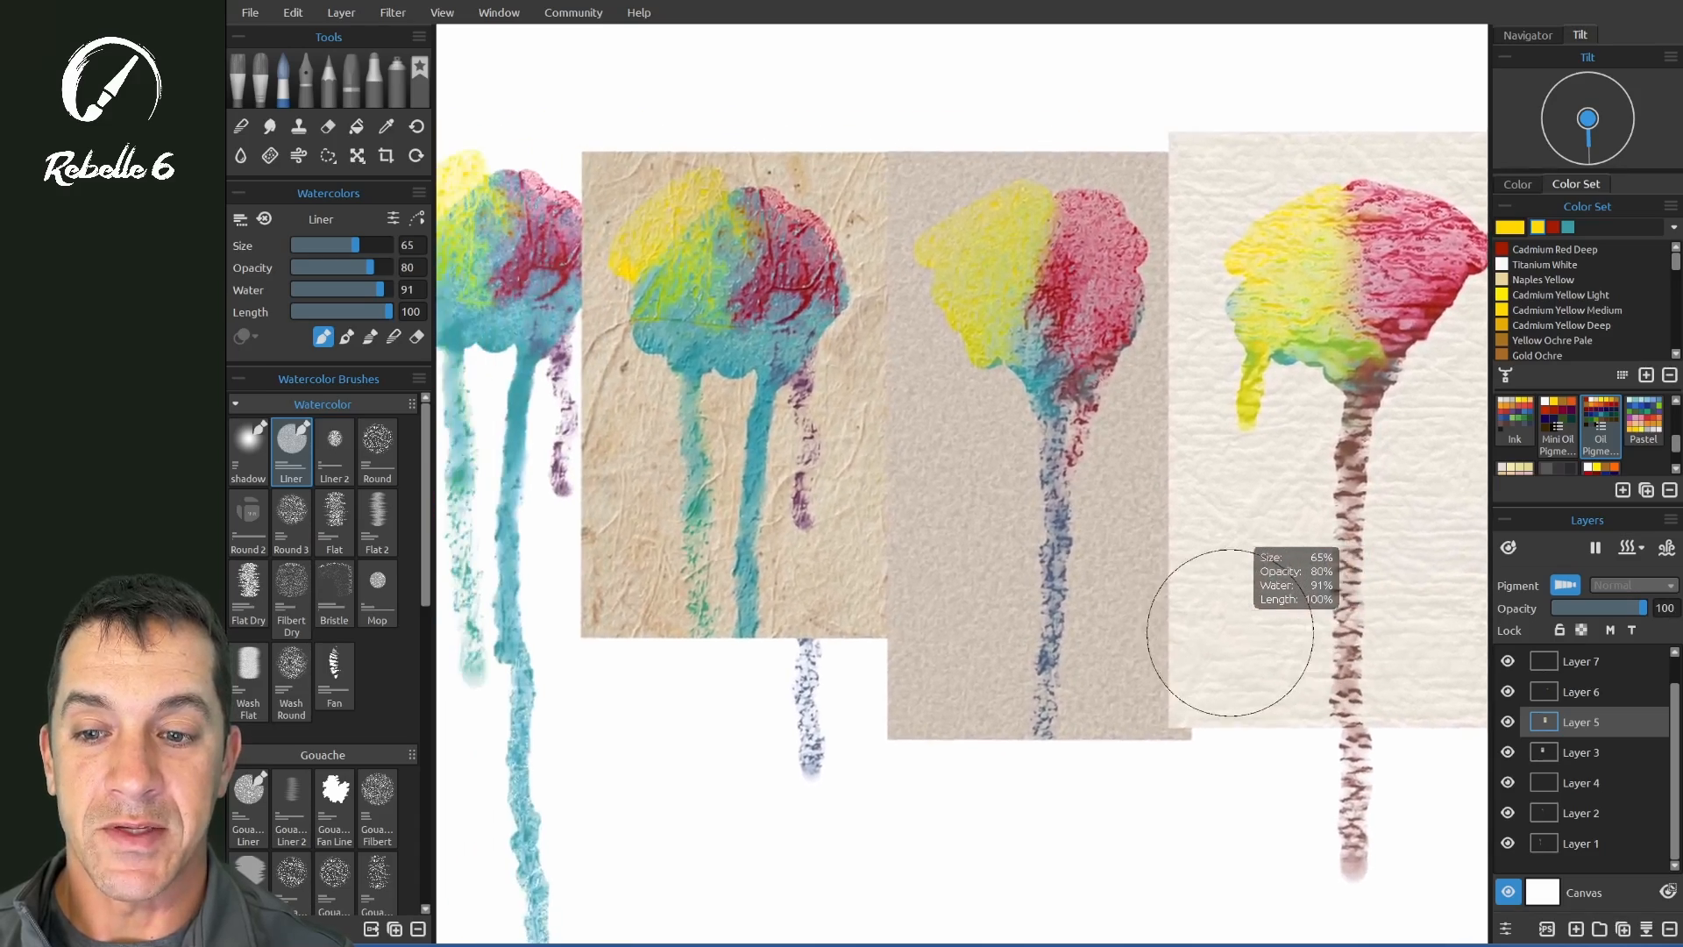
scroll(1231, 633, "up", 2)
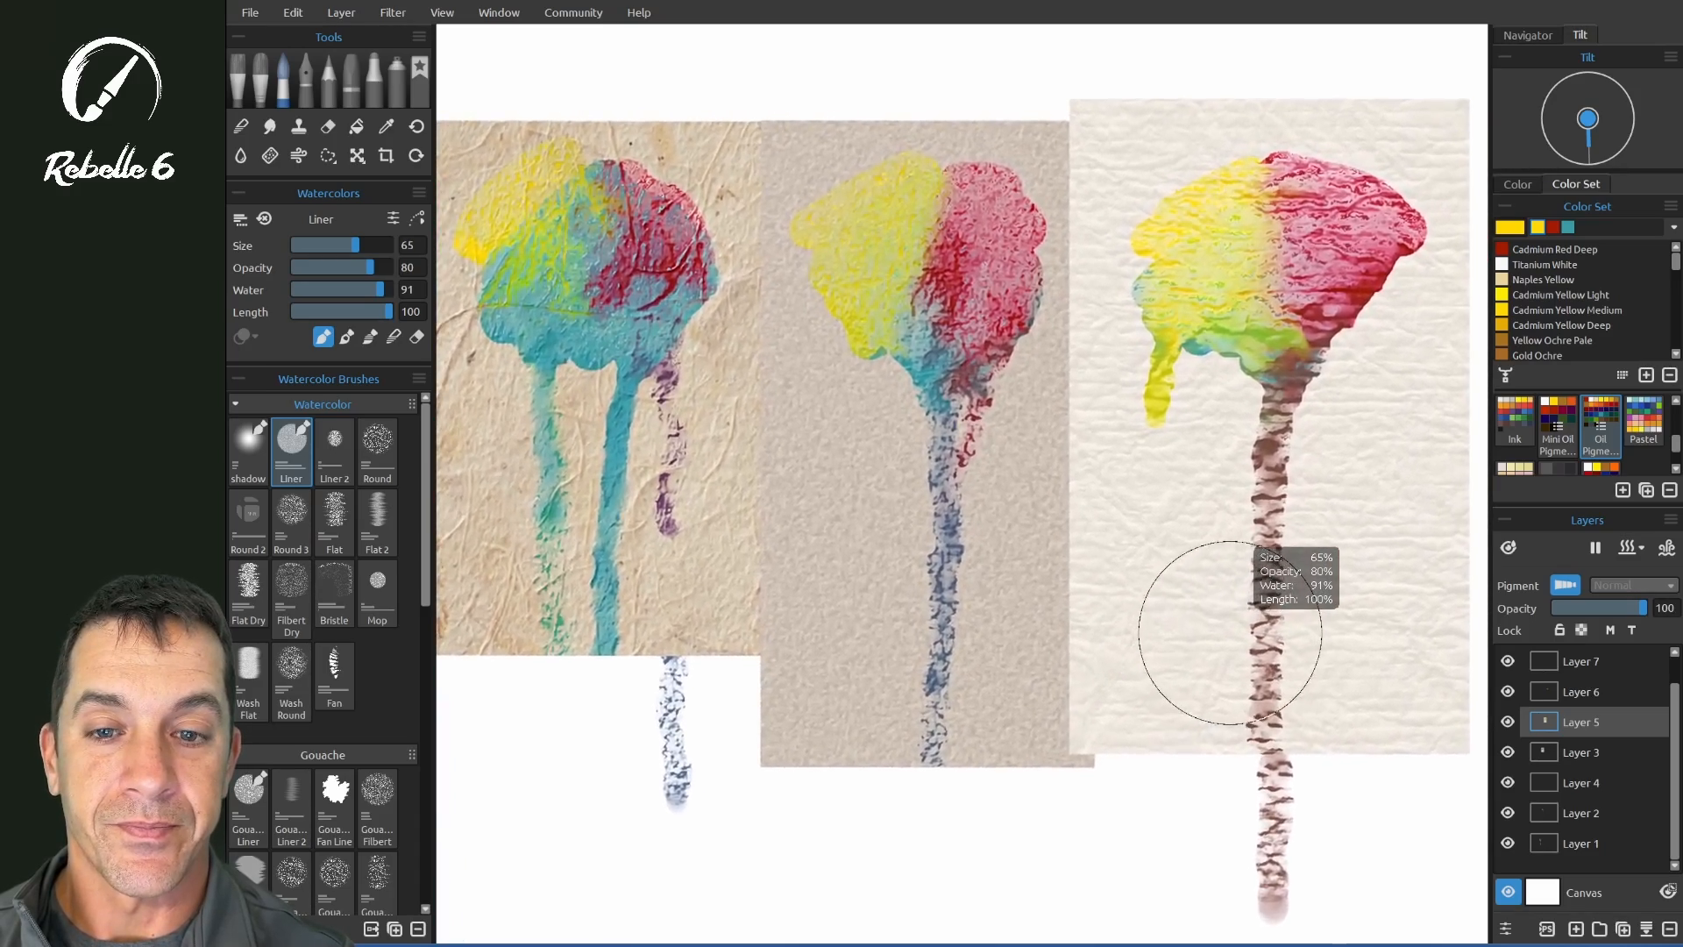
scroll(1231, 633, "up", 2)
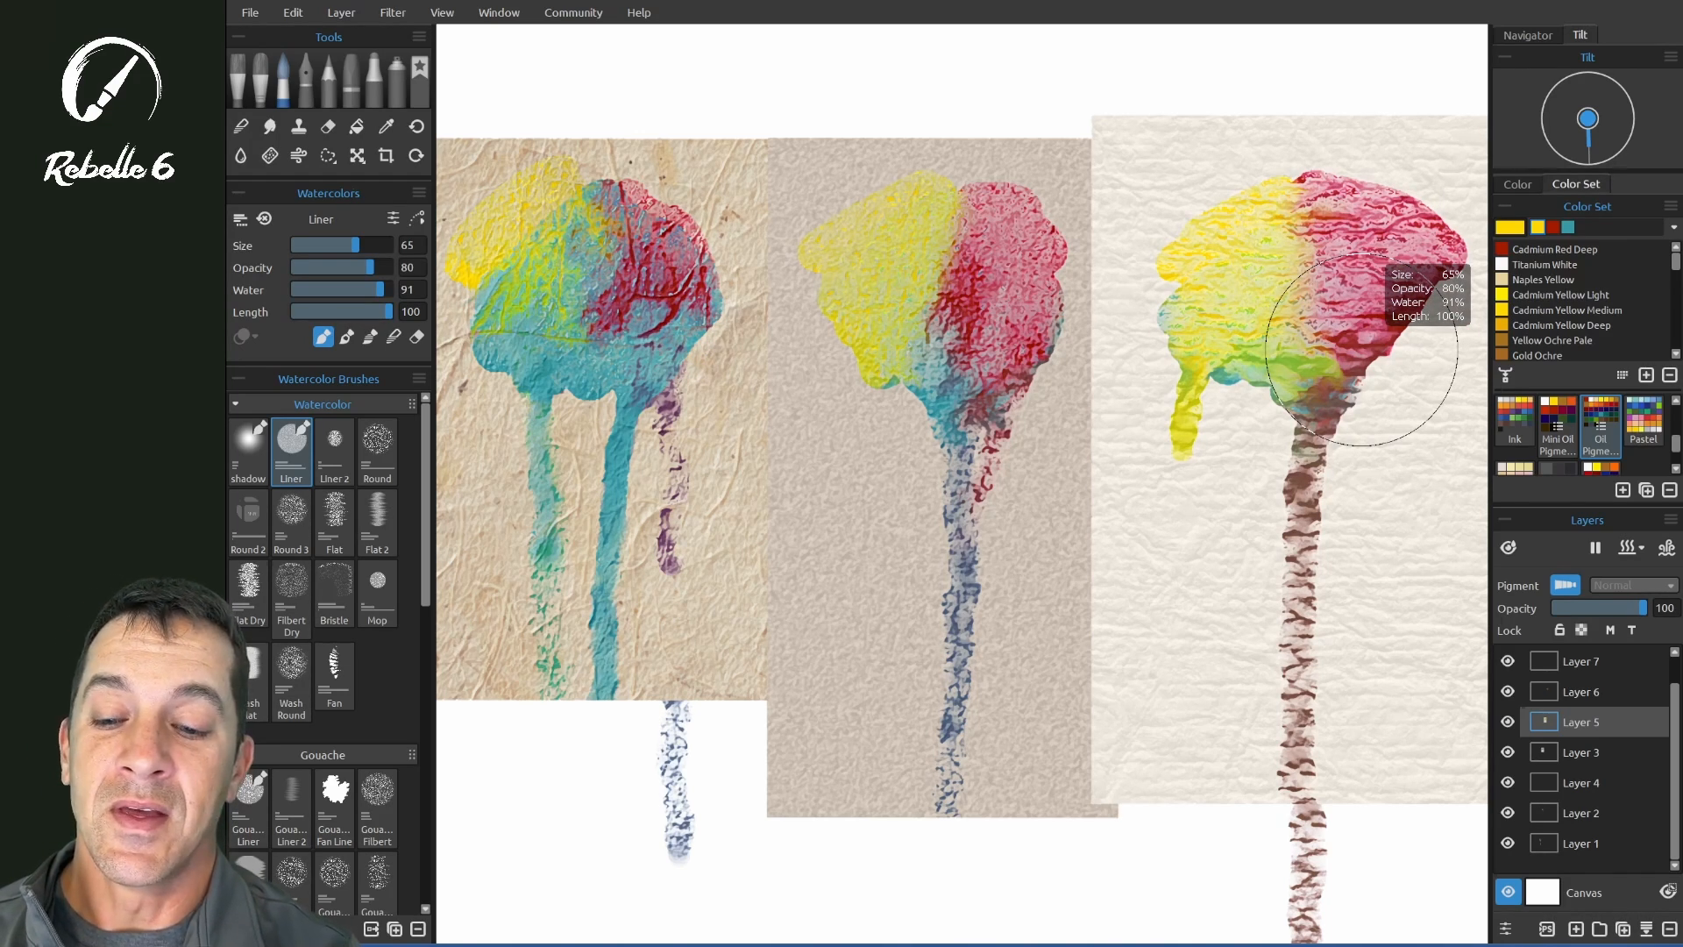
- Change the canvas texture to WK01 Washi at 100% texture scale
left_click(1543, 892)
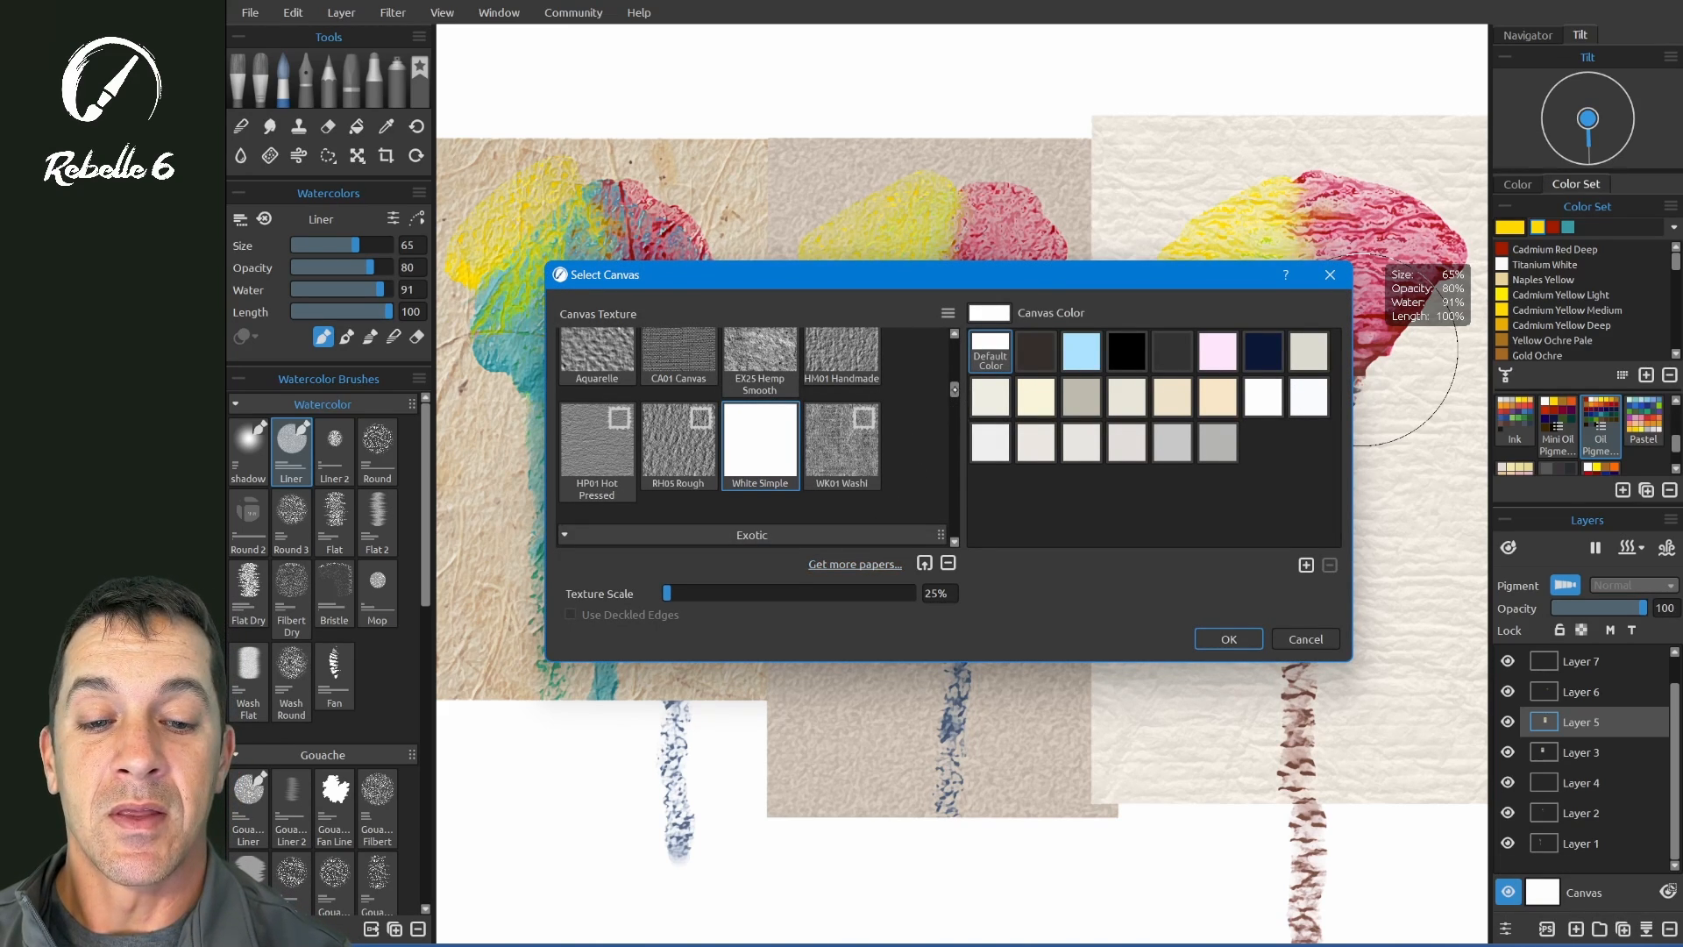
scroll(752, 439, "down", 3)
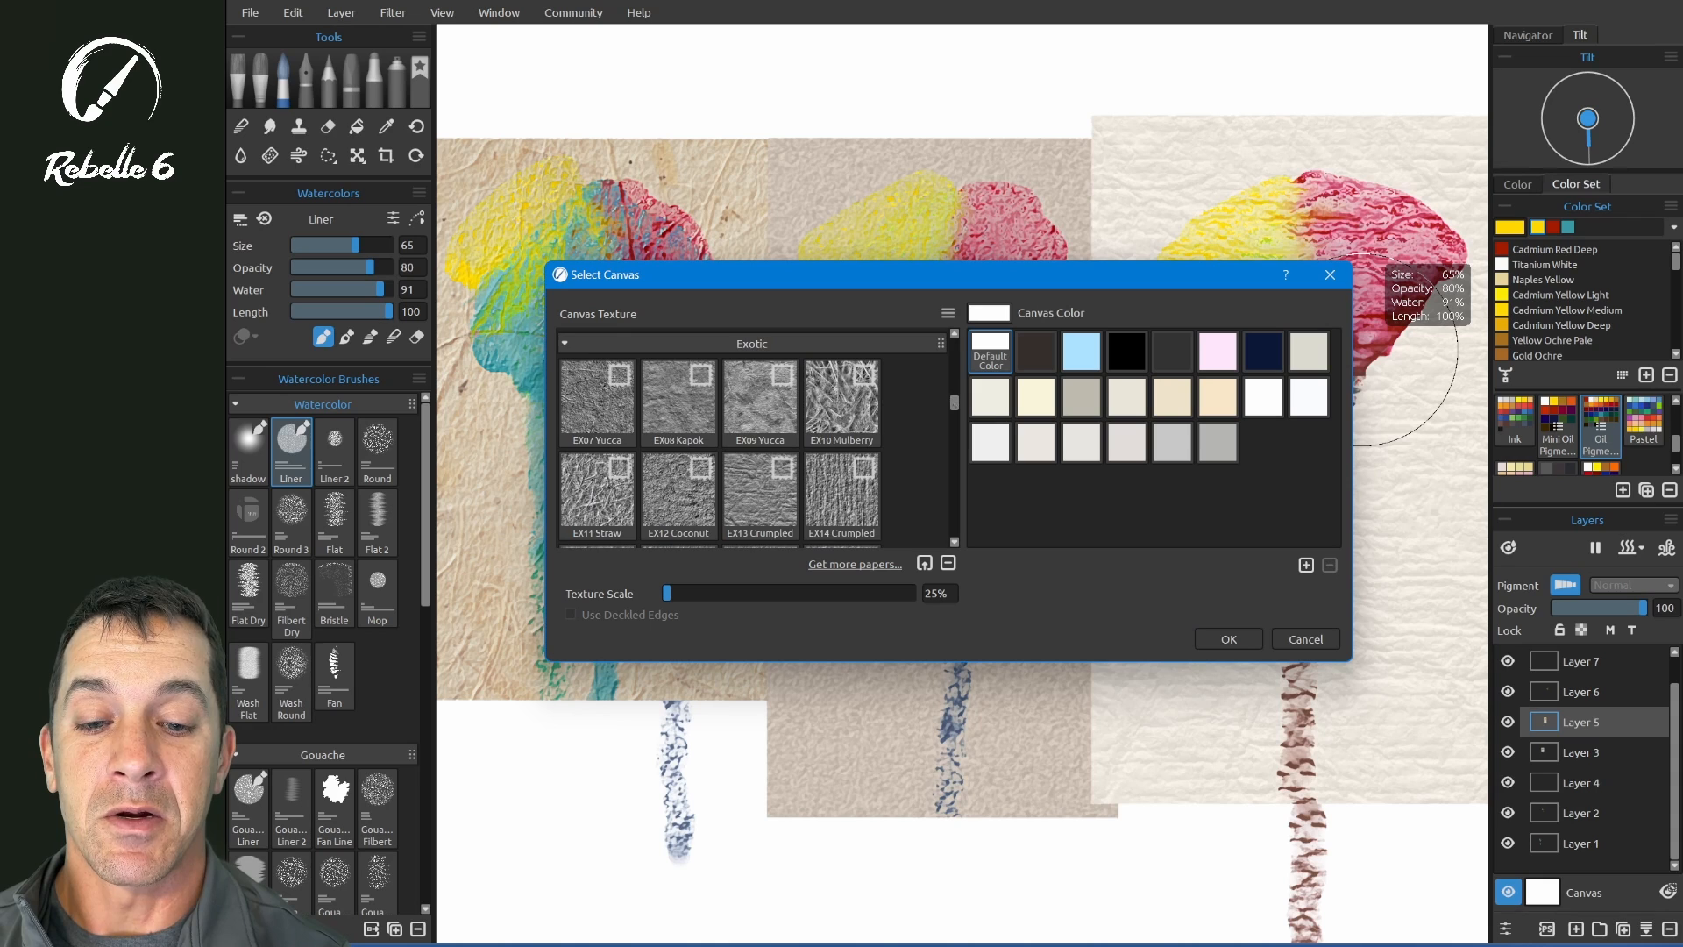
scroll(845, 470, "up", 2)
left_click(845, 469)
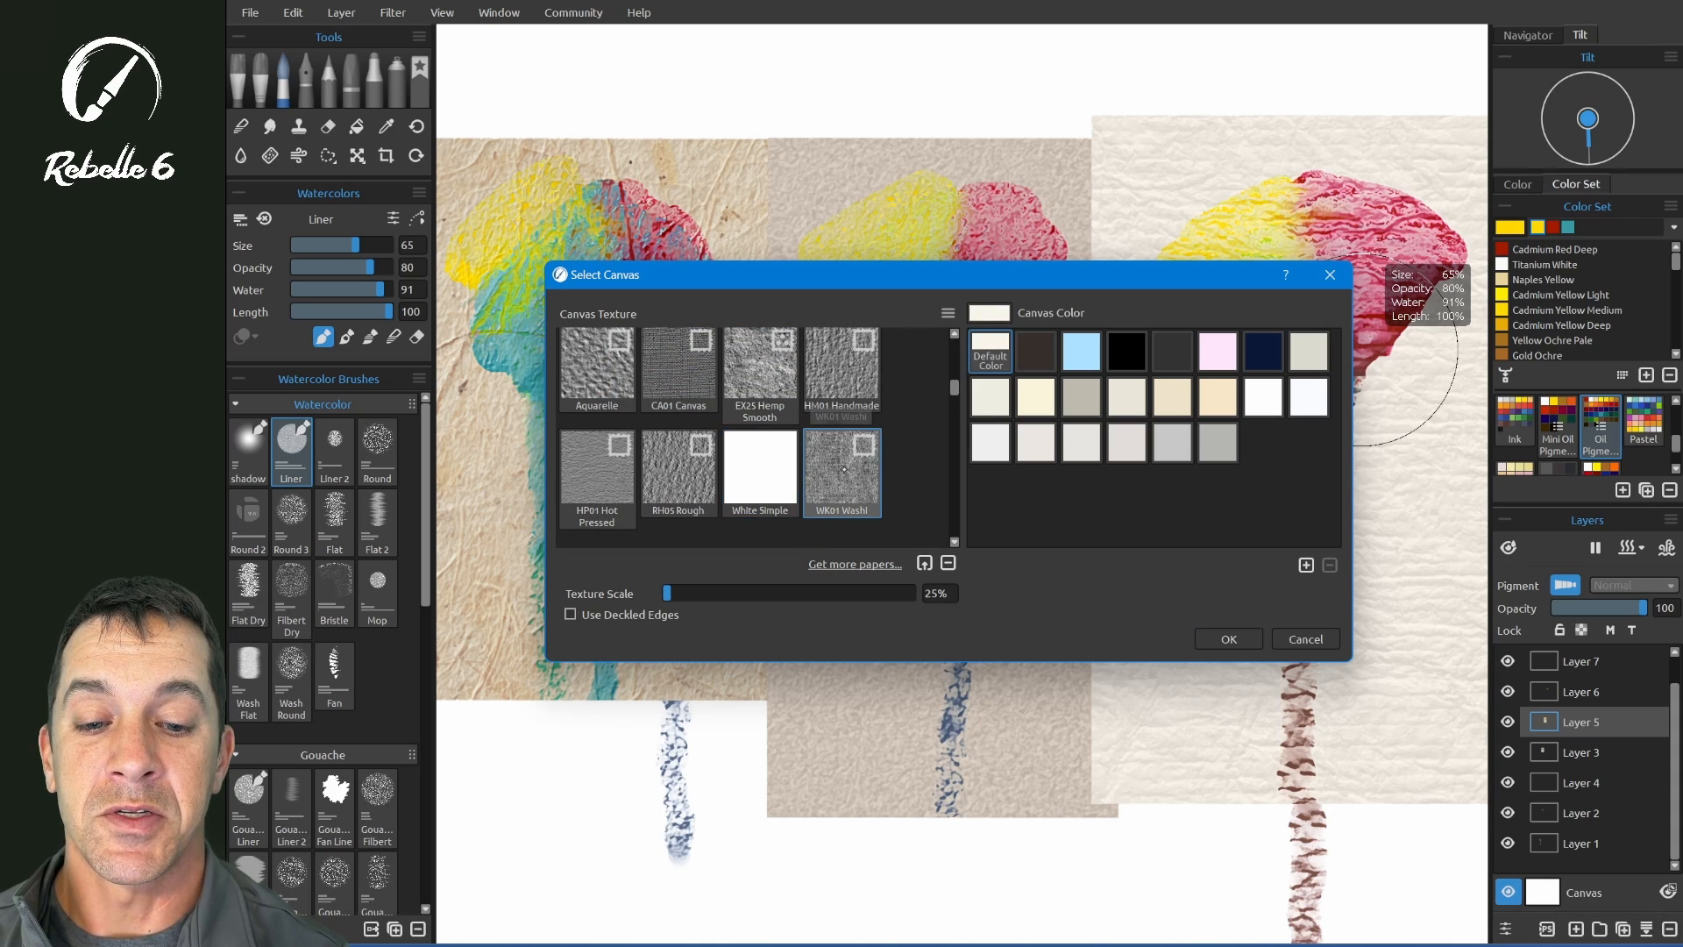
left_click(1228, 639)
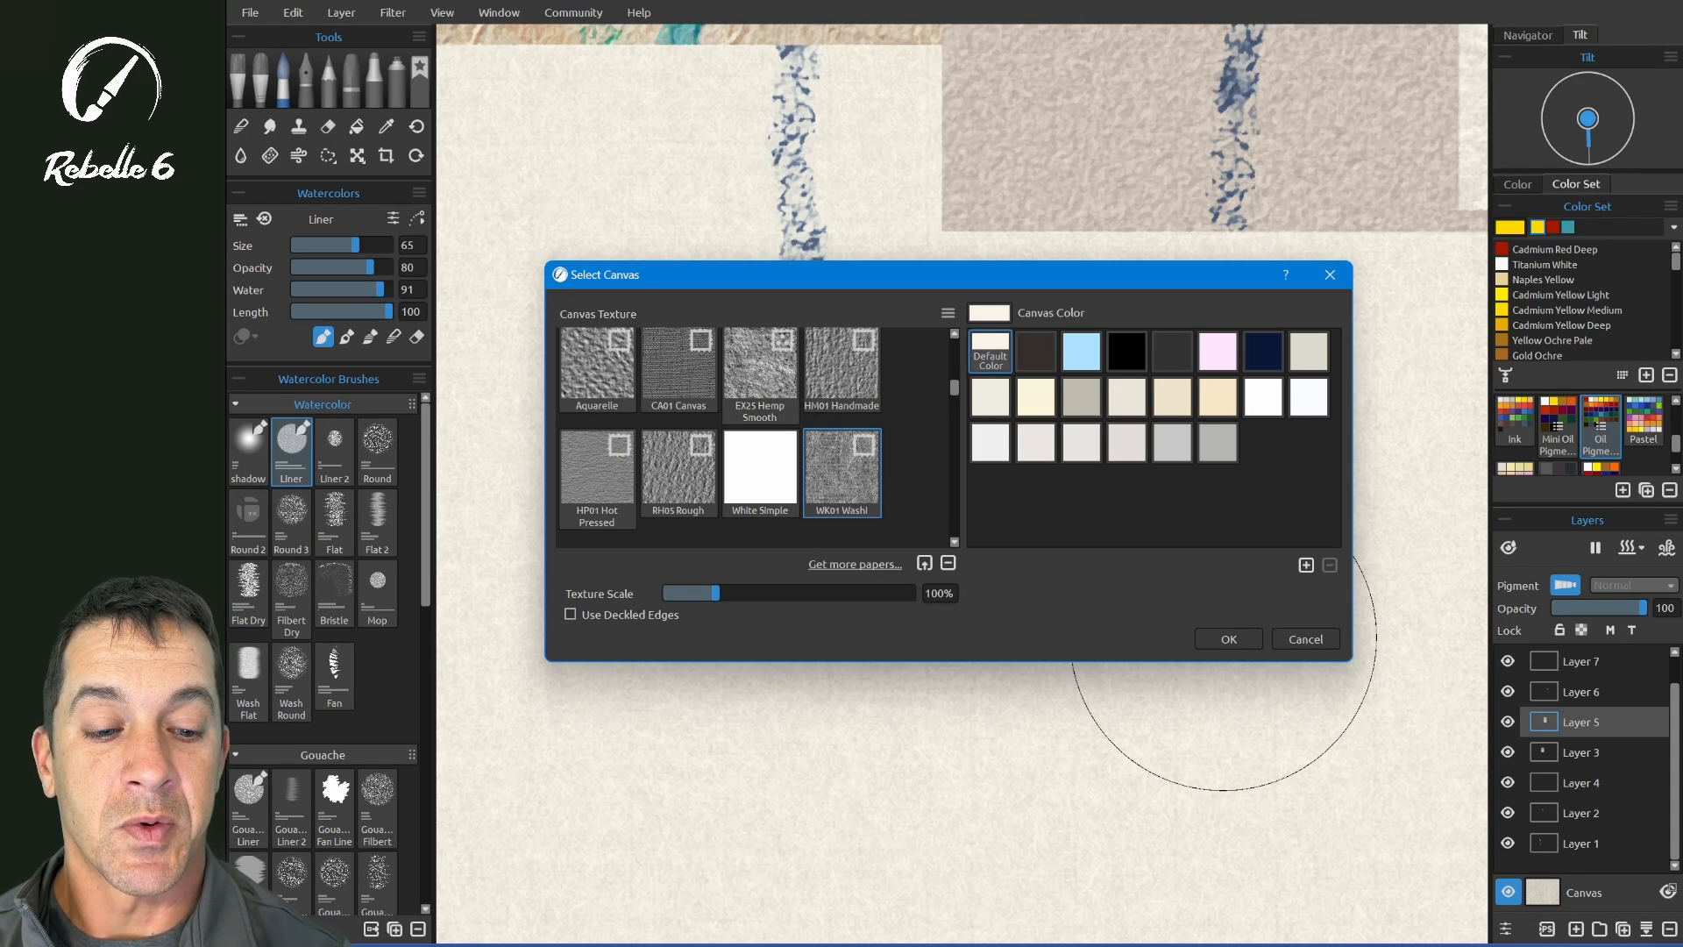
left_click(1228, 639)
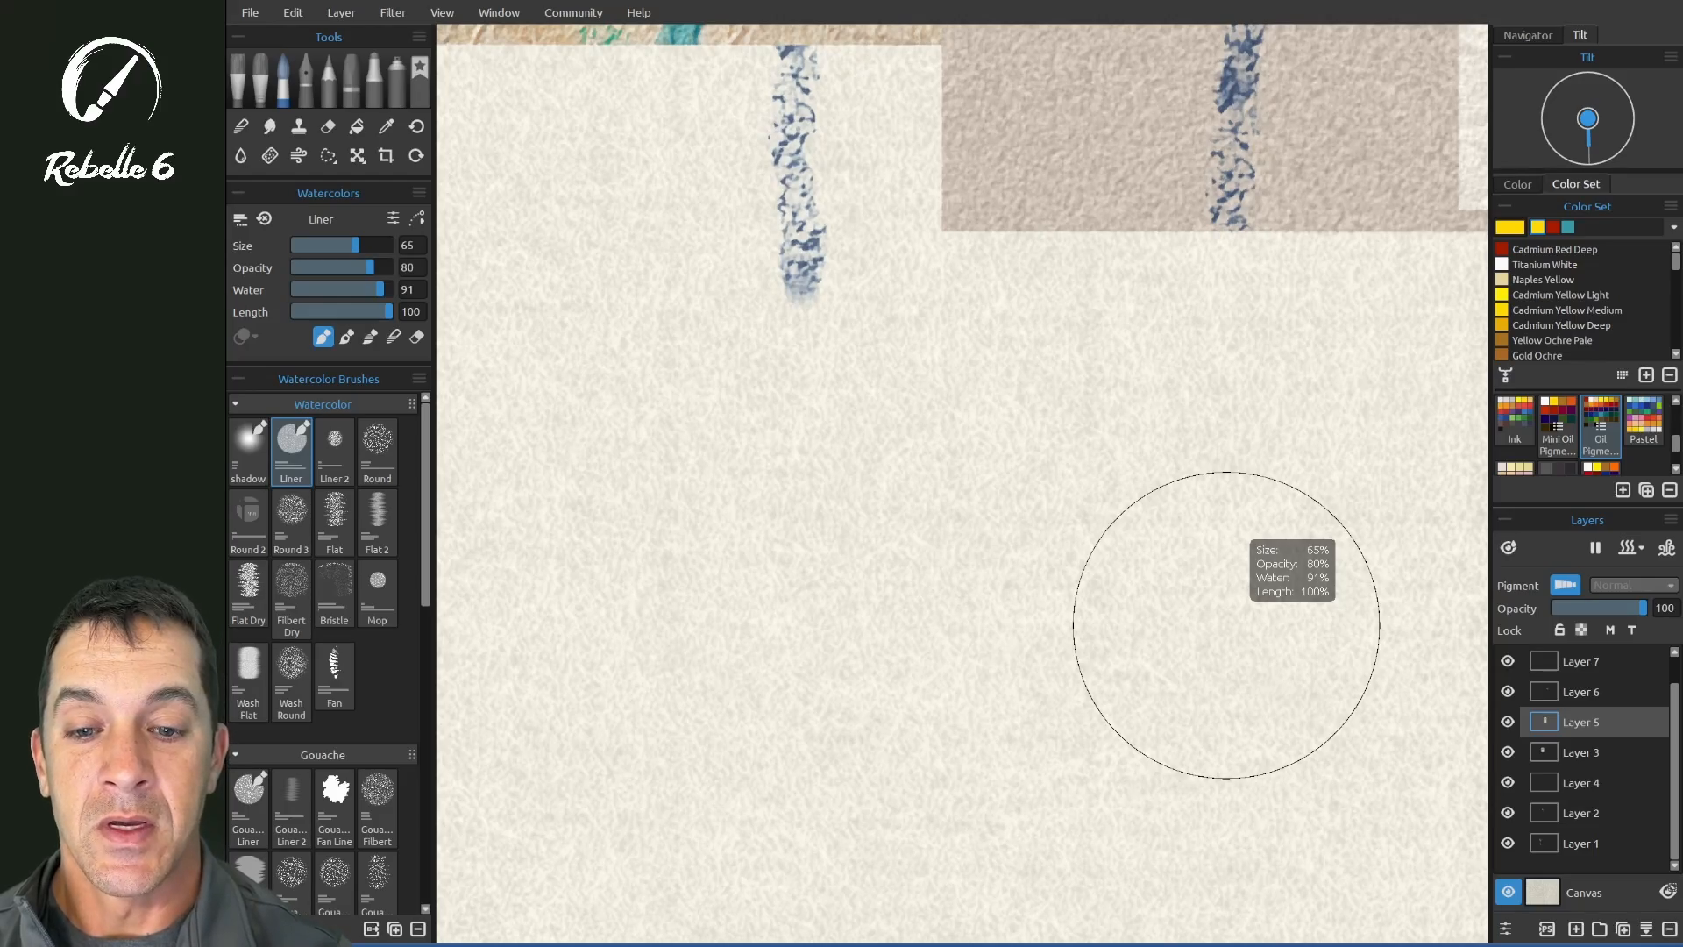
- Paint a teal watercolor patch on the washi paper above the crumpled-paper patch, adding red on its right end and yellow across its upper left
scroll(1226, 626, "up", 5)
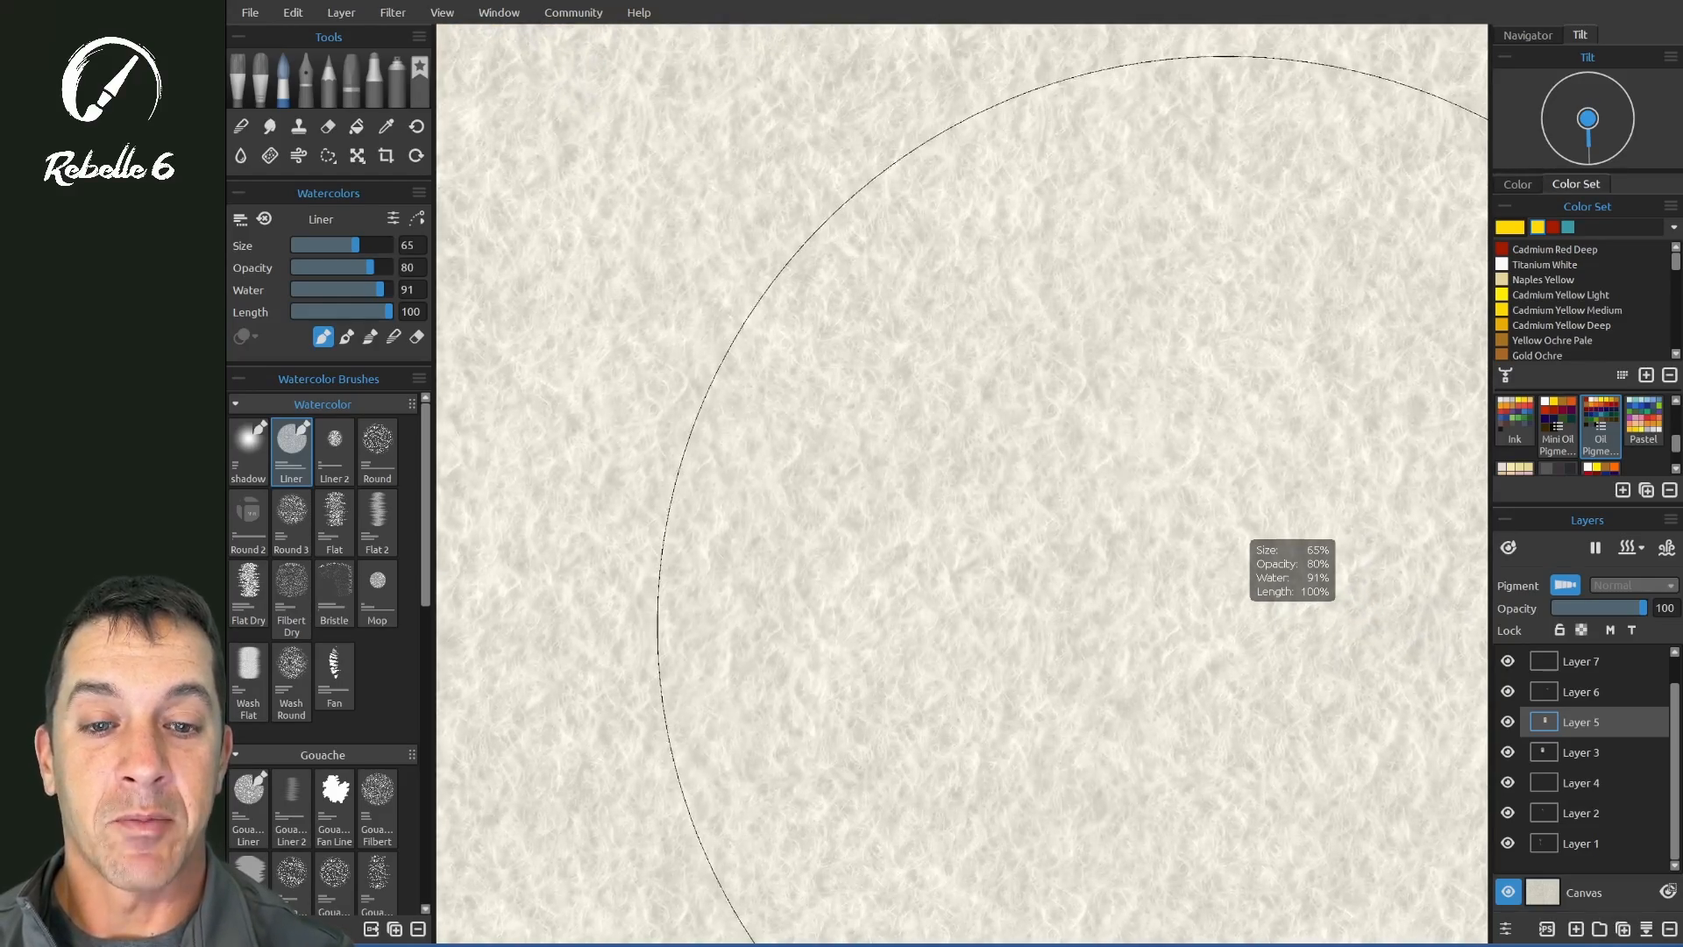
scroll(1227, 625, "down", 2)
scroll(1227, 625, "down", 6)
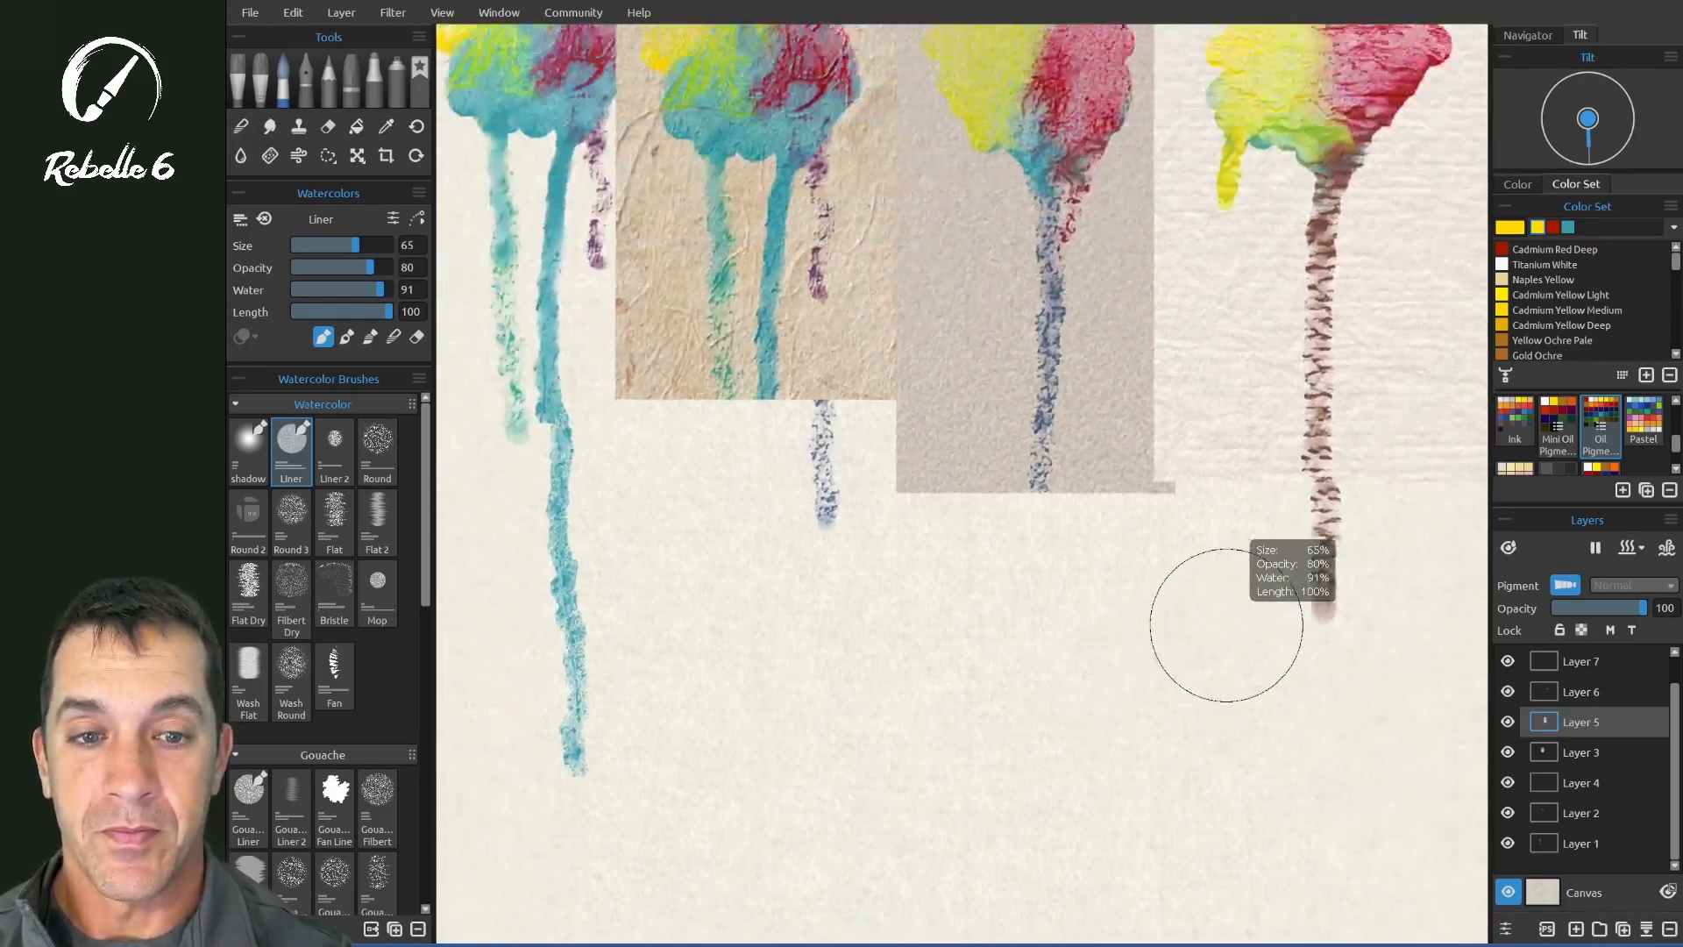
scroll(1227, 625, "up", 4)
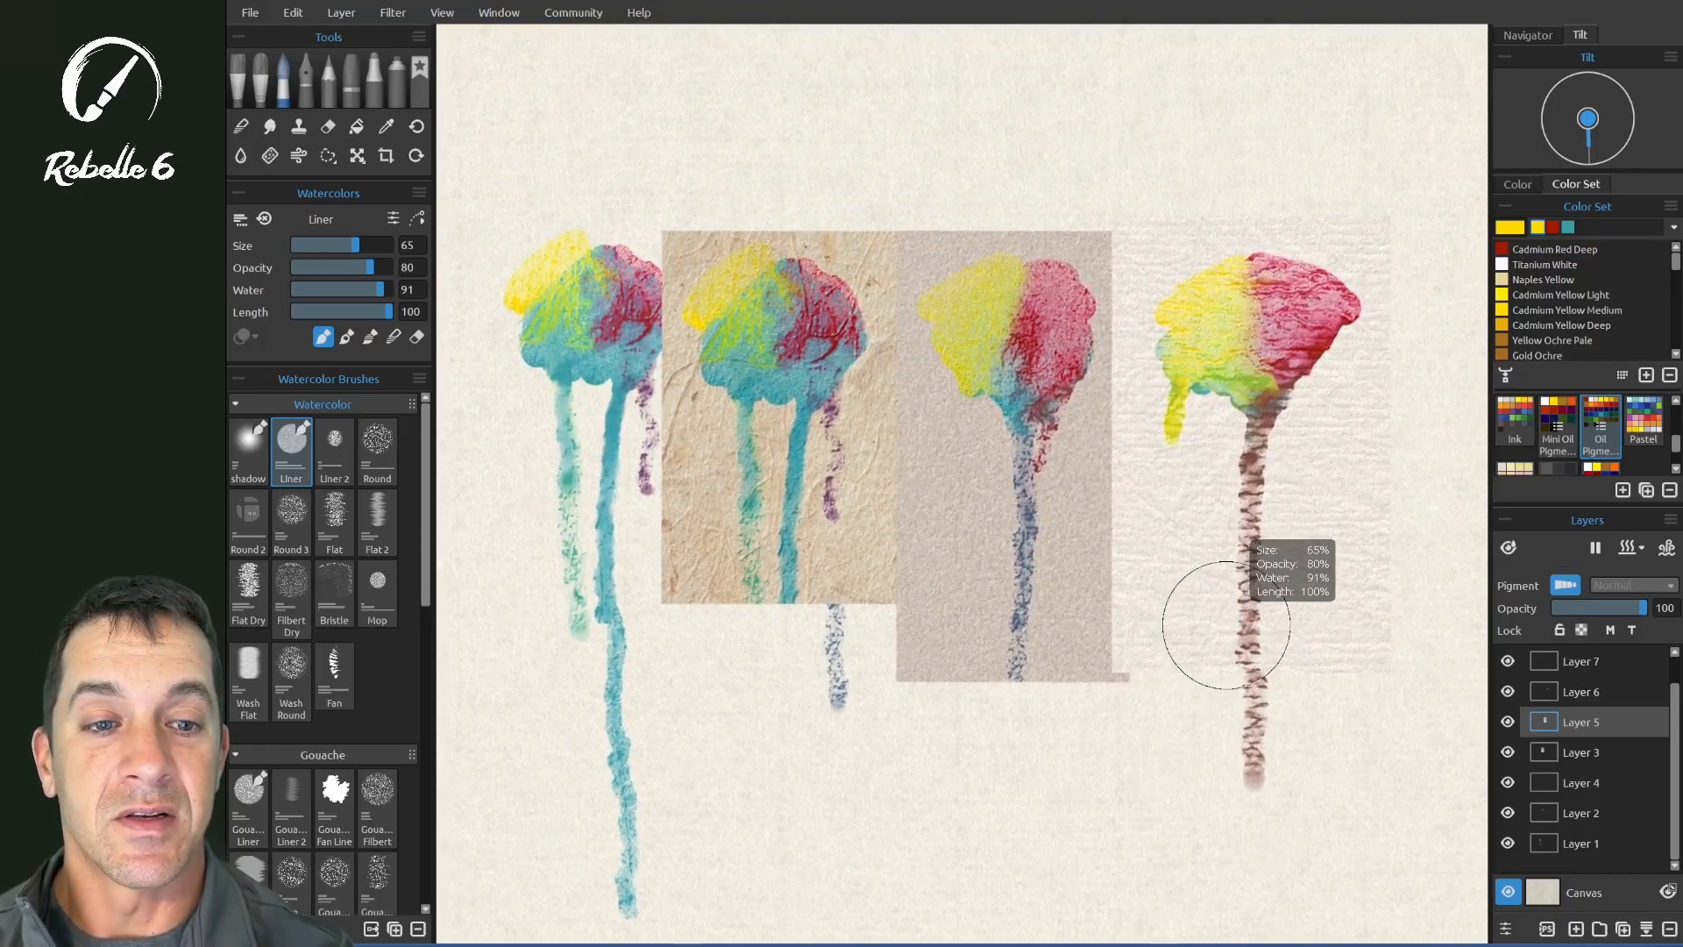
scroll(1227, 625, "up", 5)
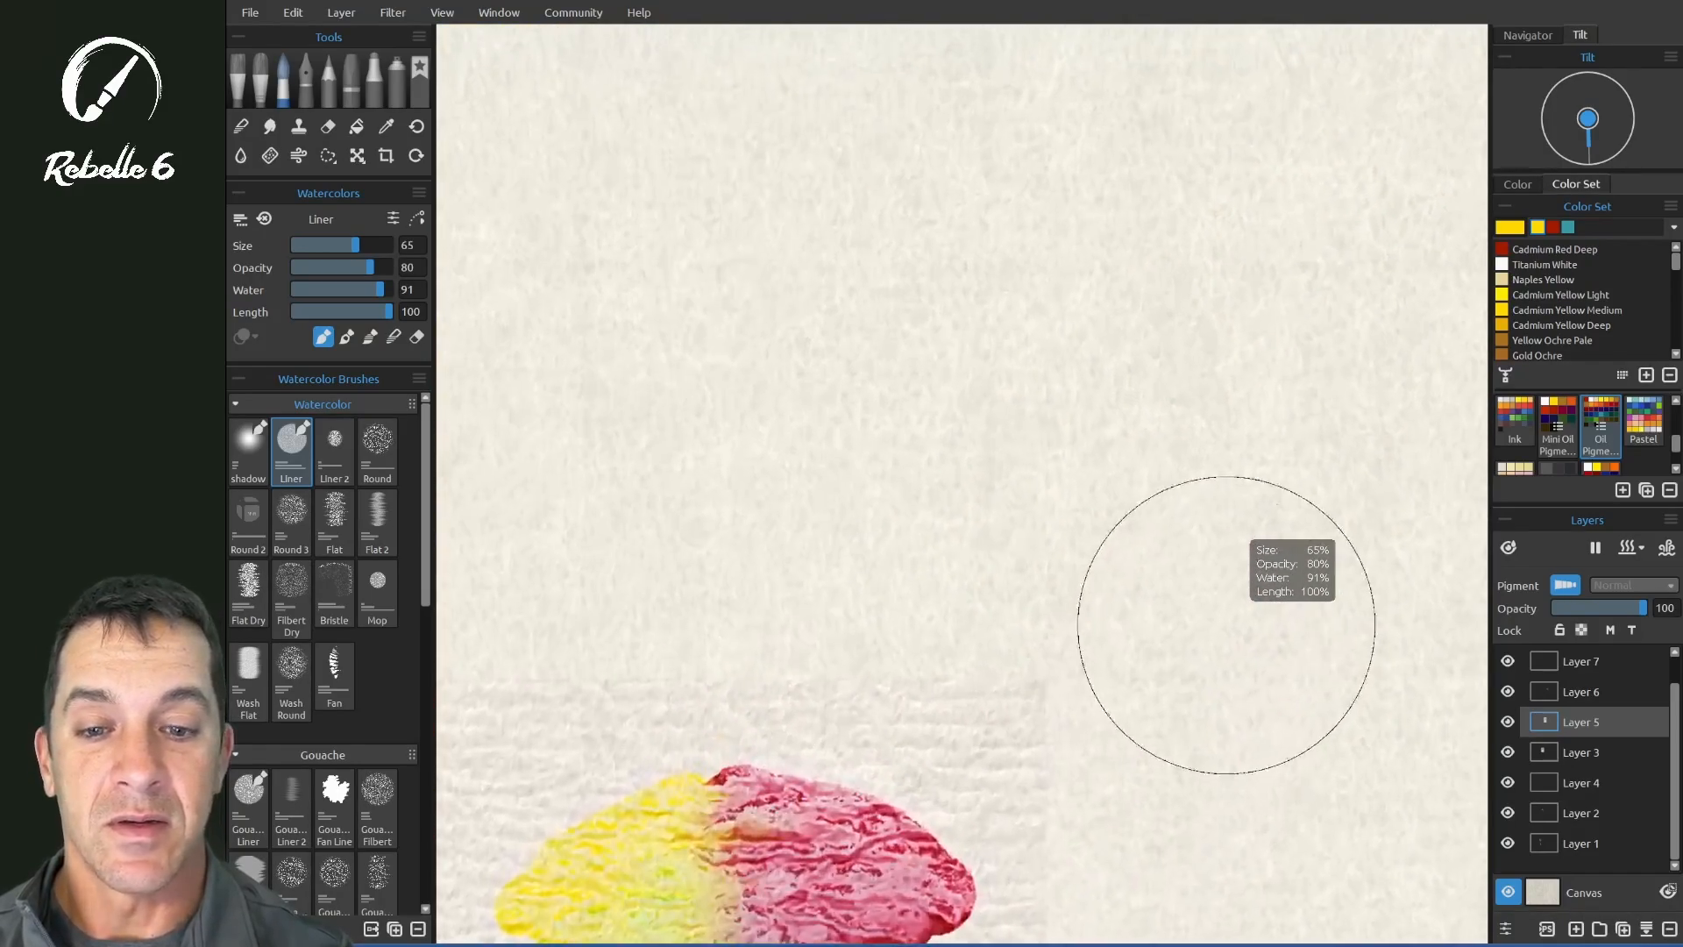
scroll(1227, 625, "down", 1)
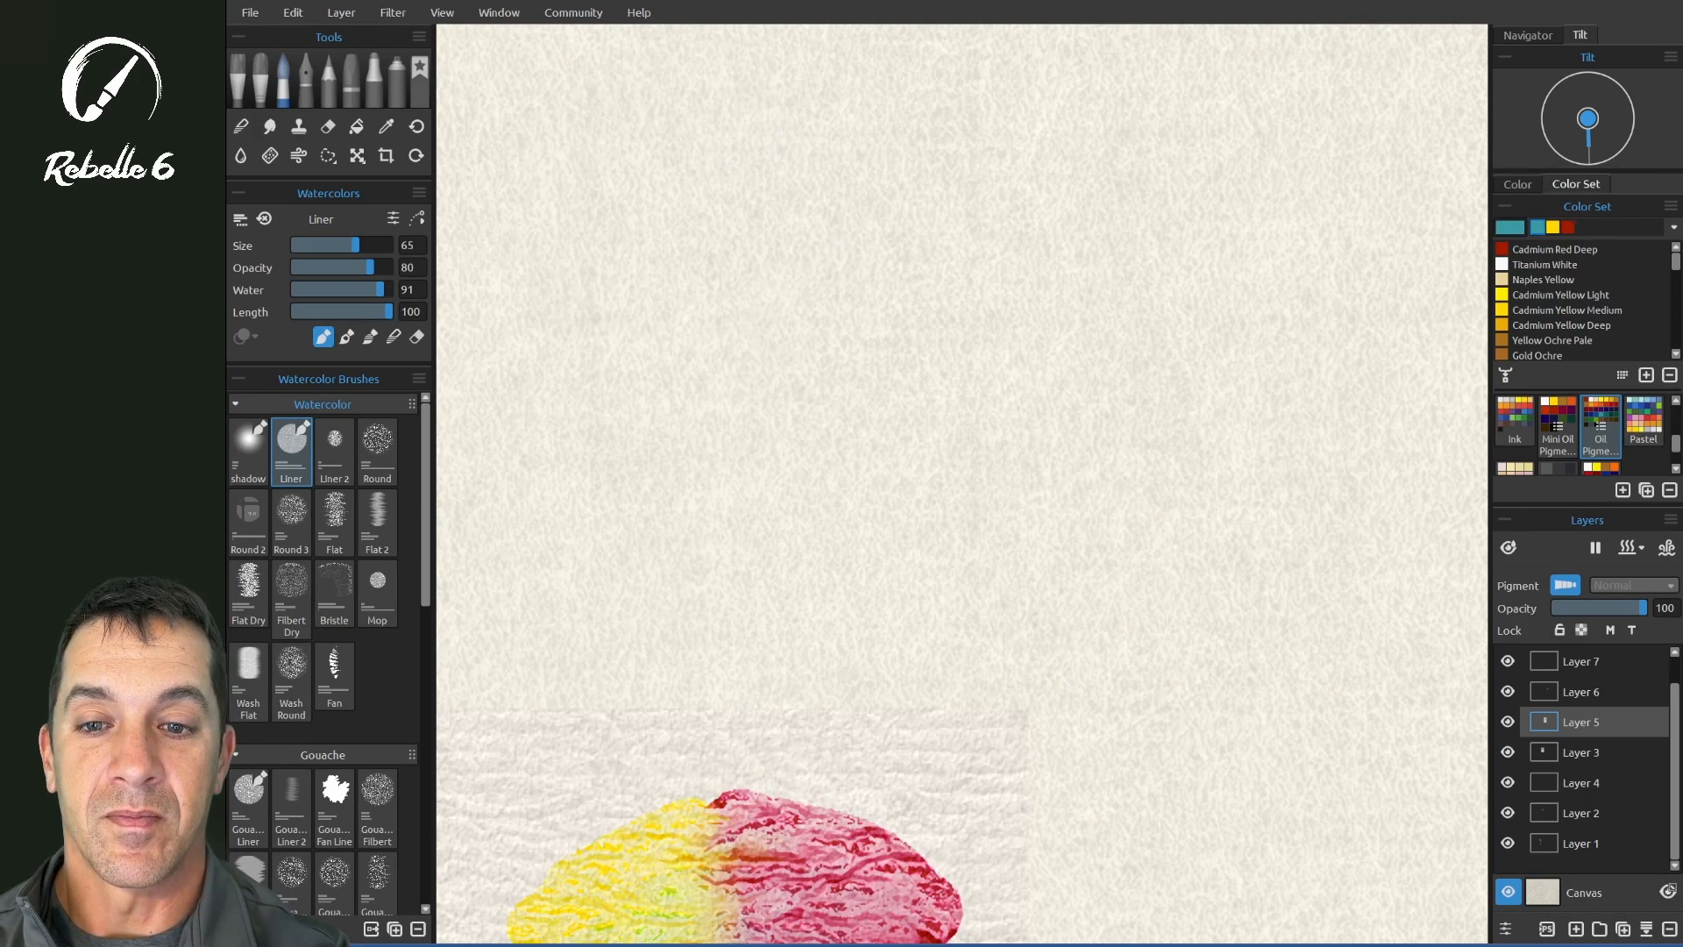
left_click_drag(714, 145, 603, 244)
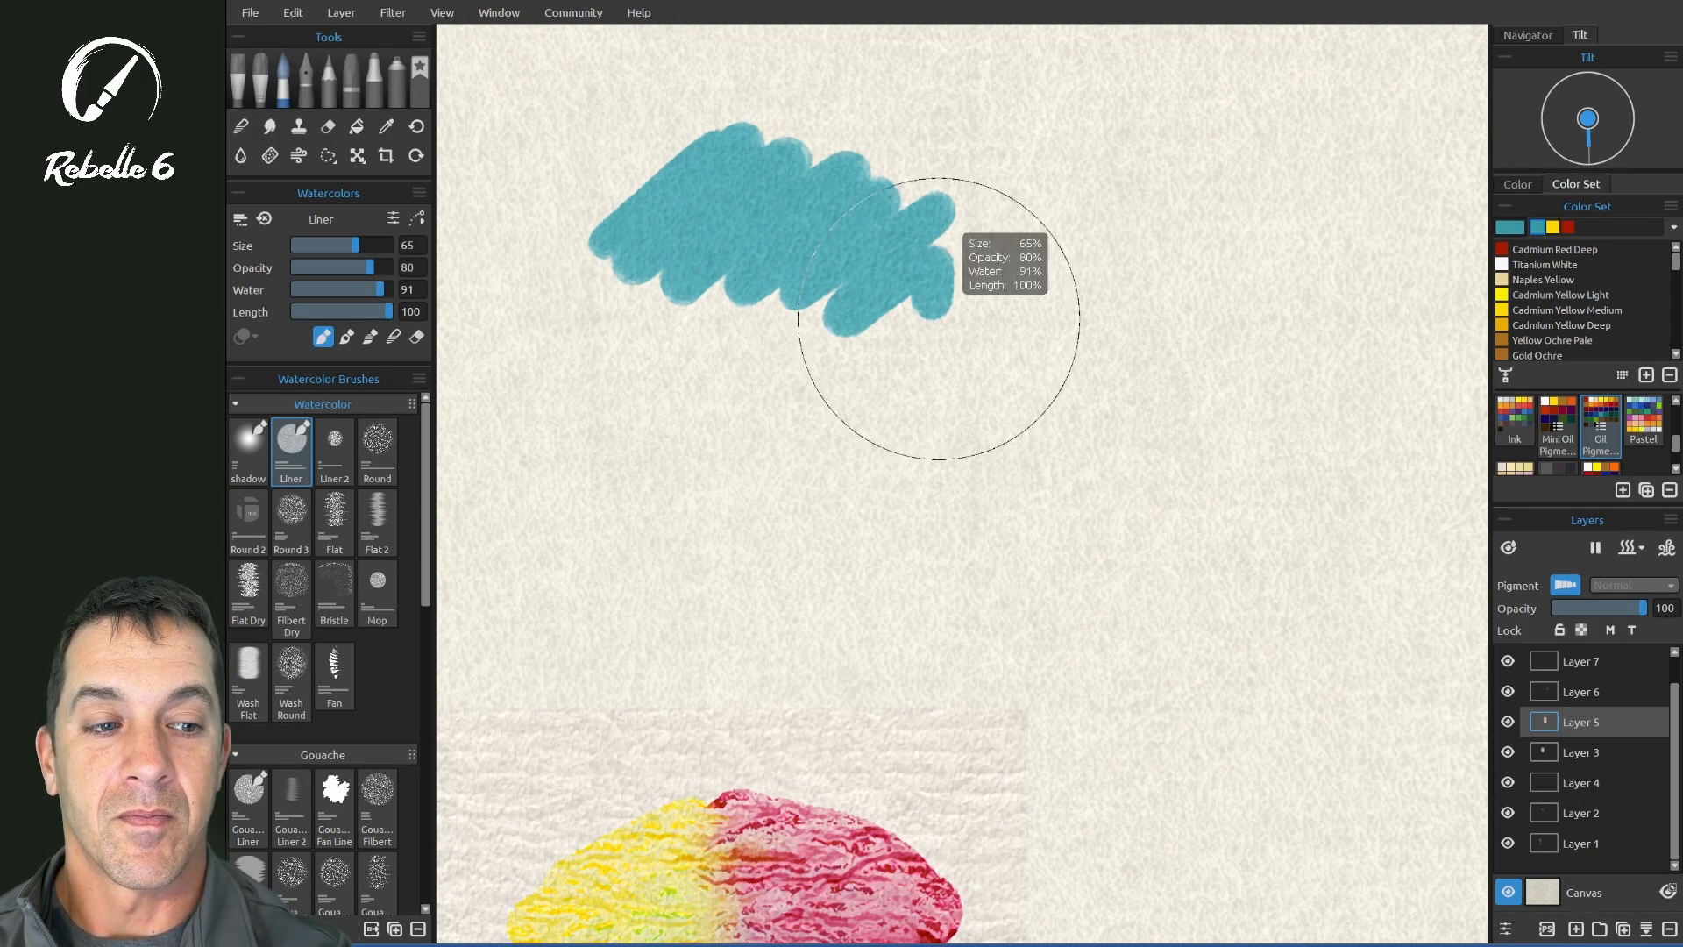
left_click(1568, 227)
left_click_drag(865, 132, 930, 188)
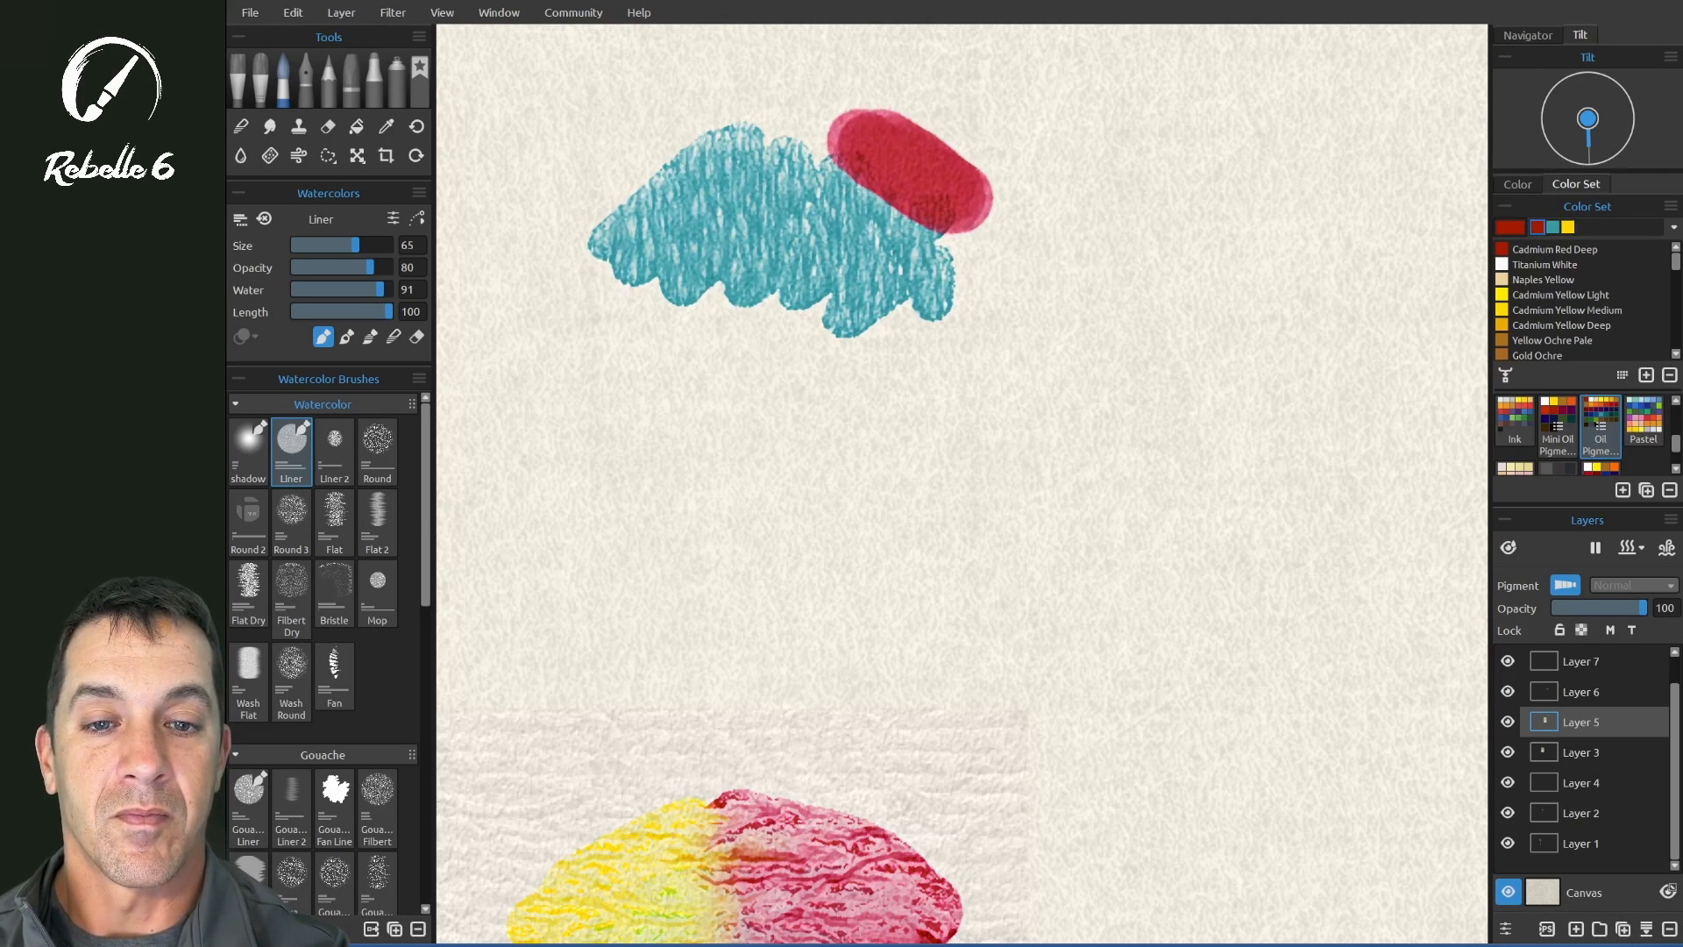
left_click(1567, 227)
mouse_move(794, 116)
left_mouse_down()
mouse_move(614, 171)
mouse_move(643, 175)
left_mouse_up()
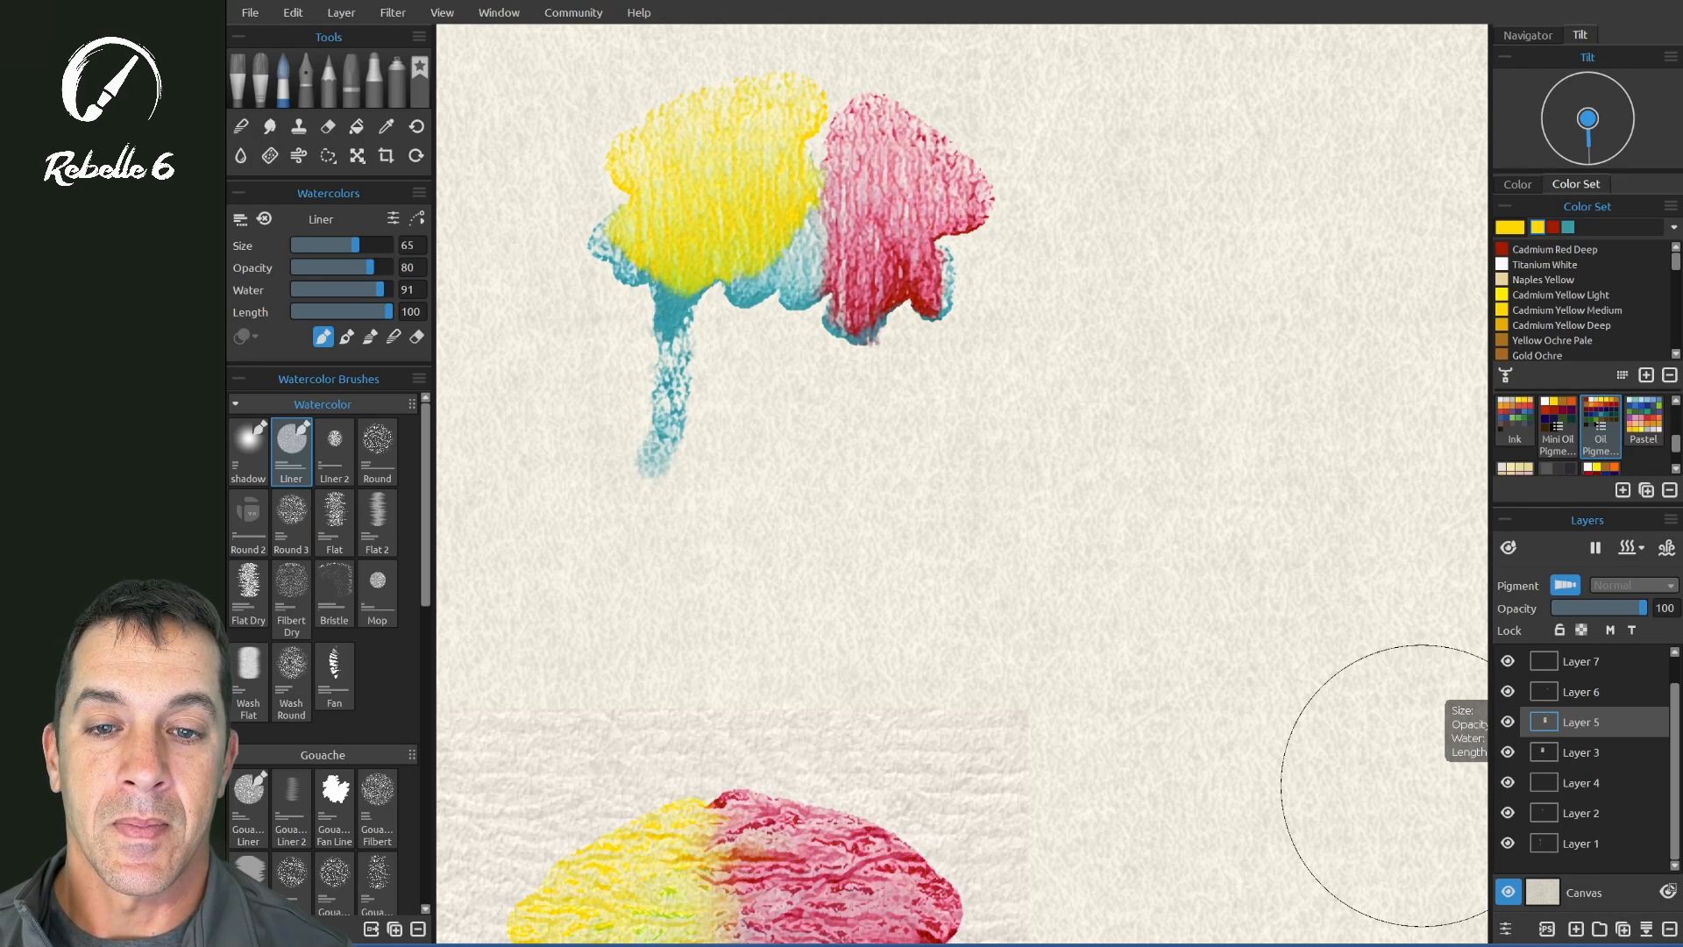
- In the visual settings for watercolor behavior, set Texture Influence to 5 and Edge Darkening to 5
left_click(1506, 928)
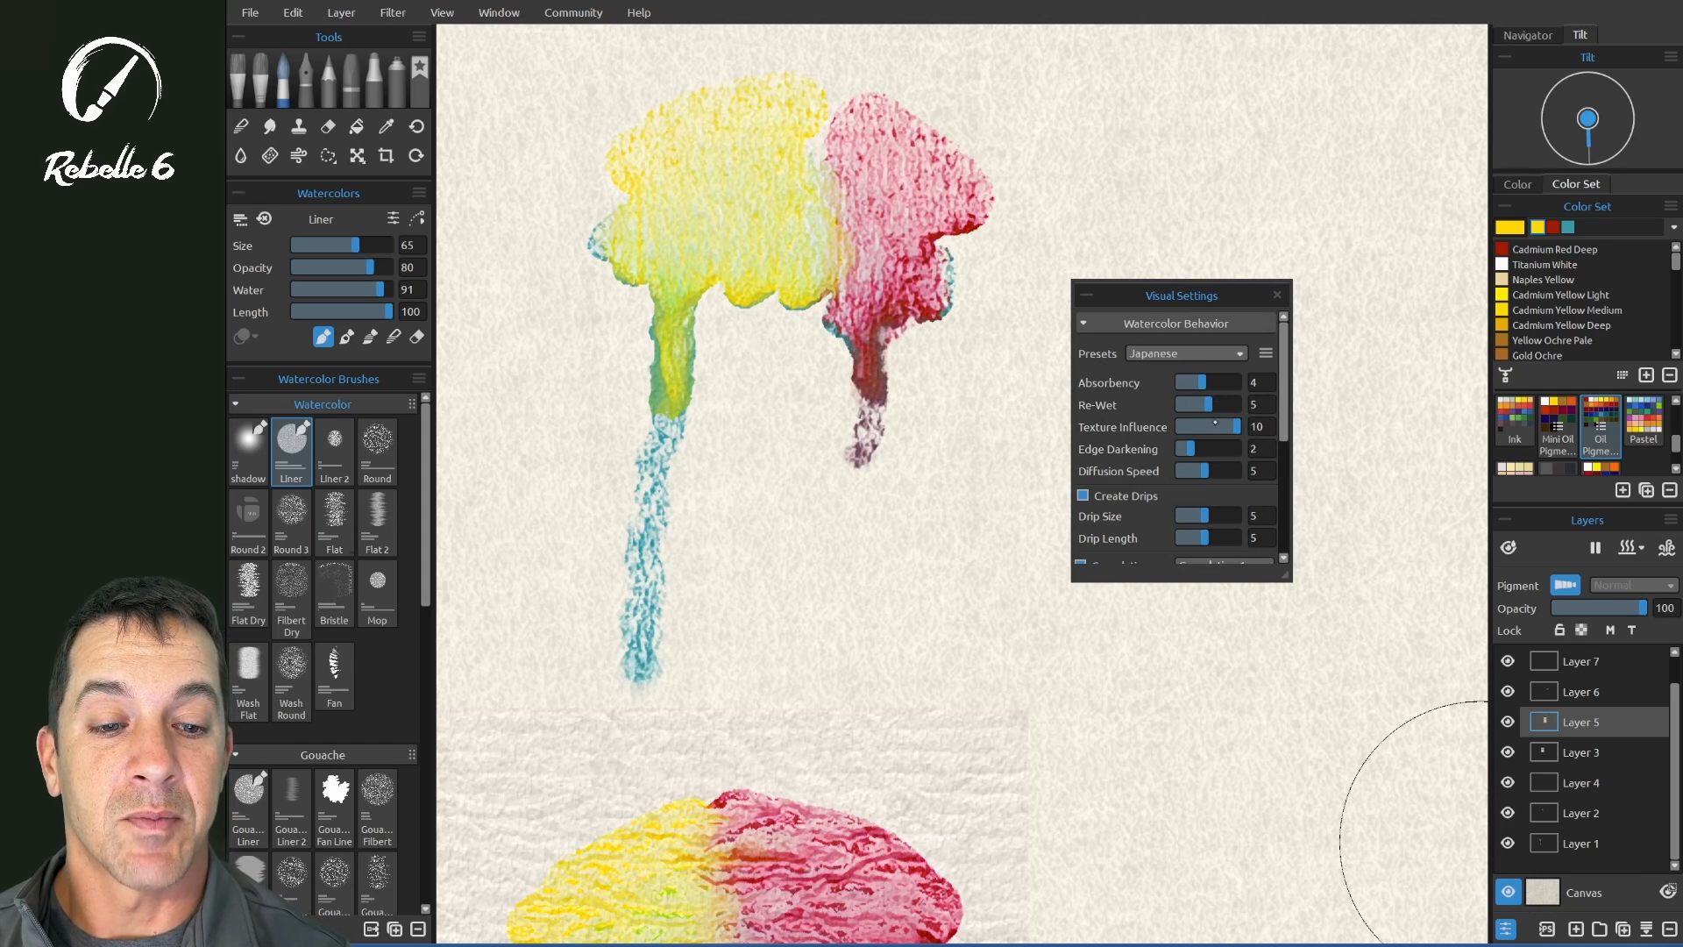
left_click_drag(1282, 350, 1283, 421)
left_click_drag(1237, 376, 1207, 375)
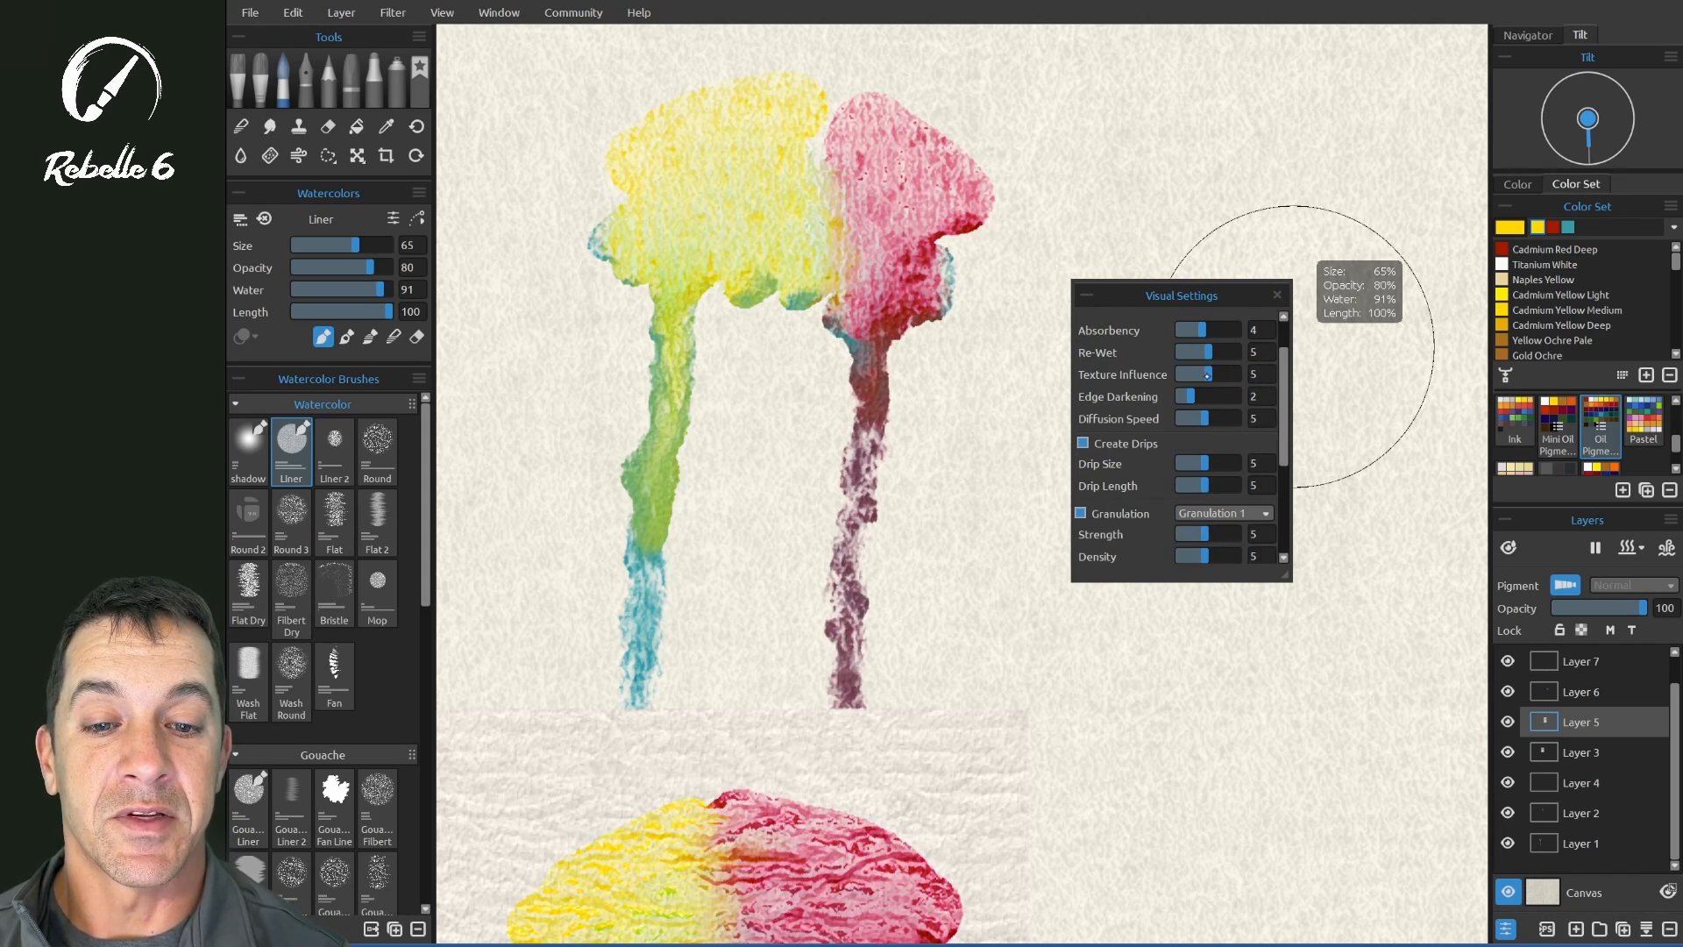
left_click(1207, 397)
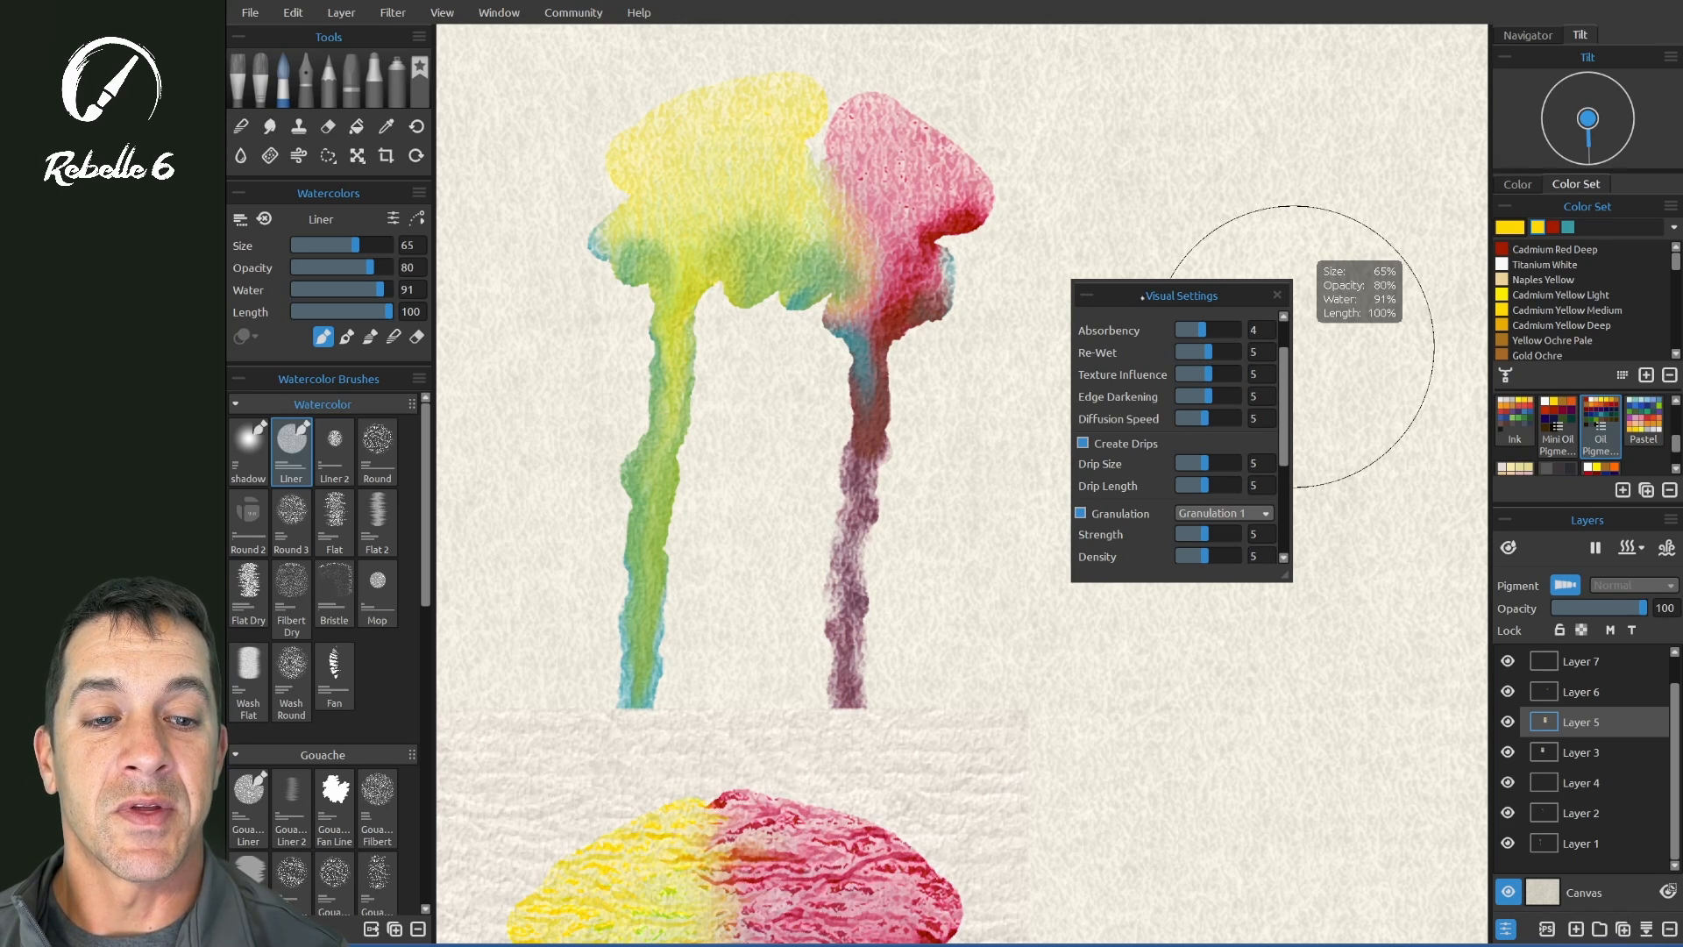
scroll(1207, 439, "up", 2)
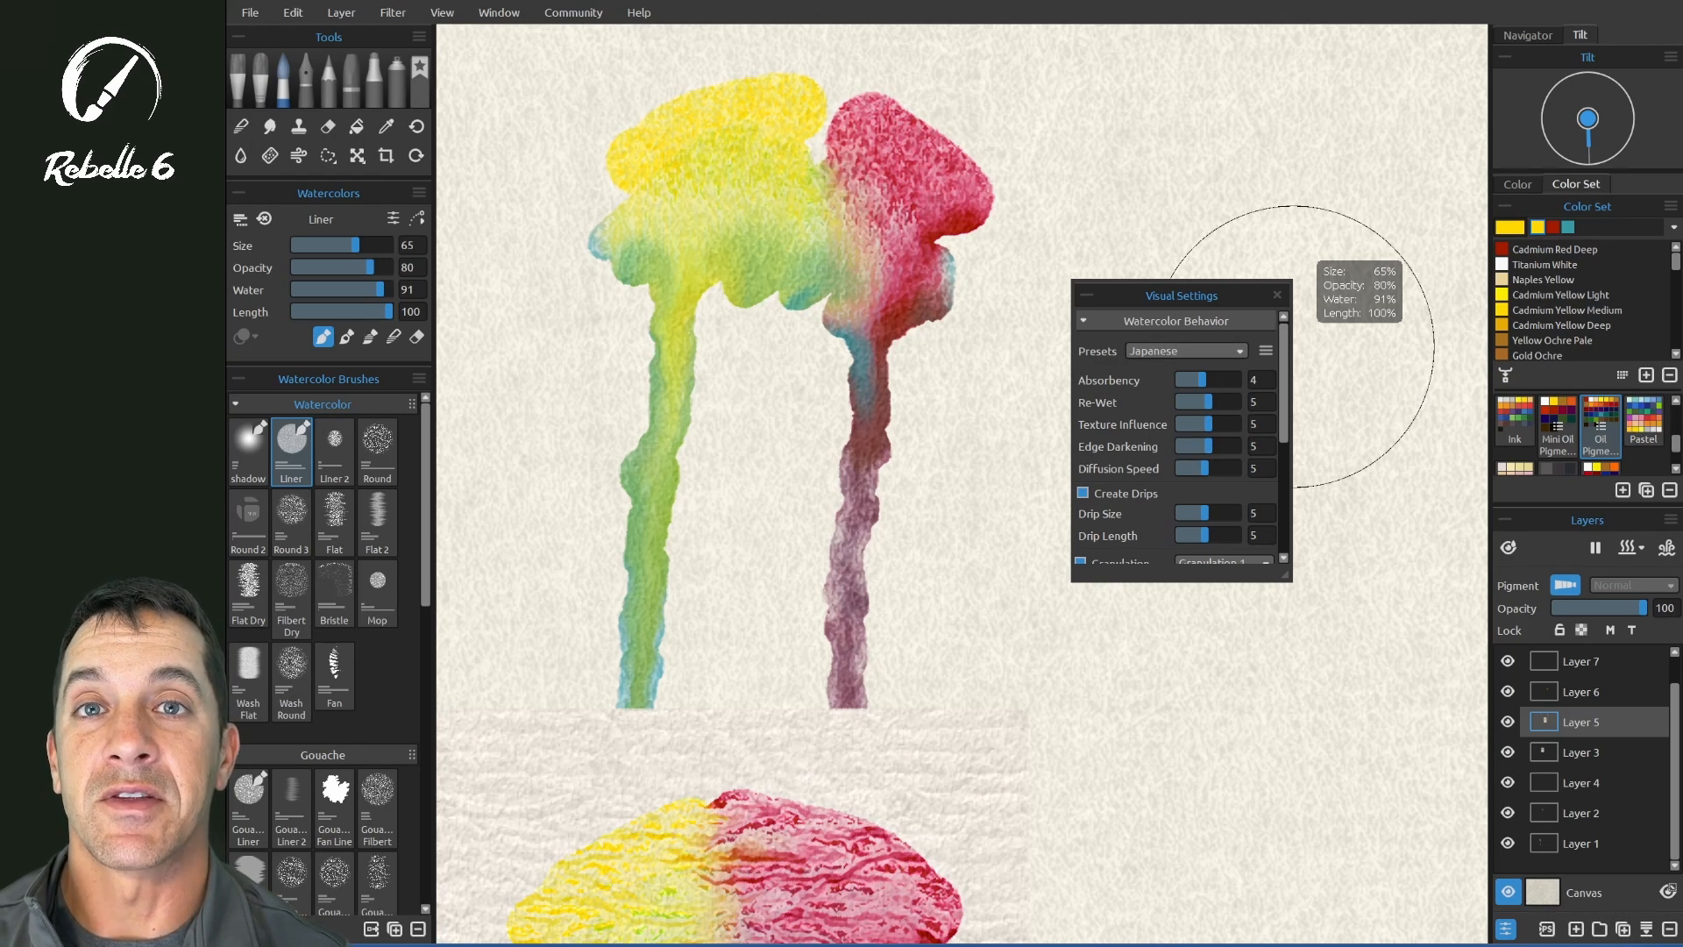
- Switch to the Hairy oil brush and paint two thick yellow patches on the empty washi paper beside the watercolor patch
scroll(1294, 346, "right", 5)
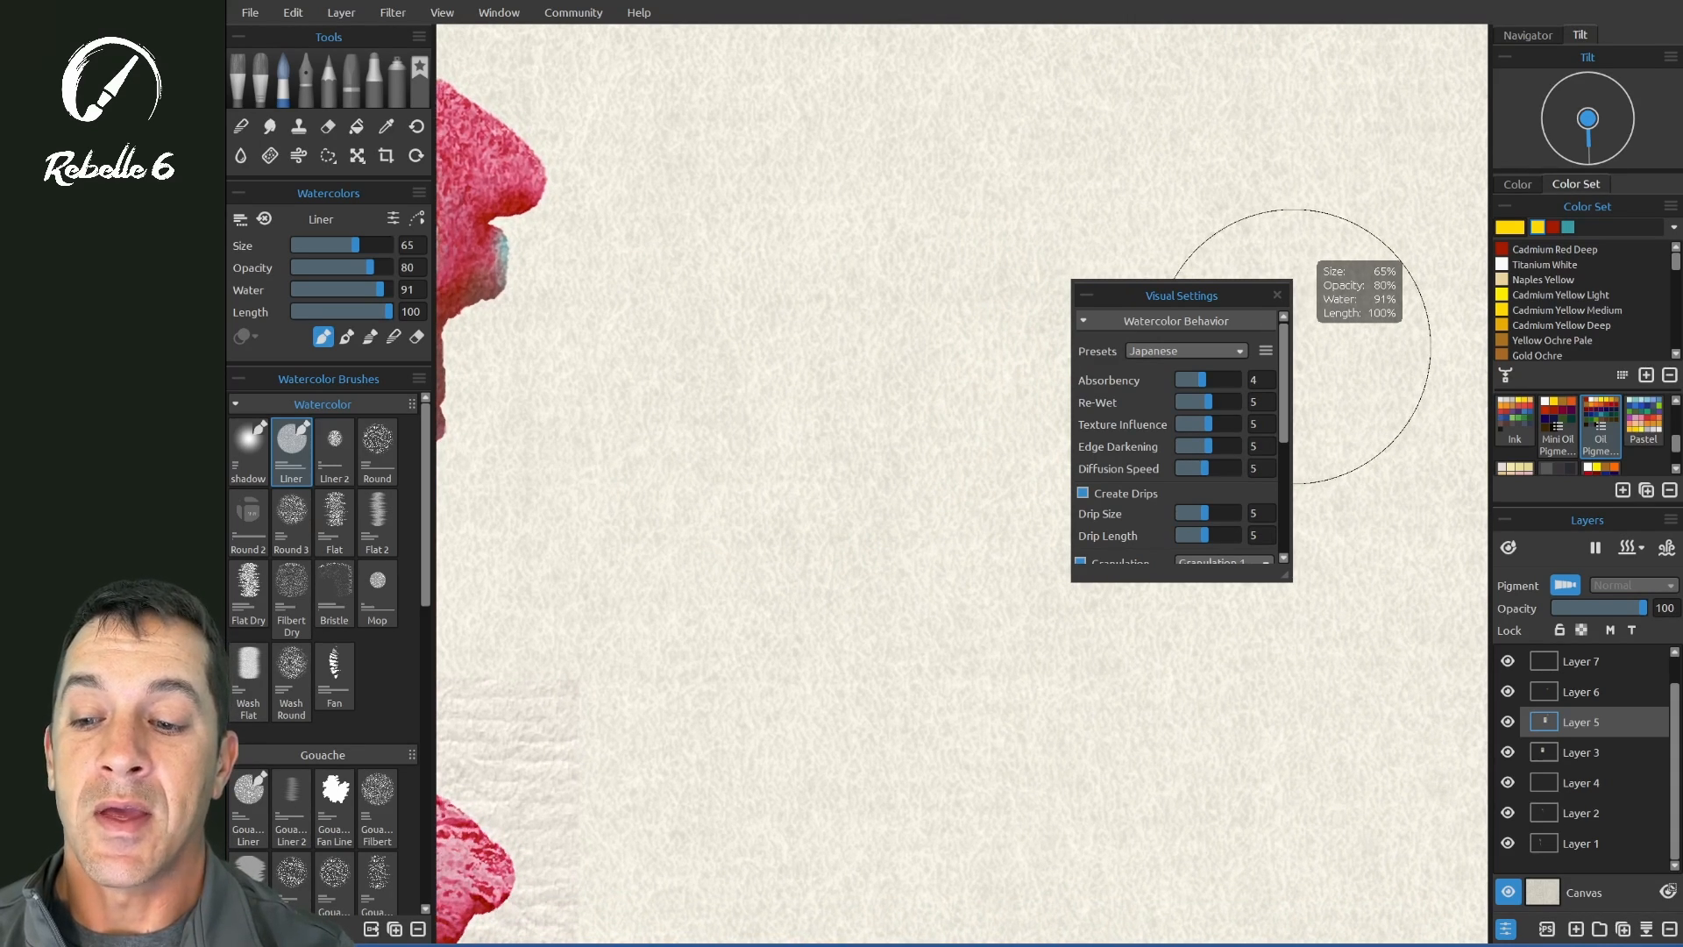
key("o")
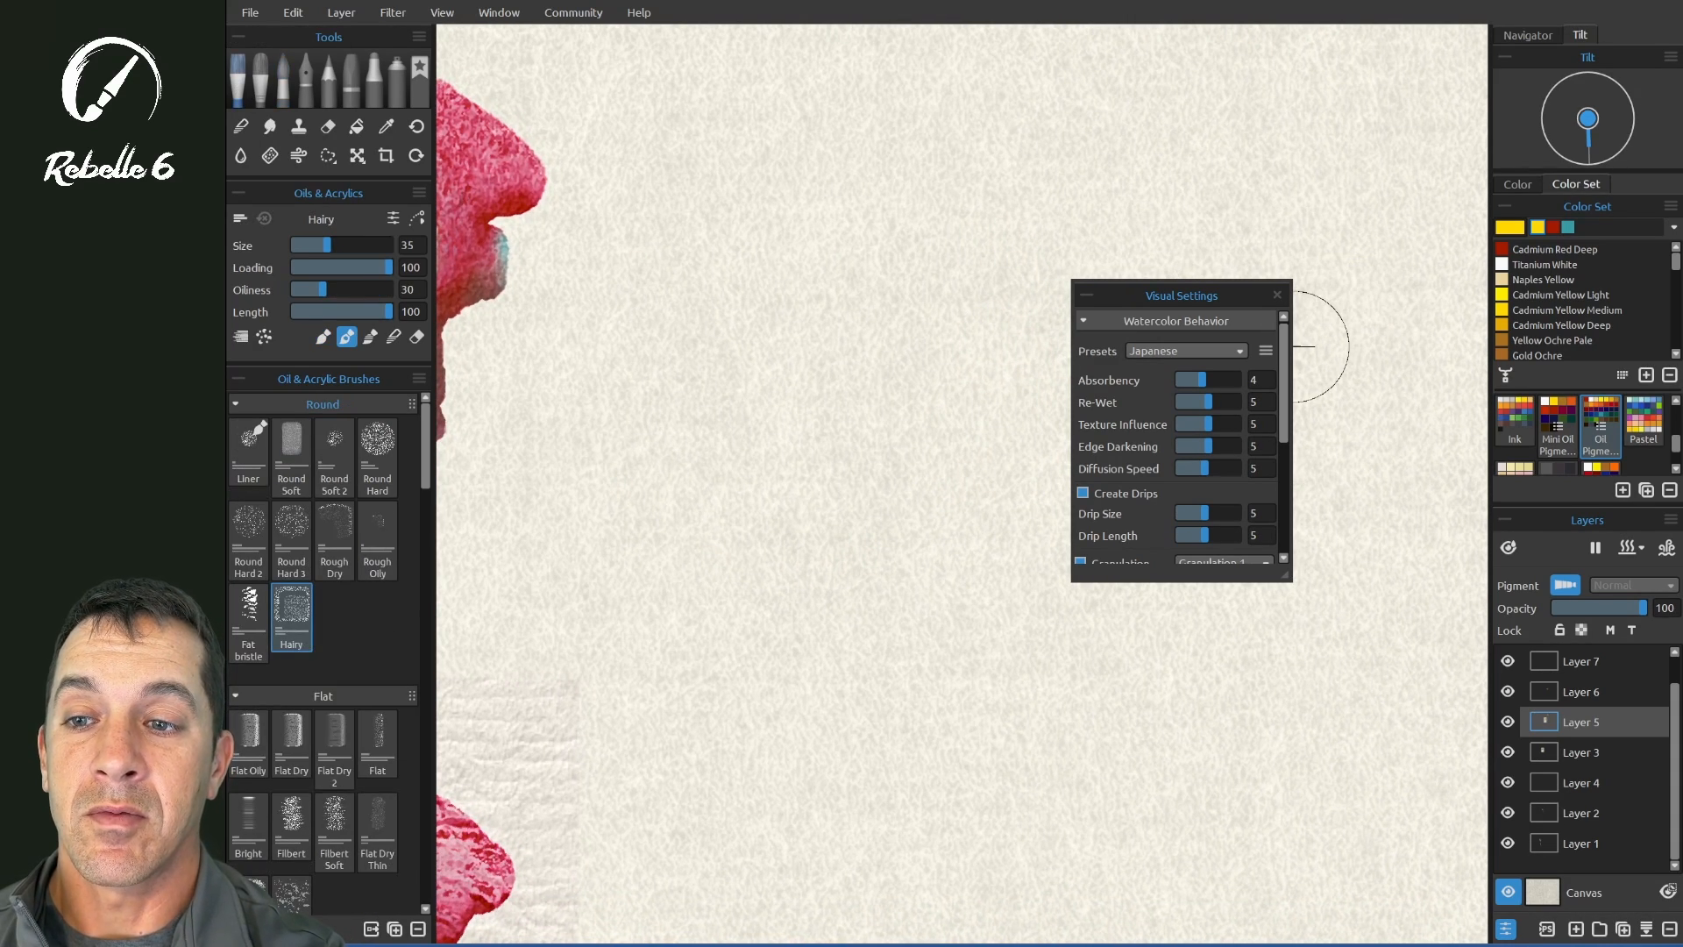
mouse_move(653, 596)
left_mouse_down()
mouse_move(772, 439)
mouse_move(1035, 263)
left_mouse_up()
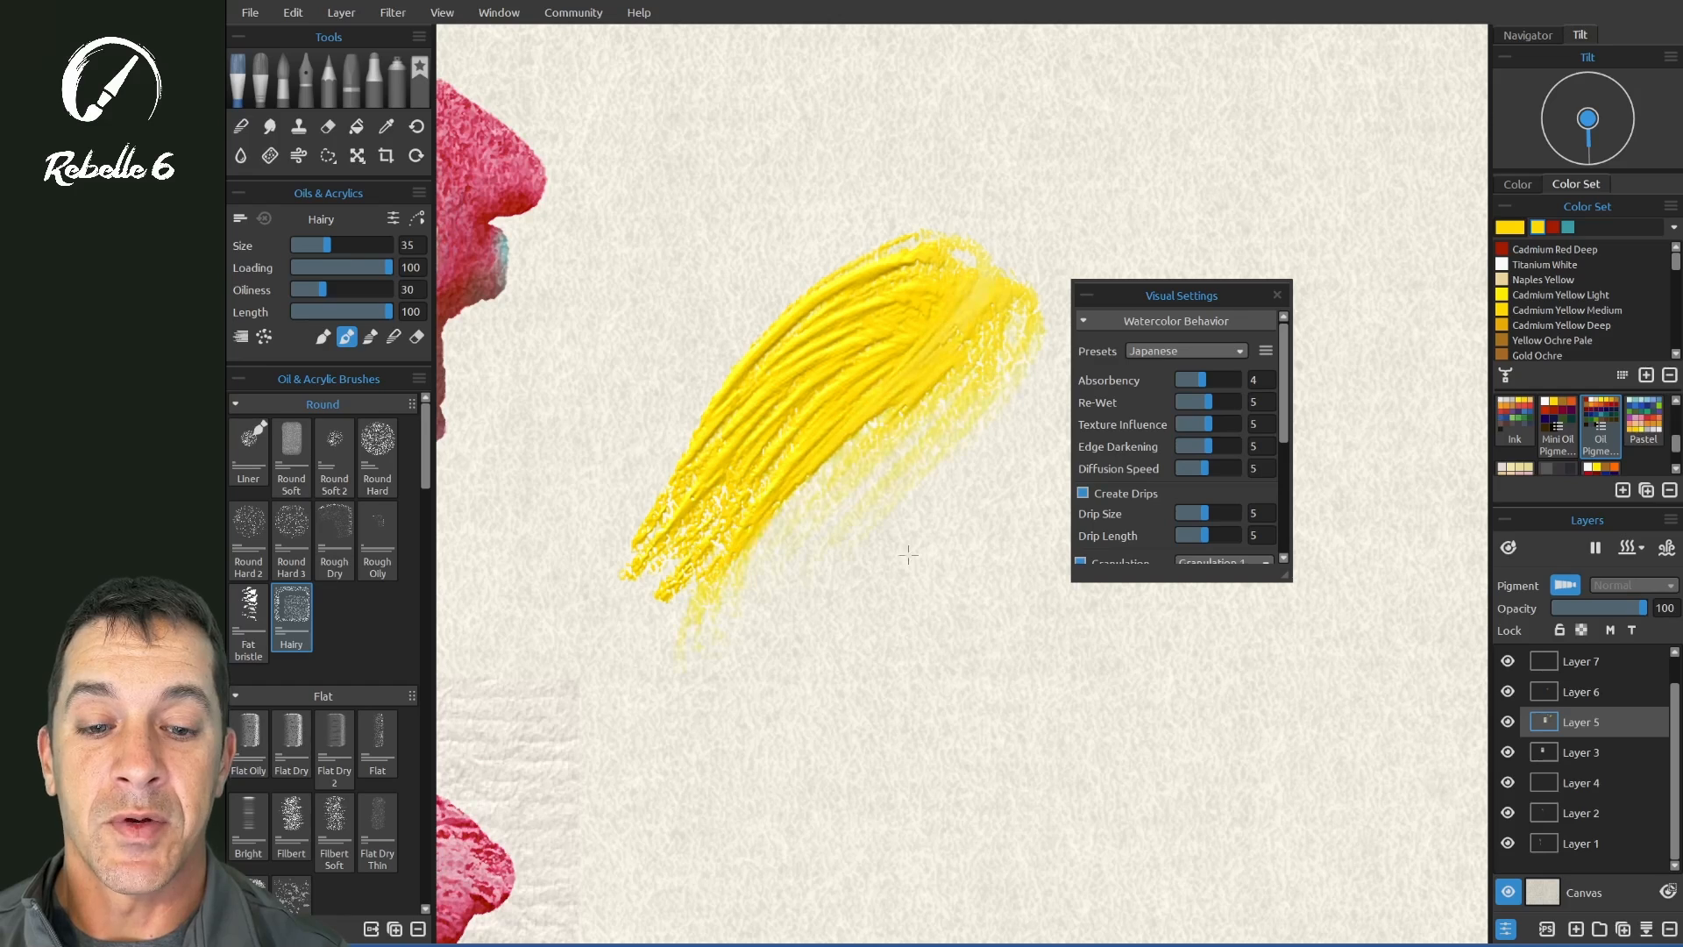
left_click_drag(727, 728, 1043, 447)
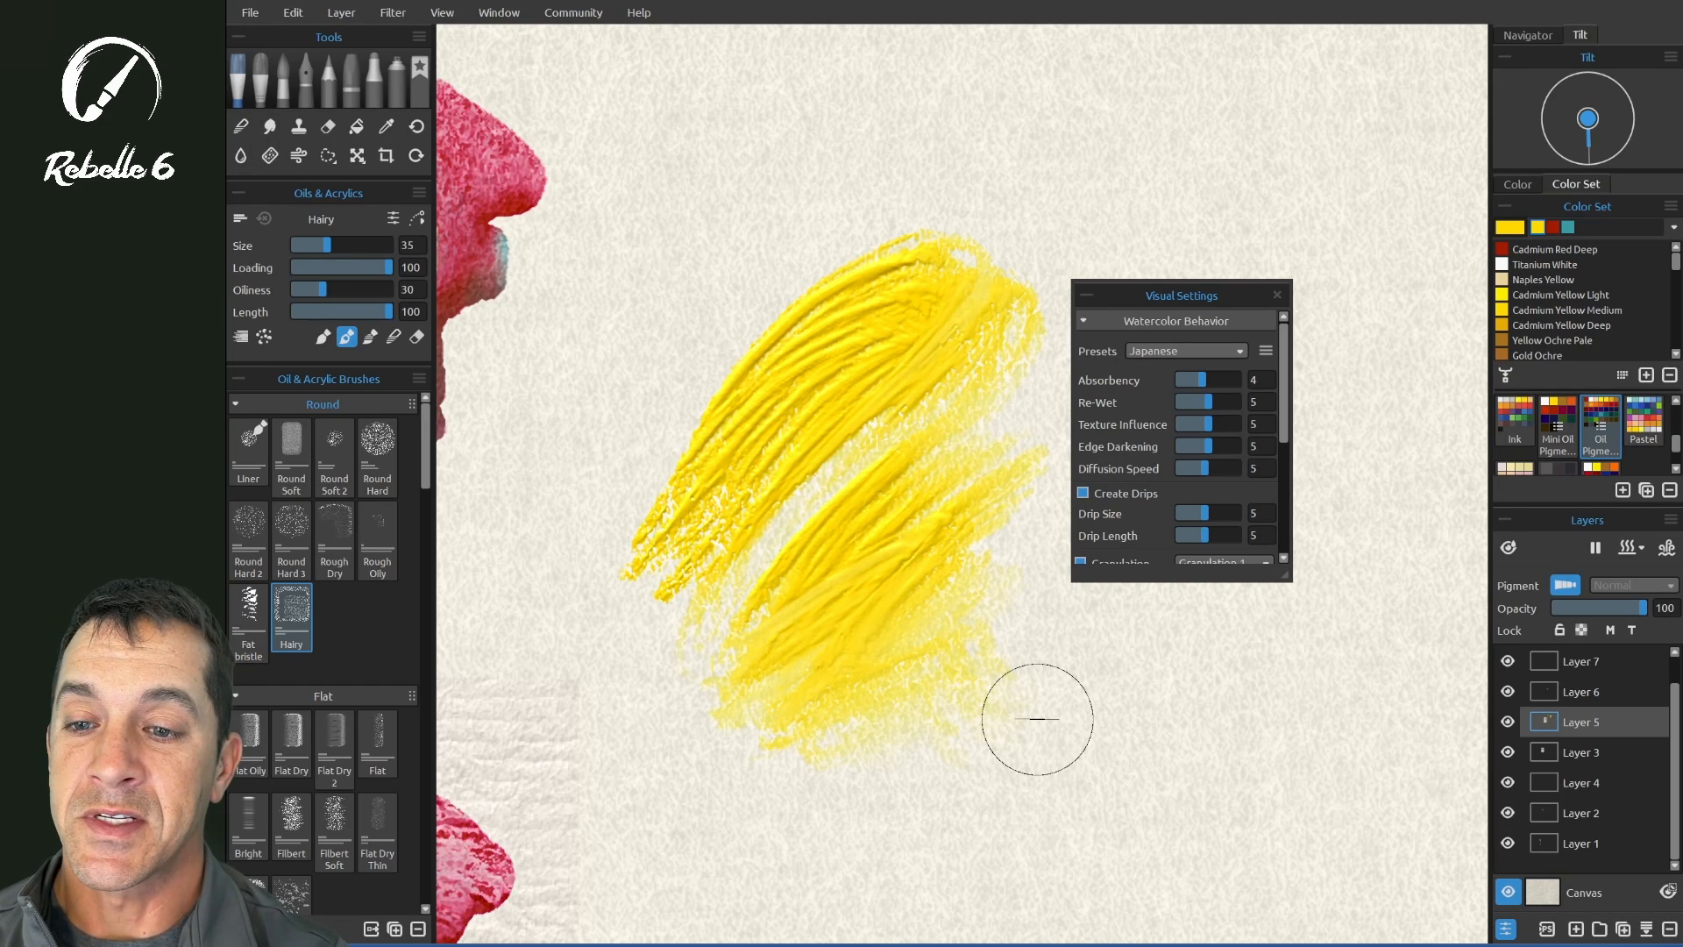
- With the Brush Creator open, paint more yellow strokes beside the oil patches and set the Hairy brush's Paper Texture Strength to 100
left_click(392, 219)
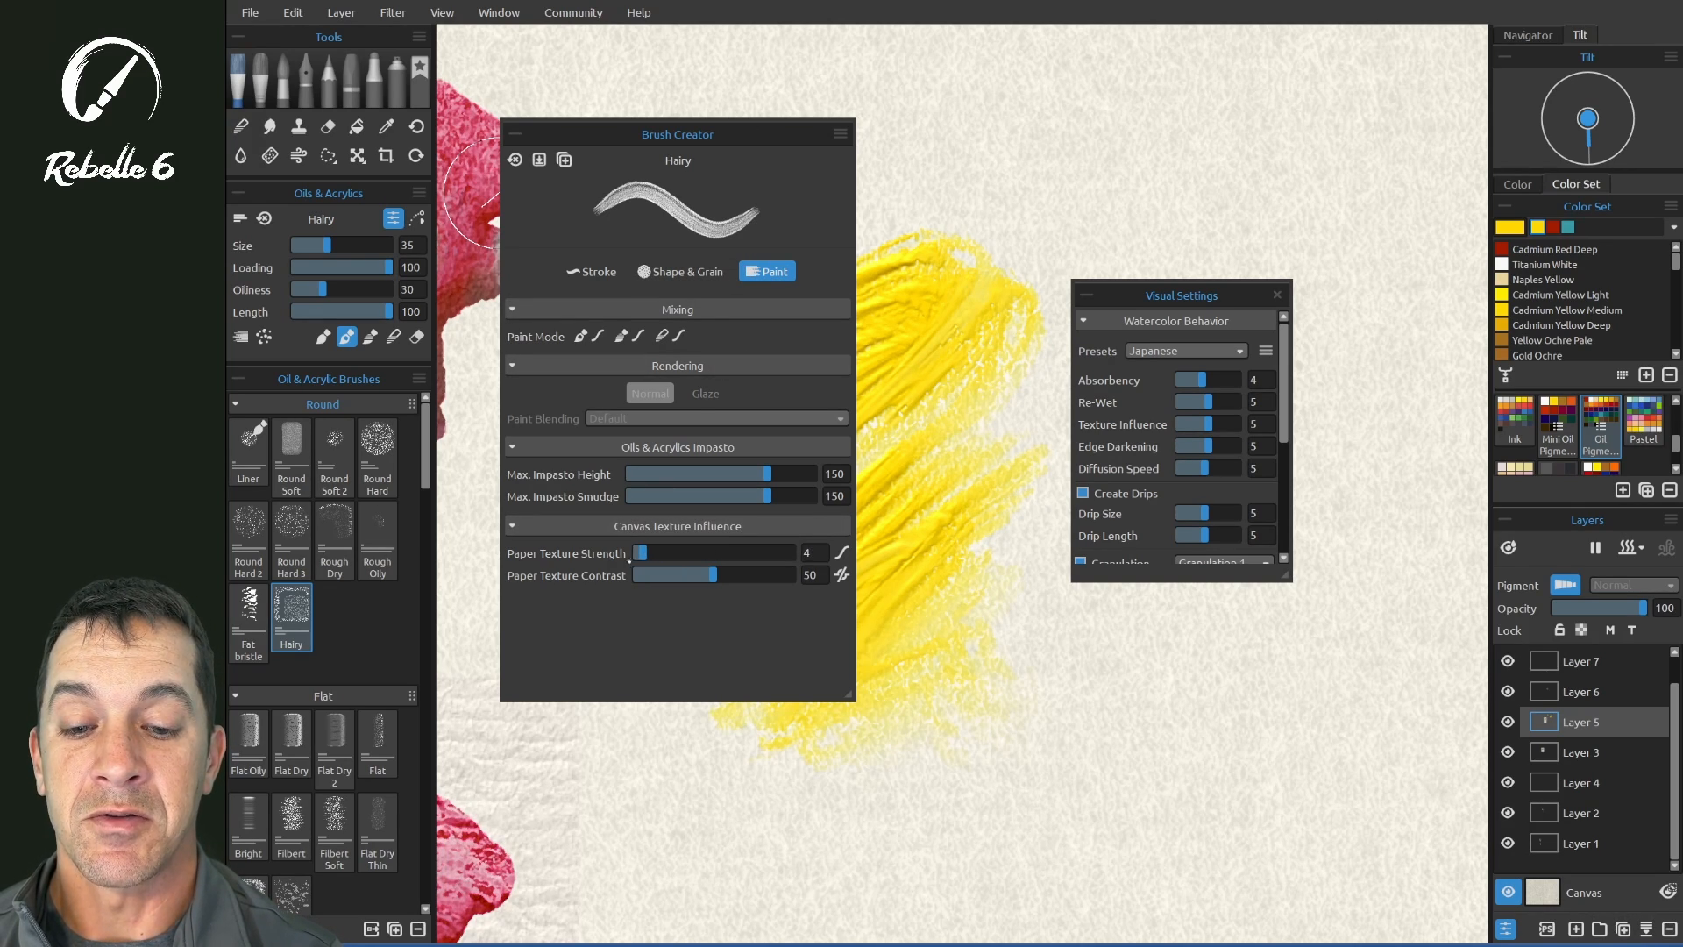
mouse_move(994, 761)
left_mouse_down()
mouse_move(1215, 633)
mouse_move(1087, 758)
mouse_move(1287, 684)
mouse_move(1198, 764)
mouse_move(1251, 757)
mouse_move(1217, 791)
mouse_move(1396, 698)
mouse_move(1186, 796)
mouse_move(934, 831)
mouse_move(1129, 766)
mouse_move(1030, 805)
mouse_move(888, 741)
left_mouse_up()
left_click_drag(771, 551, 797, 552)
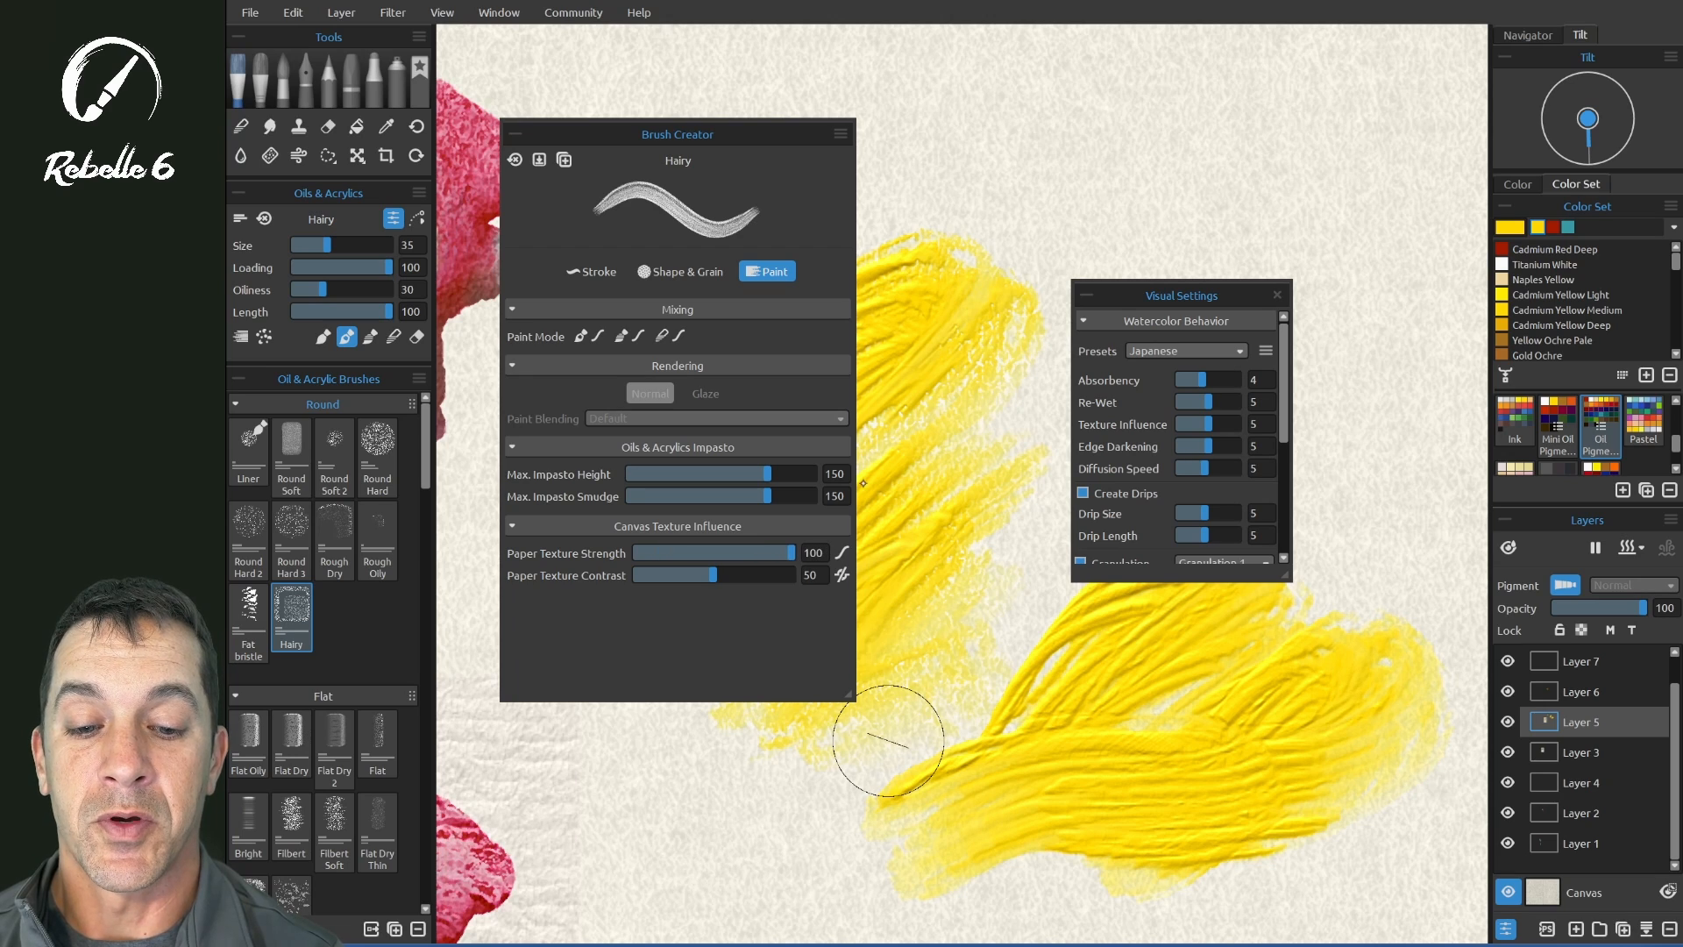
- Brush grainy yellow oil strokes above and onto the newest yellow patch, inspect the Texture Strength pressure curve, and close the visual settings
left_click_drag(1195, 210, 1160, 270)
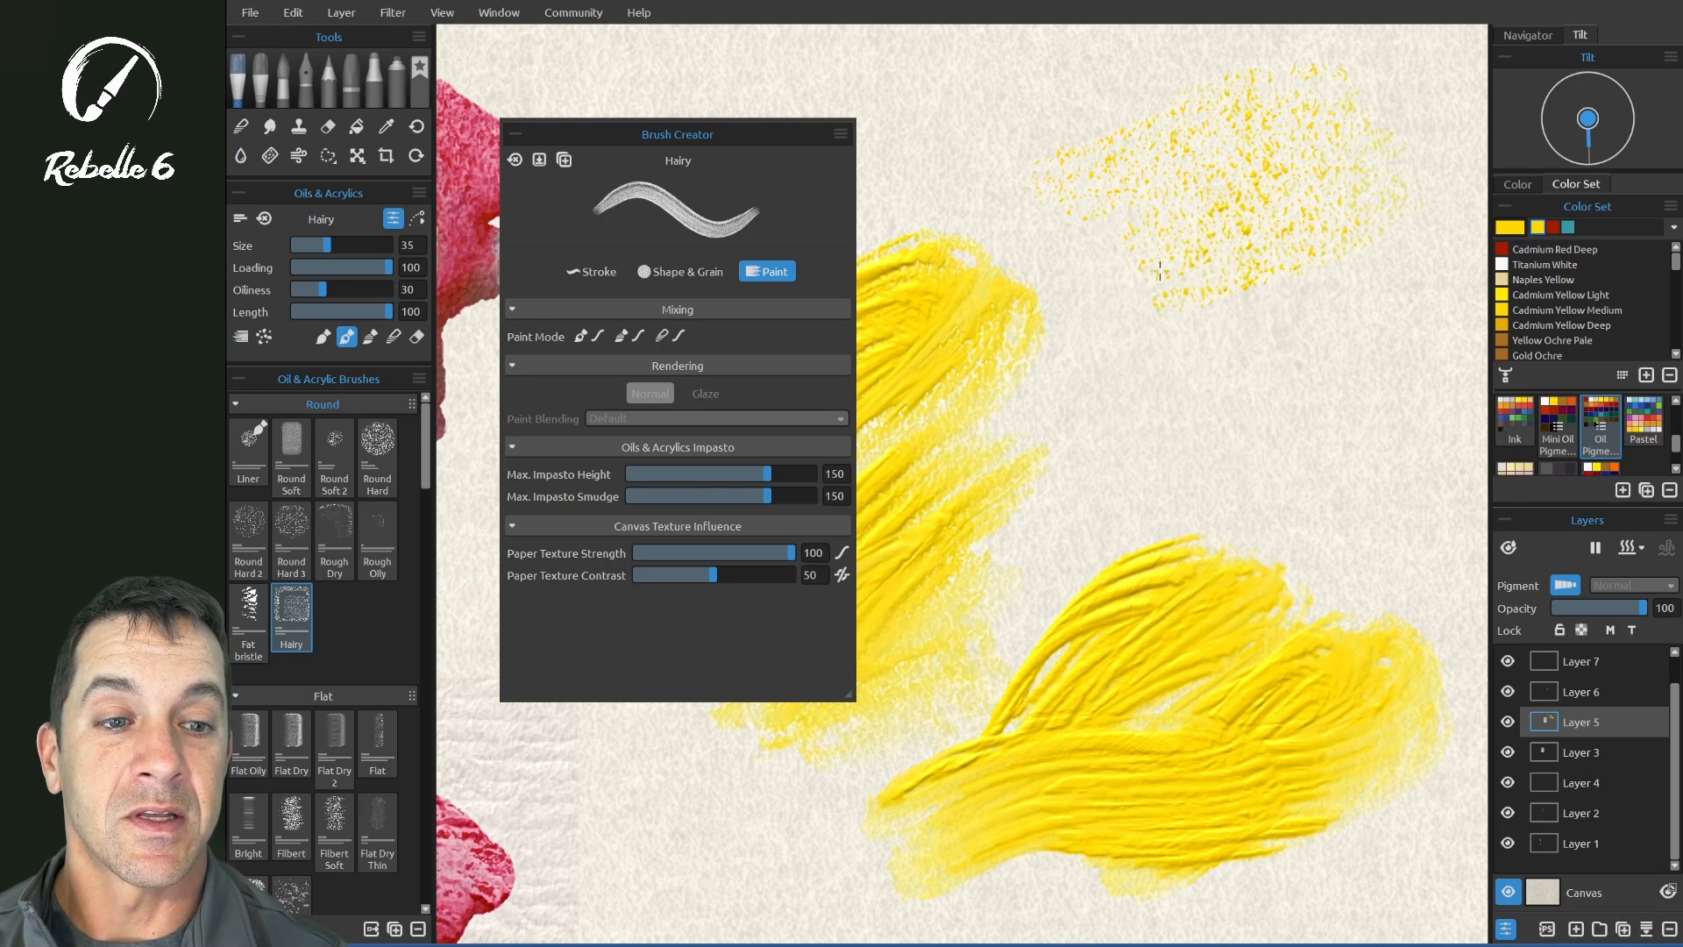
mouse_move(1265, 396)
left_mouse_down()
mouse_move(1265, 485)
mouse_move(1326, 501)
mouse_move(1326, 567)
mouse_move(1277, 508)
mouse_move(1337, 539)
mouse_move(1181, 490)
mouse_move(1089, 592)
mouse_move(1192, 574)
mouse_move(1118, 633)
left_mouse_up()
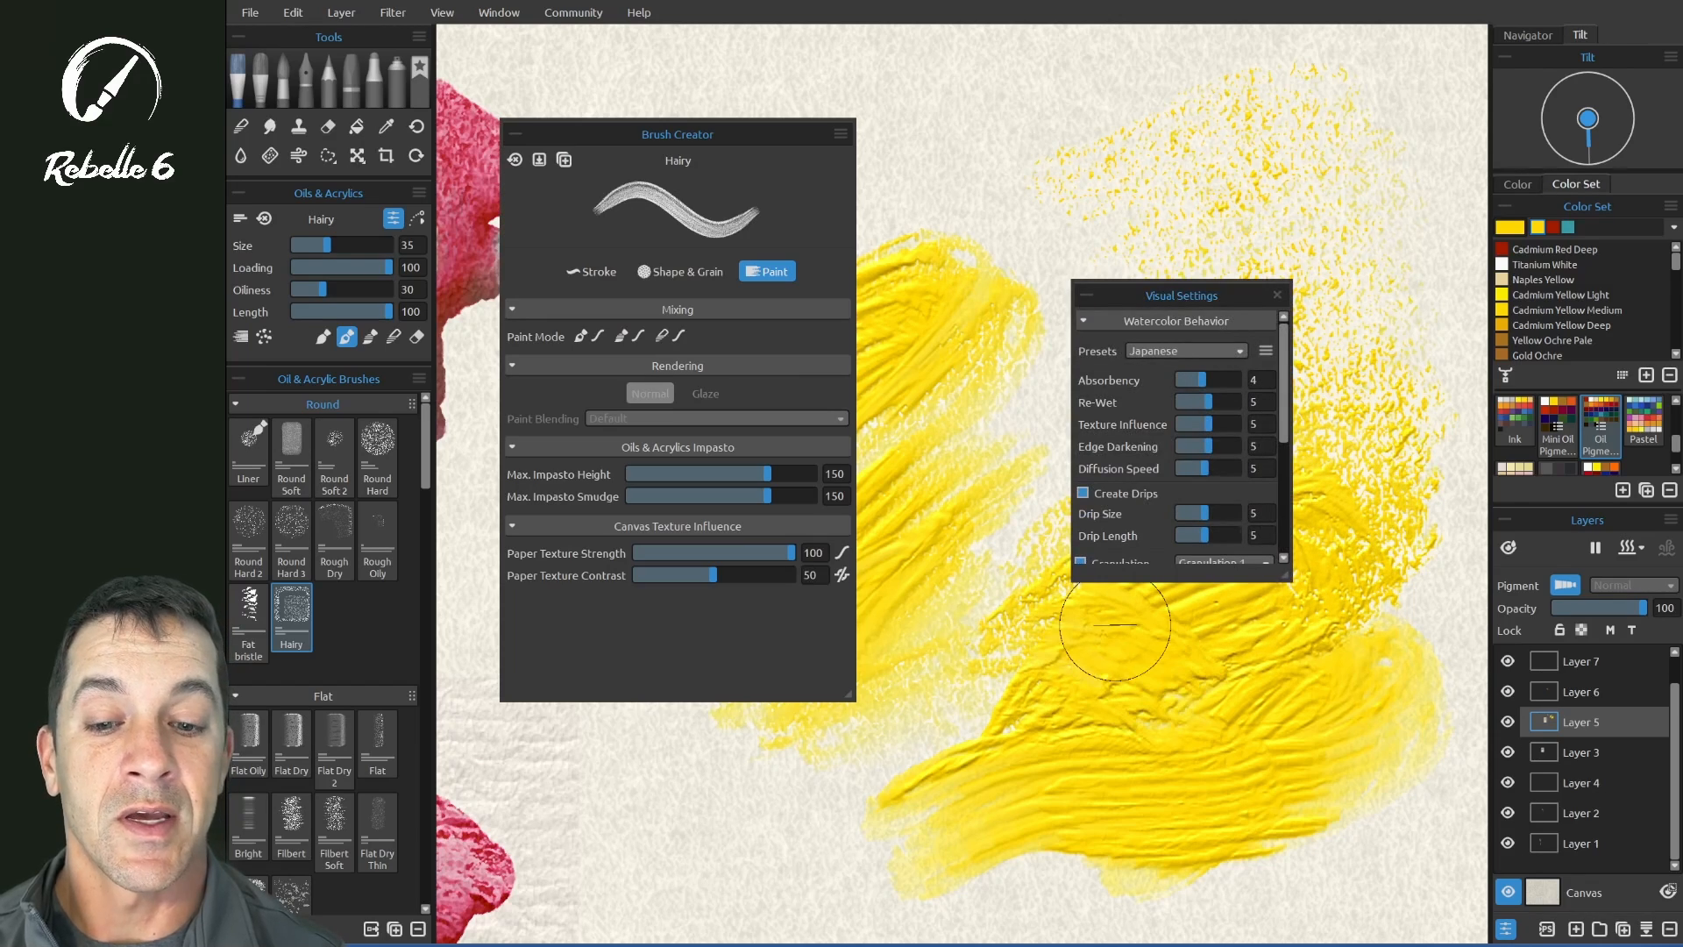
left_click(840, 553)
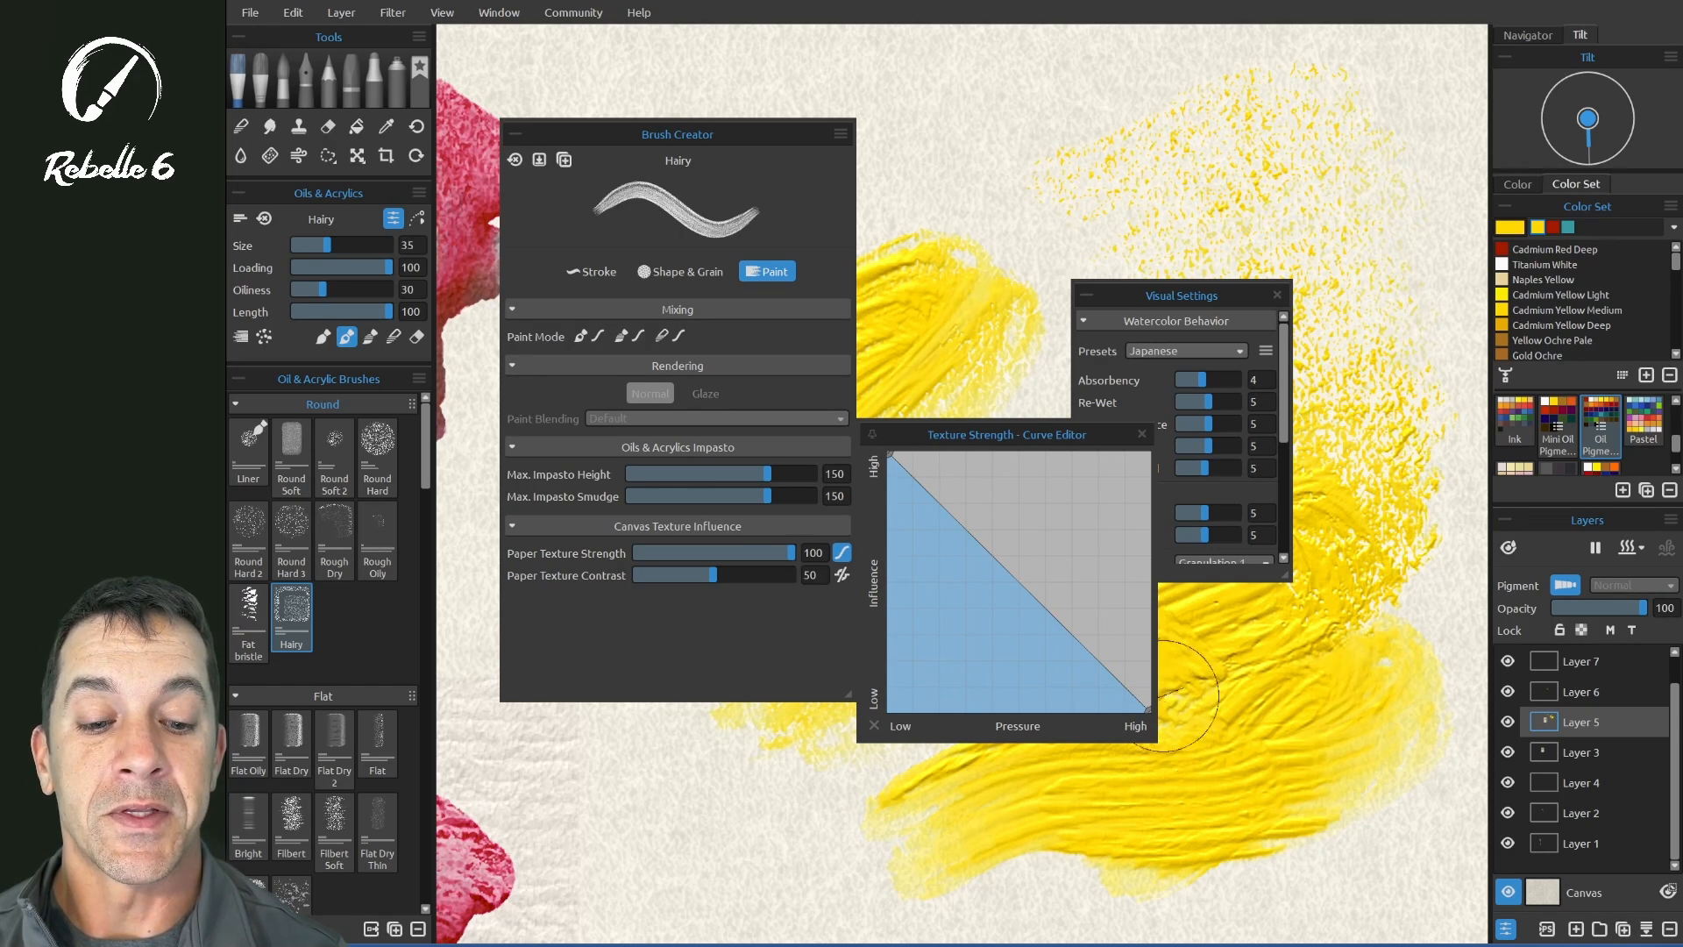
left_click(1142, 434)
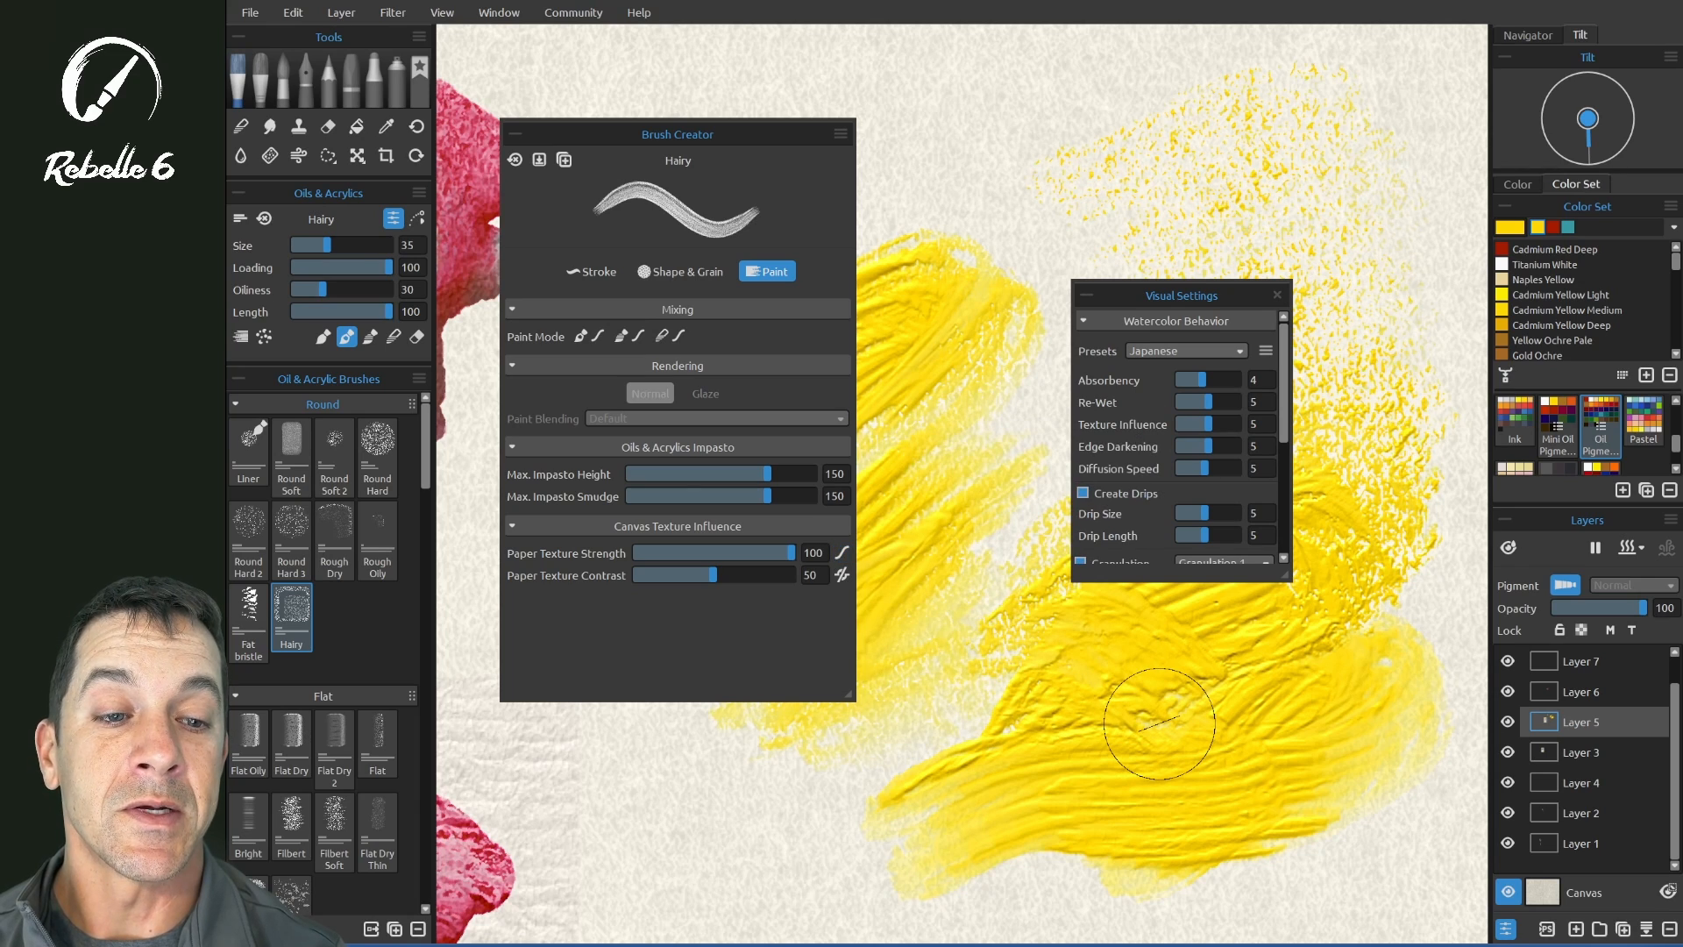
left_click(1277, 295)
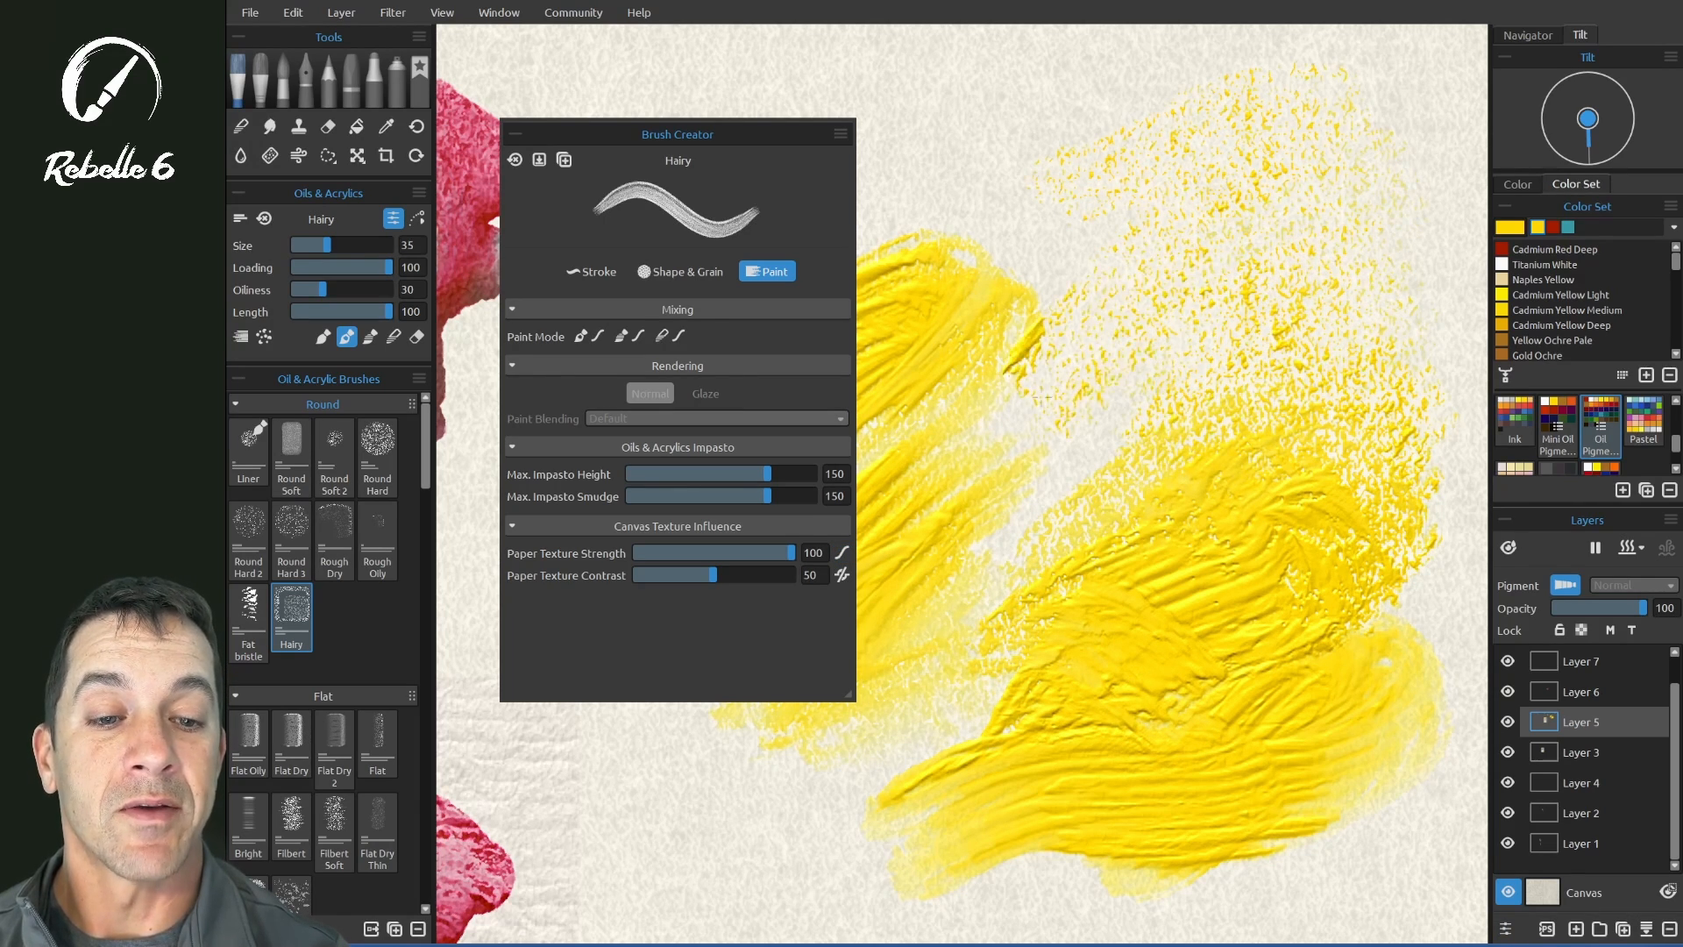
- Change the canvas texture to the Exotic paper EX10 Mulberry at 100% scale with the default canvas color
mouse_move(1153, 408)
left_mouse_down()
mouse_move(1096, 351)
mouse_move(1021, 351)
mouse_move(1140, 491)
mouse_move(1058, 454)
mouse_move(965, 526)
mouse_move(1272, 421)
mouse_move(964, 614)
mouse_move(1298, 613)
left_mouse_up()
left_click_drag(1055, 699, 1047, 689)
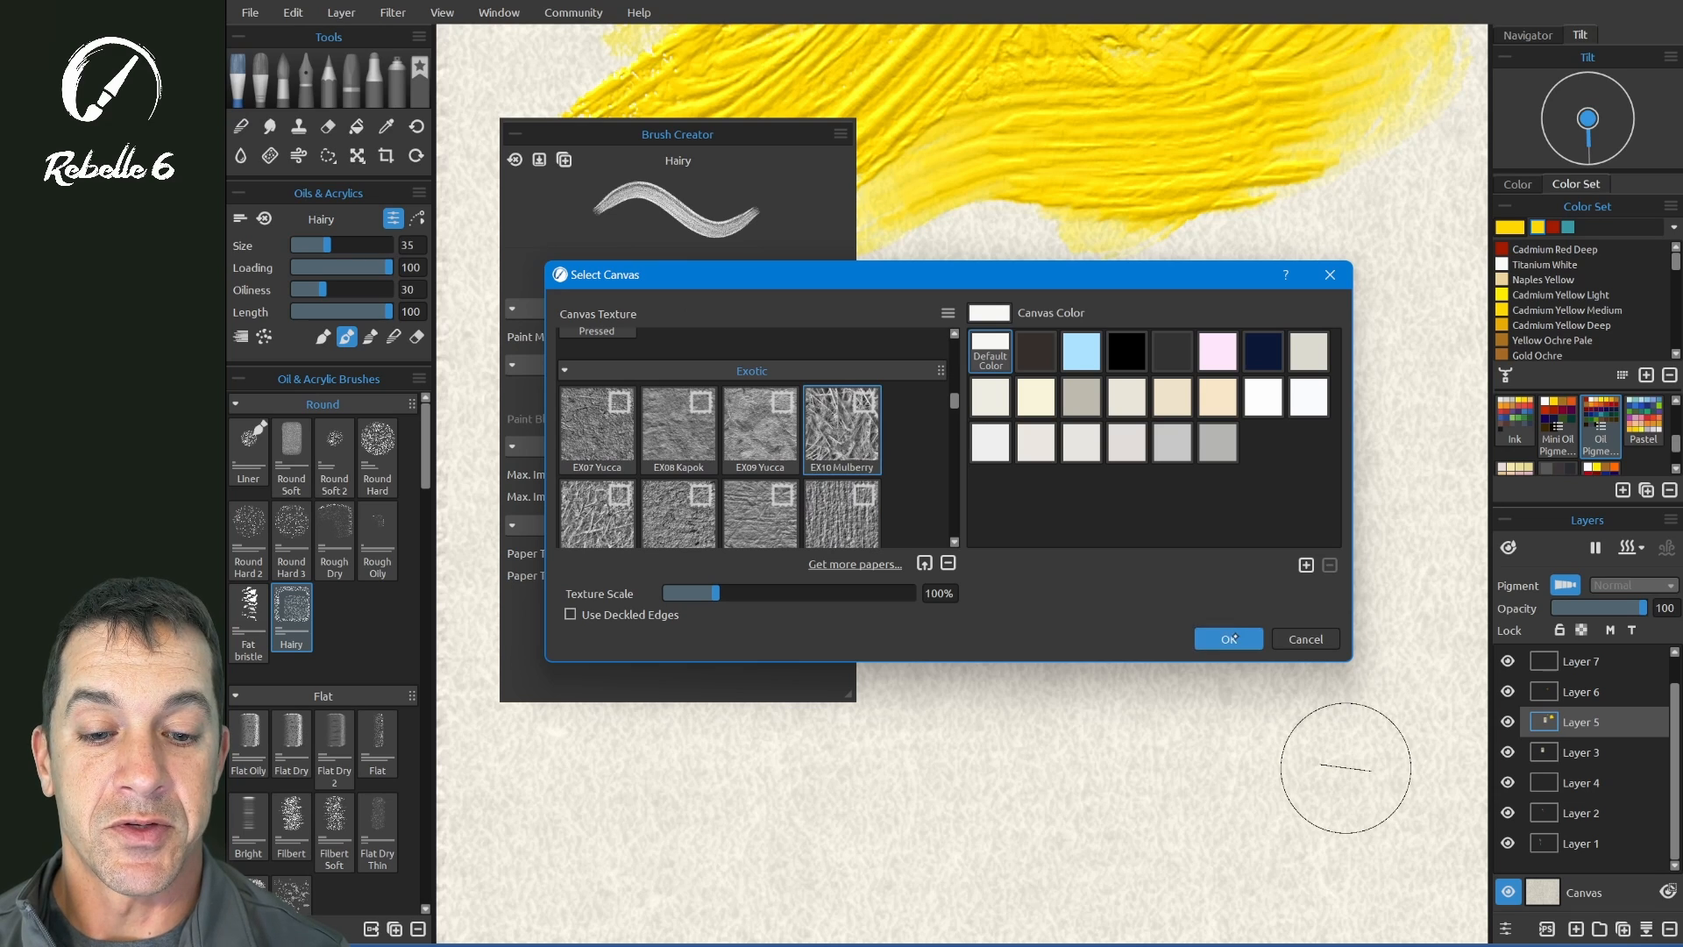
left_click(1227, 639)
- Set the Hairy brush's Paper Texture Strength to 48 and Contrast to 100, and paint two yellow bands on the empty paper below the patches
mouse_move(1096, 434)
left_mouse_down()
mouse_move(864, 544)
mouse_move(950, 500)
mouse_move(1092, 481)
mouse_move(1315, 408)
mouse_move(1429, 405)
left_mouse_up()
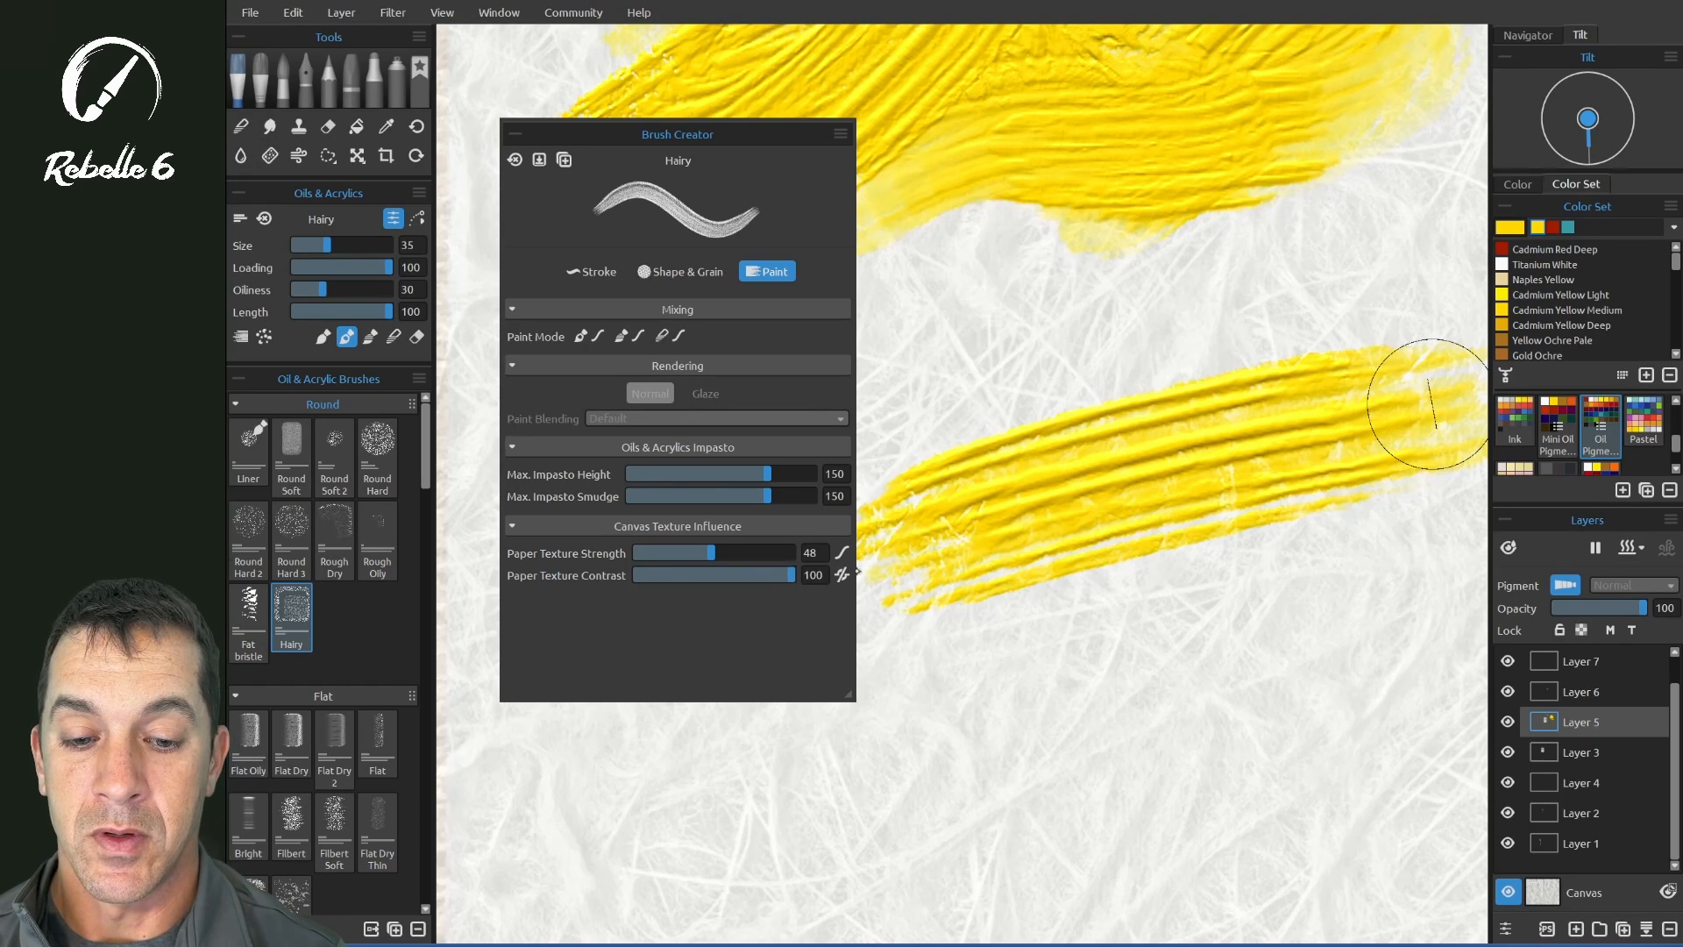
left_click_drag(768, 794, 1441, 631)
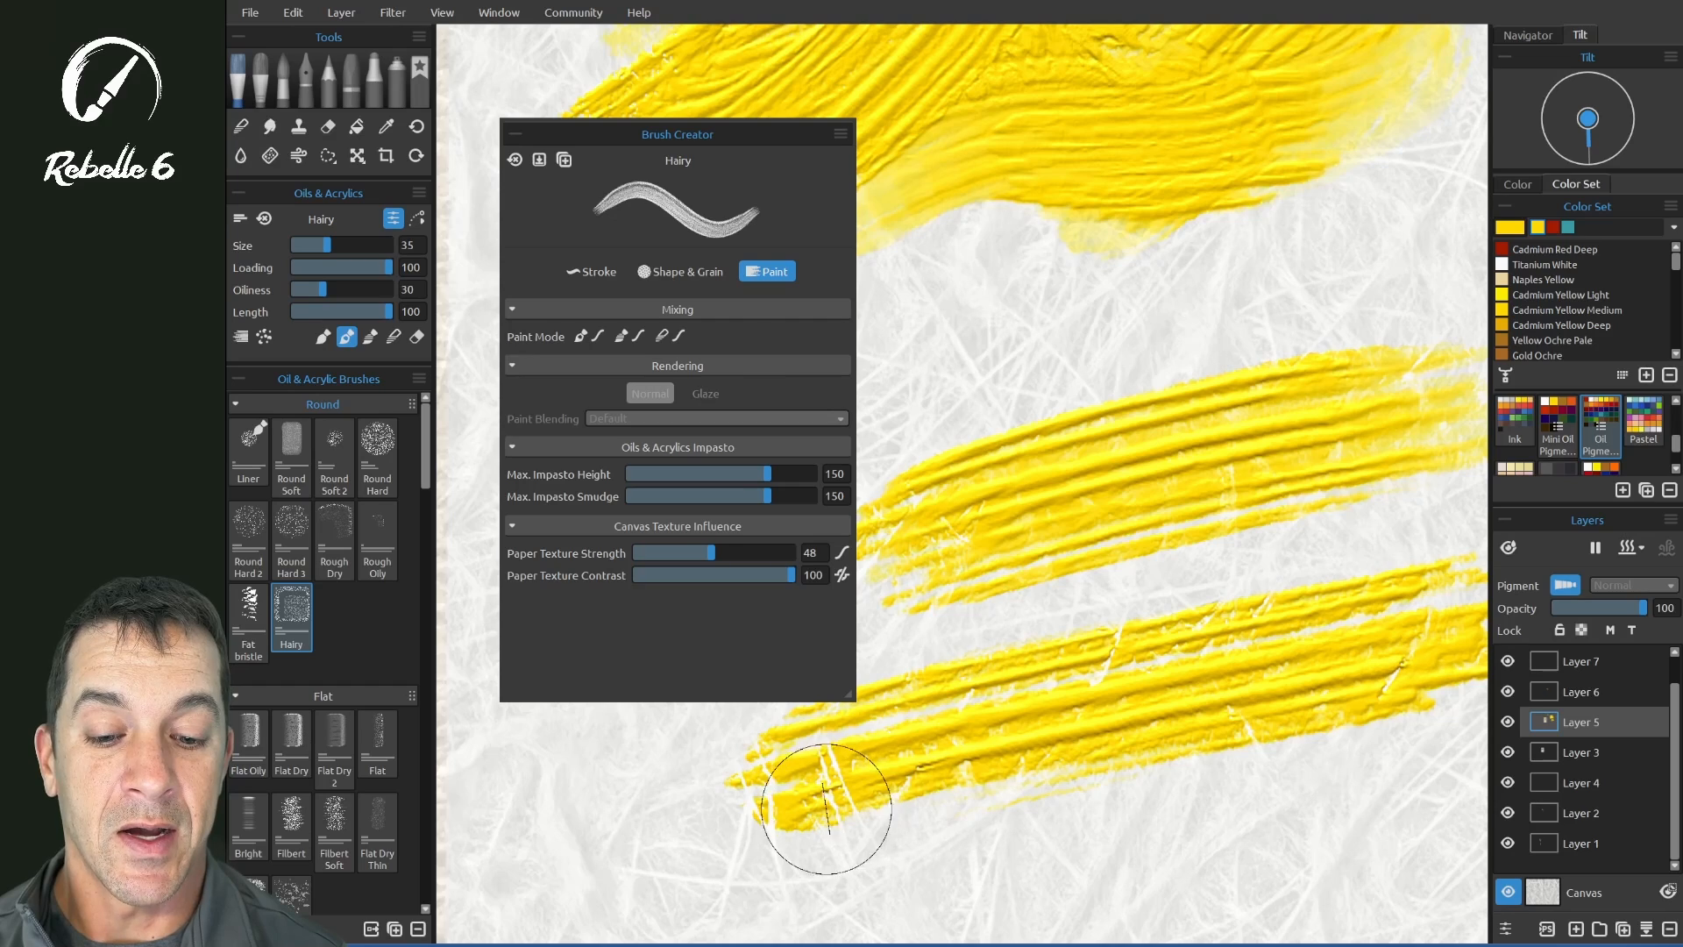
scroll(780, 790, "down", 1)
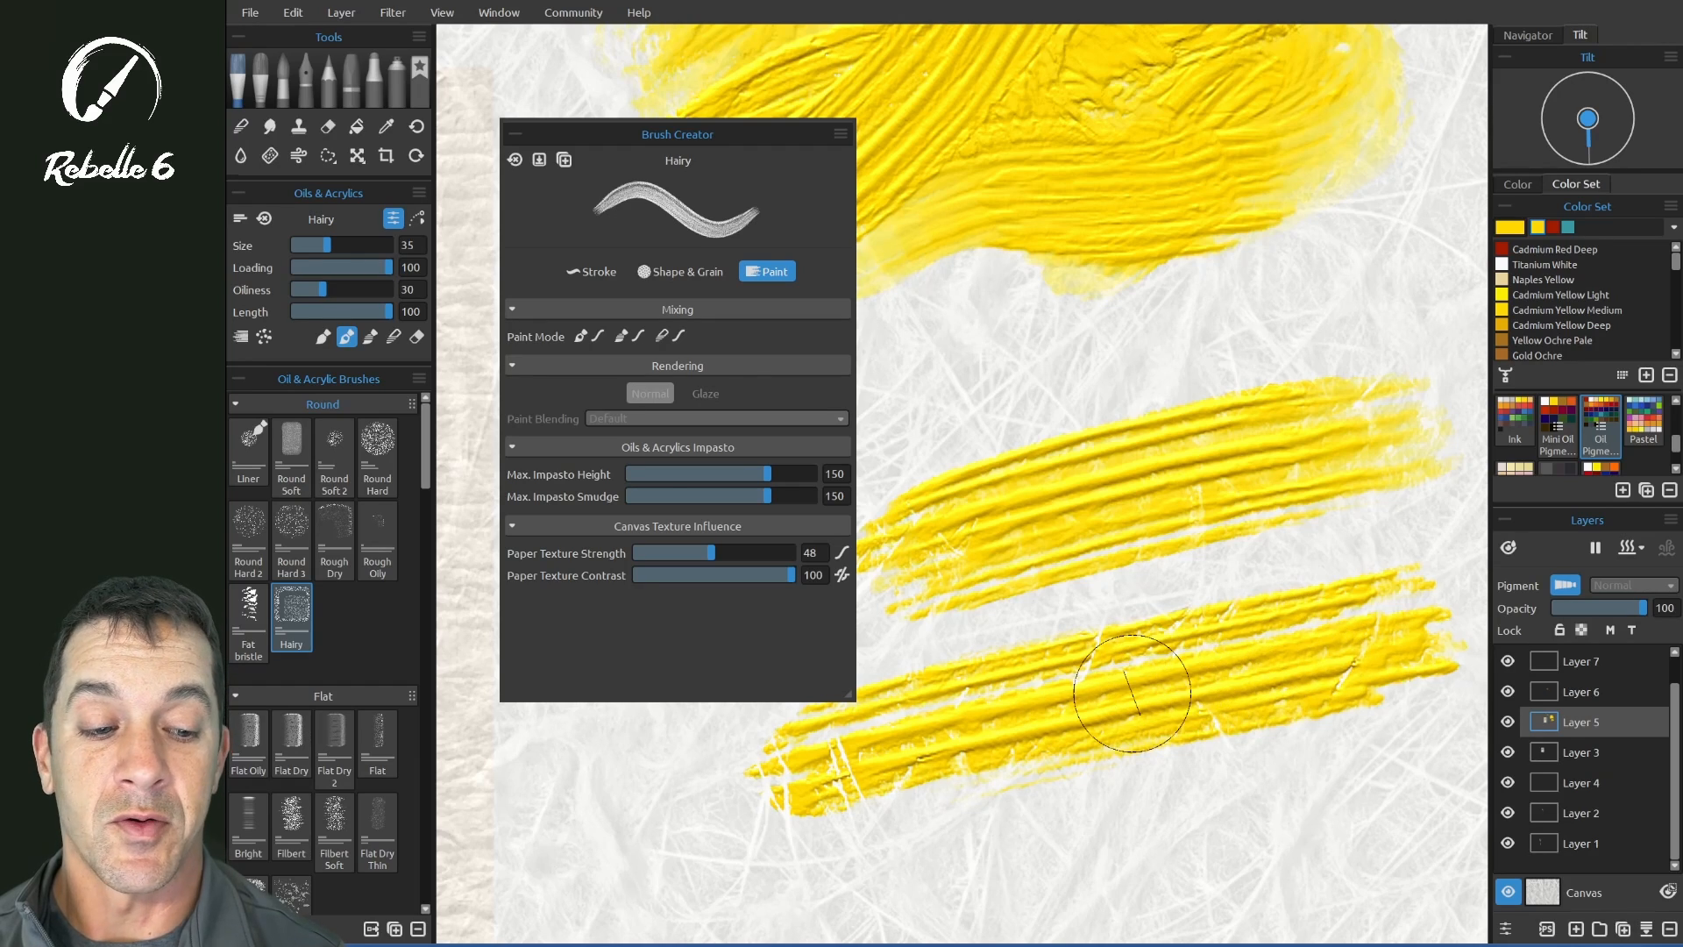
- Set Paper Texture Contrast to 42 in Light Texture mode and paint yellow strokes directly below the two bands
left_click(842, 574)
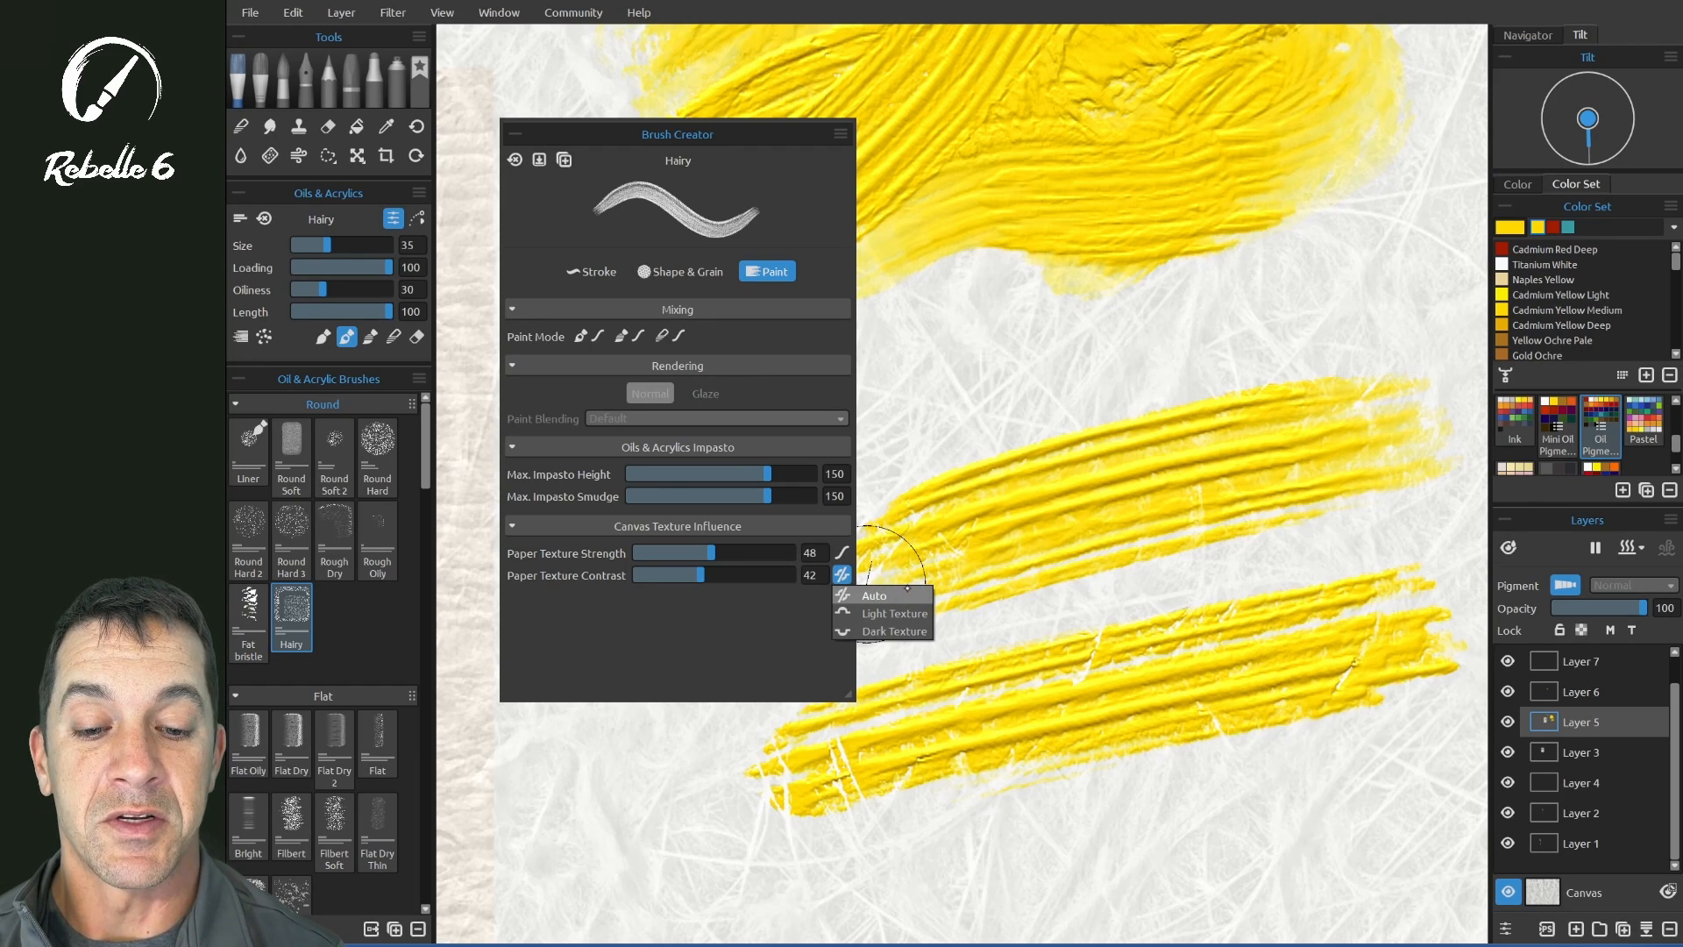
mouse_move(789, 868)
left_mouse_down()
mouse_move(1069, 794)
mouse_move(1351, 754)
mouse_move(1371, 720)
left_mouse_up()
scroll(1370, 719, "down", 5)
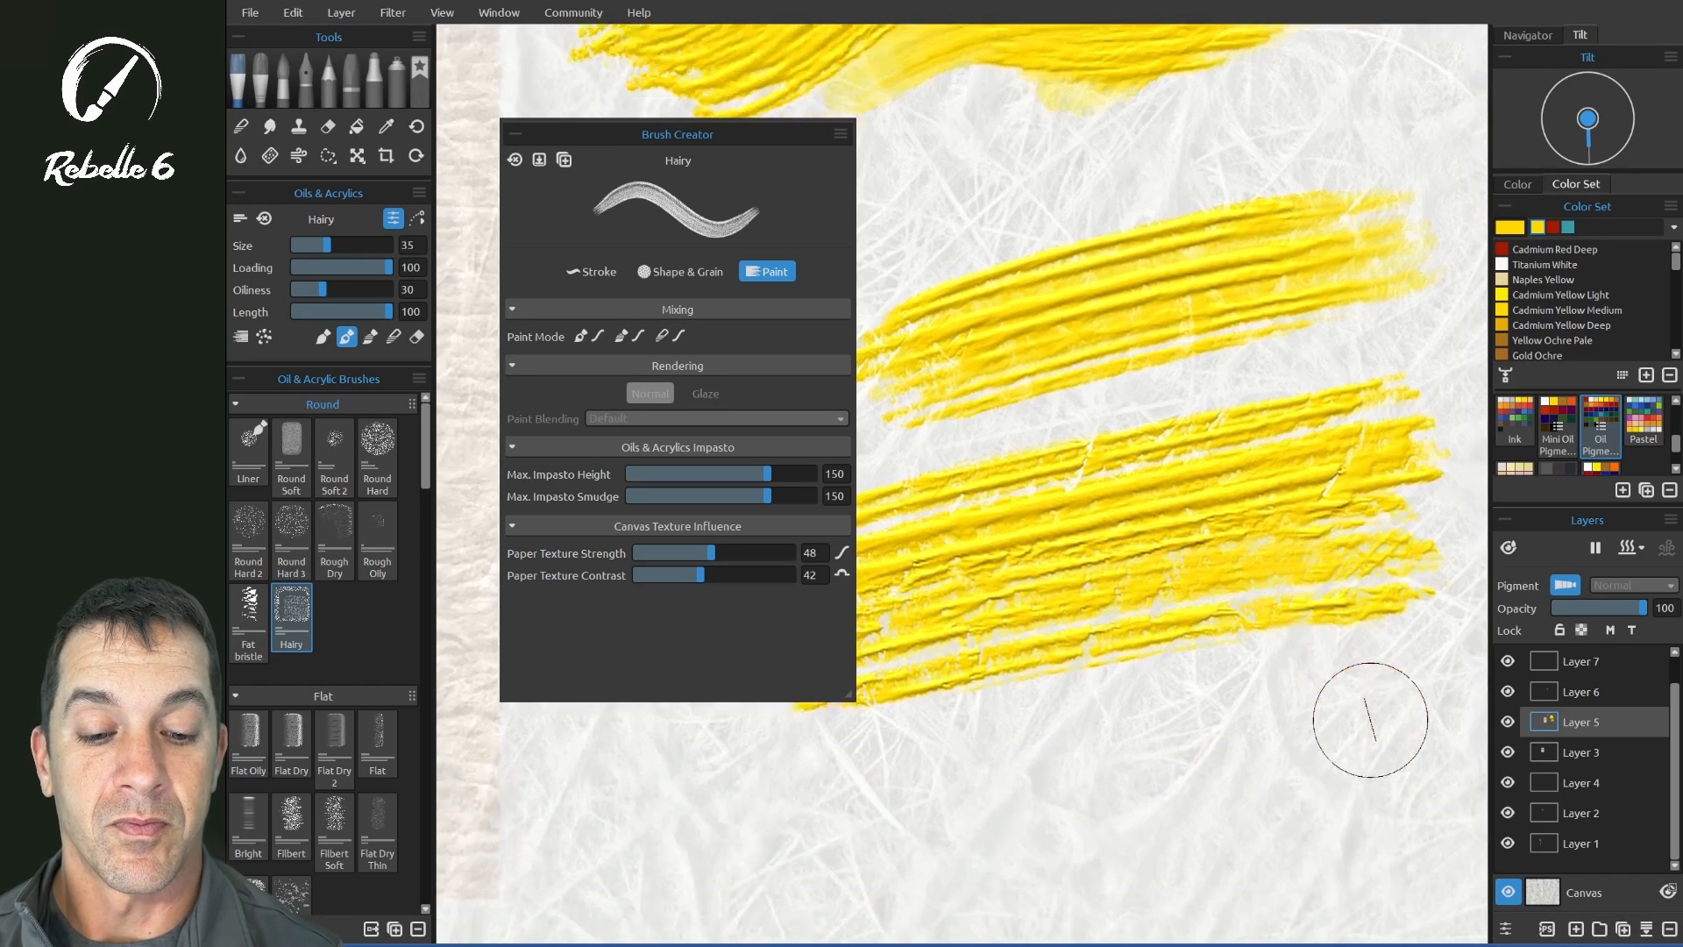
- Paint yellow strokes below the previous ones with the texture contrast mode set to Dark Texture, and return the mode to Auto
left_click(842, 574)
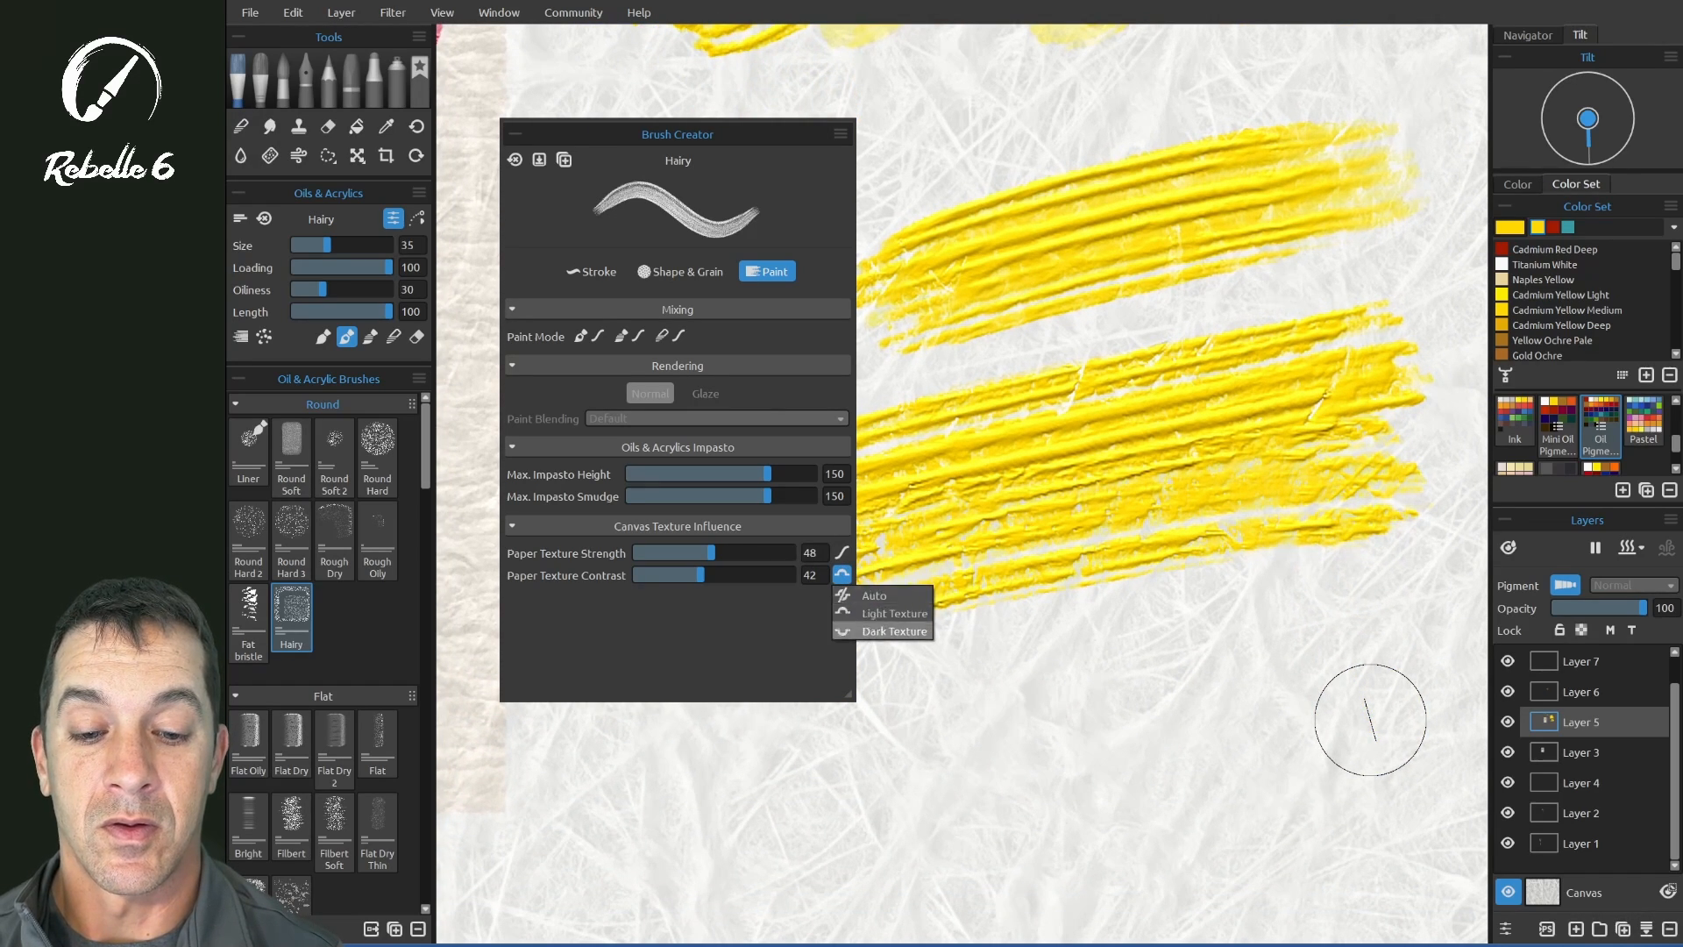
left_click(890, 628)
mouse_move(771, 754)
left_mouse_down()
mouse_move(866, 706)
mouse_move(1218, 614)
mouse_move(1408, 596)
left_mouse_up()
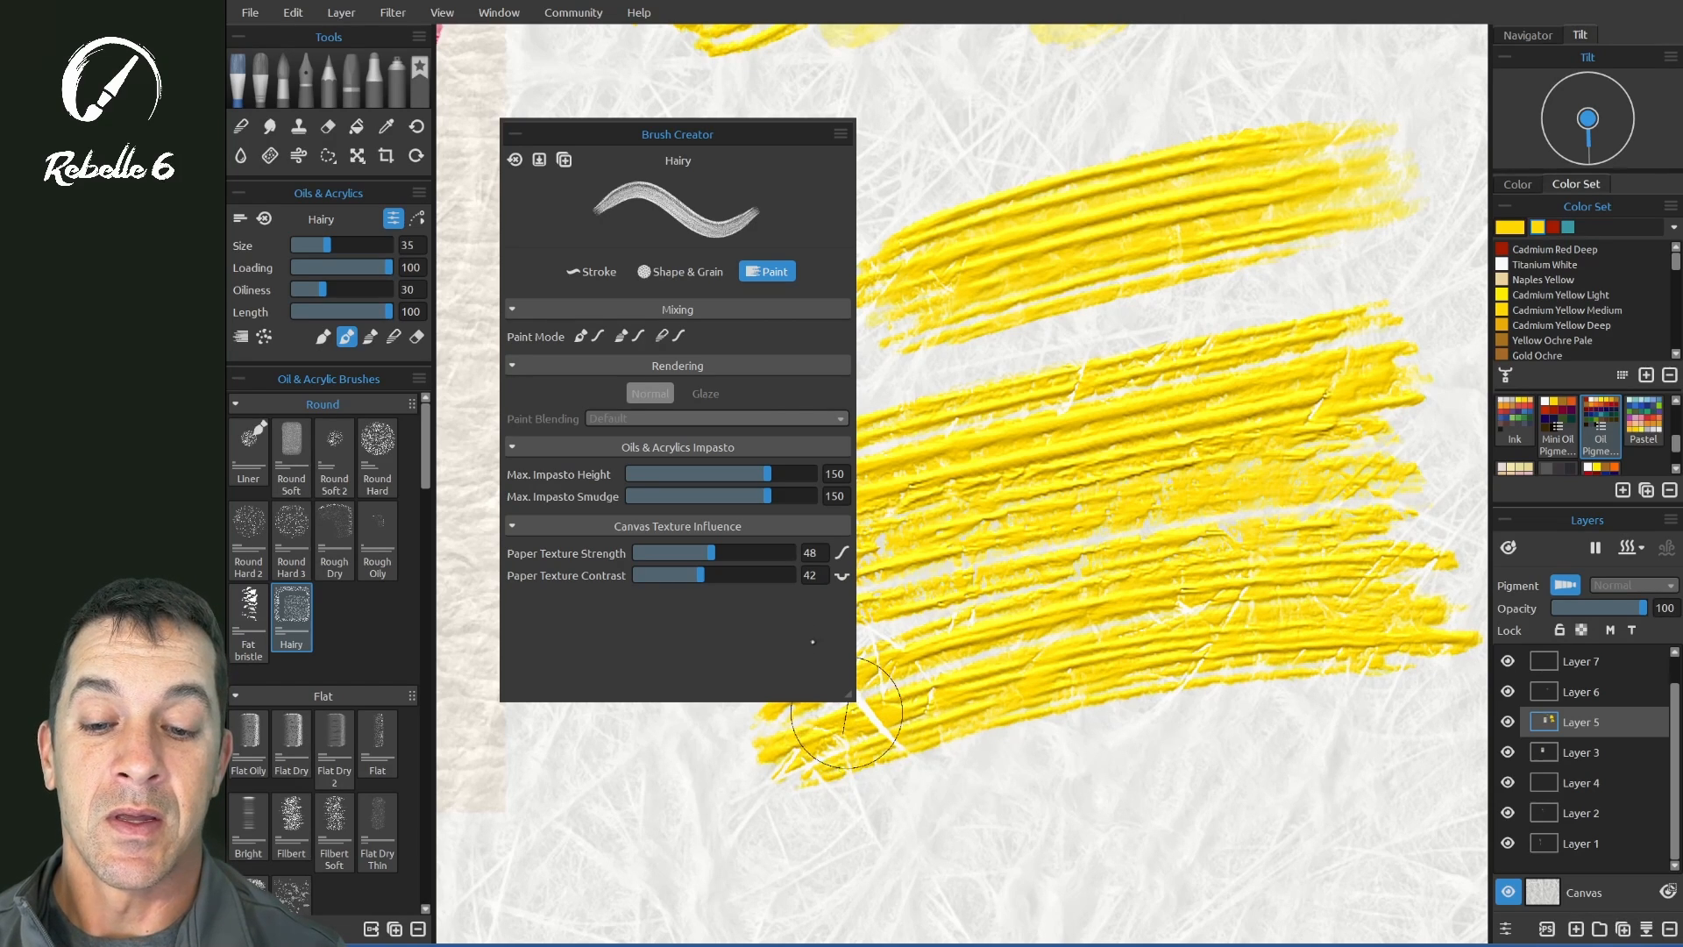
left_click(842, 574)
left_click(874, 597)
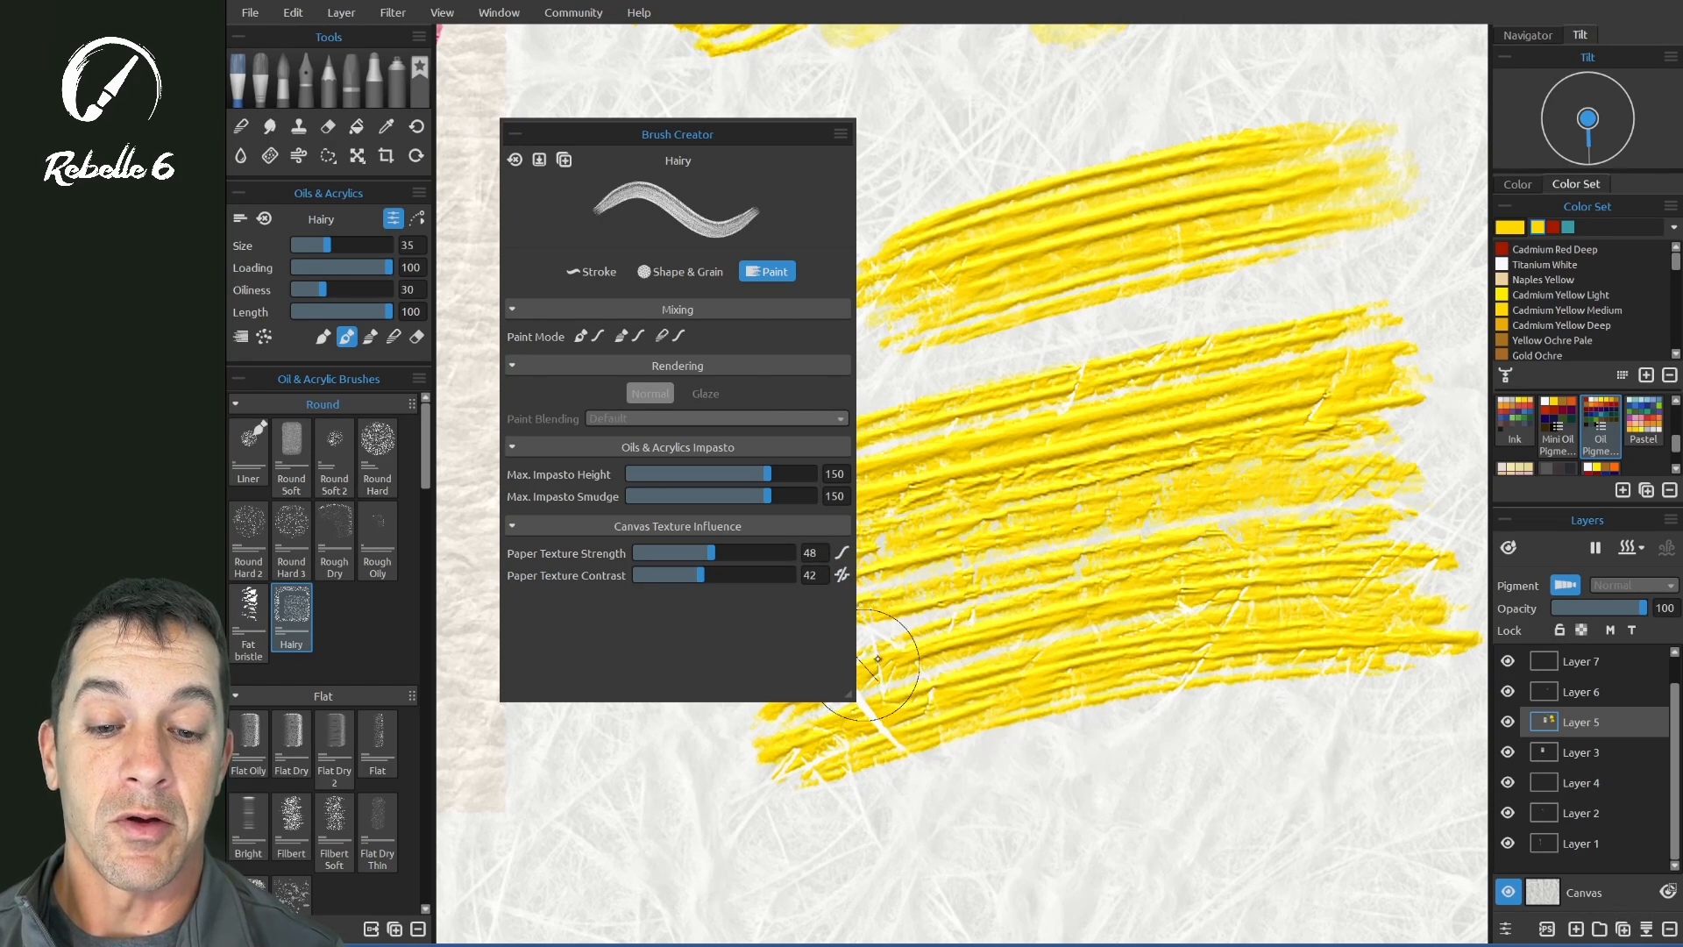